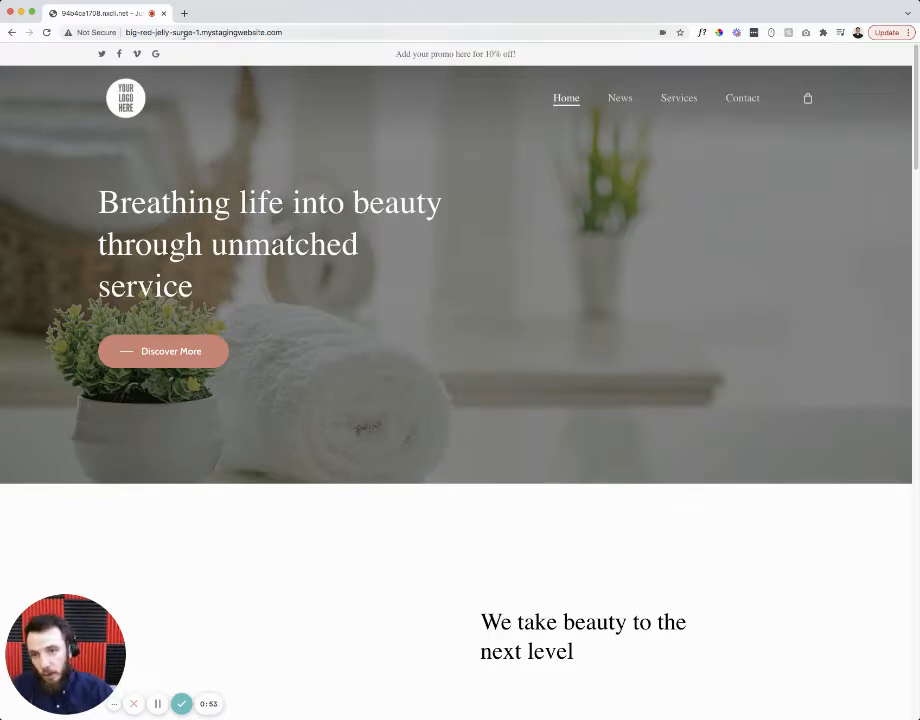
- Load the WordPress login page by adding 'admin' to the end of the site address
left_click(150, 32)
left_click(152, 32)
left_click_drag(151, 32, 289, 32)
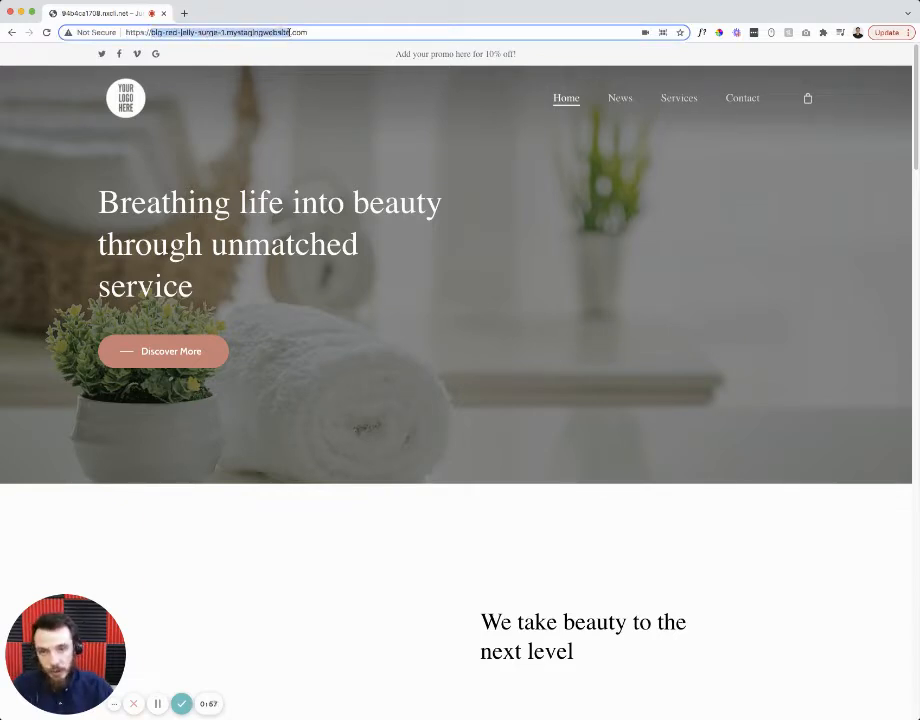
left_click(322, 32)
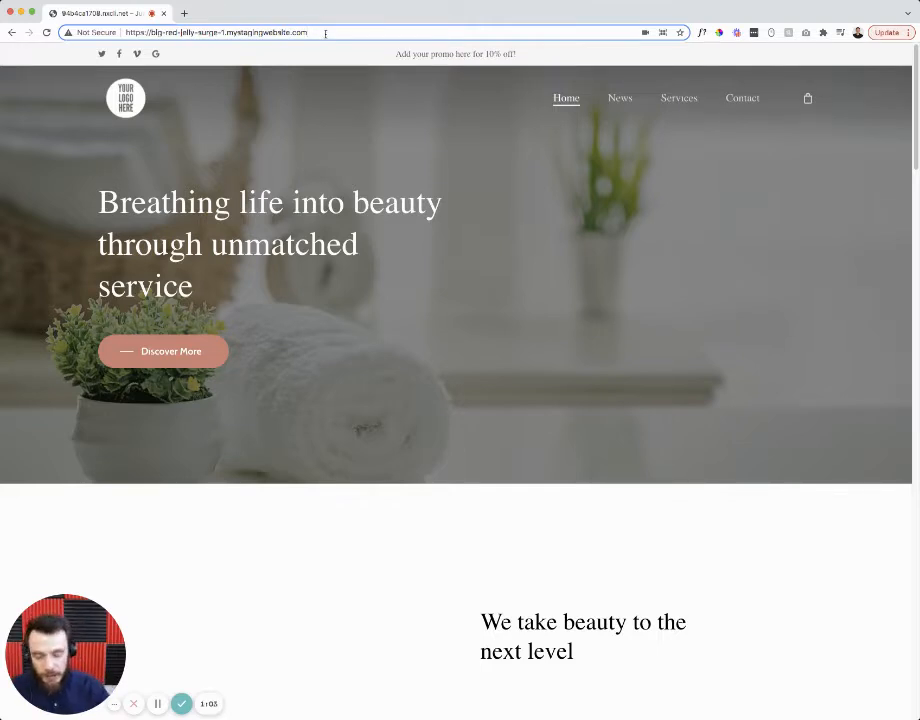
key("Return")
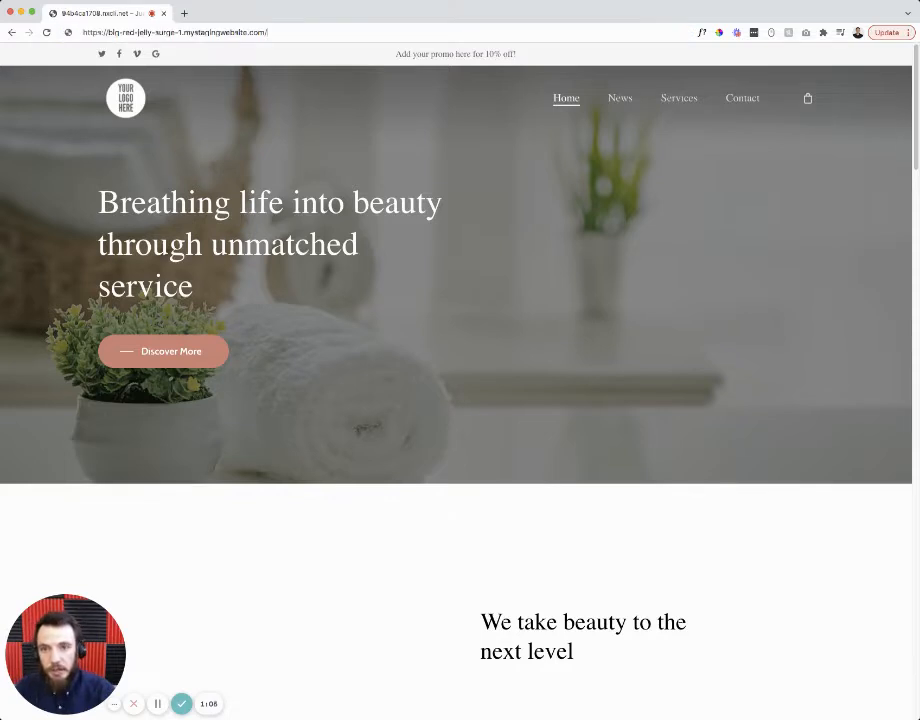
left_click(325, 33)
type("admin")
key("Return")
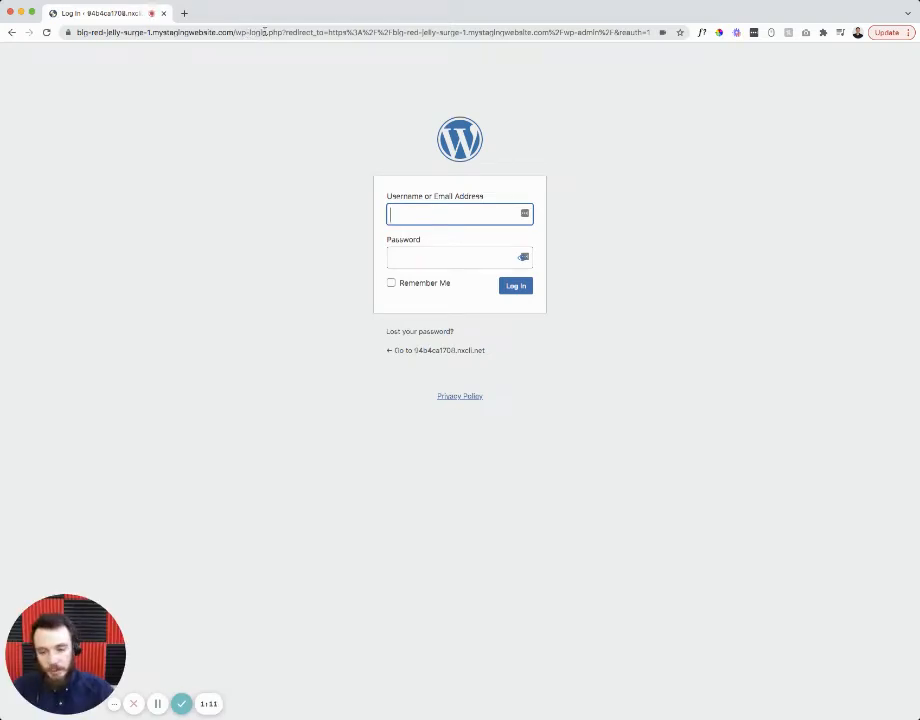
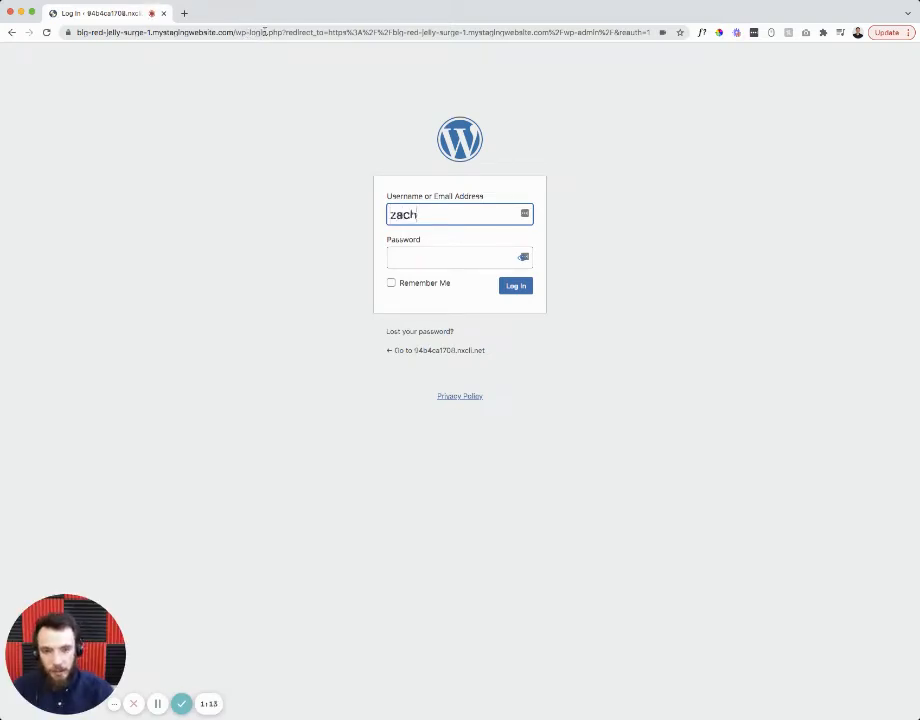
- Sign in with the admin account's e-mail address and password
key("Tab")
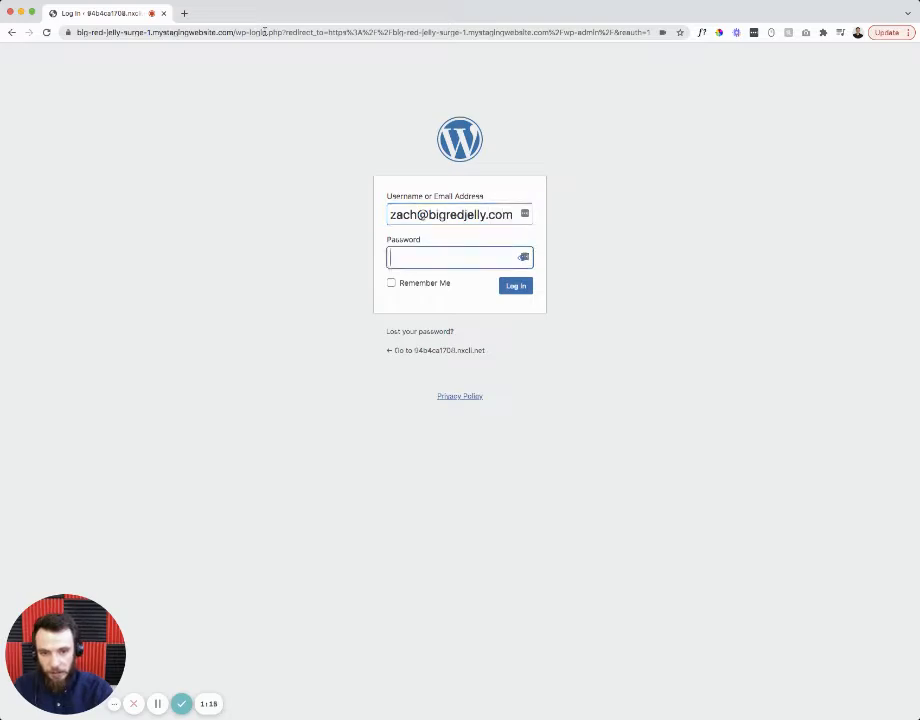
type("************")
key("Return")
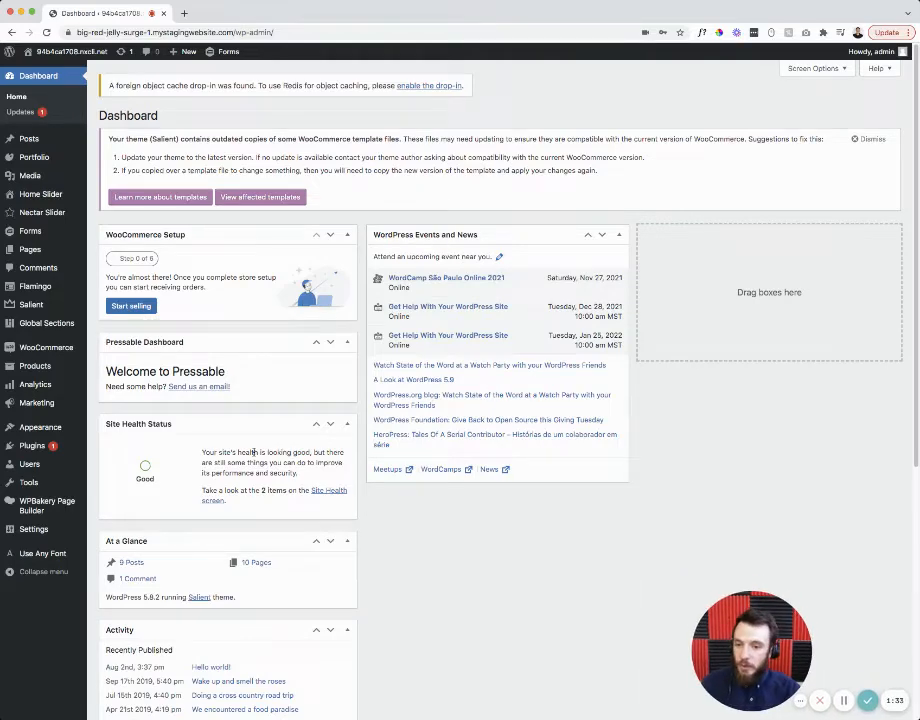
- Open the All Users list from the Users item in the admin sidebar
scroll(253, 453, "down", 6)
scroll(184, 408, "up", 6)
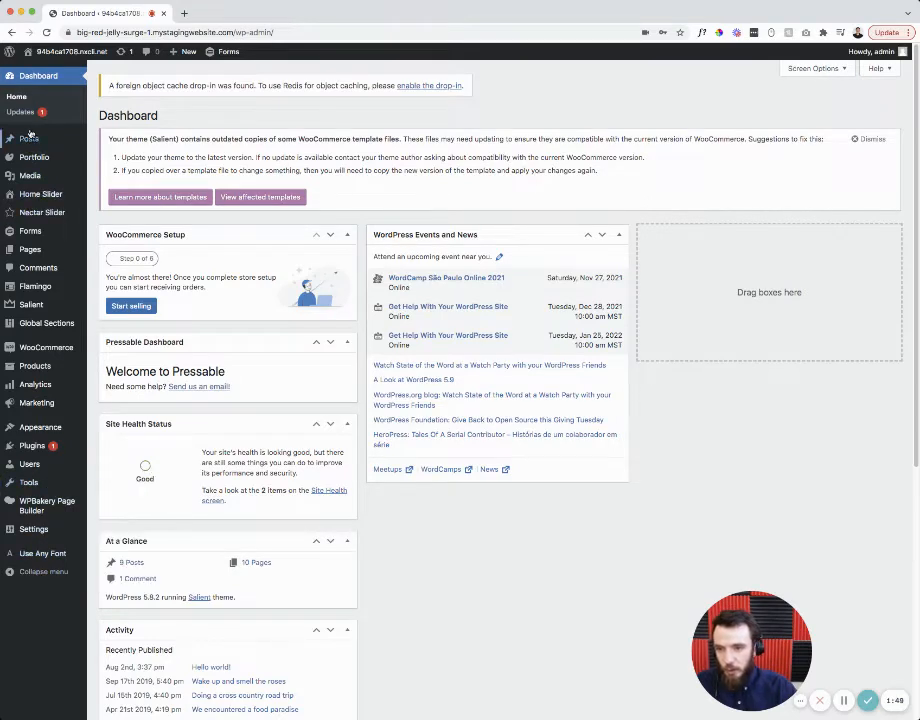
mouse_move(31, 247)
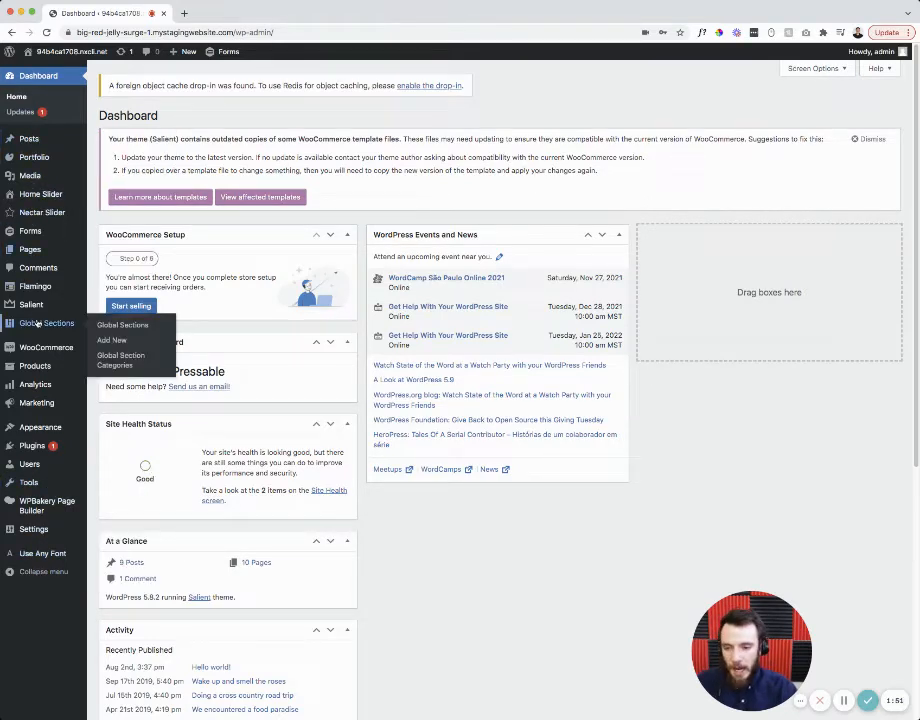
mouse_move(31, 465)
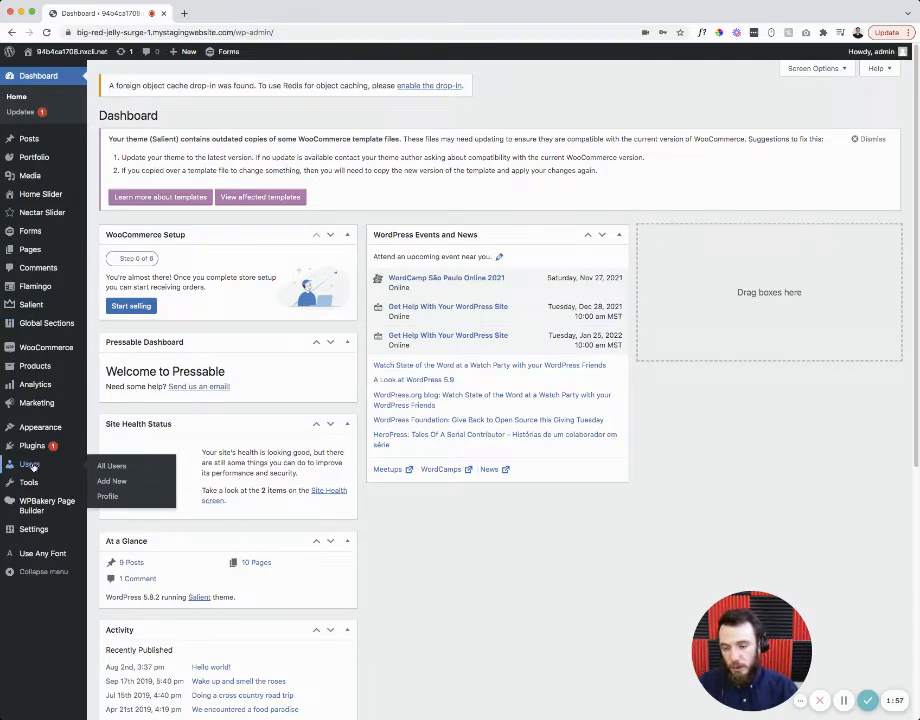
left_click(30, 466)
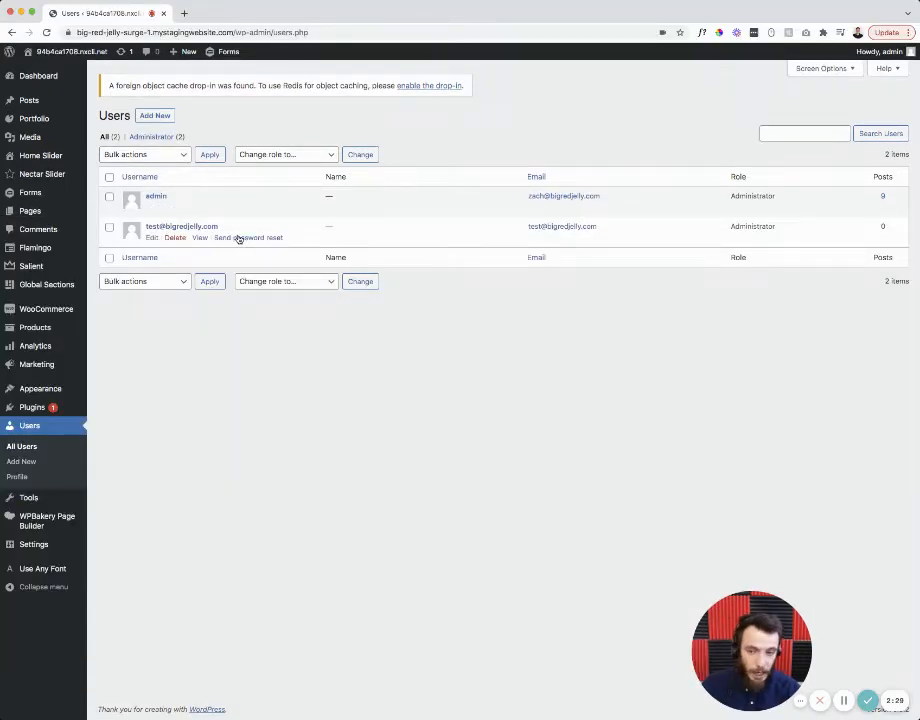
- Delete the test user account and confirm the deletion
left_click(174, 240)
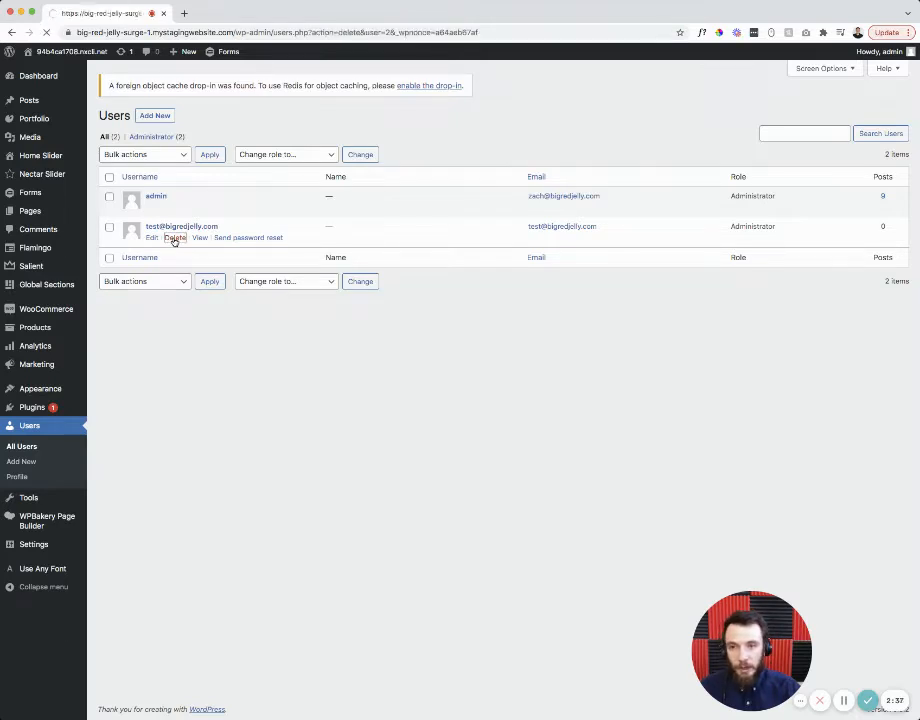
left_click(131, 185)
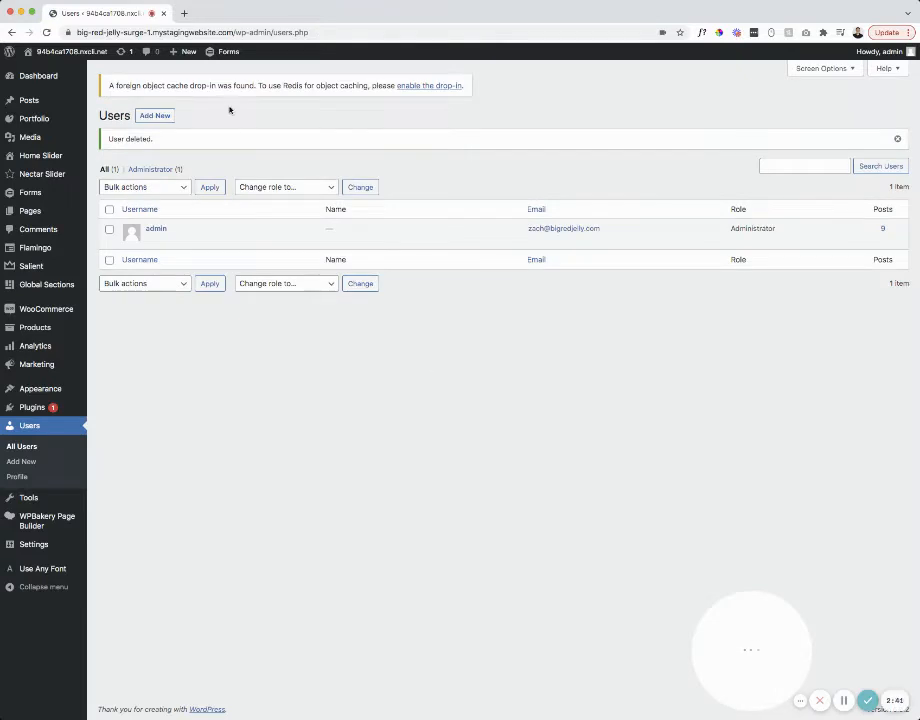
left_click(150, 117)
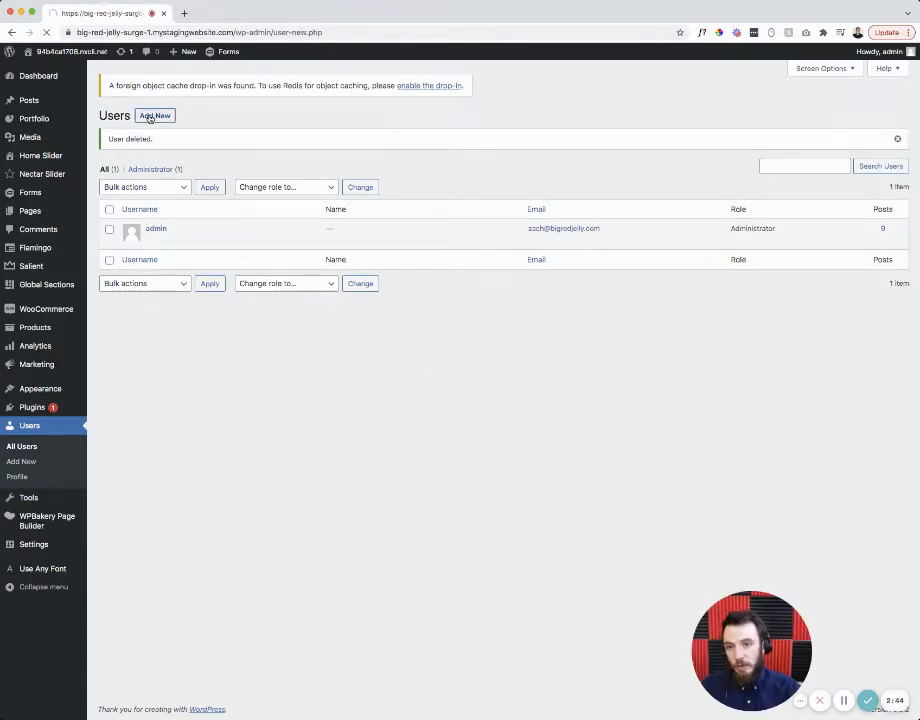
- Enter the new user's username and e-mail address in the Add New User form
left_click(240, 168)
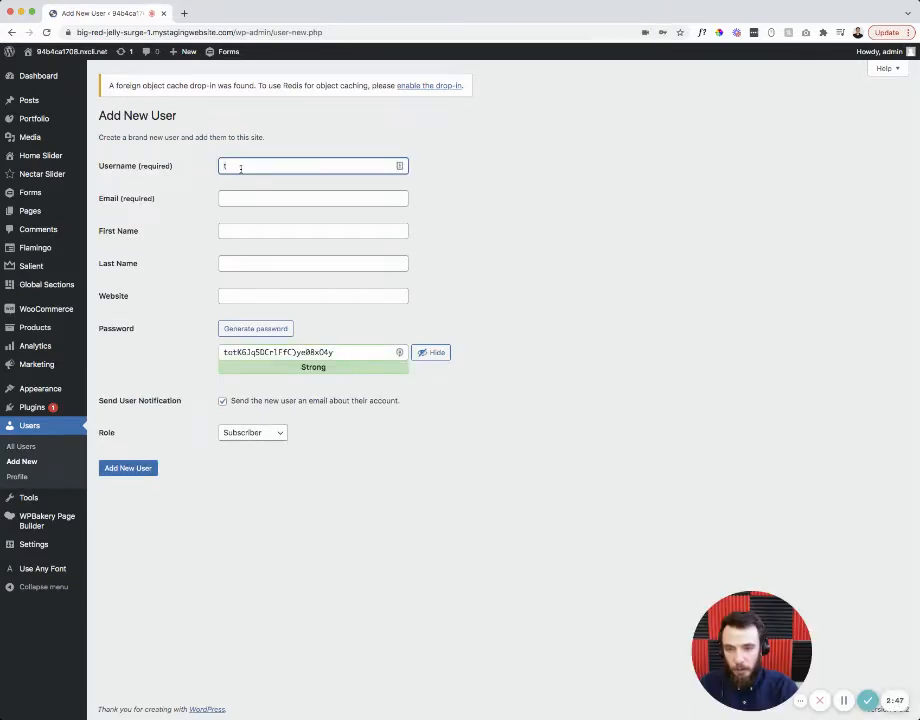
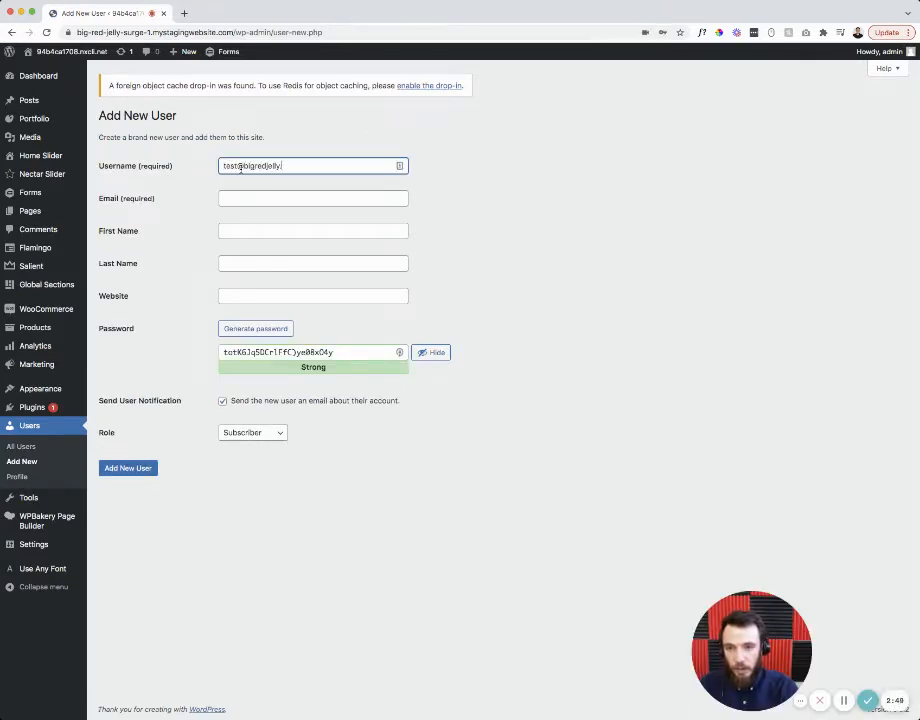
key("Tab")
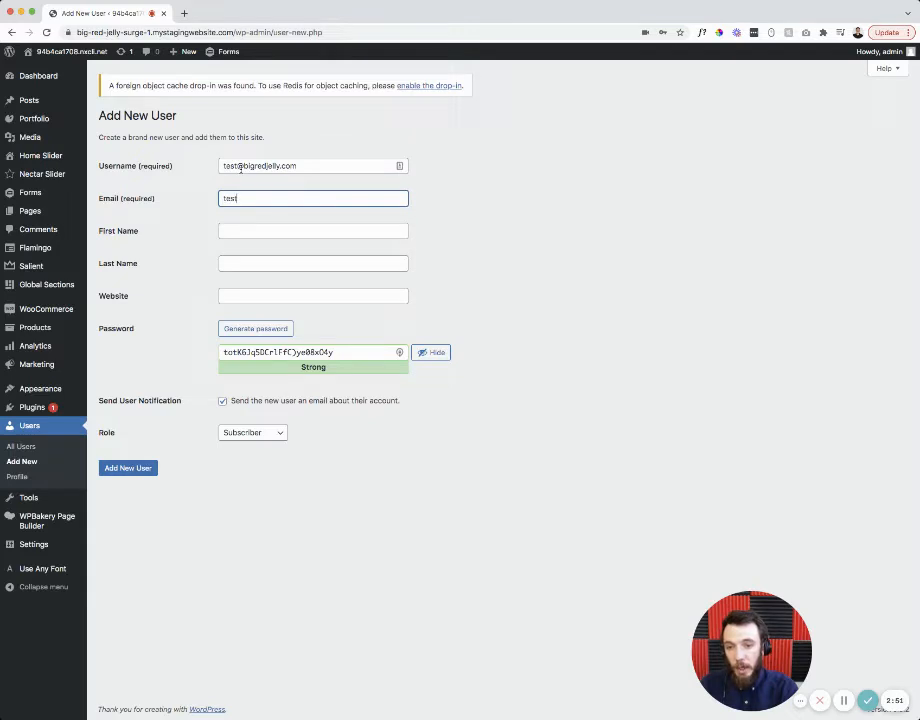
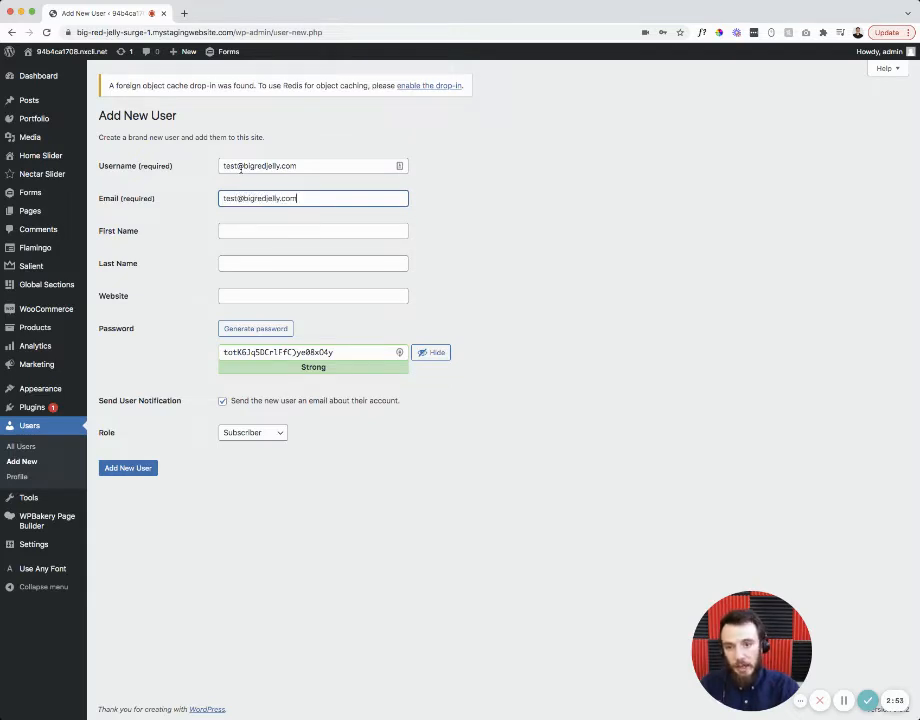
left_click_drag(297, 164, 194, 159)
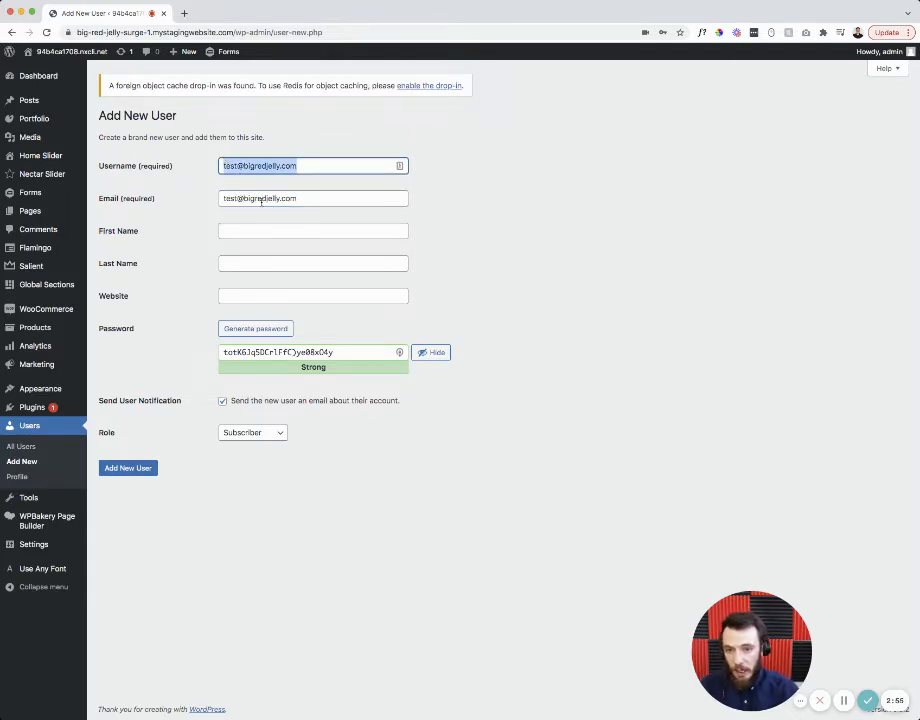
left_click_drag(298, 200, 205, 200)
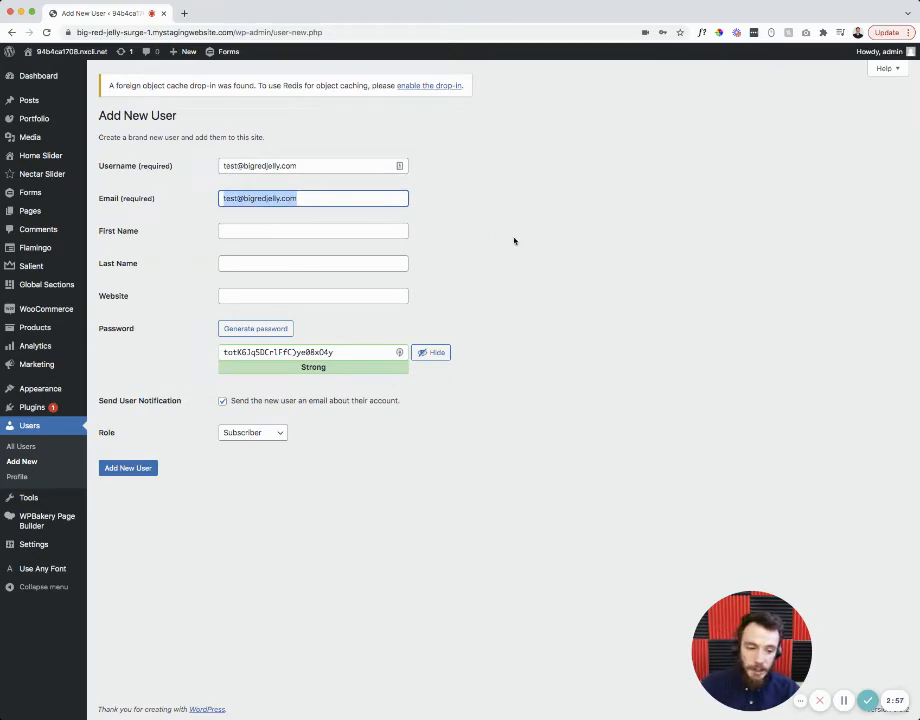
left_click(281, 232)
left_click(267, 266)
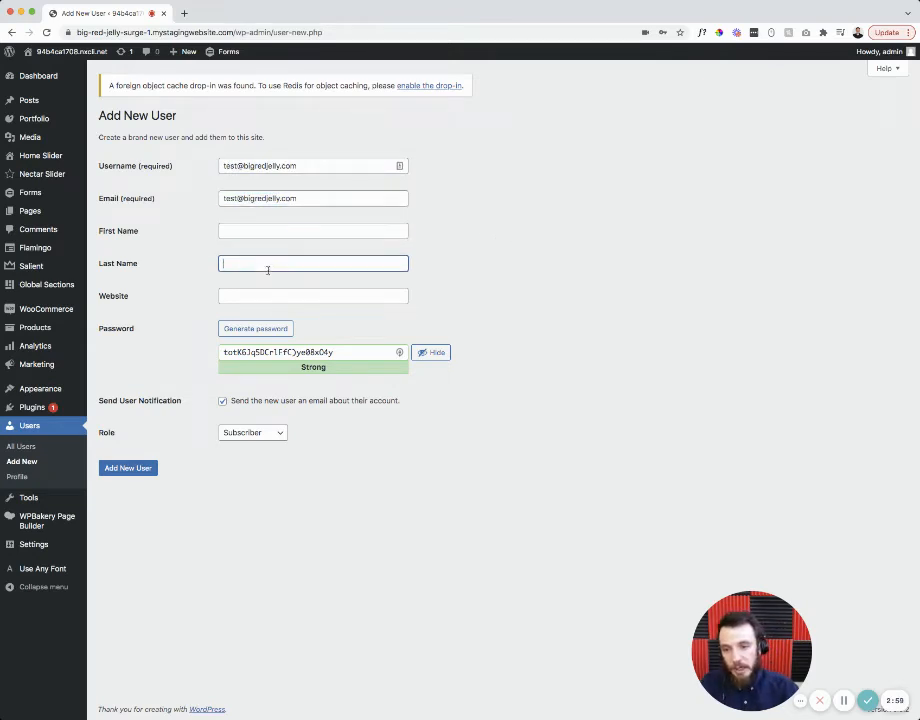
left_click(255, 293)
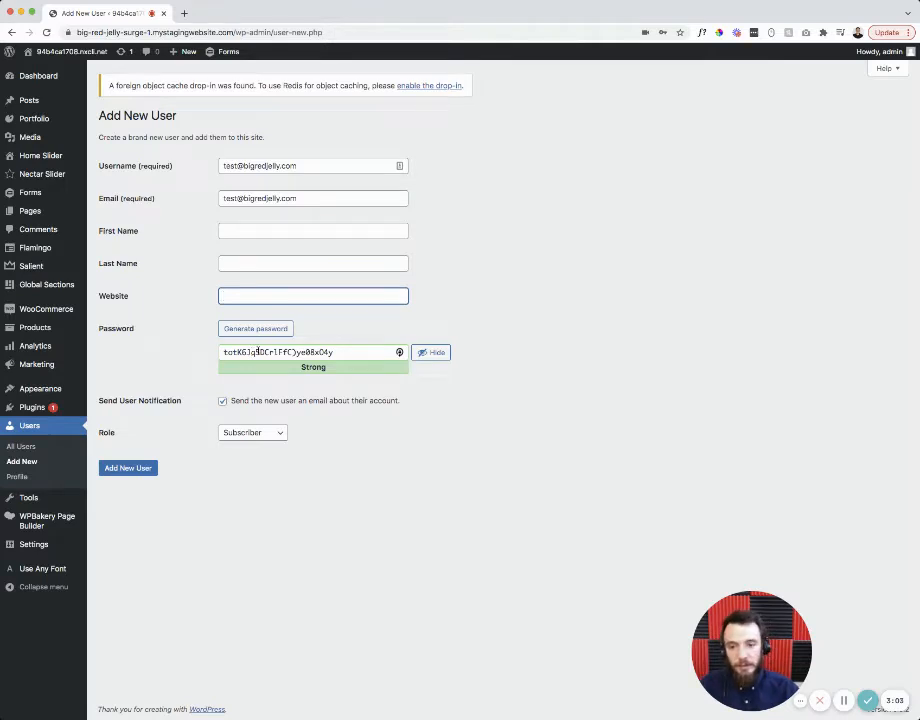
- Set a confirmed weak password, disable the notification e-mail, choose Administrator, and create the user
left_click_drag(340, 352, 219, 352)
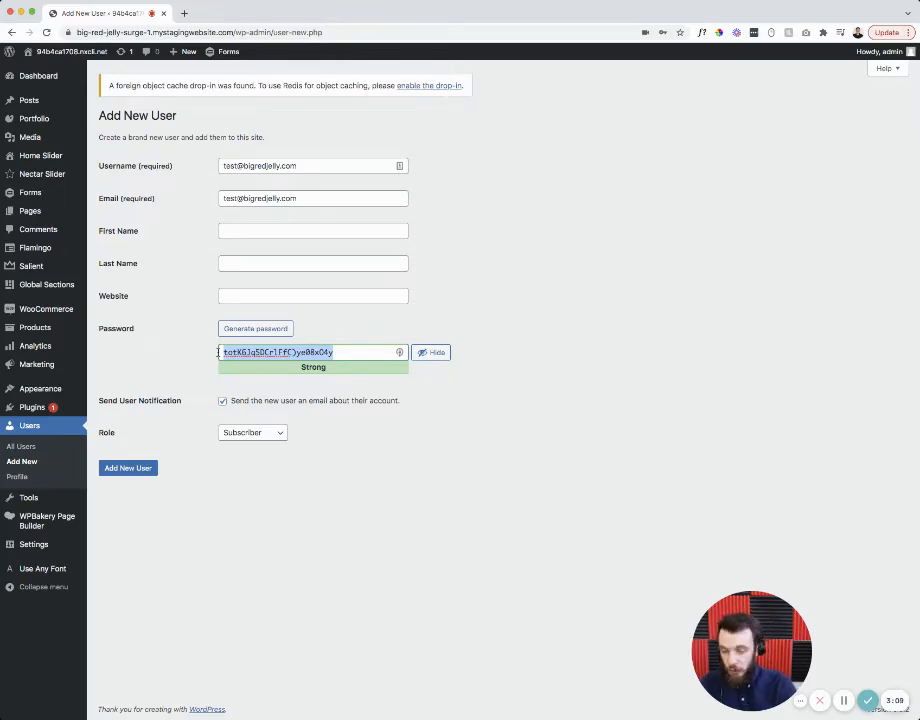
type("newpass")
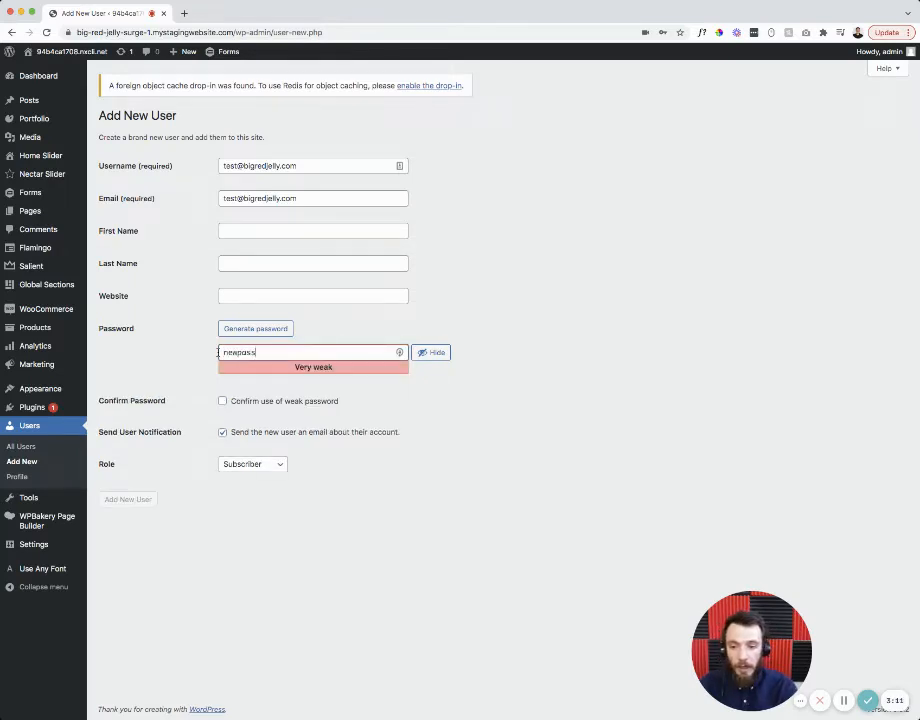
type("word")
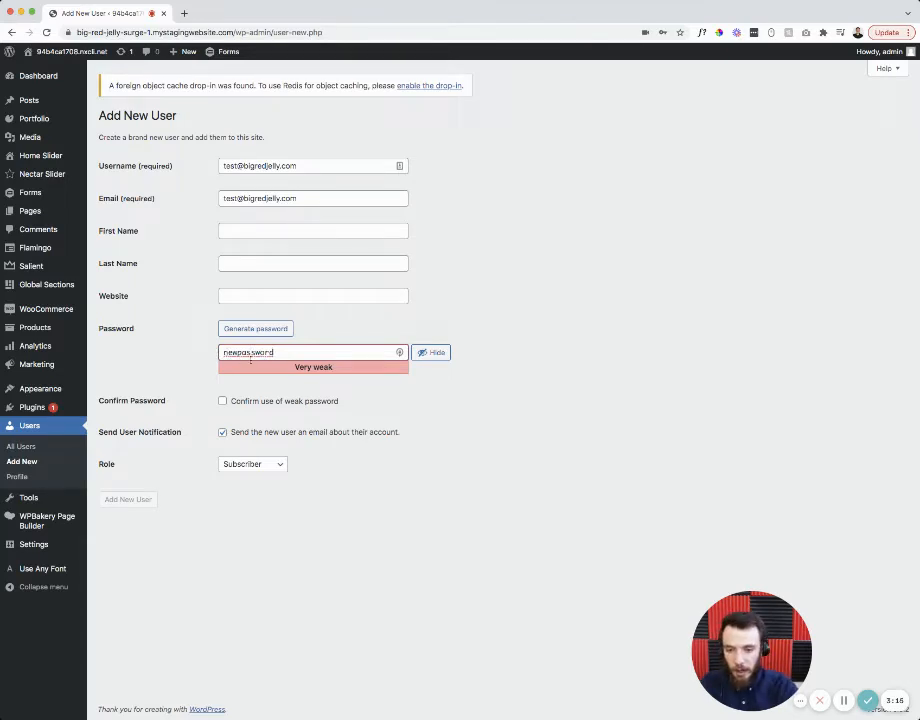
left_click(222, 401)
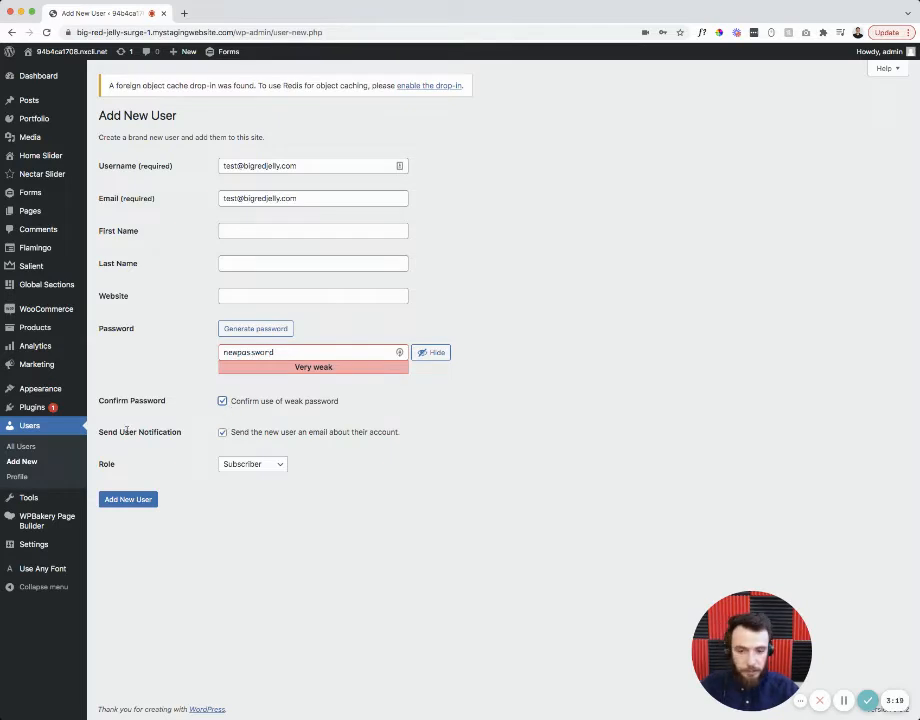
left_click_drag(98, 431, 182, 432)
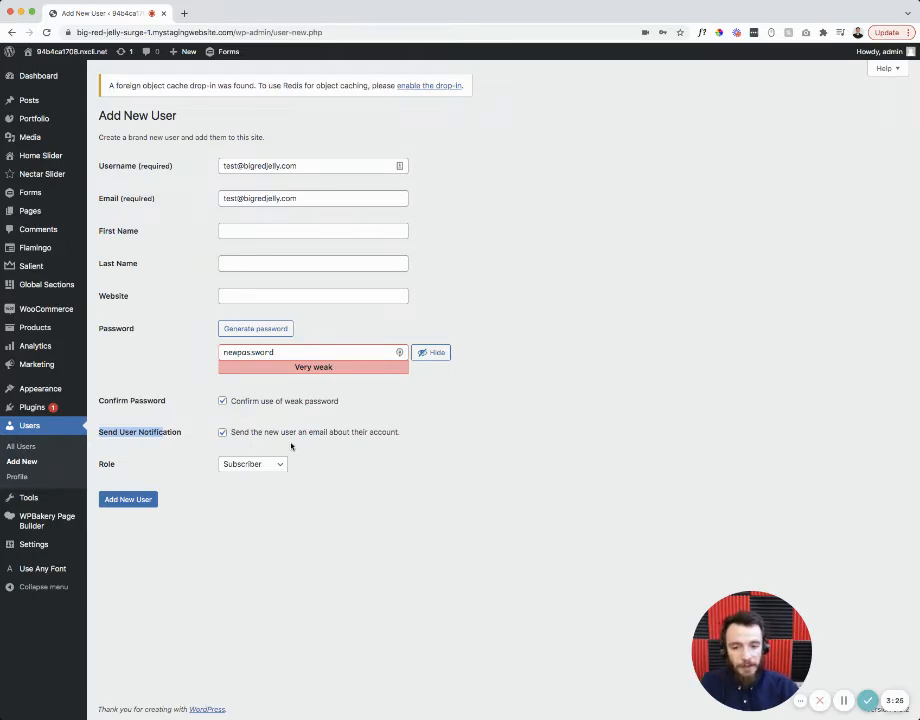
left_click(222, 432)
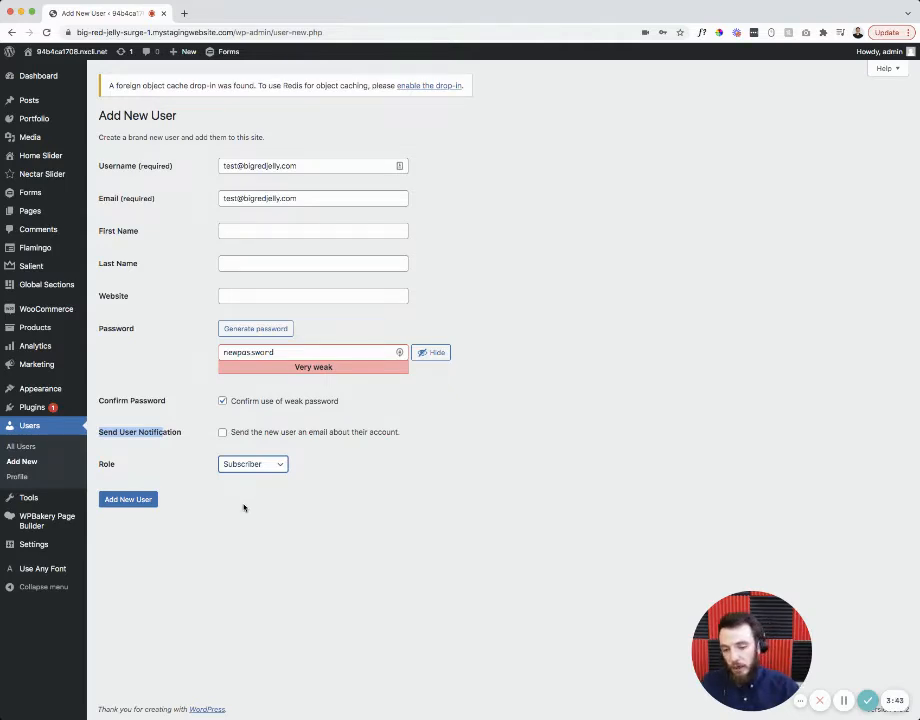
left_click(243, 510)
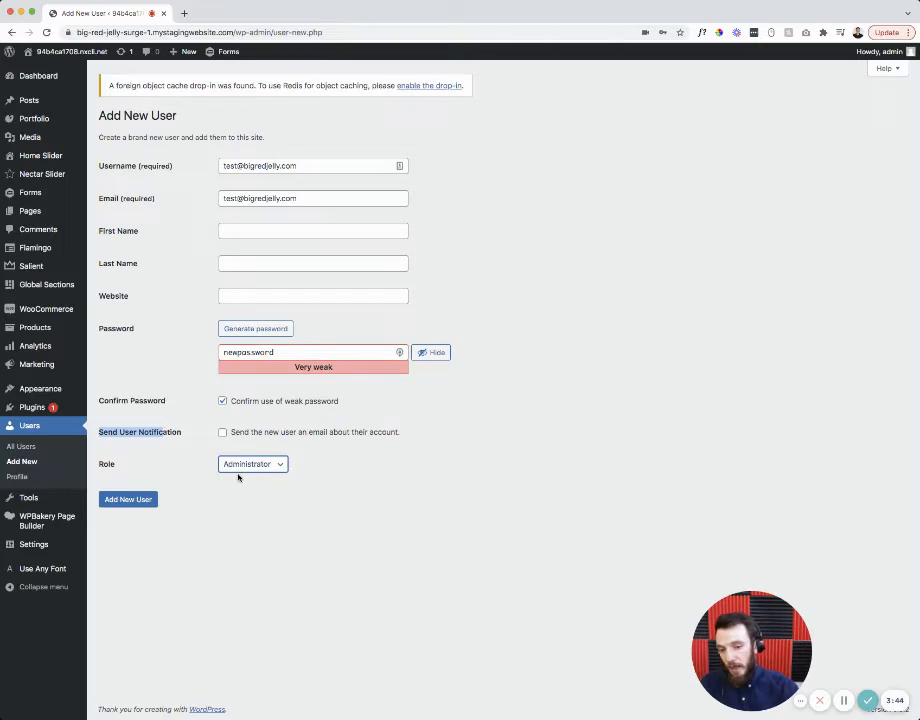
left_click(140, 499)
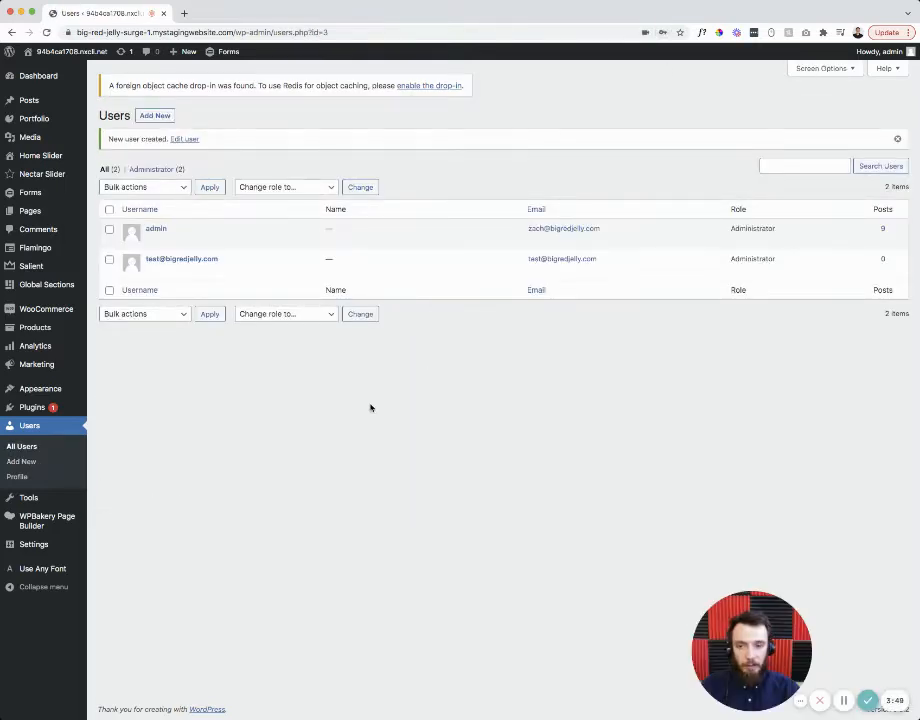
- Dismiss the new-user notice and open the test user's profile for editing
left_click(897, 140)
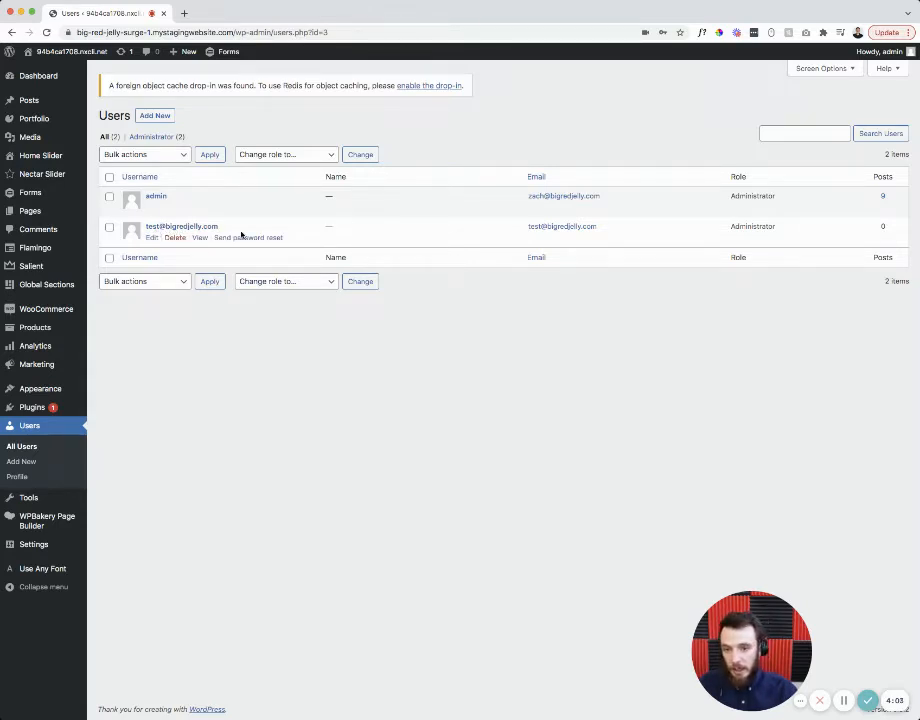
left_click(151, 238)
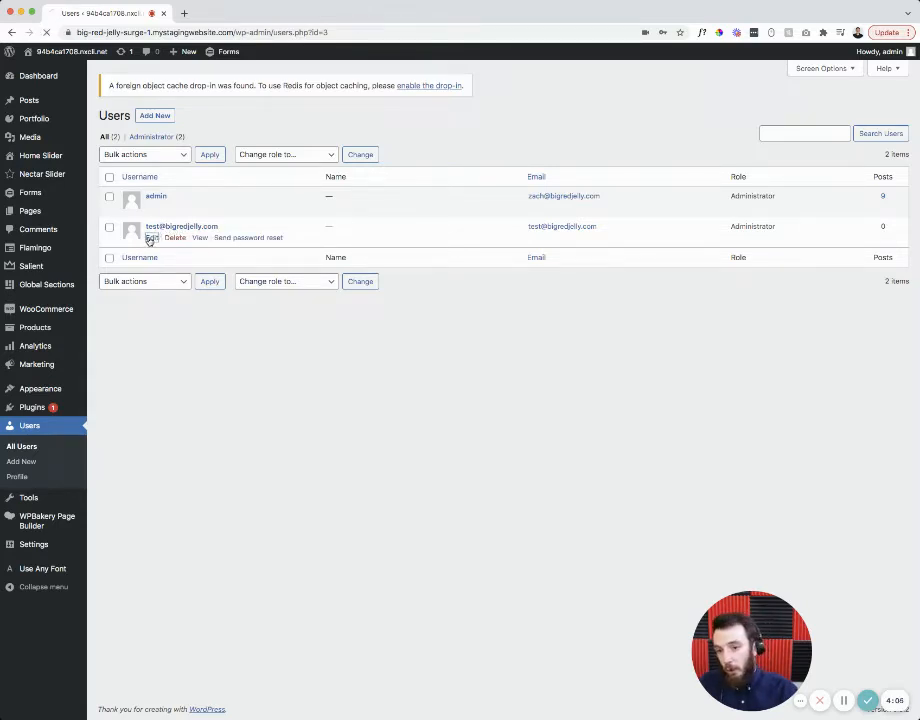
- Replace the test user's password with a confirmed weak one and save via Update User
scroll(205, 280, "down", 10)
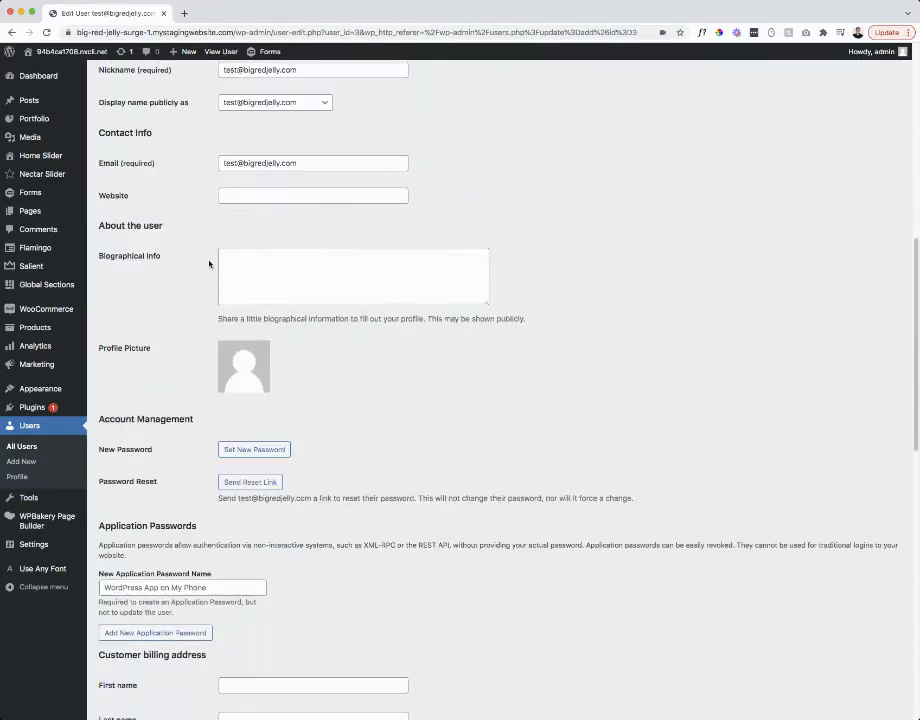
left_click_drag(100, 293, 192, 294)
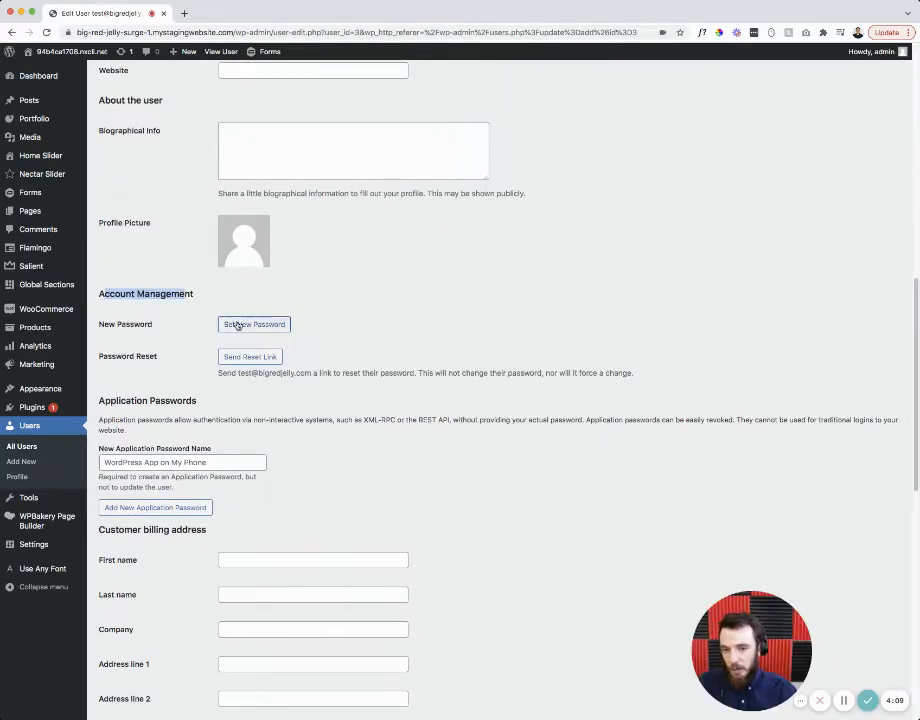
left_click(242, 323)
left_click_drag(366, 347, 173, 348)
type("a")
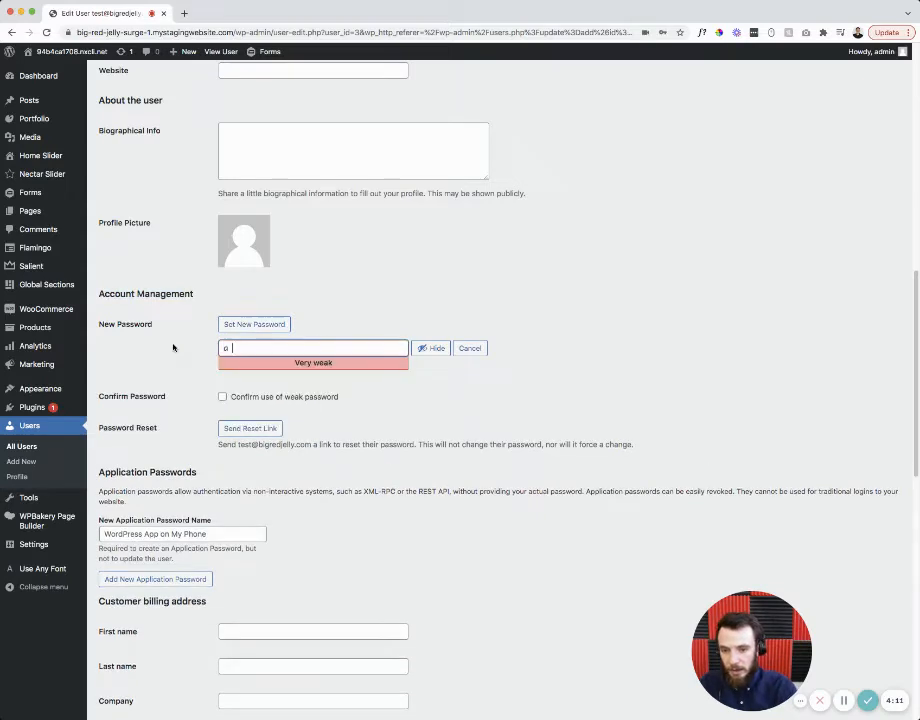
type(" nenewpassword")
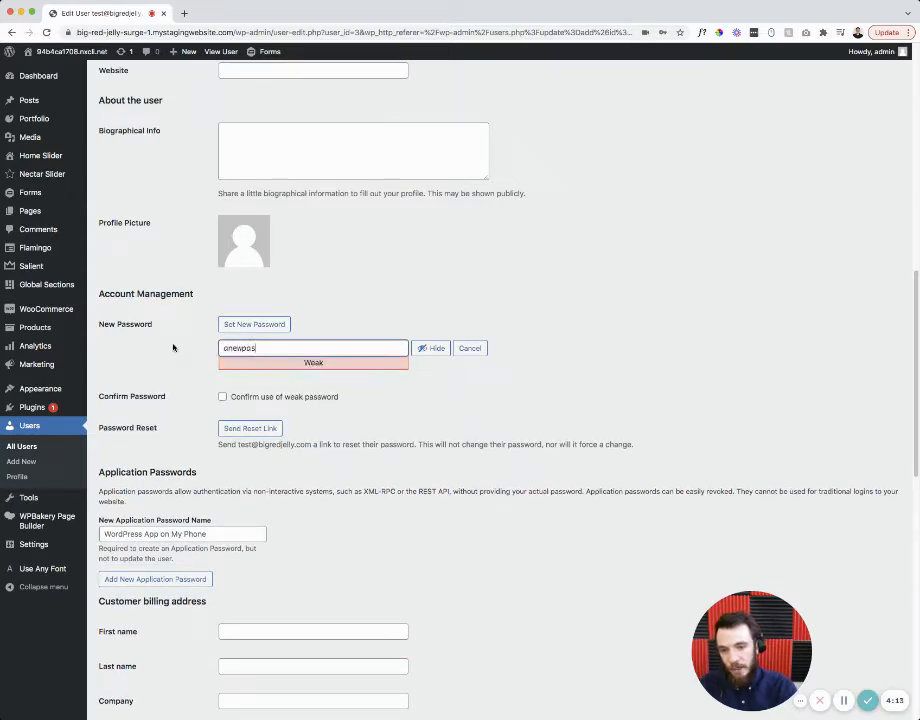
left_click(222, 396)
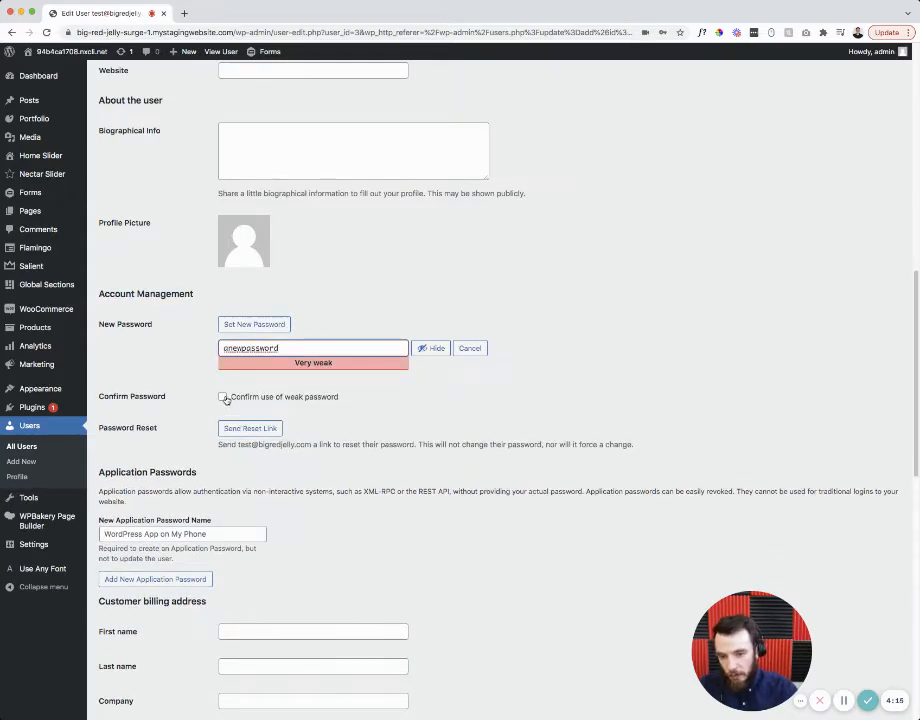
scroll(228, 390, "down", 2)
scroll(231, 383, "down", 15)
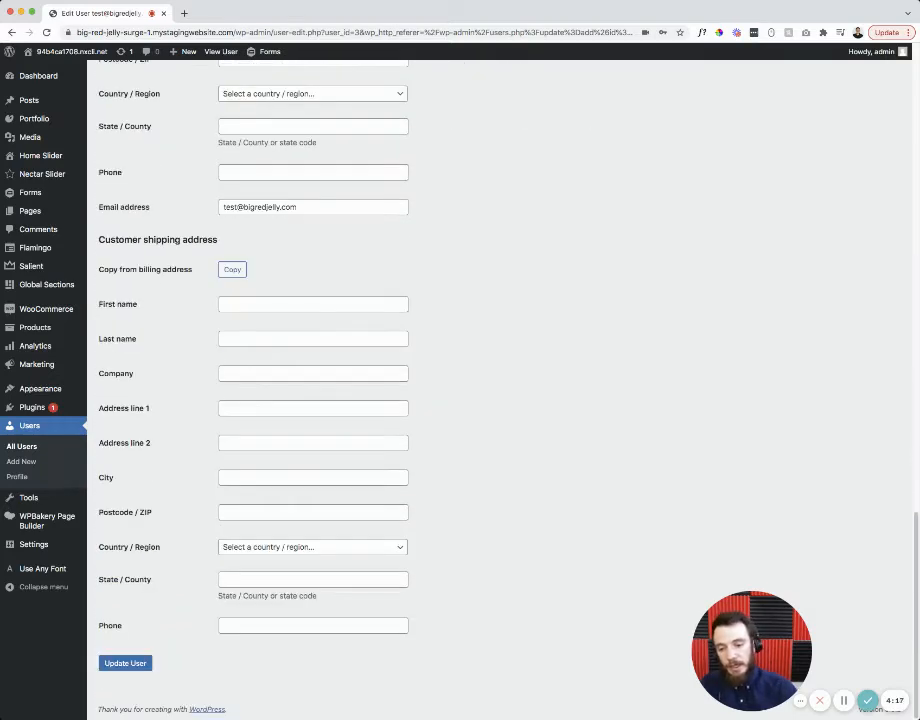
left_click(117, 666)
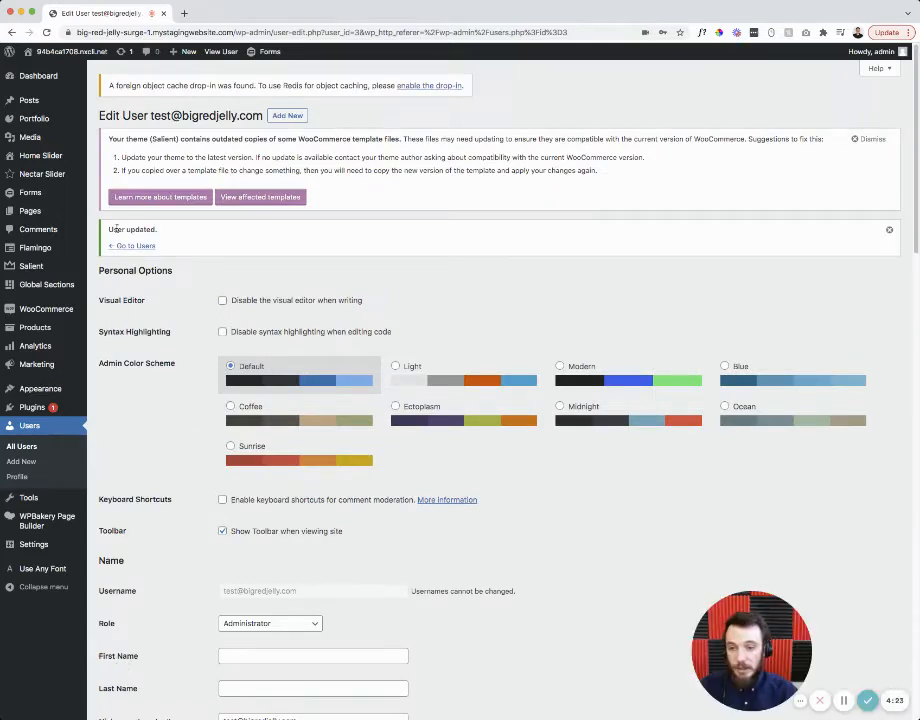
- Return to the Users list, then visit the public site from the admin bar
left_click(134, 247)
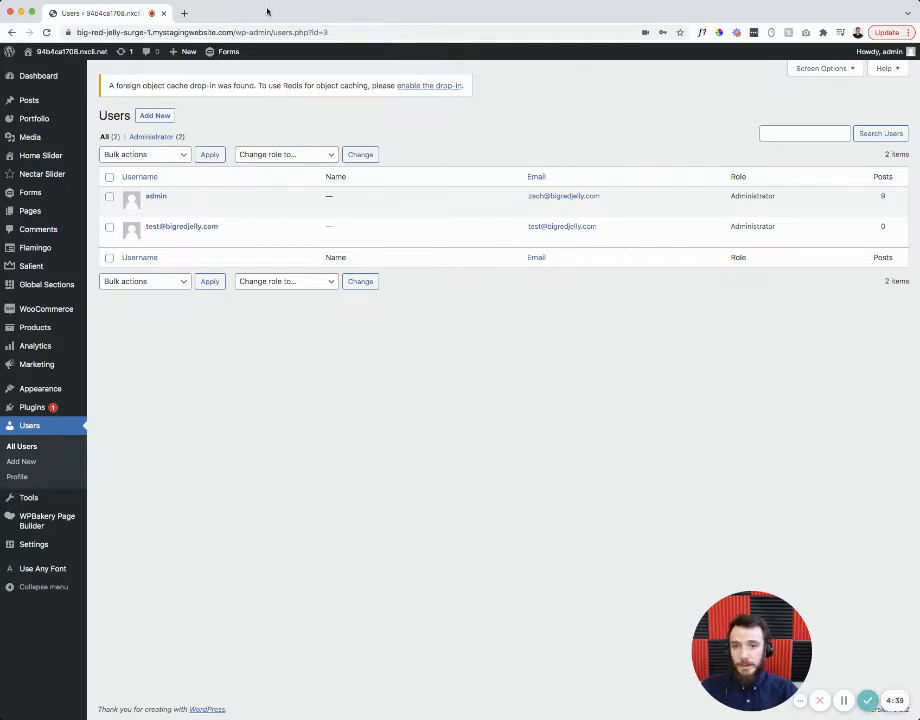
left_click(28, 53)
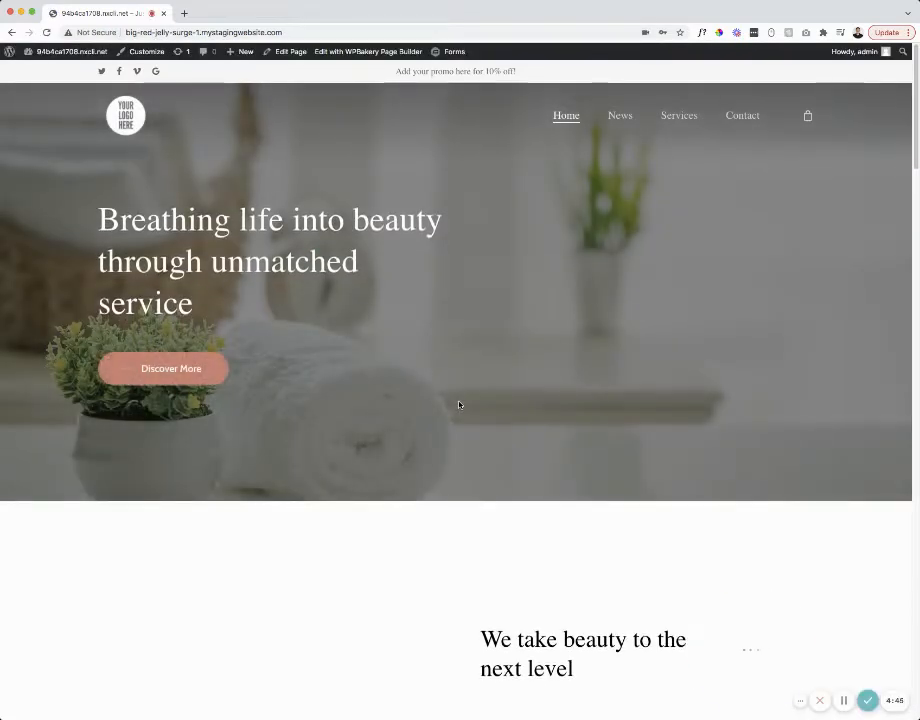
- Browse the home page, open Contact, then edit the home page in WPBakery Page Builder
scroll(458, 404, "down", 3)
scroll(448, 384, "up", 3)
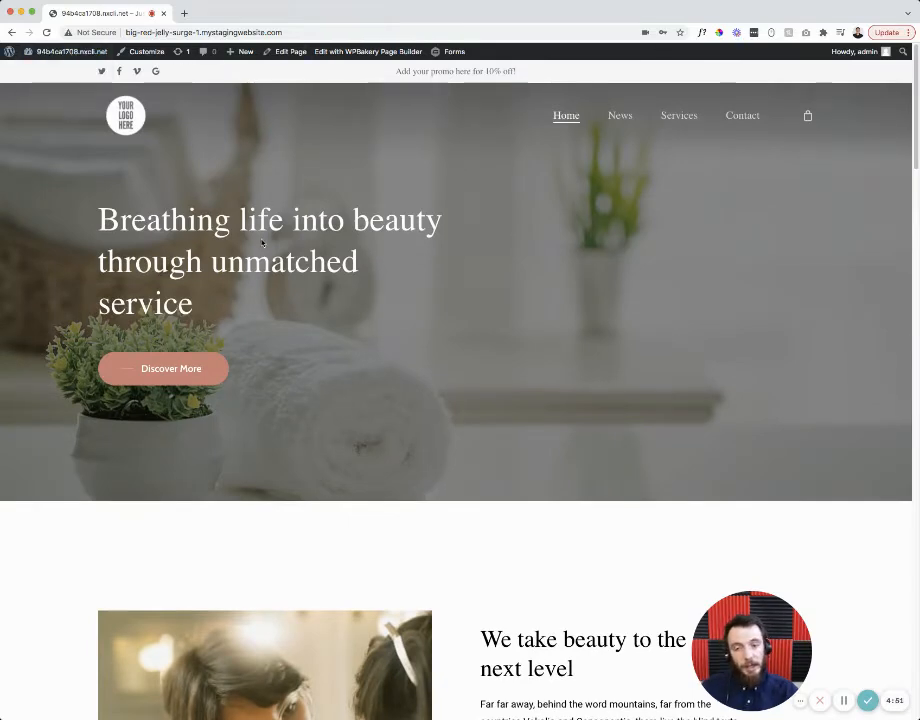
scroll(600, 120, "down", 1)
scroll(608, 119, "up", 1)
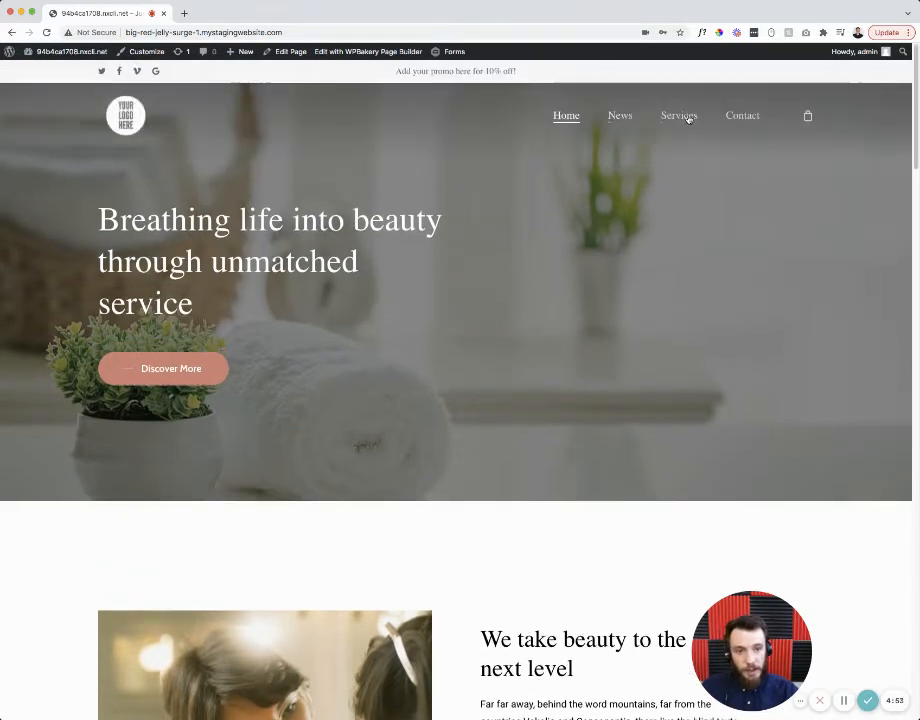
left_click(742, 116)
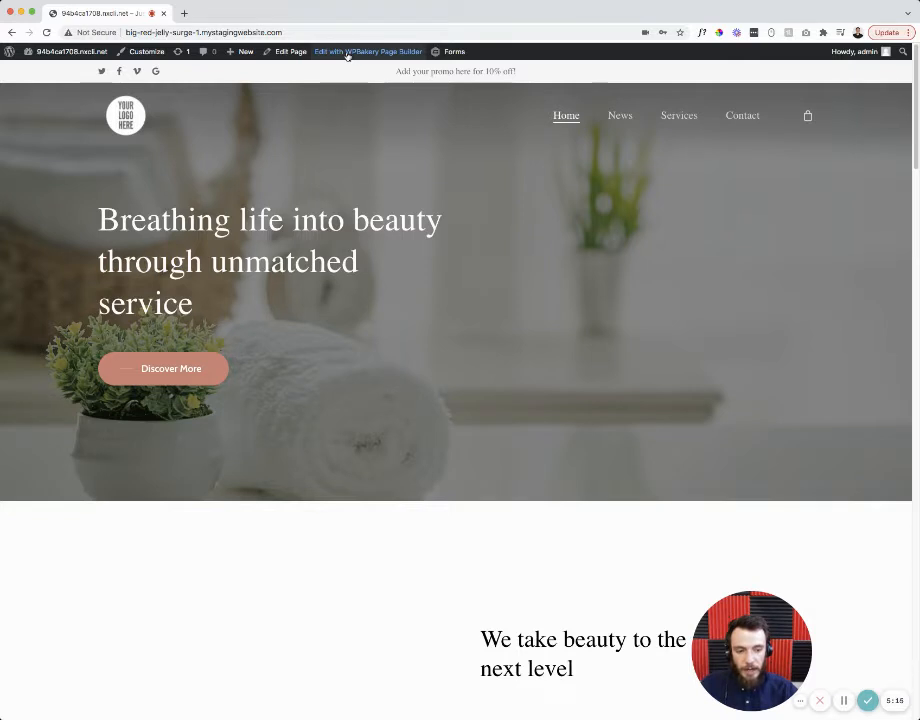
left_click(347, 55)
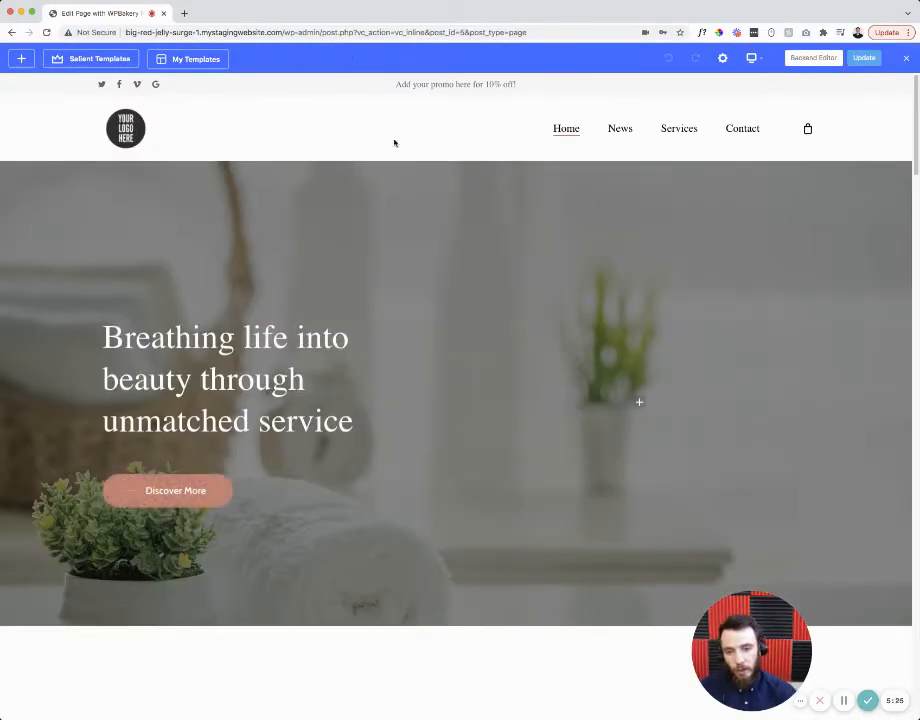
- Scroll through the hero and the 'We take beauty to the next level' section in WPBakery
mouse_move(245, 346)
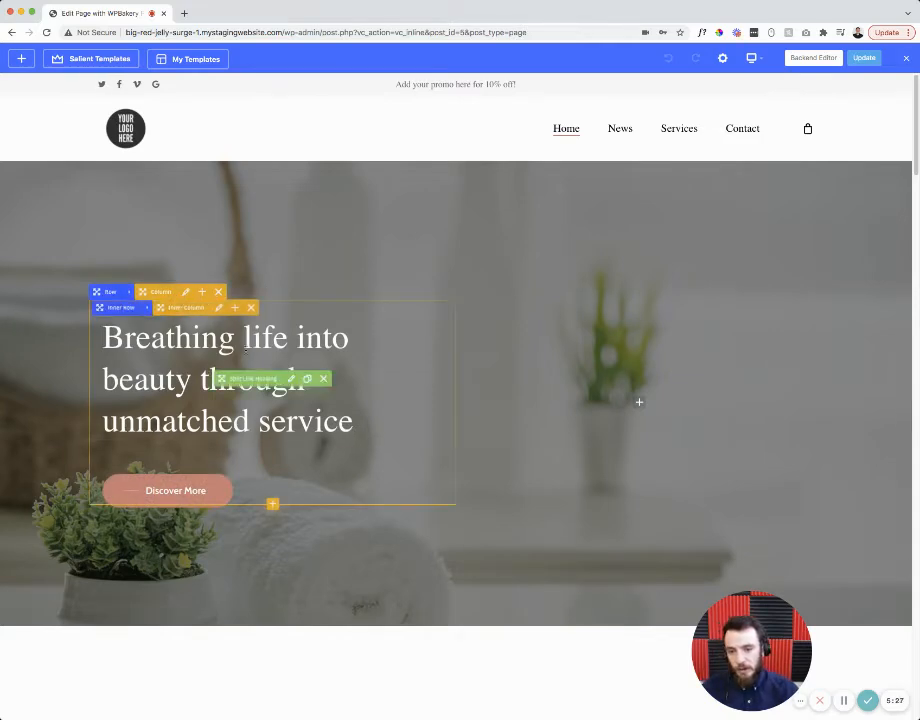
scroll(245, 346, "down", 1)
scroll(400, 380, "down", 3)
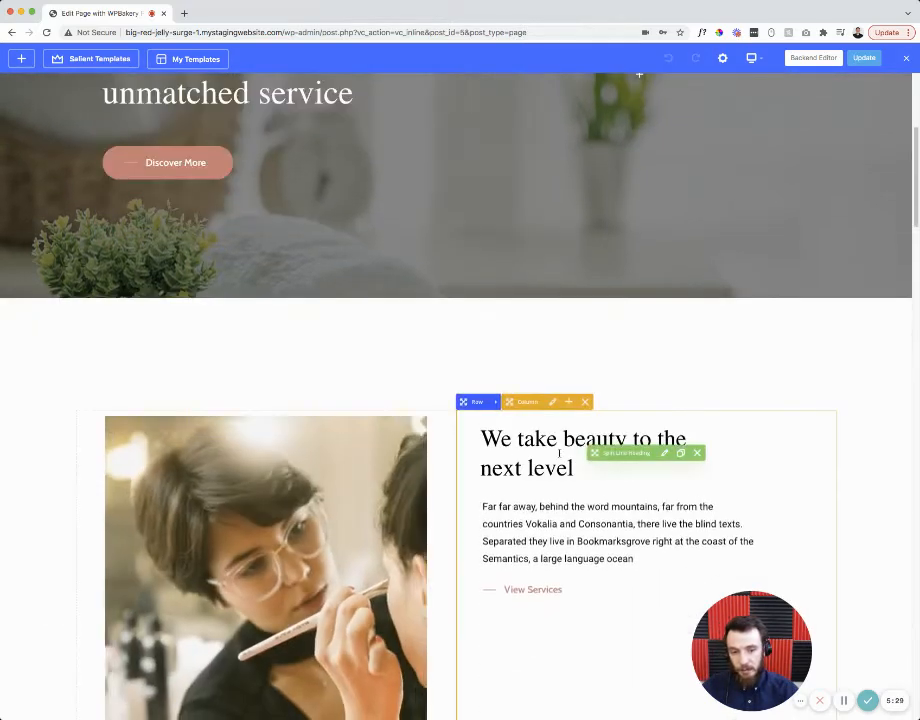
scroll(559, 453, "up", 4)
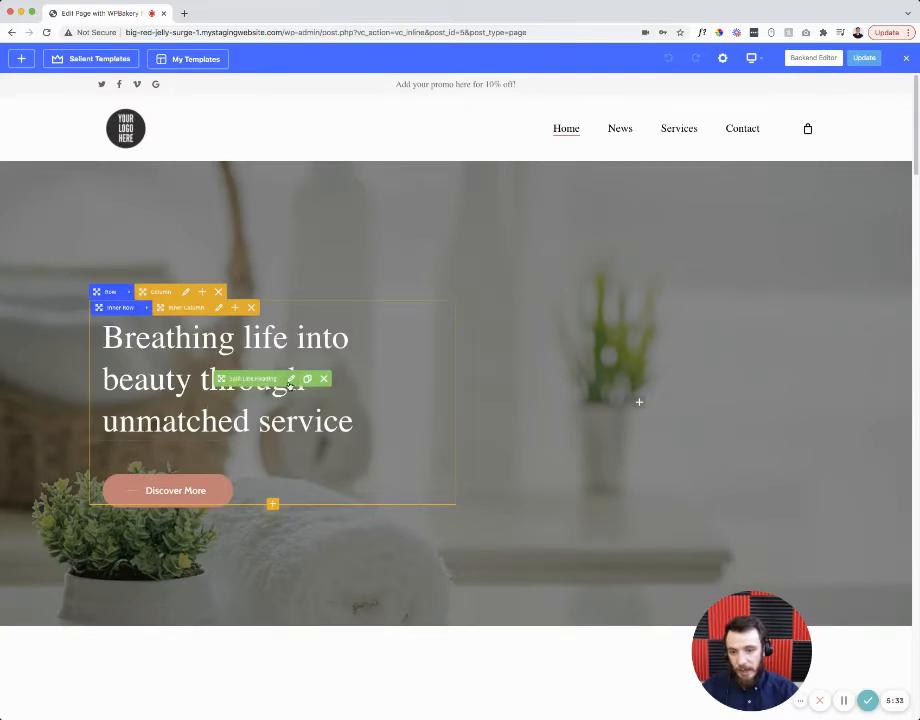
- Replace the hero Split Line Heading text with 'Change this to whatever I want' and save it
left_click(291, 381)
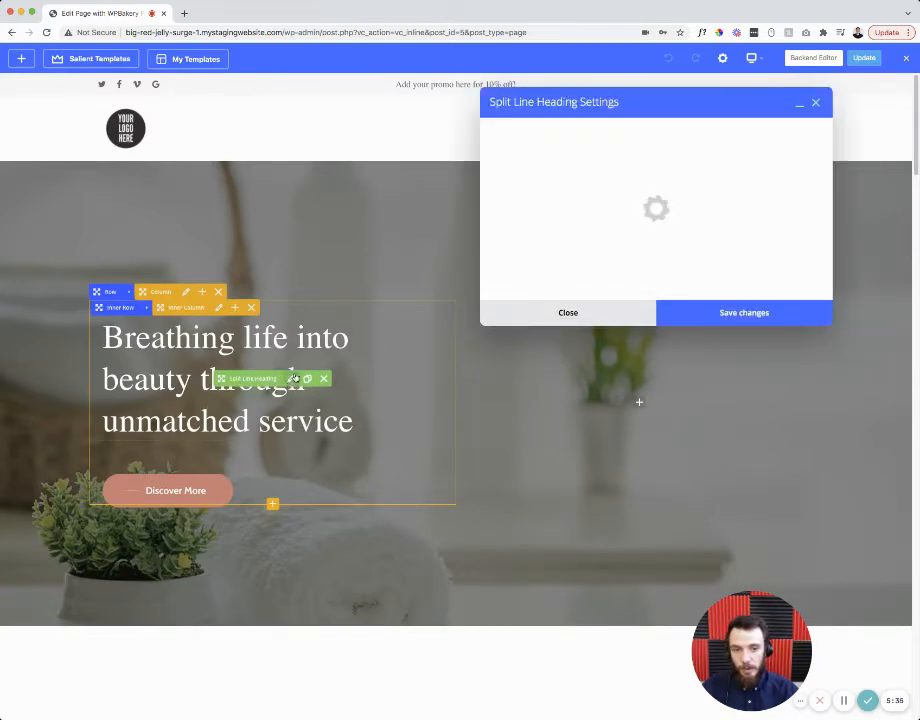
left_click_drag(677, 208, 492, 205)
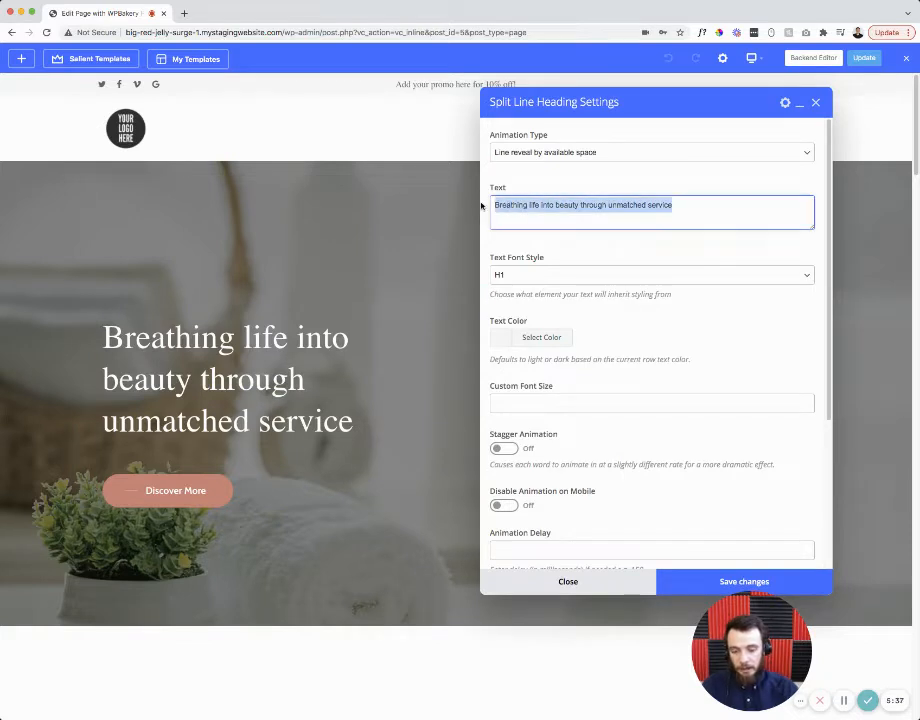
type("Change this to what")
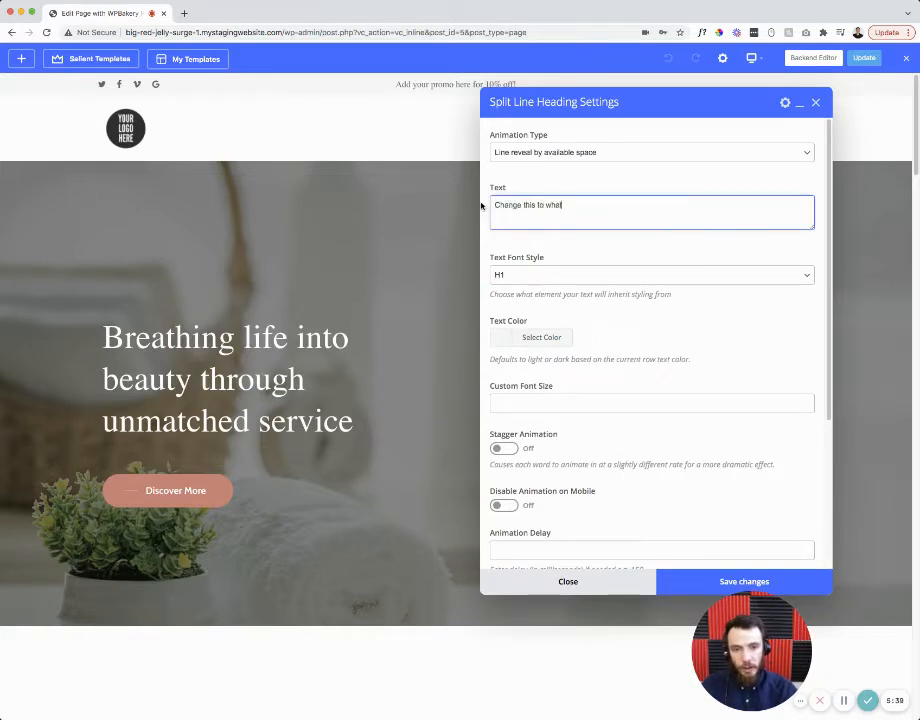
type("ever I want")
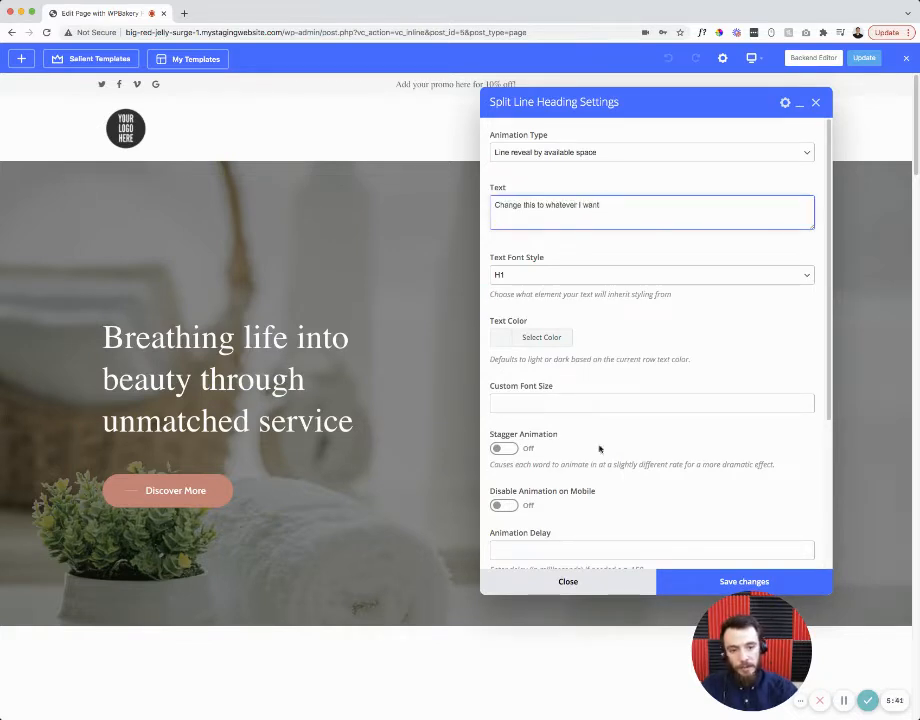
left_click(681, 583)
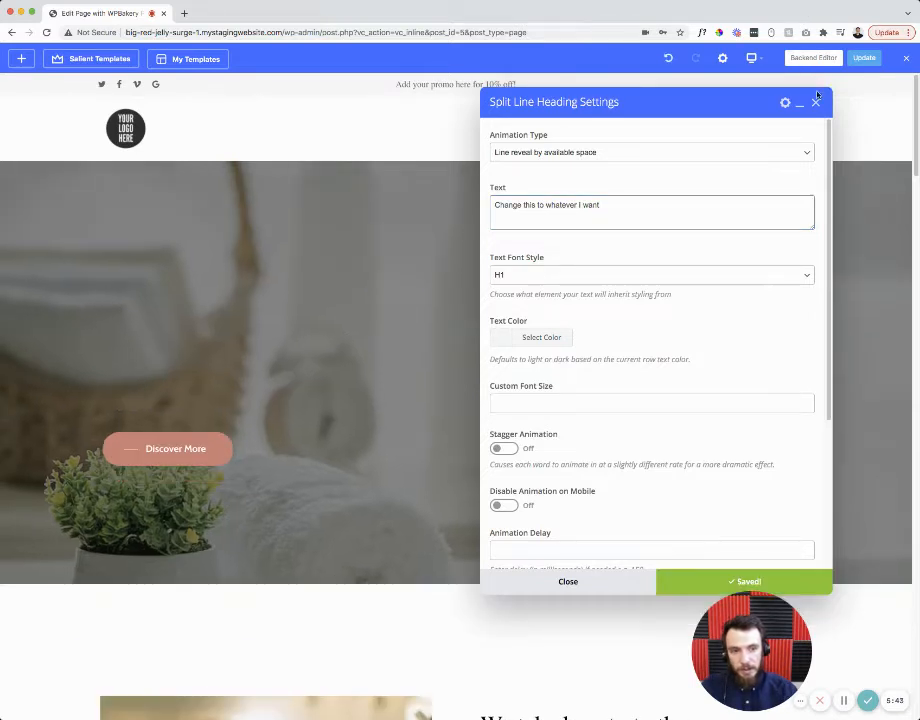
left_click(815, 102)
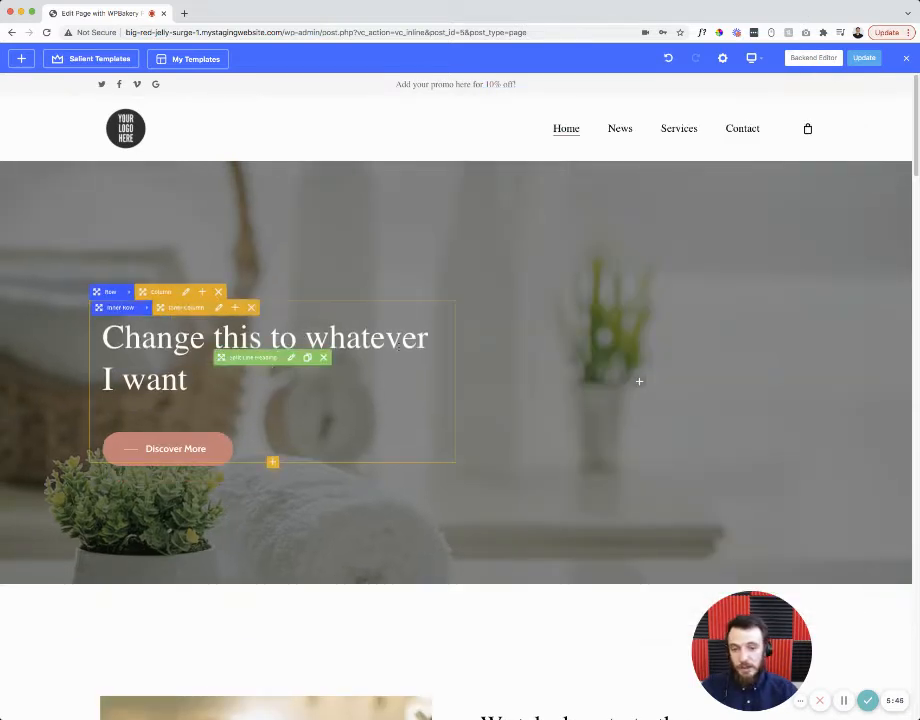
scroll(341, 363, "down", 2)
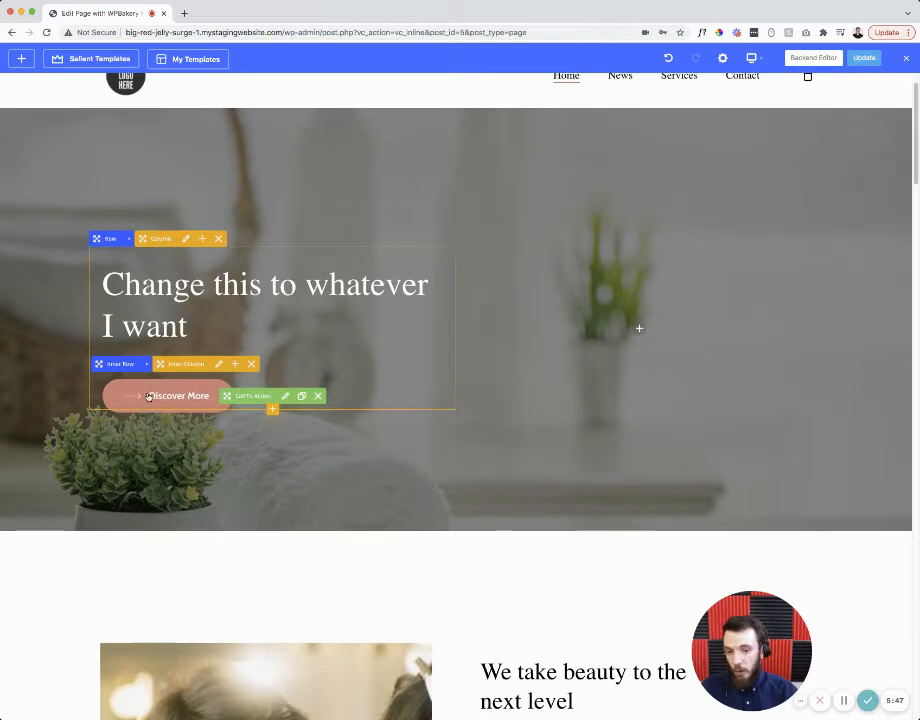
scroll(187, 375, "down", 5)
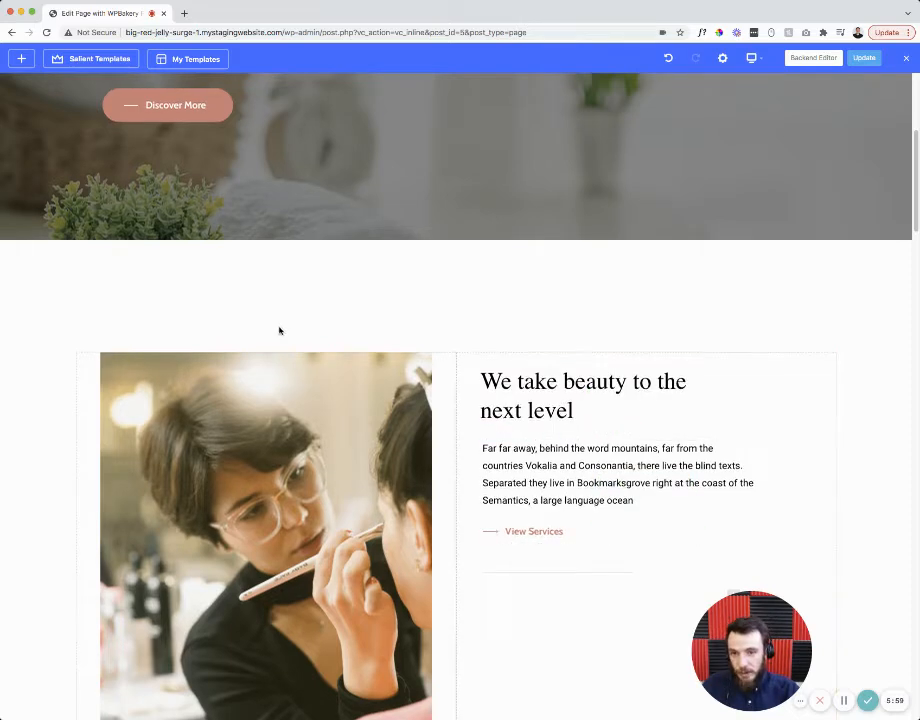
scroll(639, 381, "up", 6)
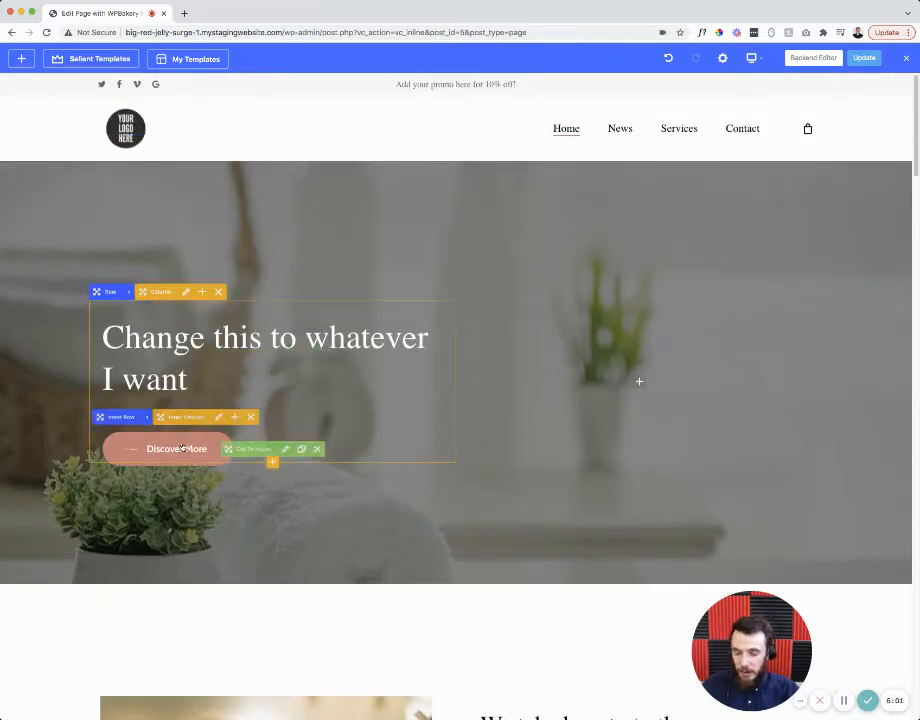
- Relabel the hero call-to-action button 'Call Now', link it to a tel: phone number, and save
left_click(285, 449)
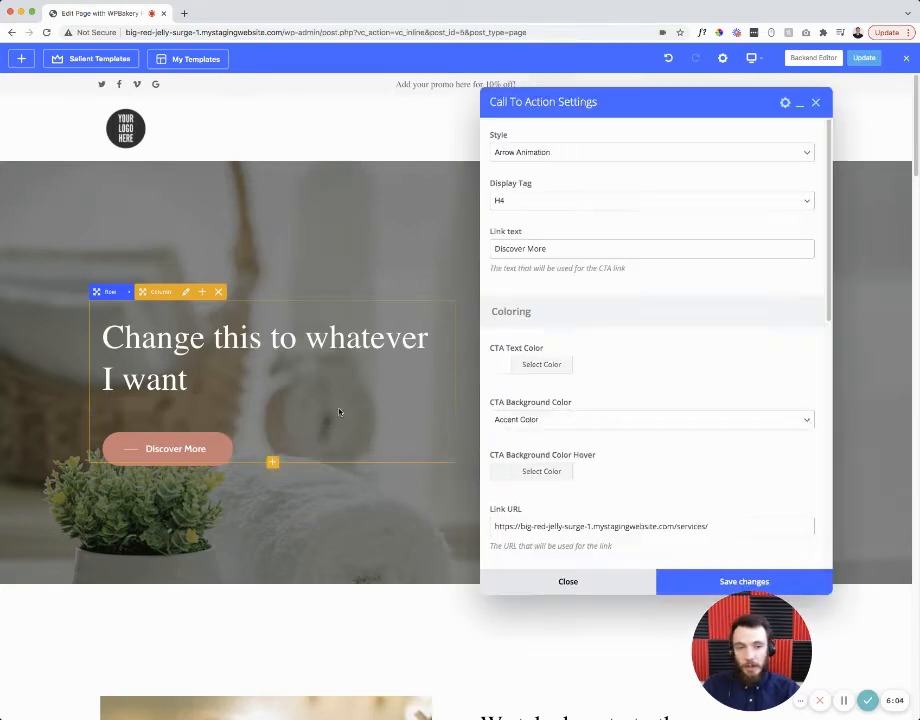
left_click_drag(653, 94, 580, 81)
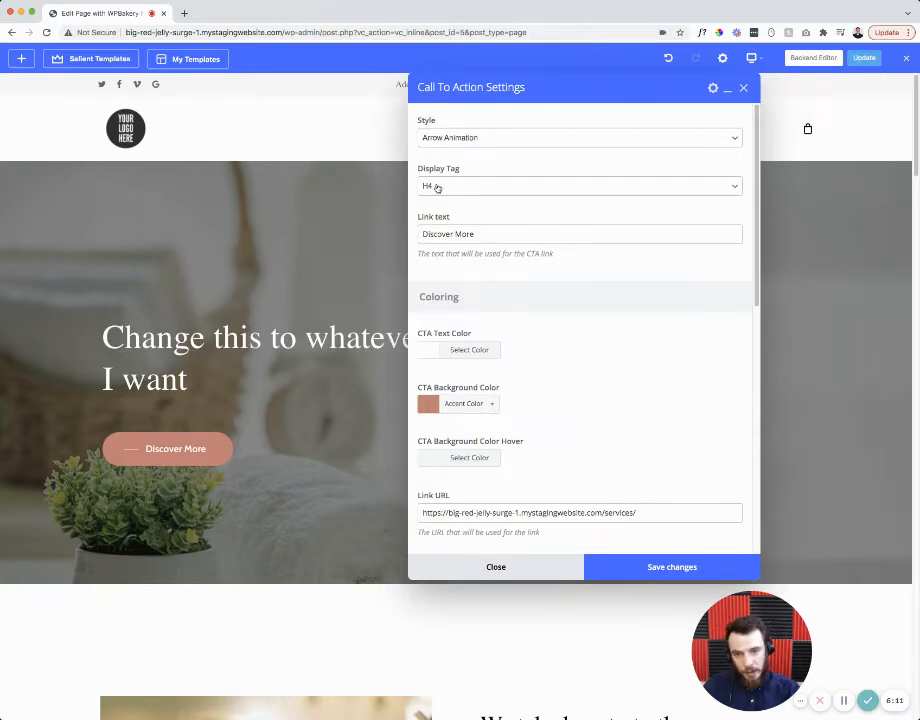
left_click_drag(477, 235, 407, 234)
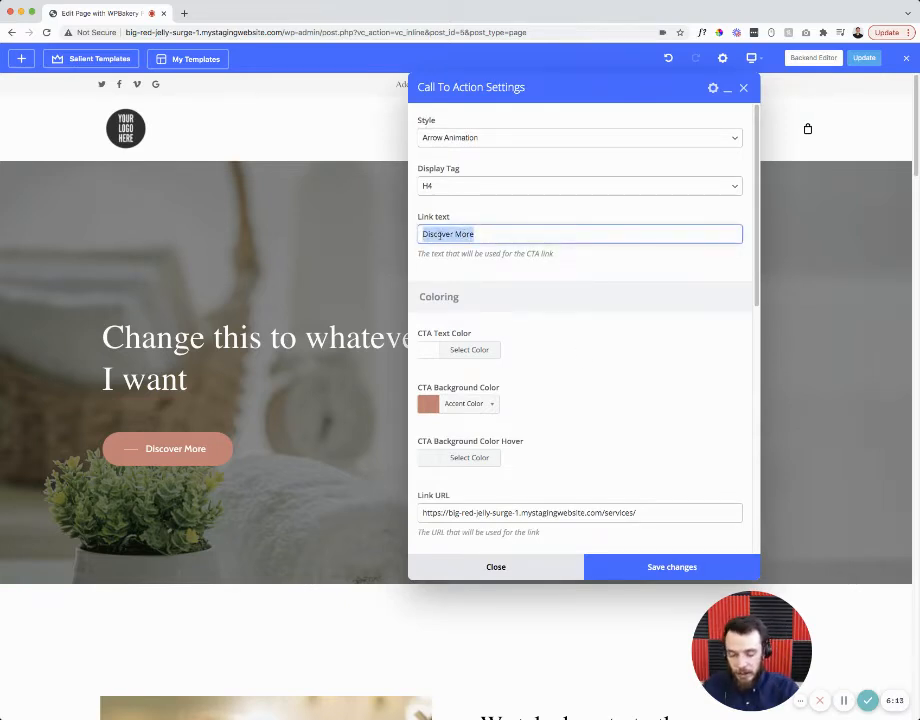
type("Call to")
scroll(438, 234, "down", 2)
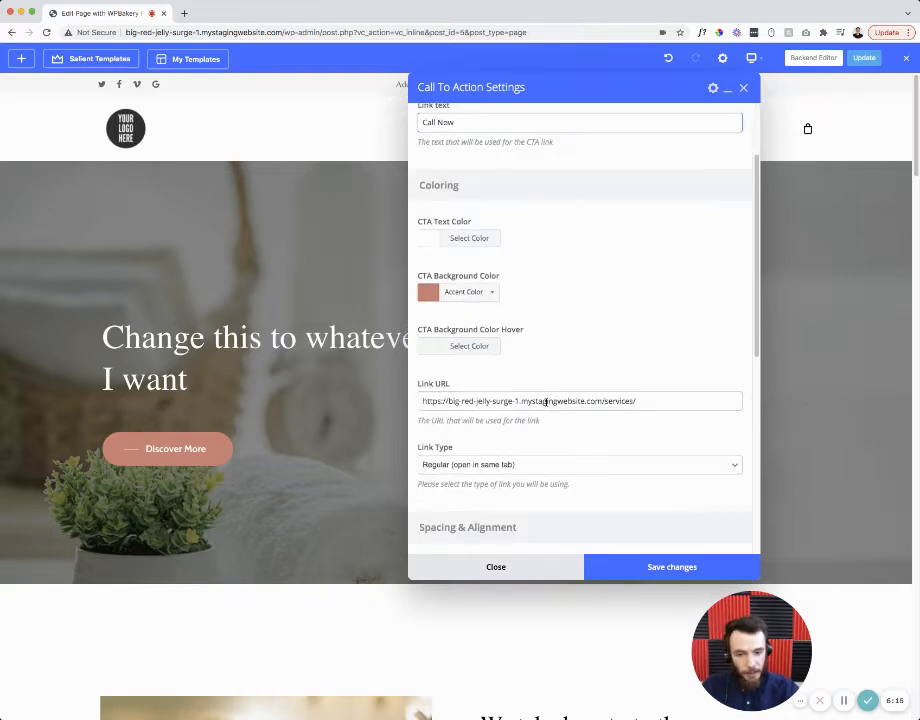
left_click_drag(648, 400, 399, 400)
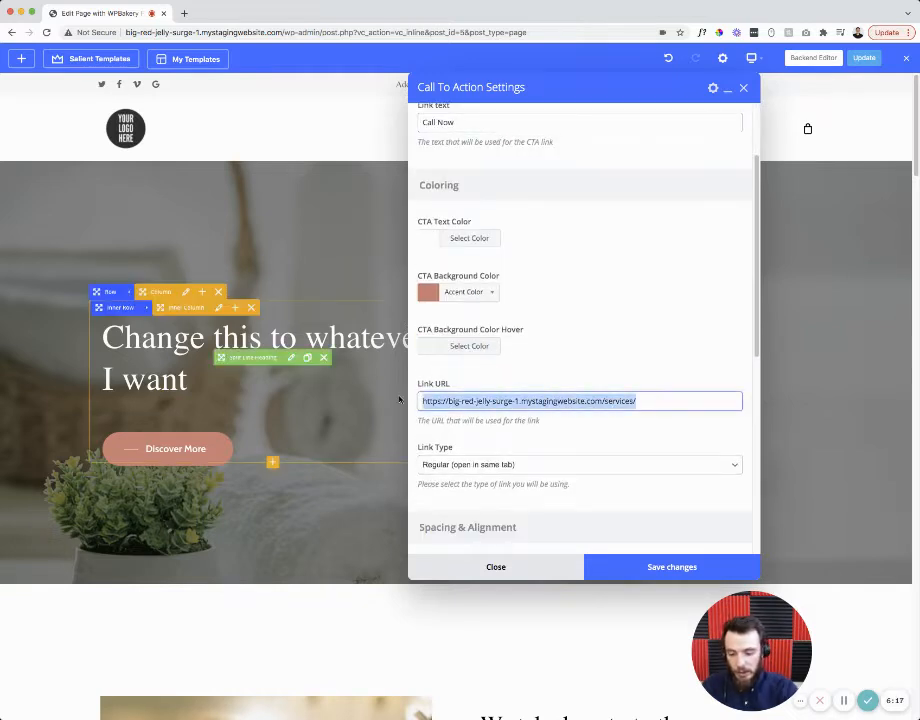
type("te")
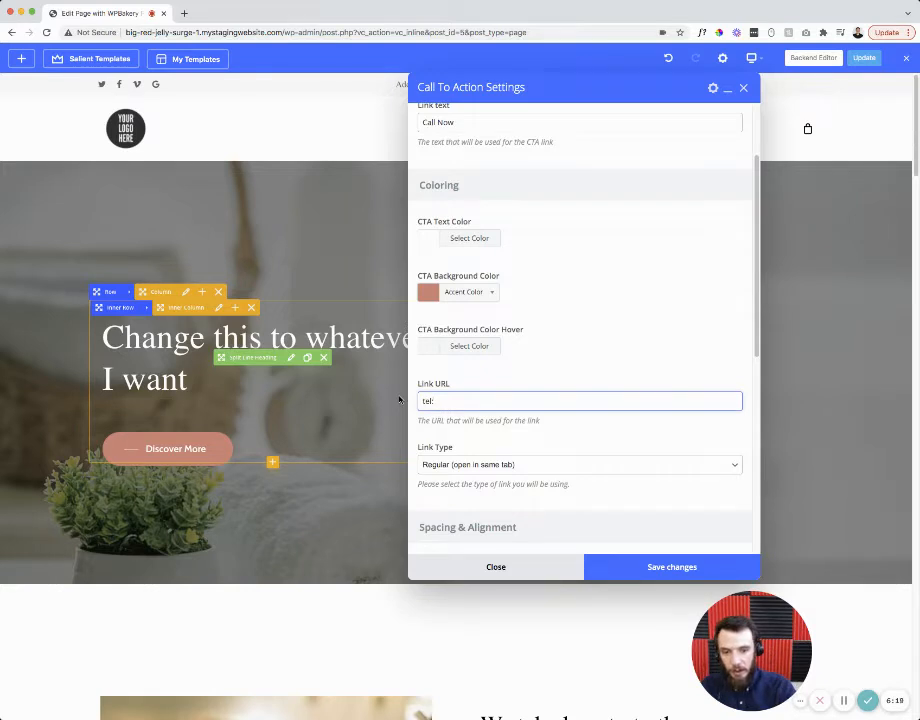
type("l:")
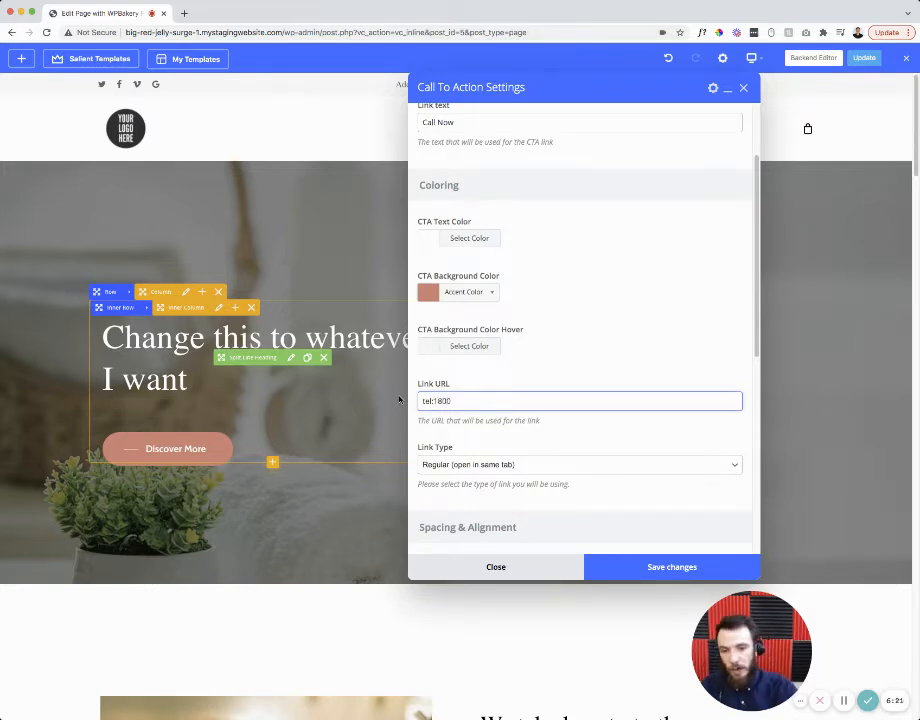
left_click(610, 567)
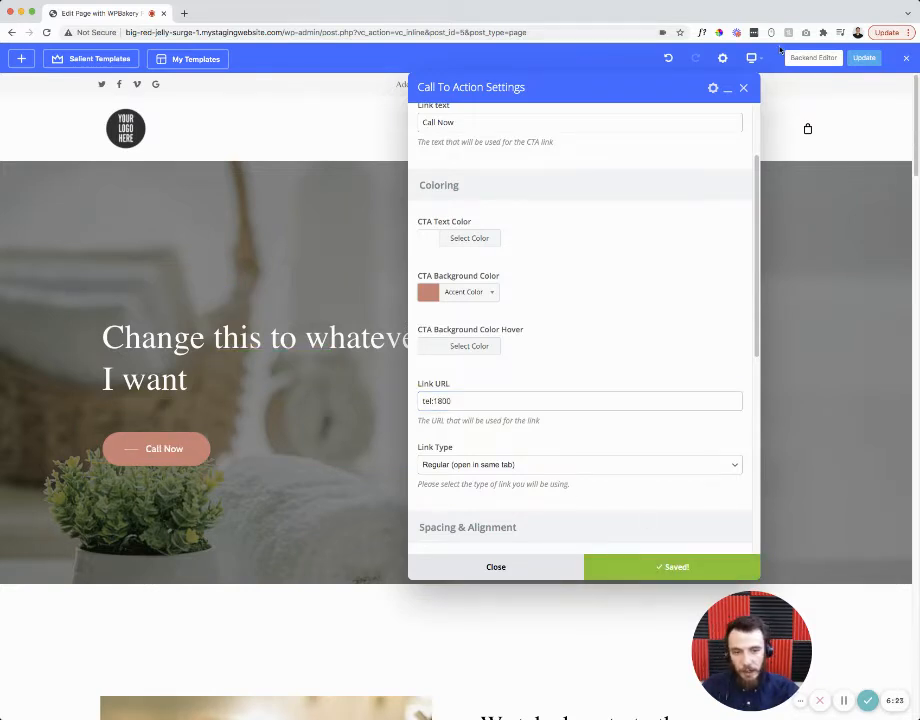
left_click(743, 88)
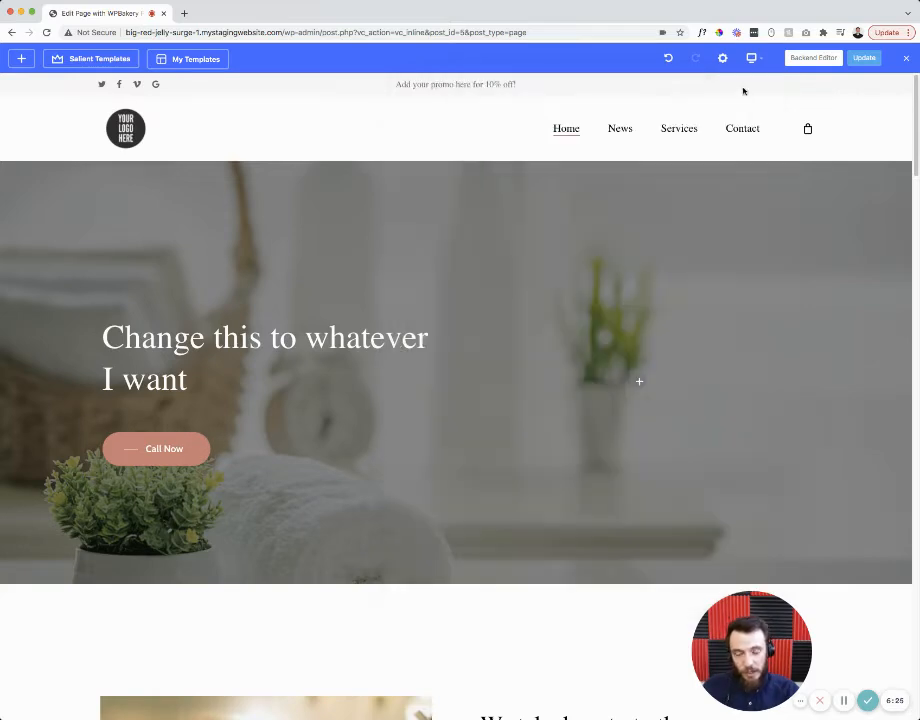
scroll(150, 430, "down", 5)
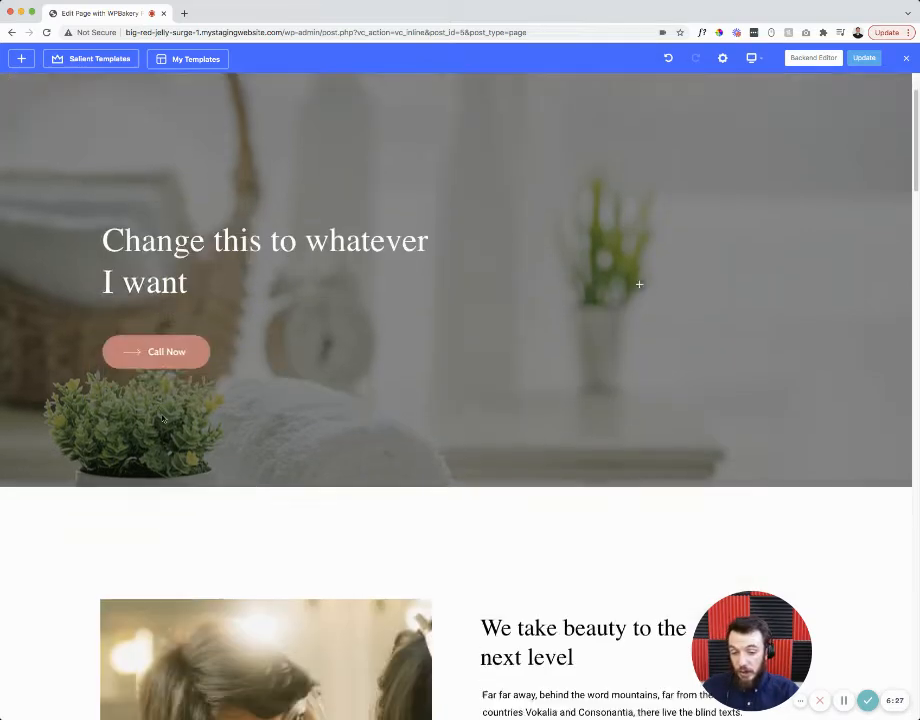
scroll(175, 404, "down", 2)
scroll(465, 460, "down", 2)
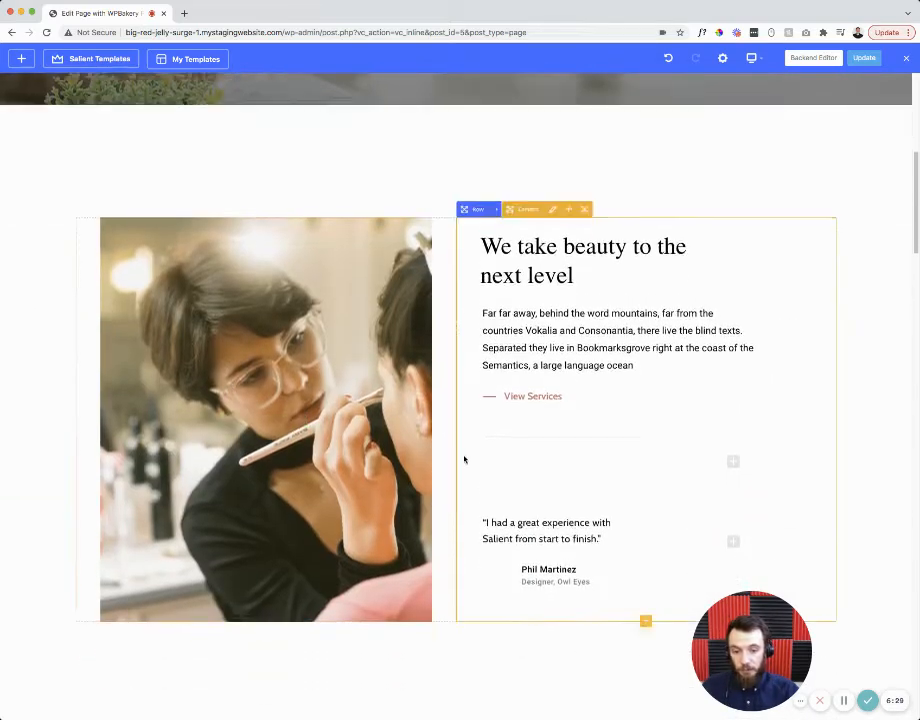
mouse_move(582, 524)
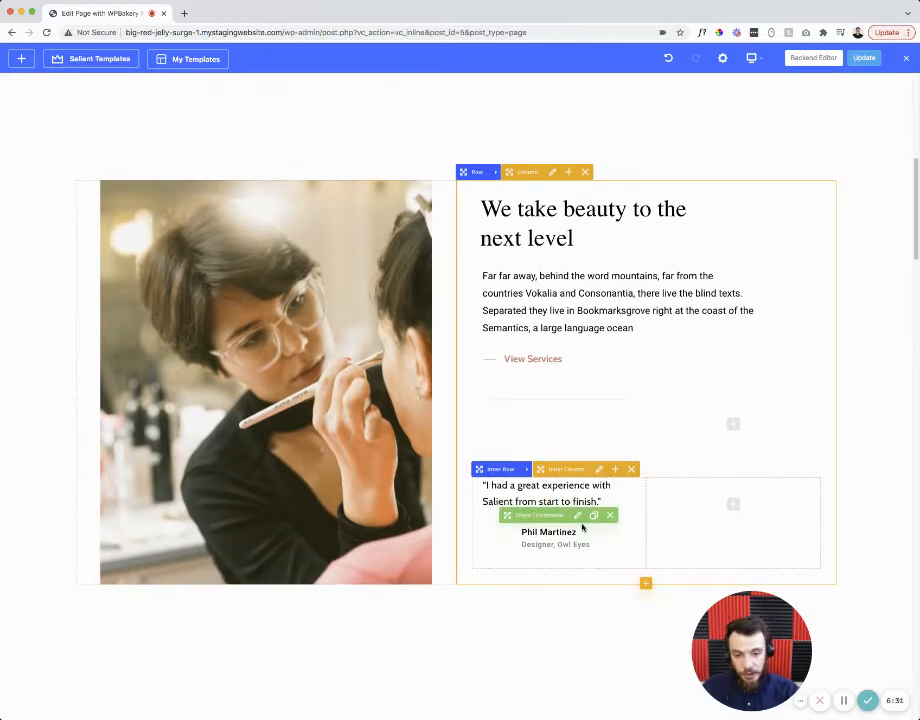
left_click(578, 516)
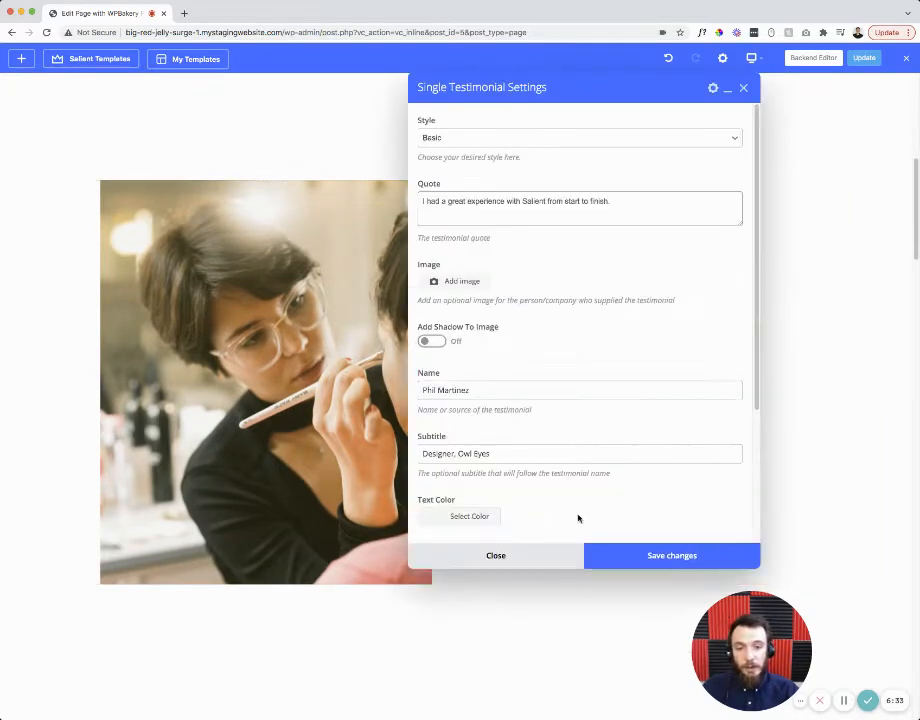
left_click_drag(643, 206, 380, 191)
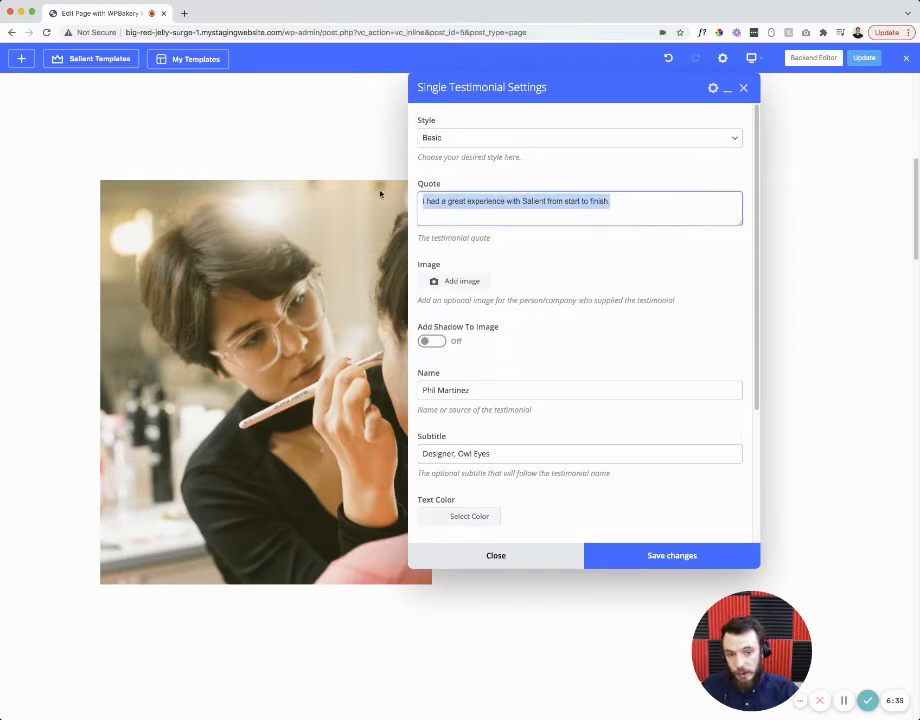
left_click_drag(474, 389, 403, 390)
left_click_drag(486, 452, 415, 448)
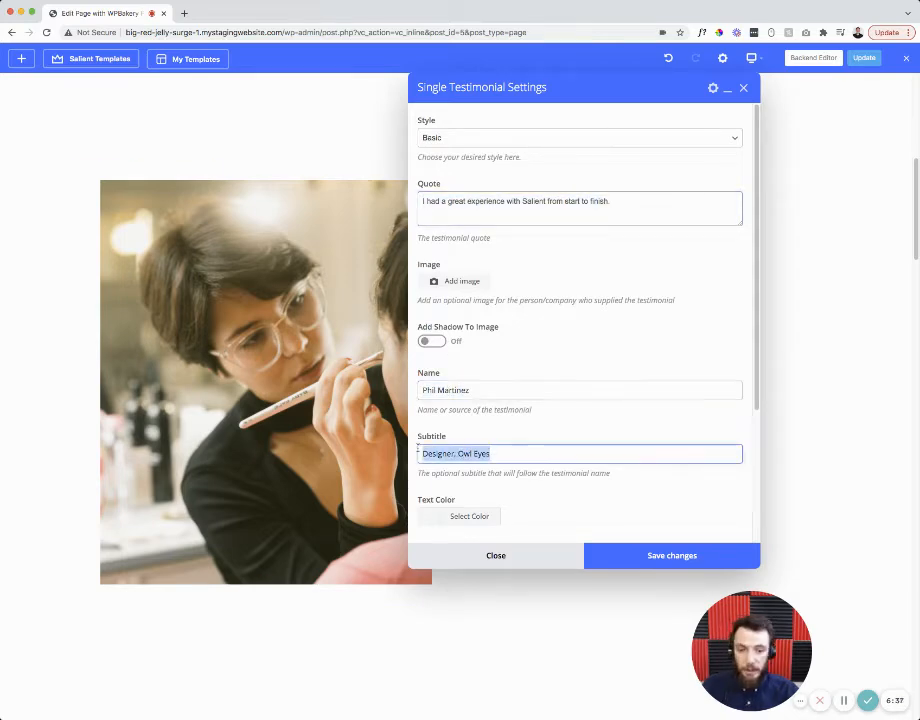
left_click(484, 555)
scroll(484, 555, "down", 4)
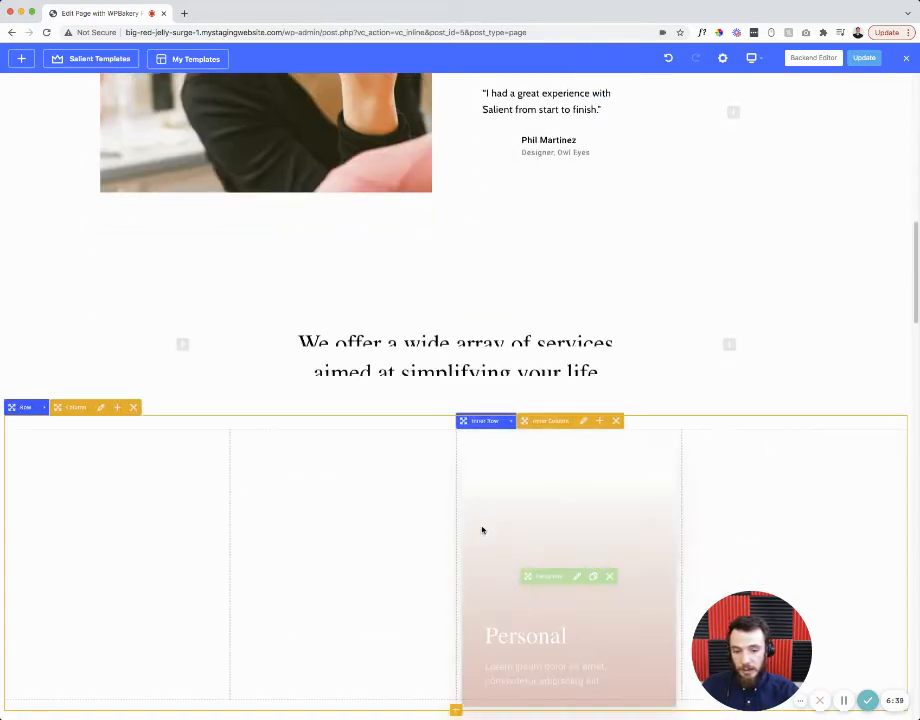
scroll(437, 493, "down", 1)
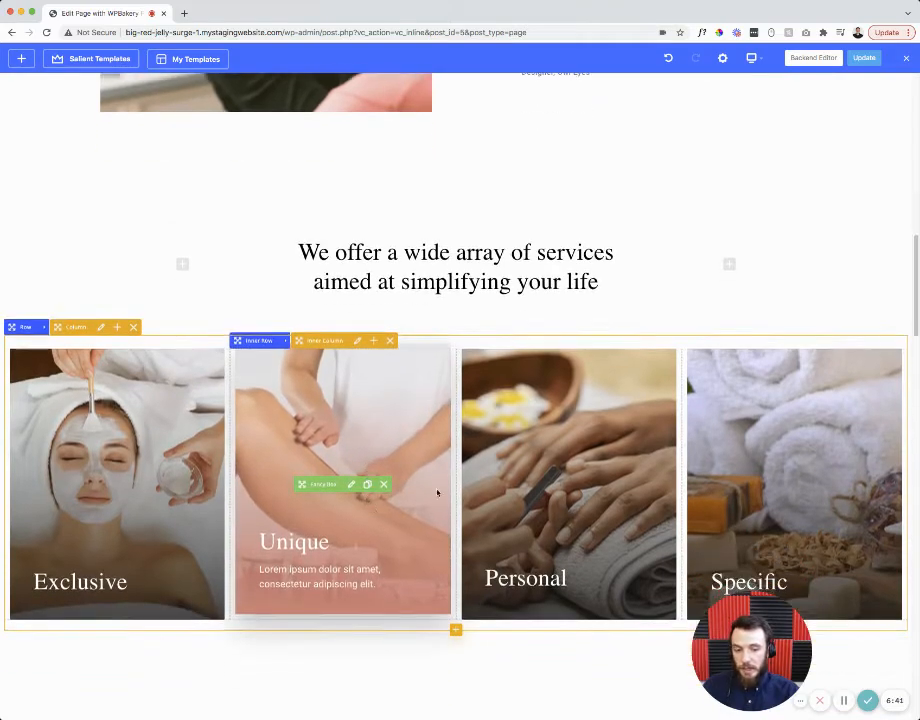
scroll(519, 435, "up", 6)
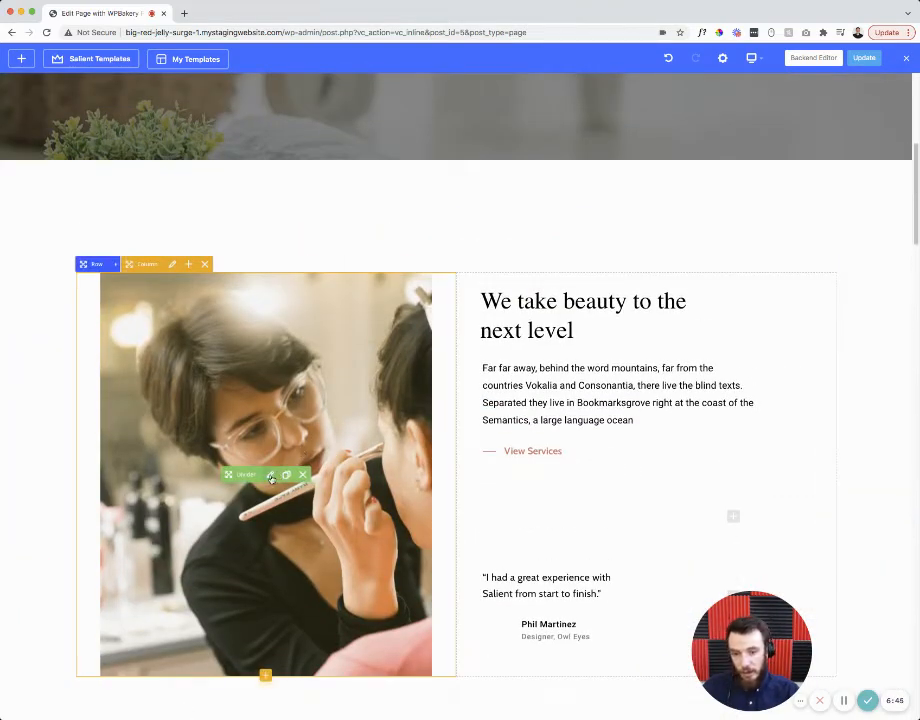
left_click(271, 474)
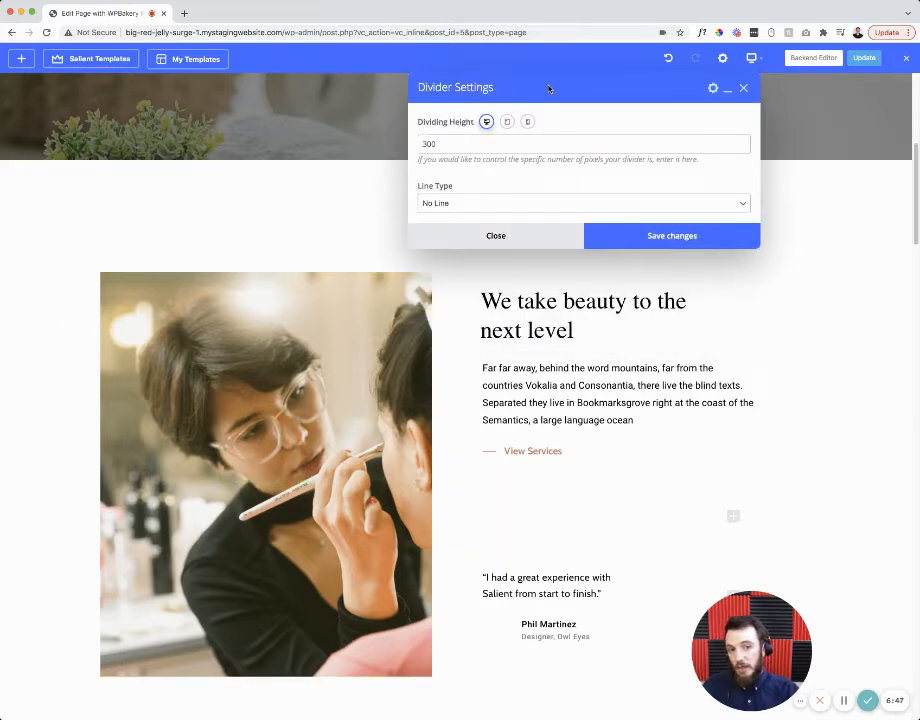
left_click_drag(550, 88, 489, 176)
left_click(433, 324)
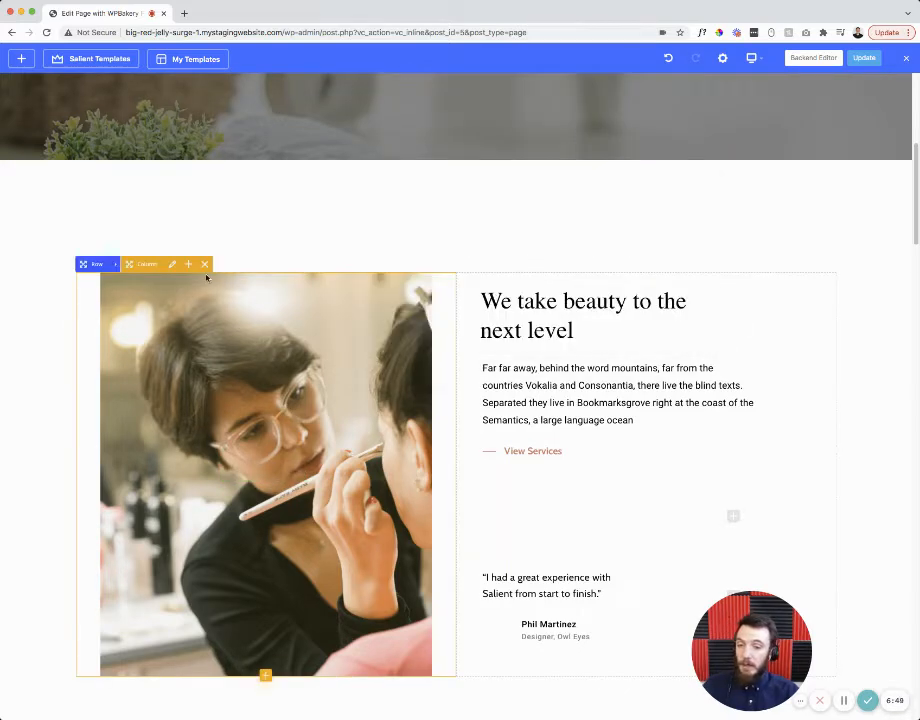
scroll(297, 307, "up", 5)
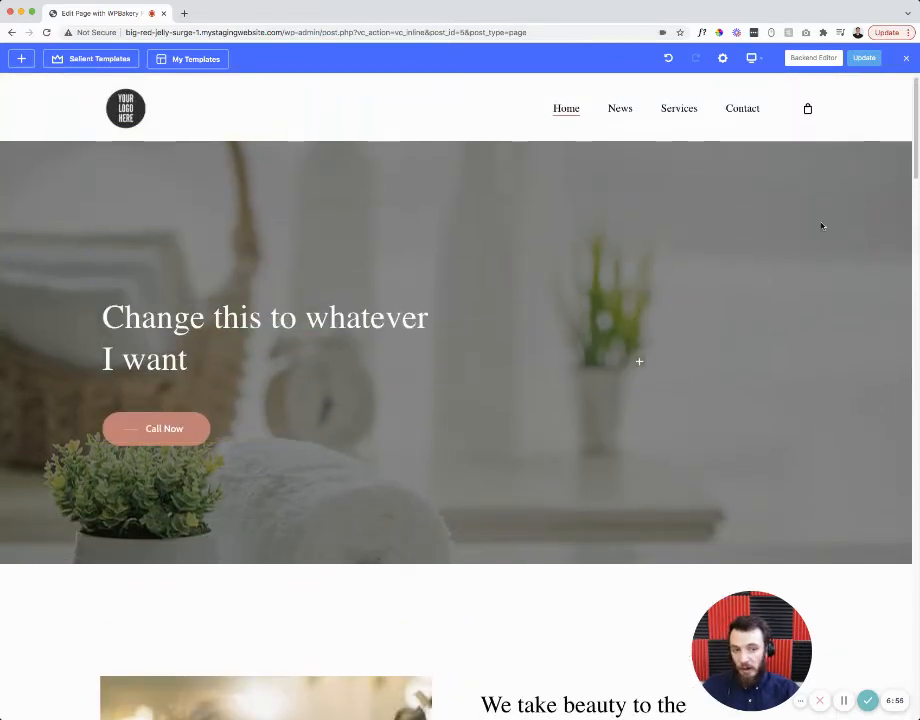
scroll(236, 200, "down", 12)
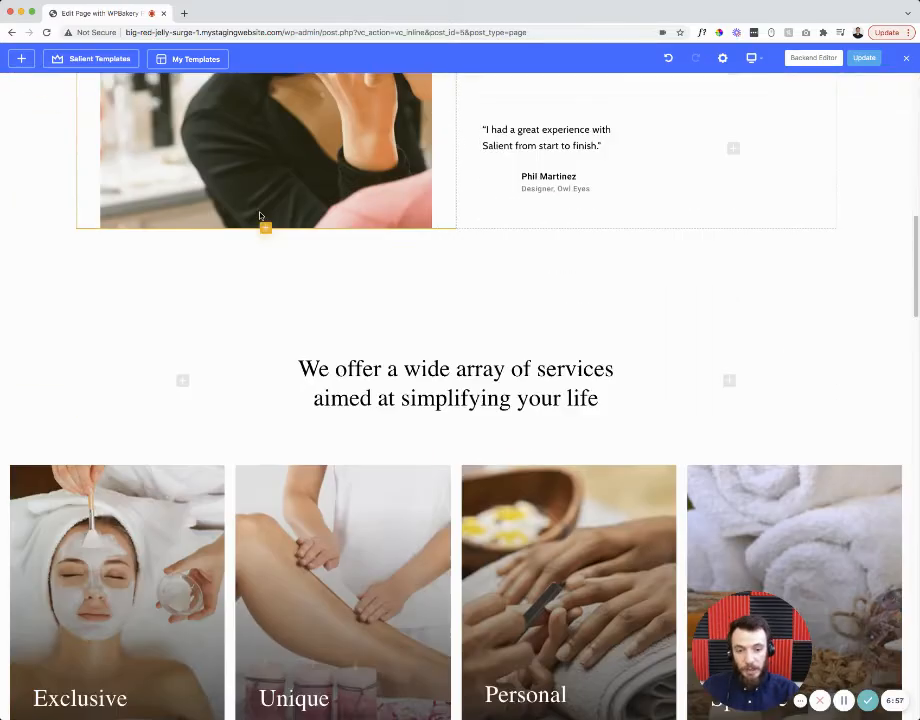
scroll(263, 212, "up", 12)
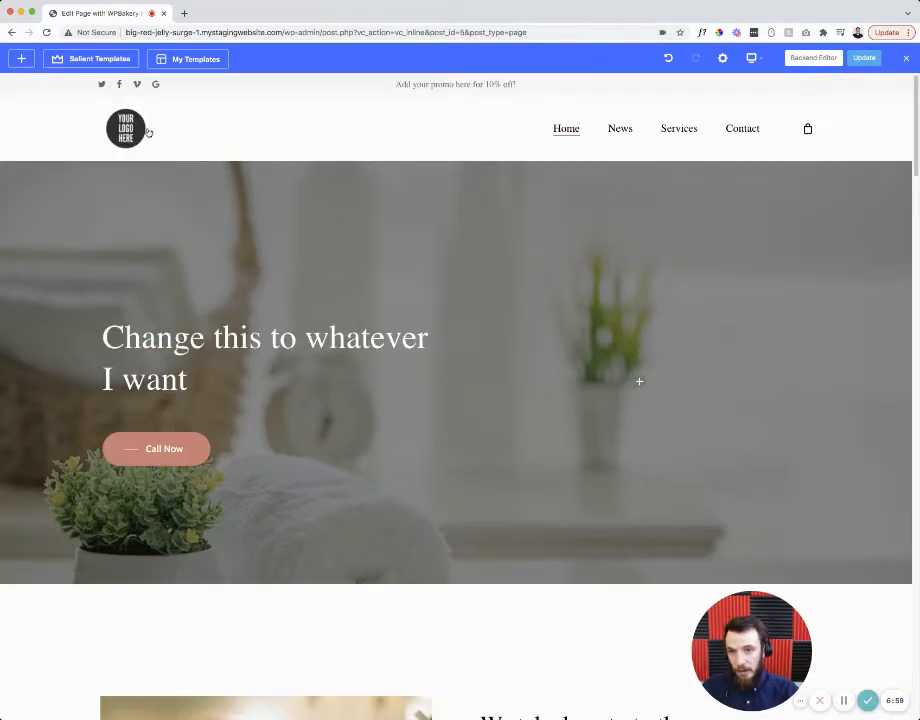
scroll(292, 358, "down", 20)
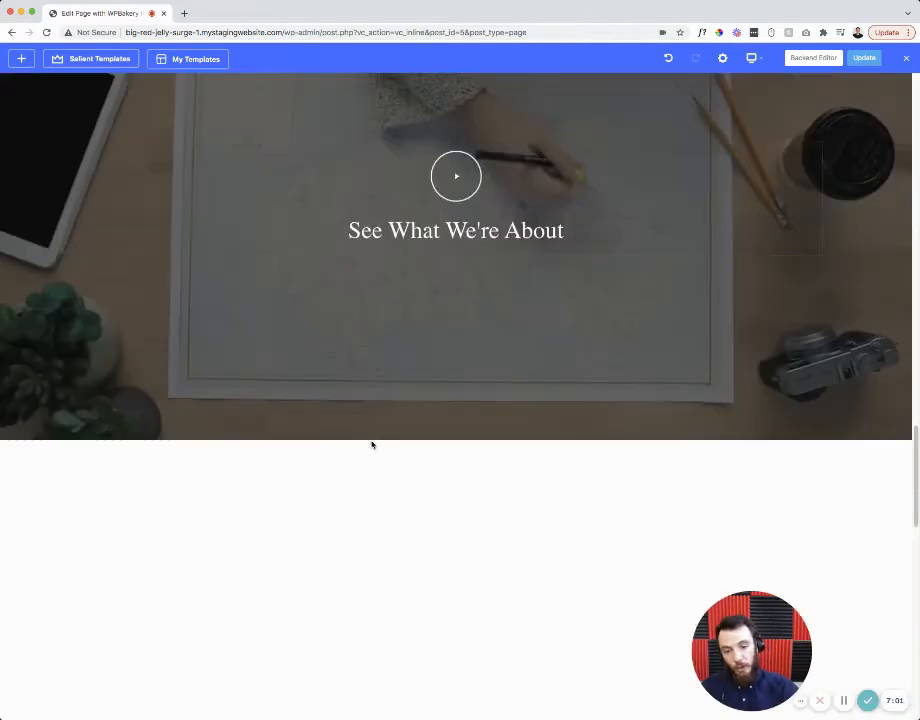
scroll(380, 430, "down", 4)
scroll(425, 446, "down", 1)
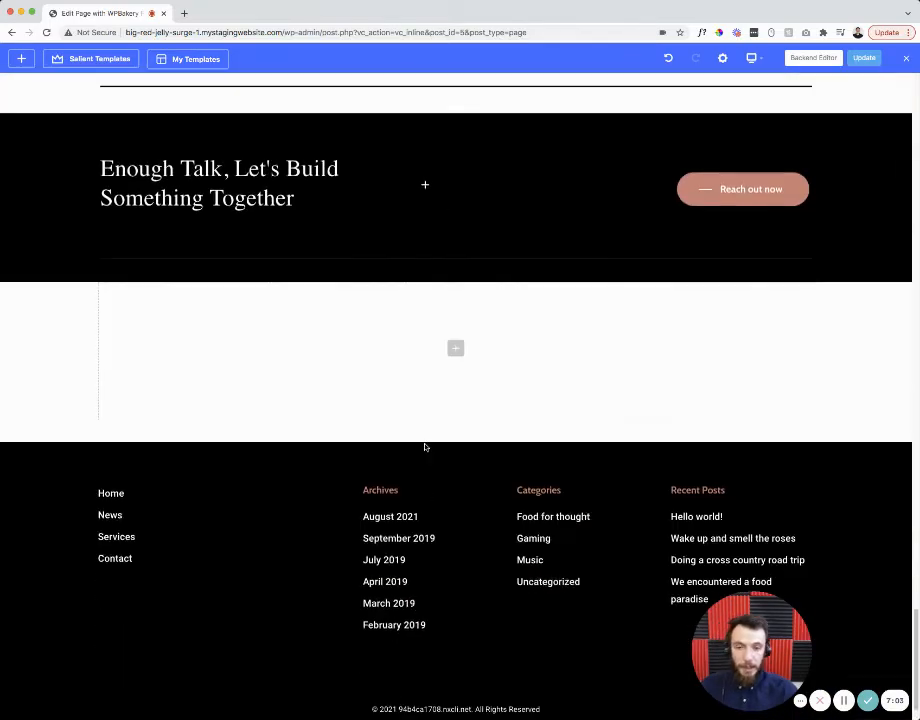
scroll(417, 431, "up", 8)
scroll(417, 431, "up", 15)
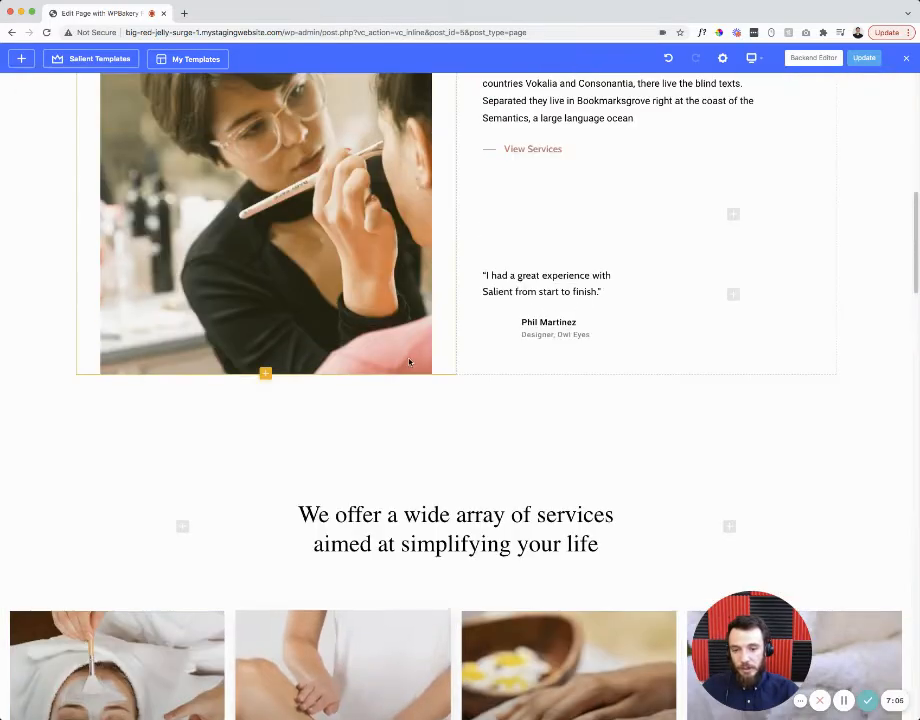
scroll(409, 363, "down", 2)
scroll(409, 355, "up", 10)
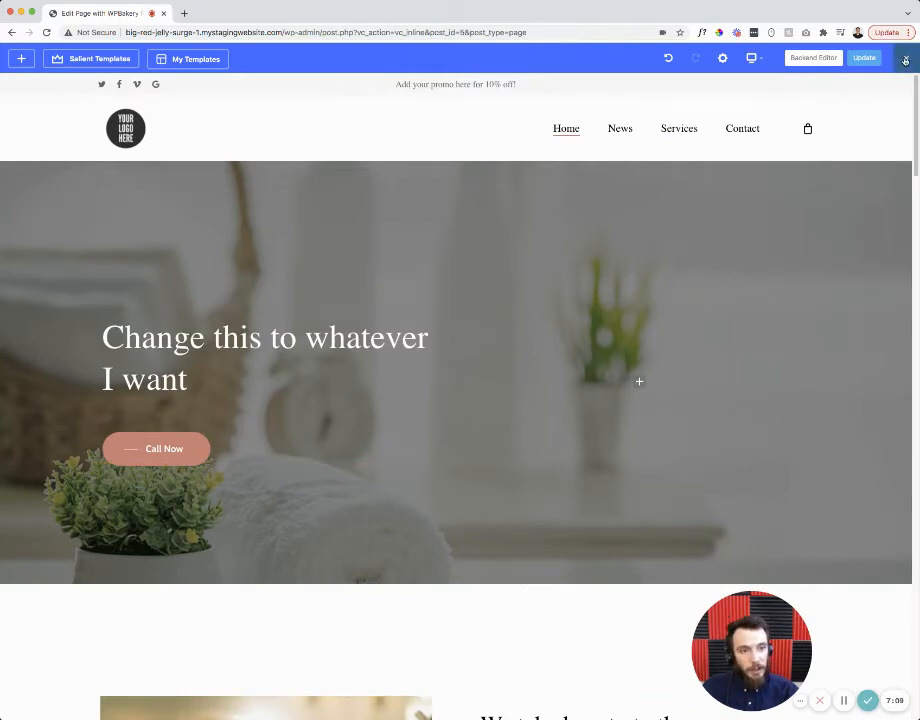
- Open Home in the back-end WPBakery builder, briefly viewing its Classic Mode shortcodes
left_click(814, 61)
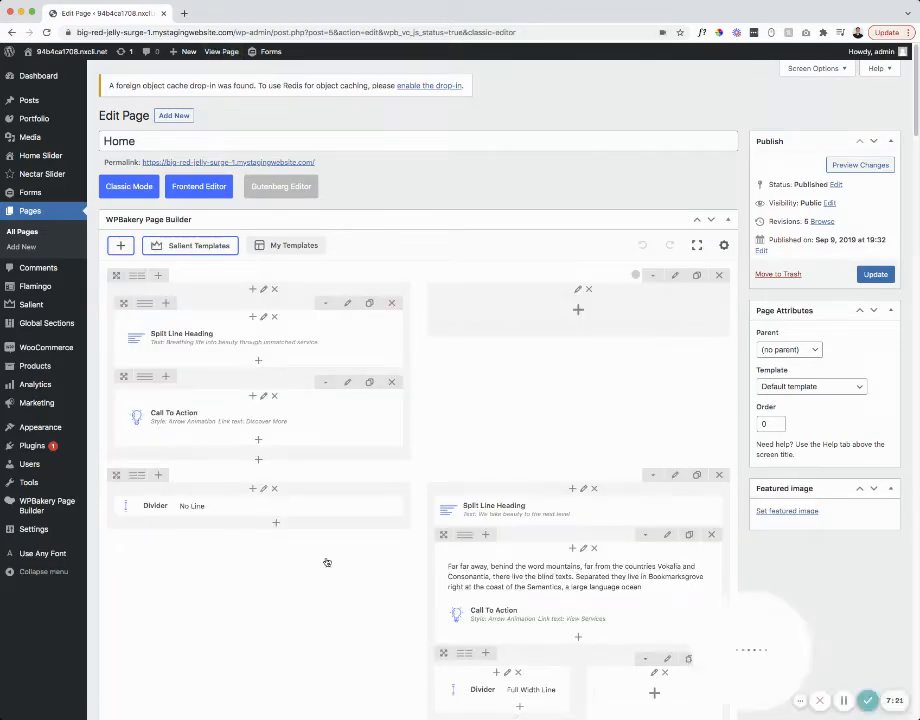
left_click(122, 190)
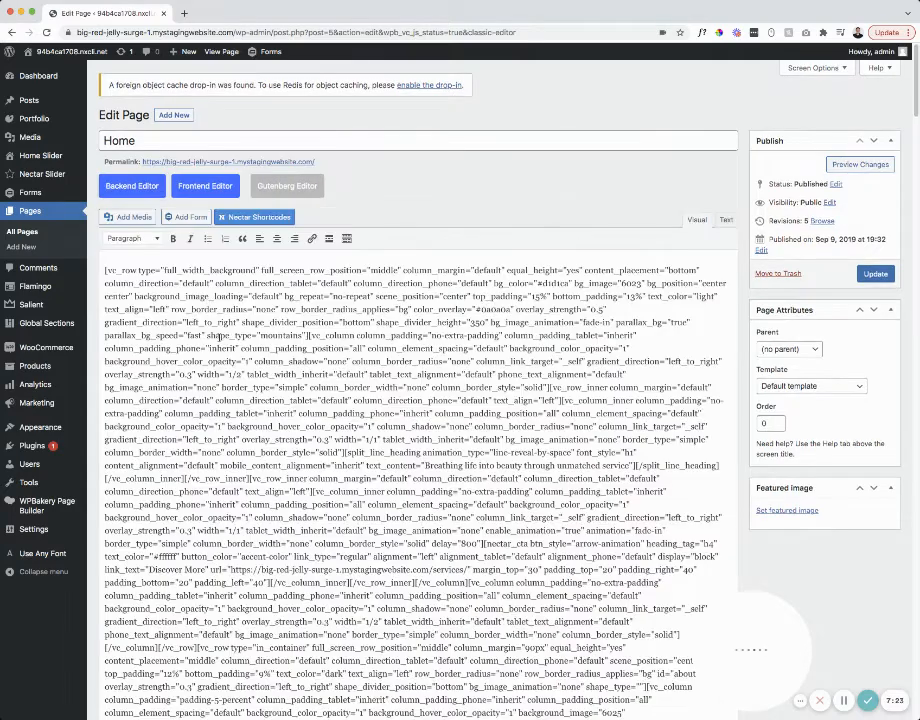
left_click(134, 189)
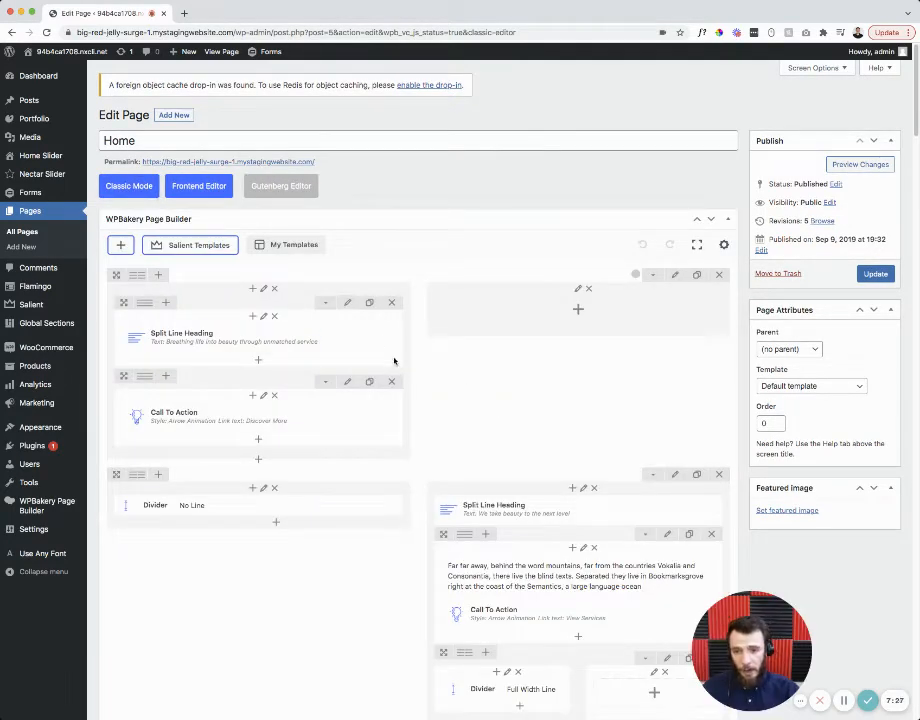
scroll(430, 425, "down", 1)
scroll(447, 434, "down", 1)
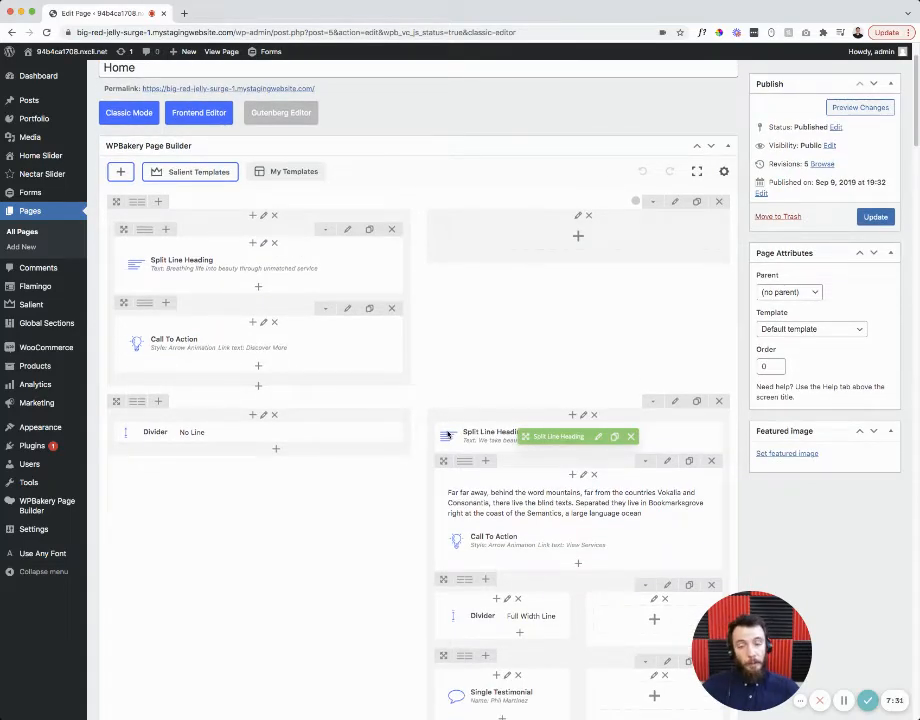
scroll(305, 299, "up", 2)
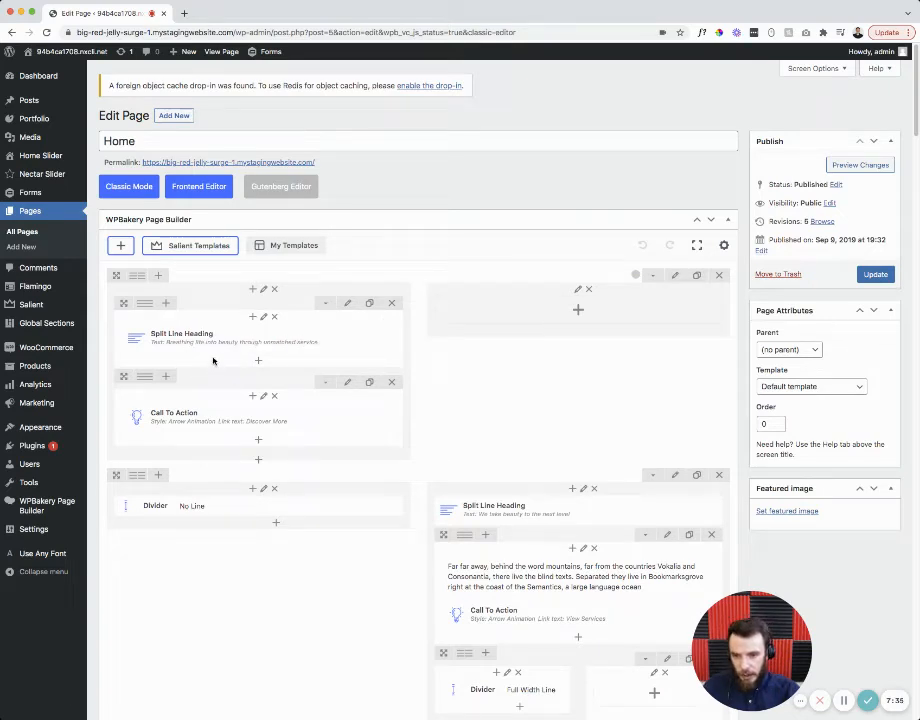
- Save the Split Line Heading as 'I can put whatever I want here.' and scroll through the builder rows
left_click(276, 339)
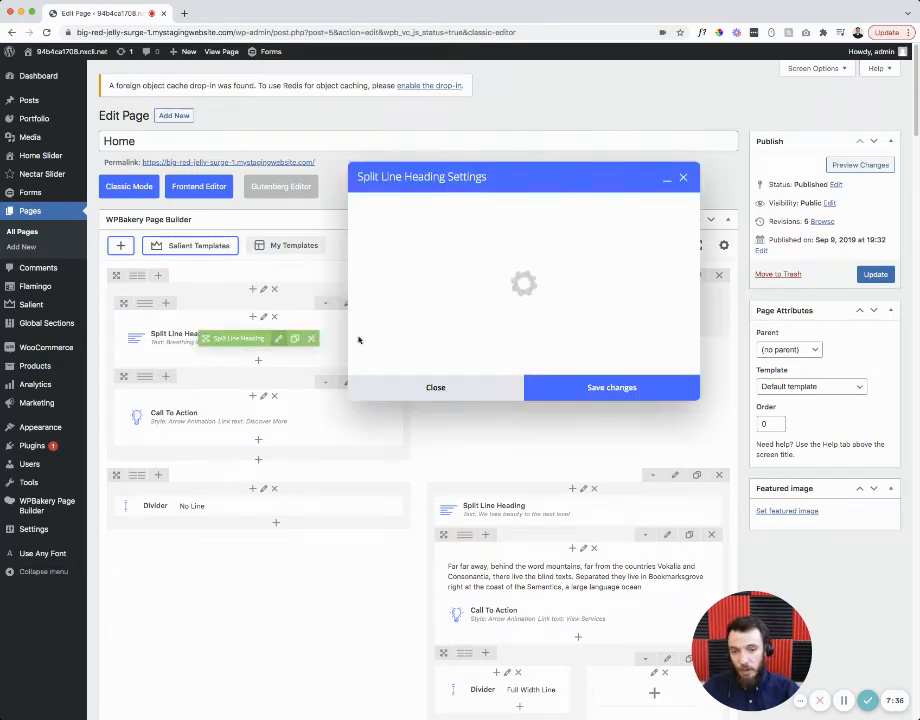
left_click_drag(530, 263, 365, 262)
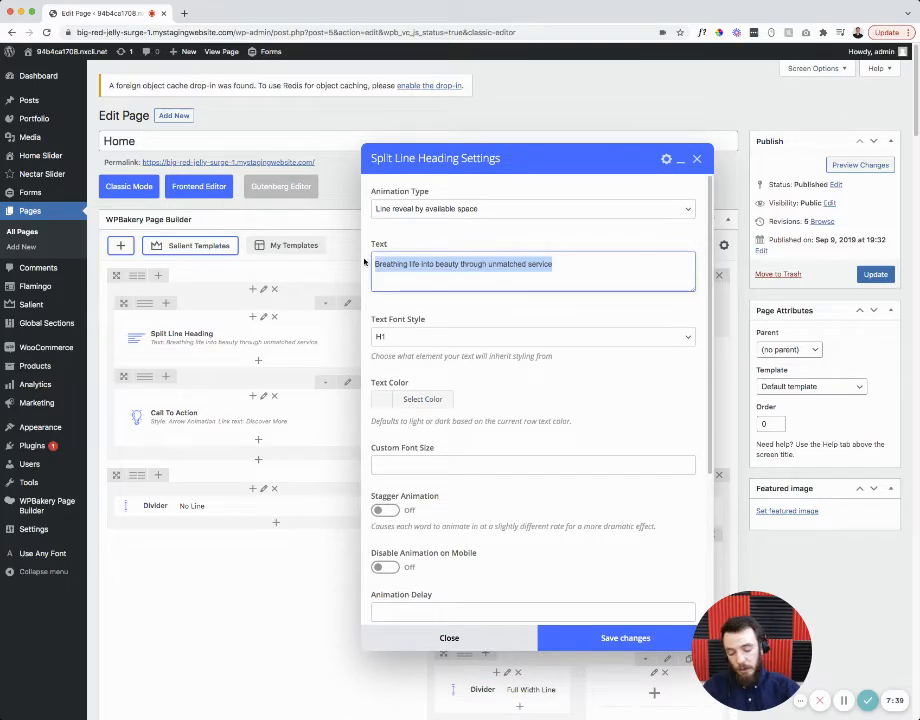
key("BackSpace")
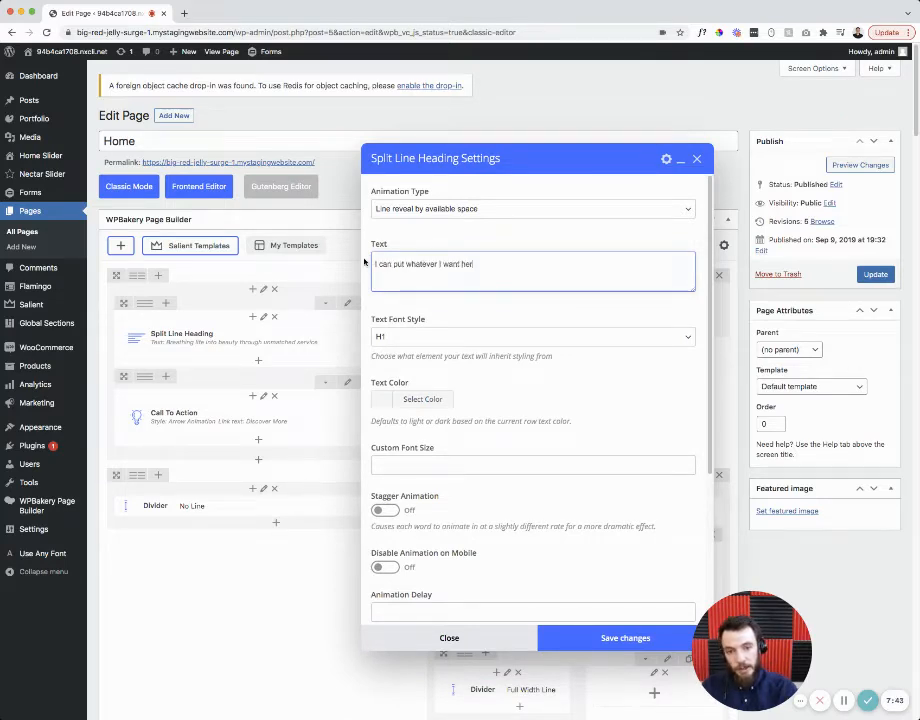
left_click(625, 637)
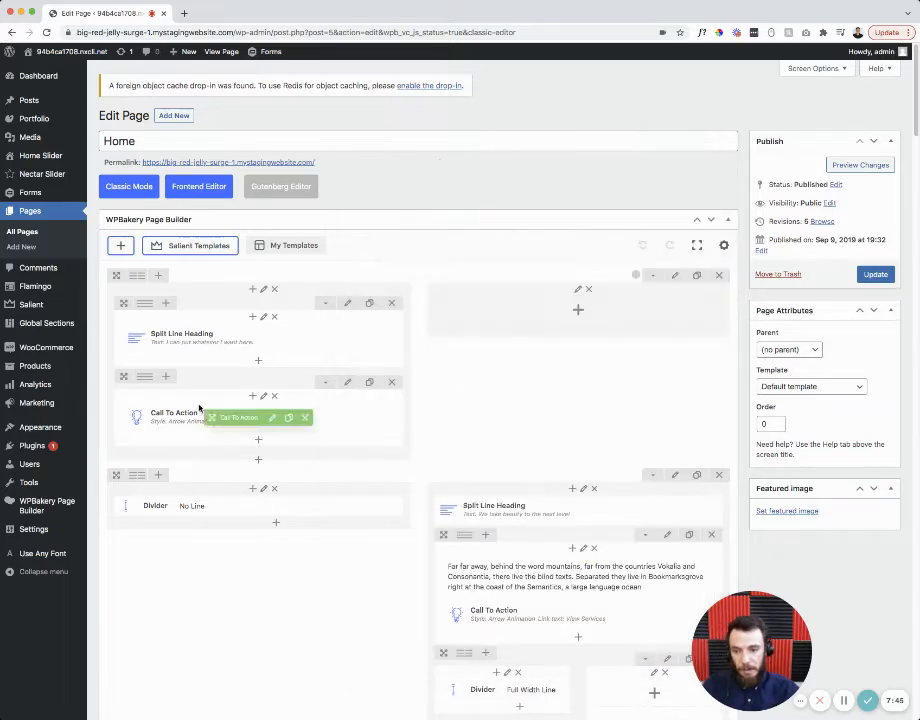
scroll(336, 425, "down", 4)
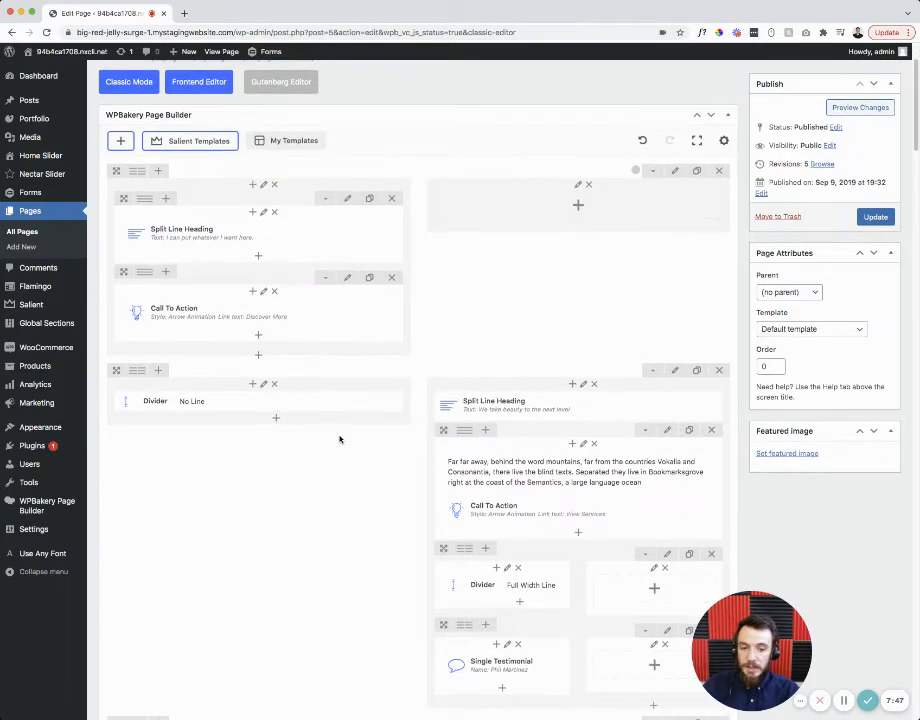
scroll(386, 375, "up", 4)
scroll(550, 388, "down", 7)
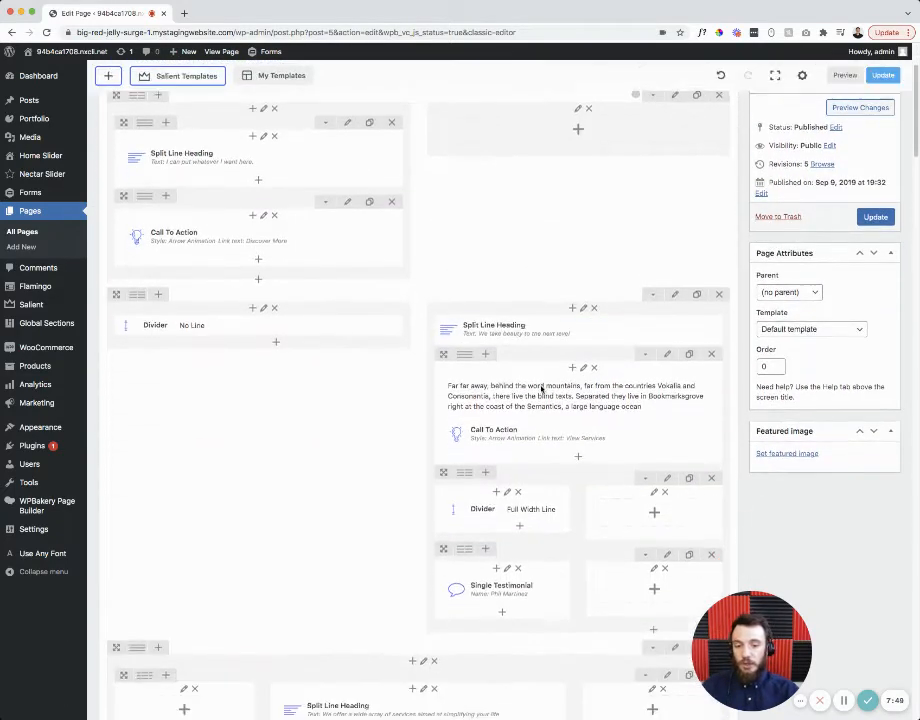
scroll(480, 410, "down", 4)
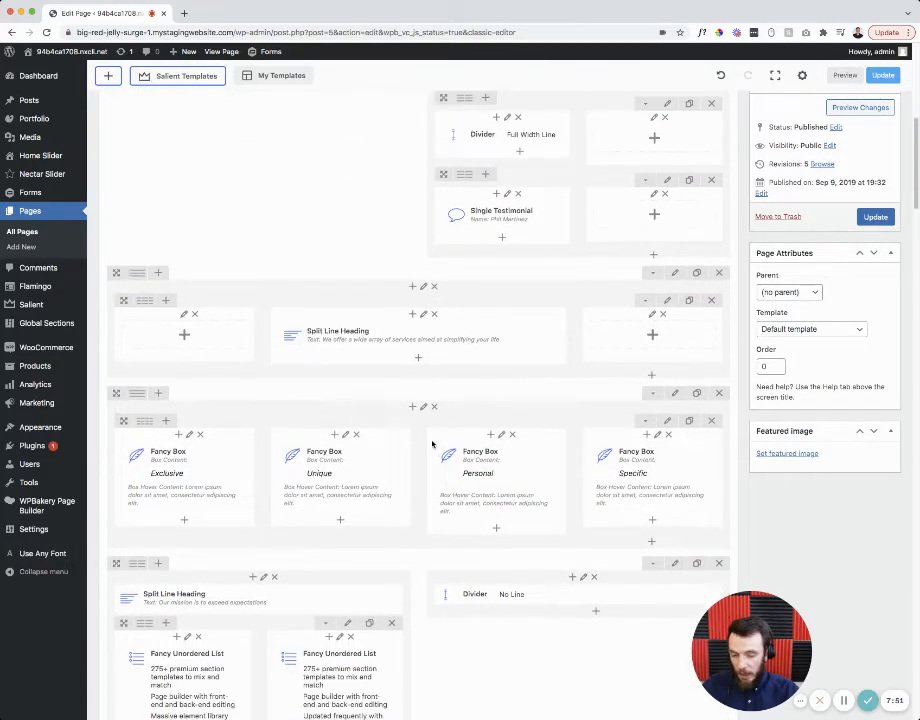
scroll(383, 463, "up", 11)
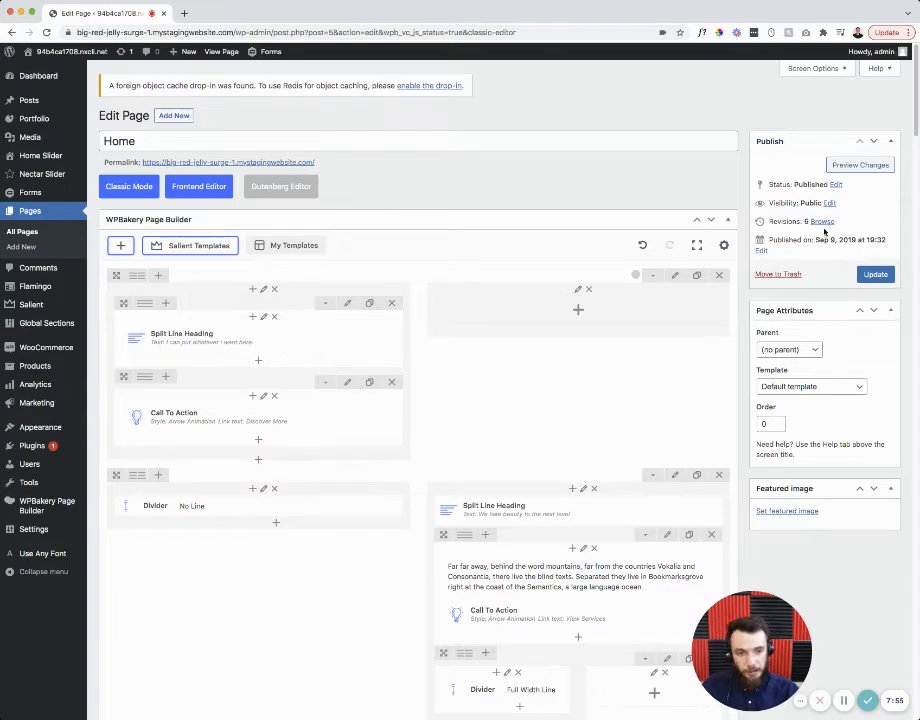
- Preview Home's changes in a new tab, then return to the Edit Page tab
left_click(860, 165)
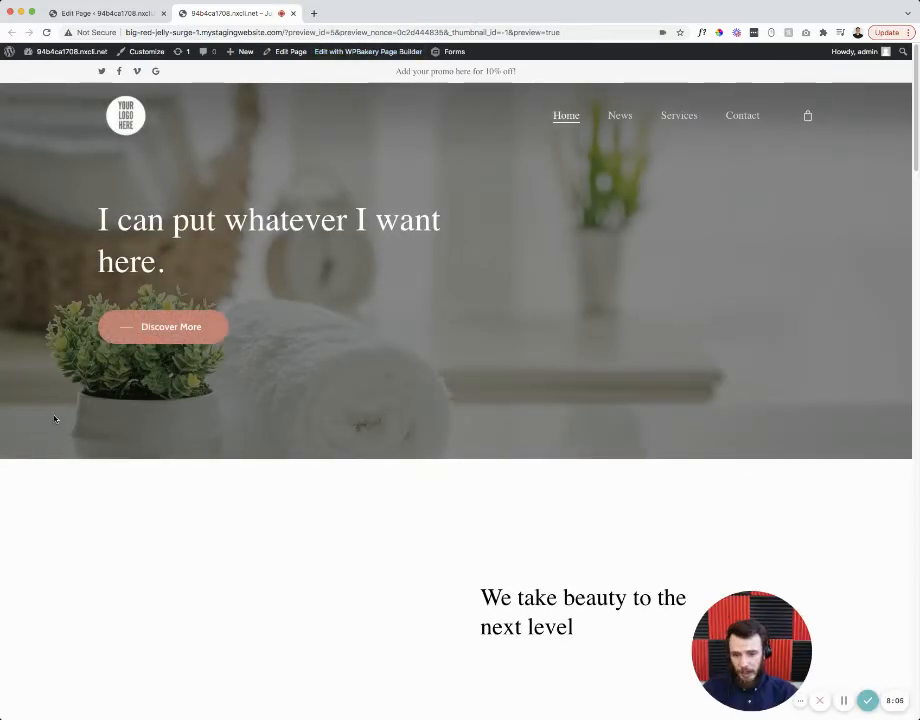
left_click(131, 13)
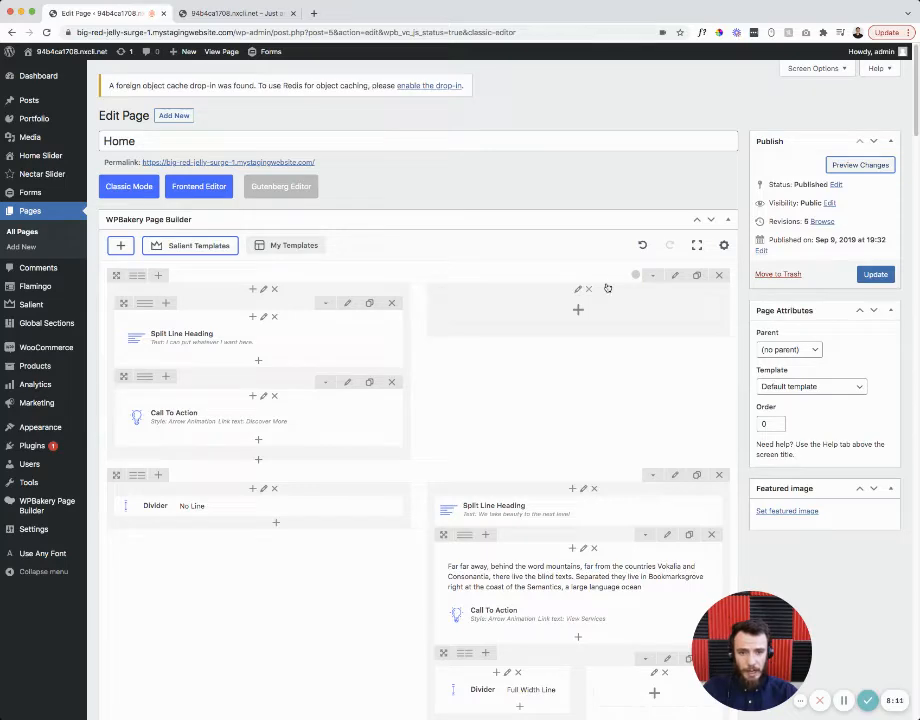
- Open the top row's Background settings and remove its current background image
left_click(674, 275)
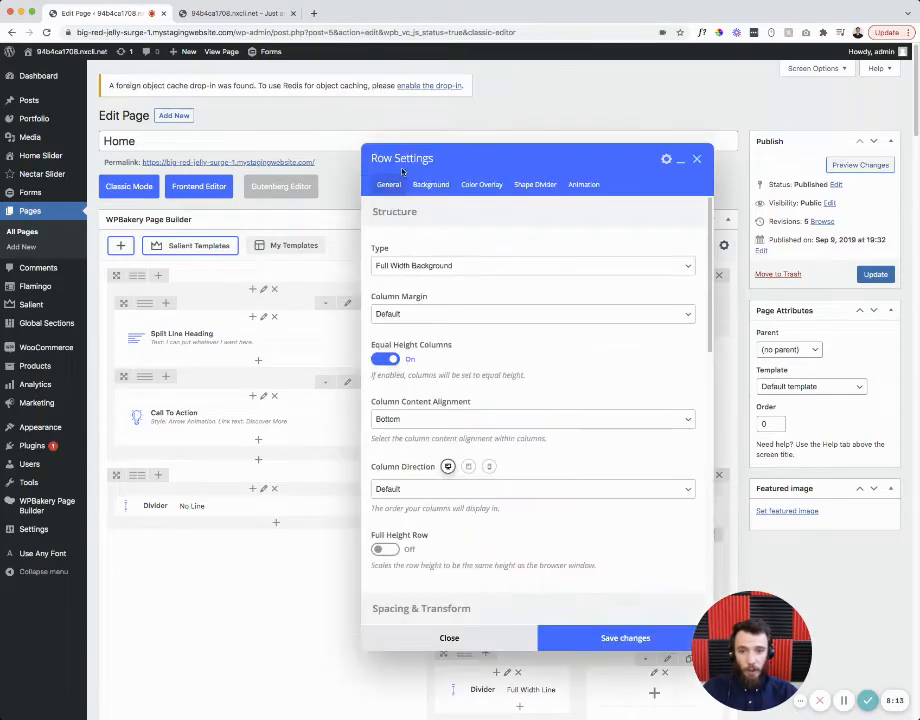
left_click_drag(371, 158, 345, 146)
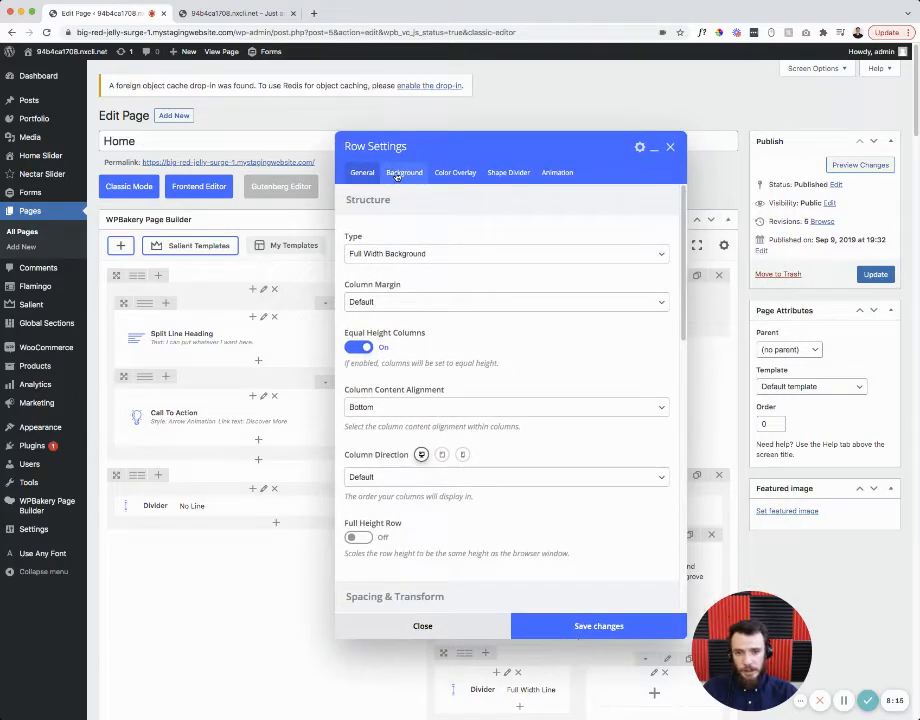
left_click(402, 173)
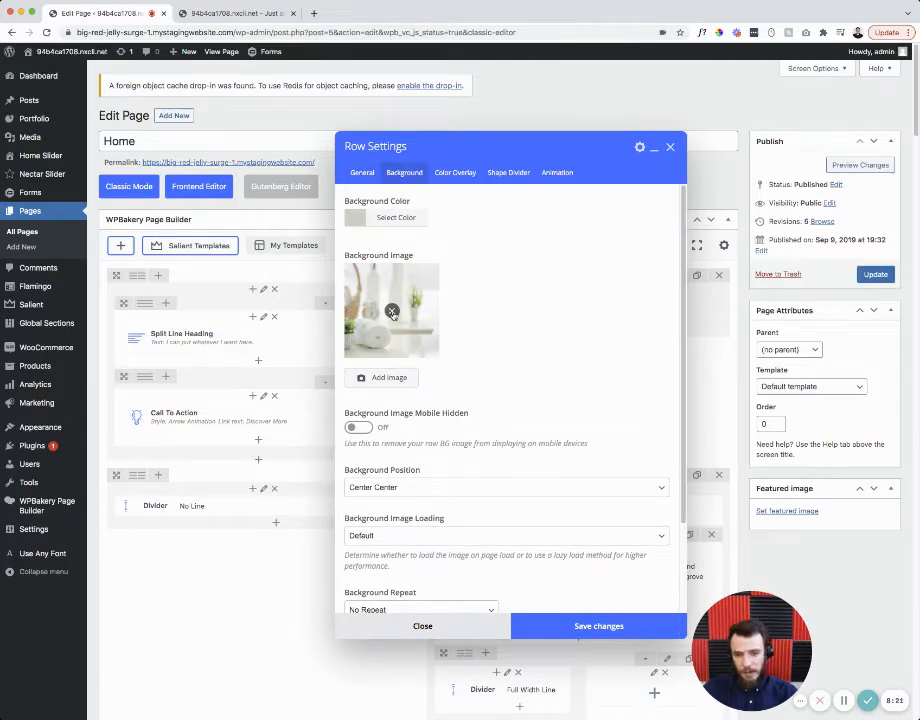
left_click(392, 311)
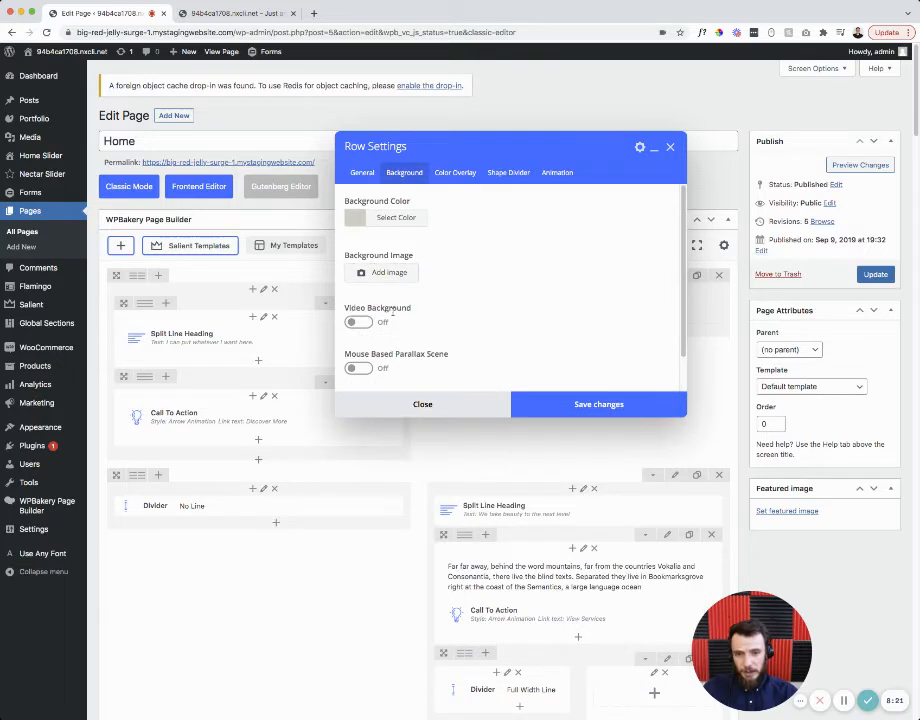
- Browse the media library for a new background, filtering by November 2021 then all dates
left_click(383, 275)
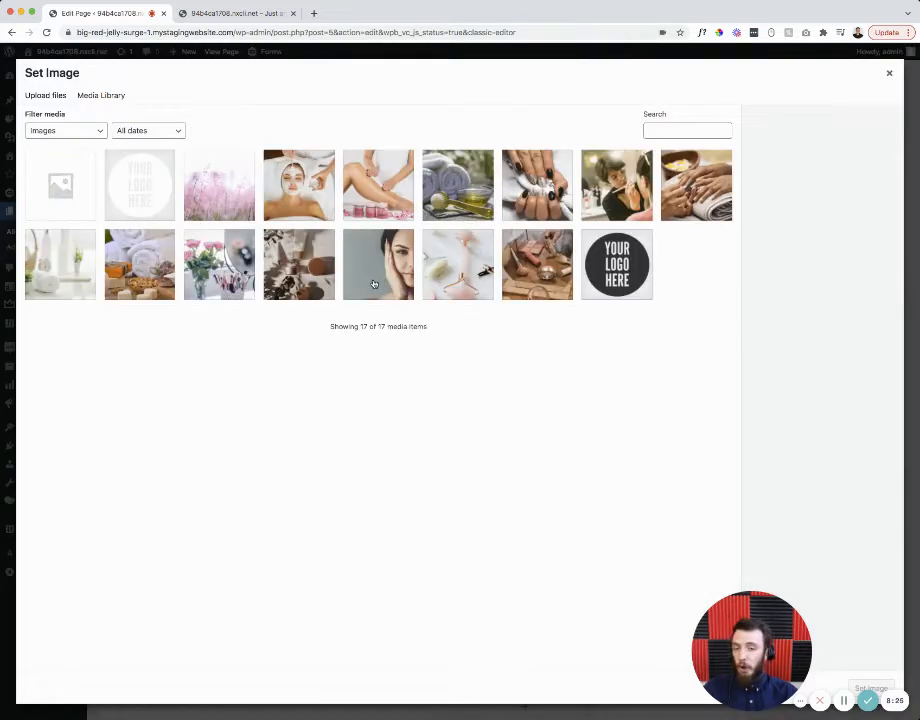
left_click(40, 102)
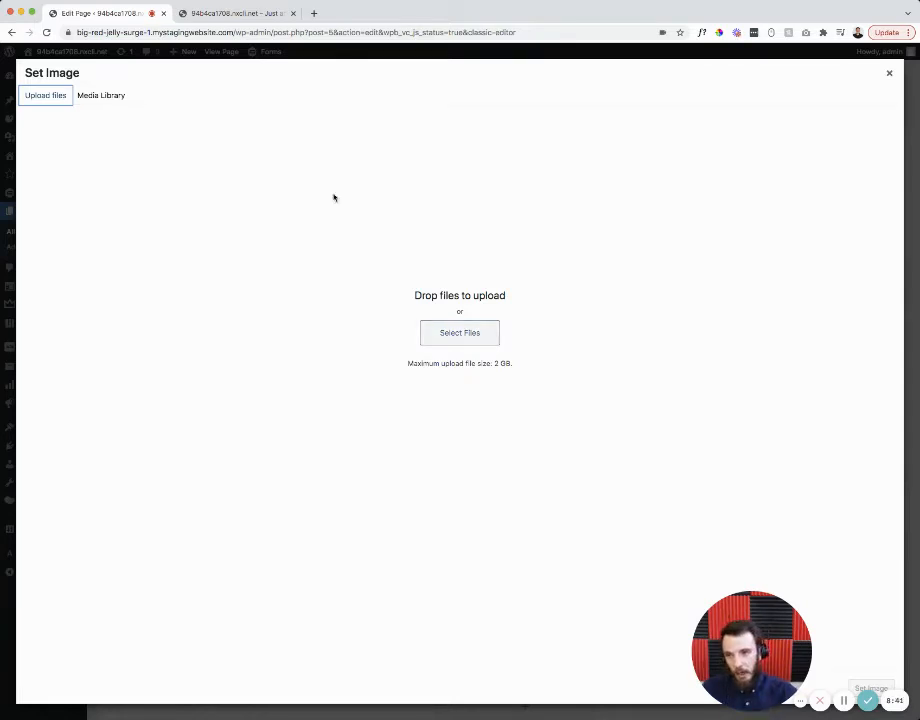
left_click(106, 96)
left_click(138, 131)
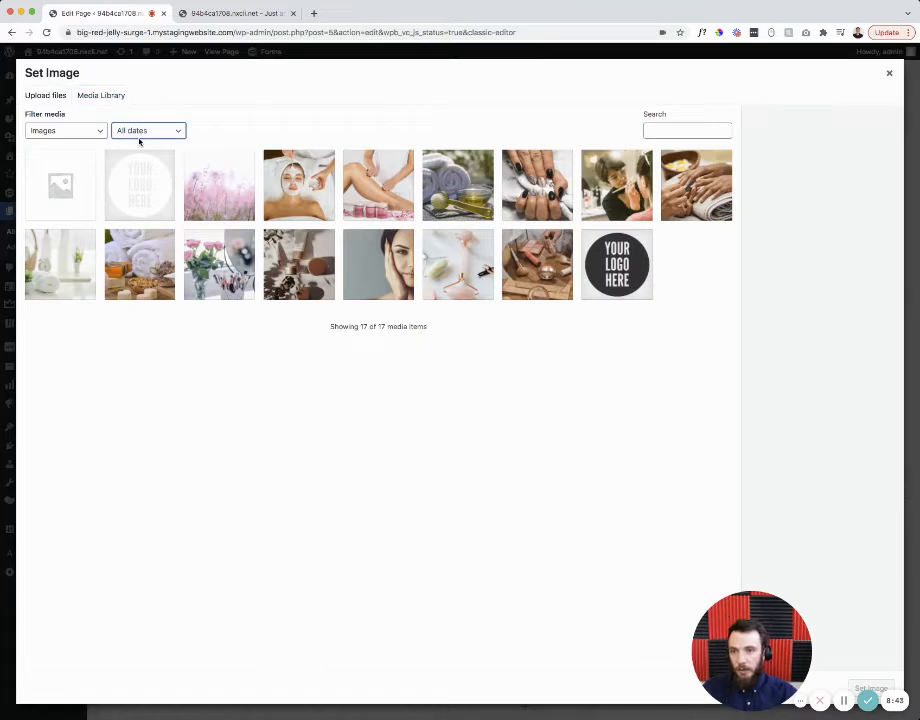
left_click(141, 139)
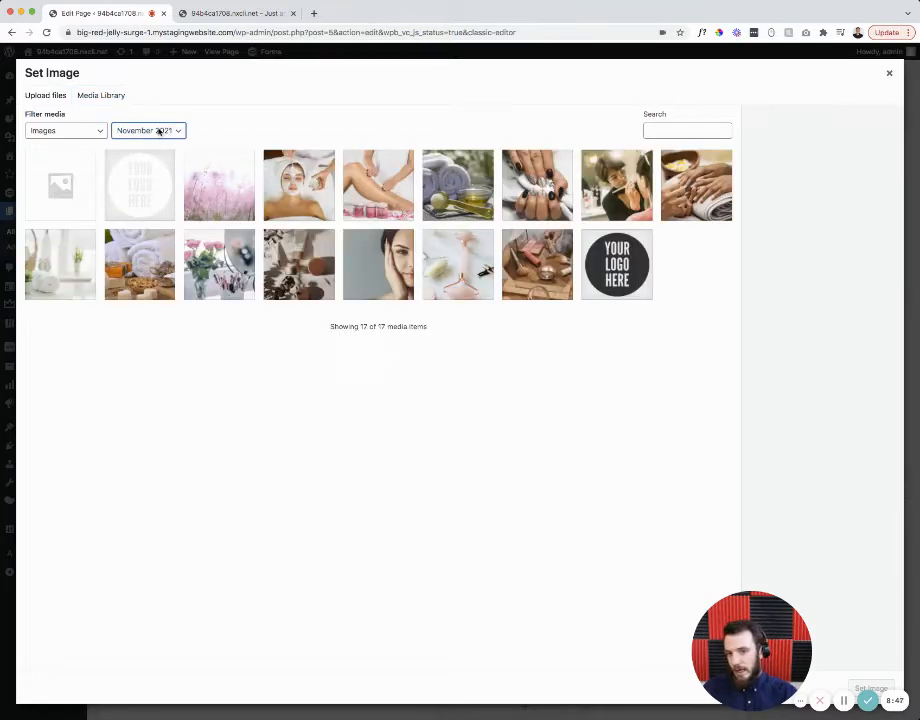
left_click(158, 131)
left_click(156, 119)
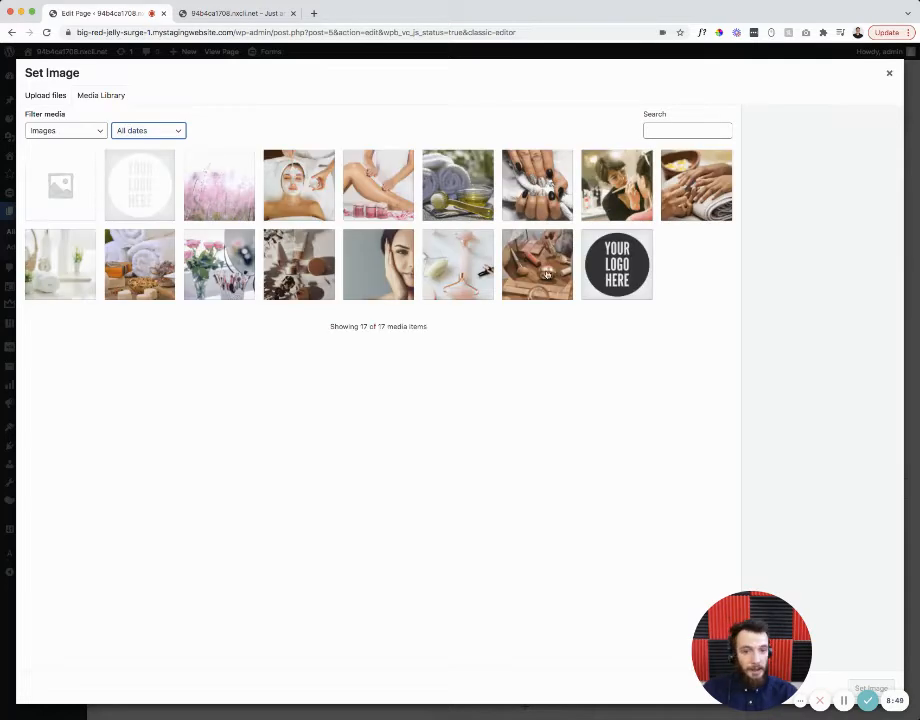
- Set the makeup-artist photo as the row background and save the row settings
left_click(547, 274)
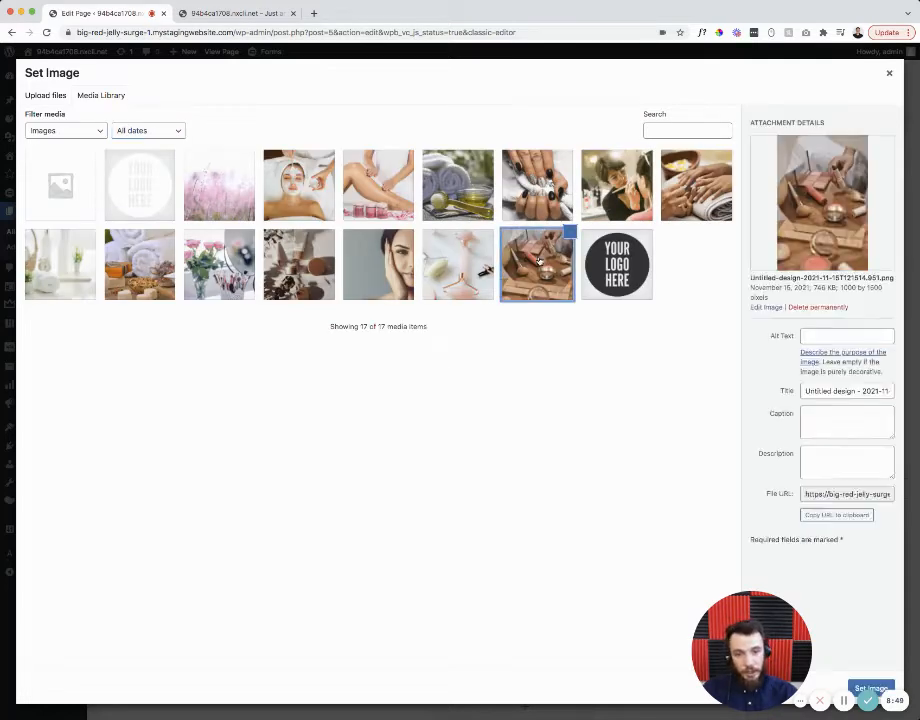
left_click(675, 188)
left_click(617, 197)
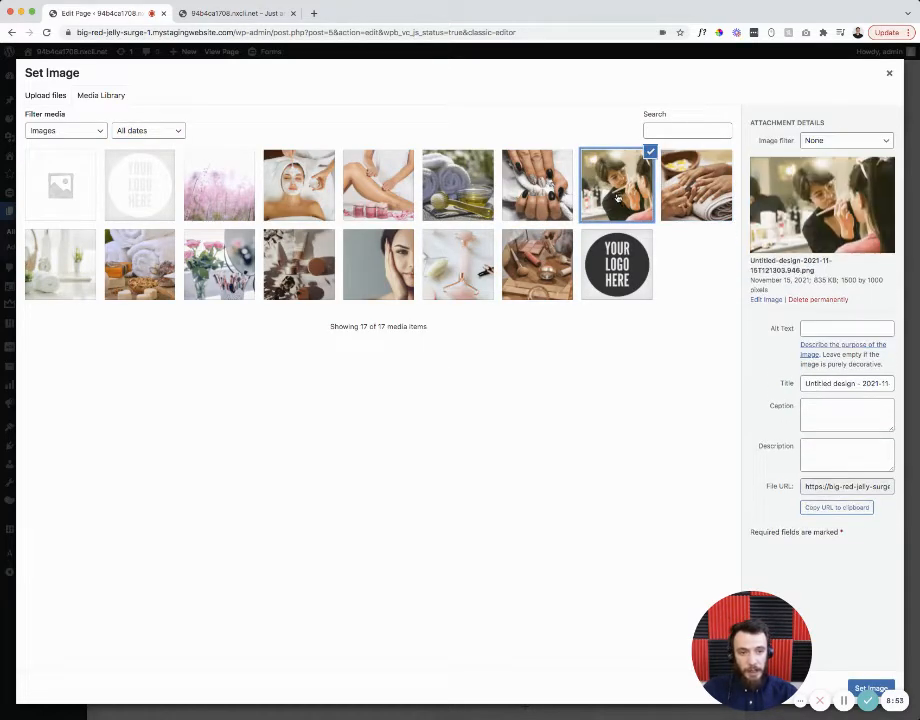
left_click_drag(766, 655, 90, 650)
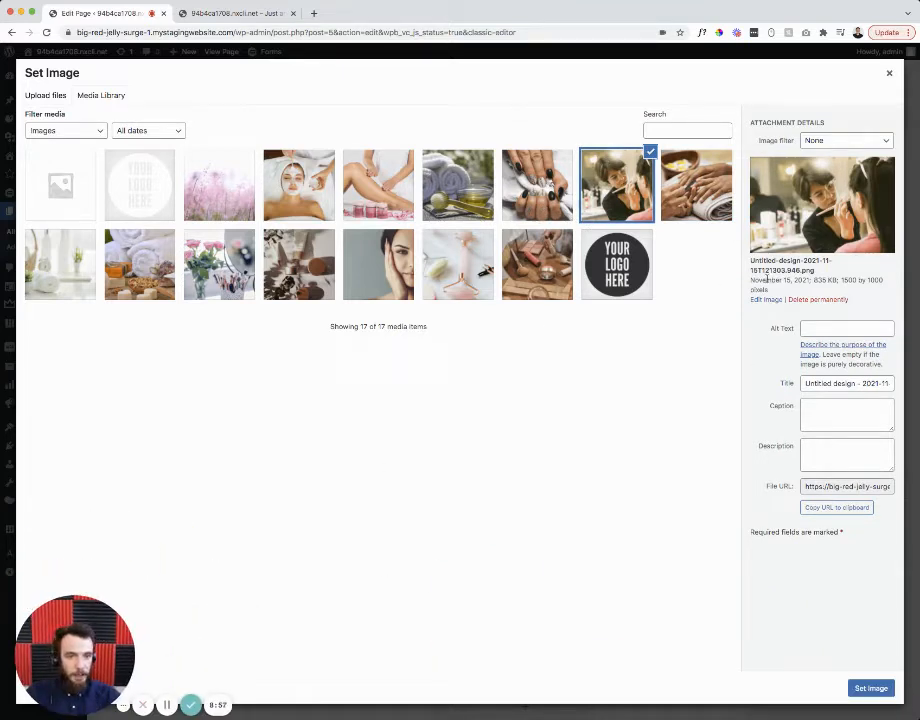
left_click(868, 688)
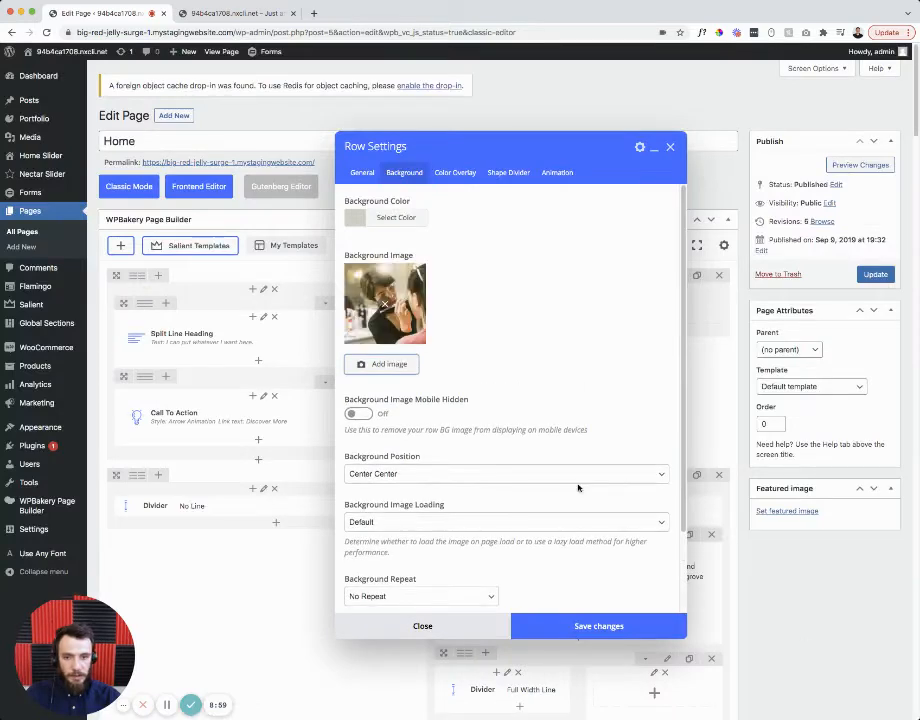
left_click(582, 626)
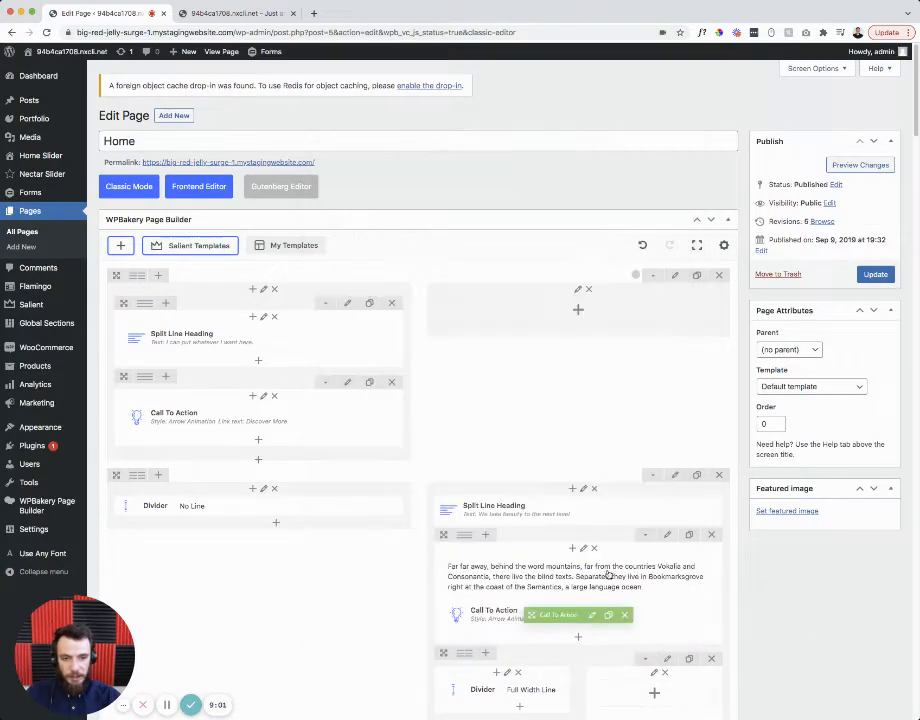
- Preview the makeup-artist hero background, then Update the Home page
left_click(852, 164)
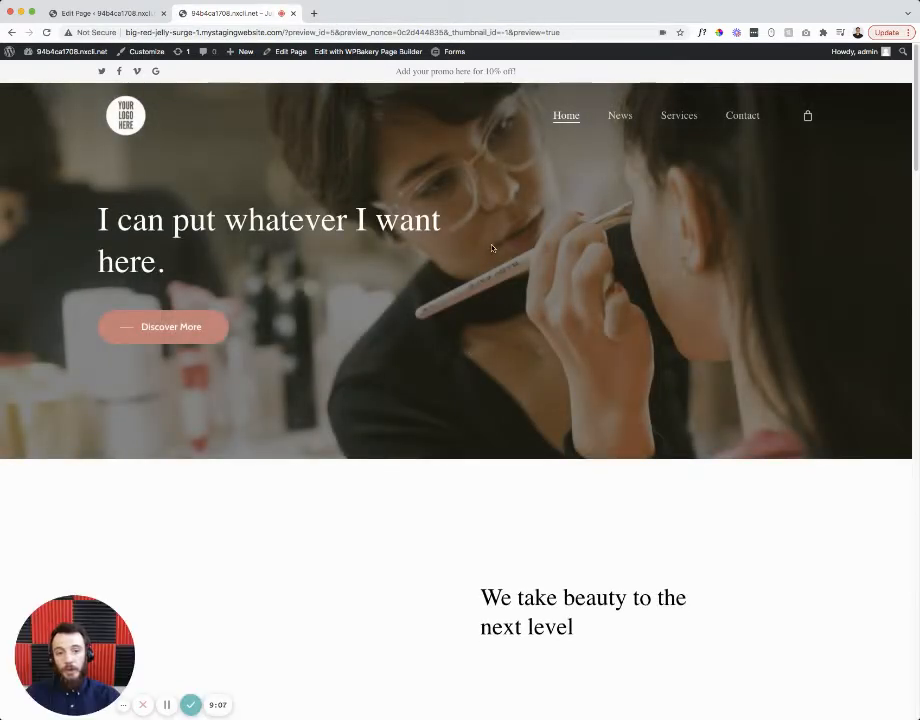
scroll(370, 257, "down", 3)
scroll(340, 260, "up", 2)
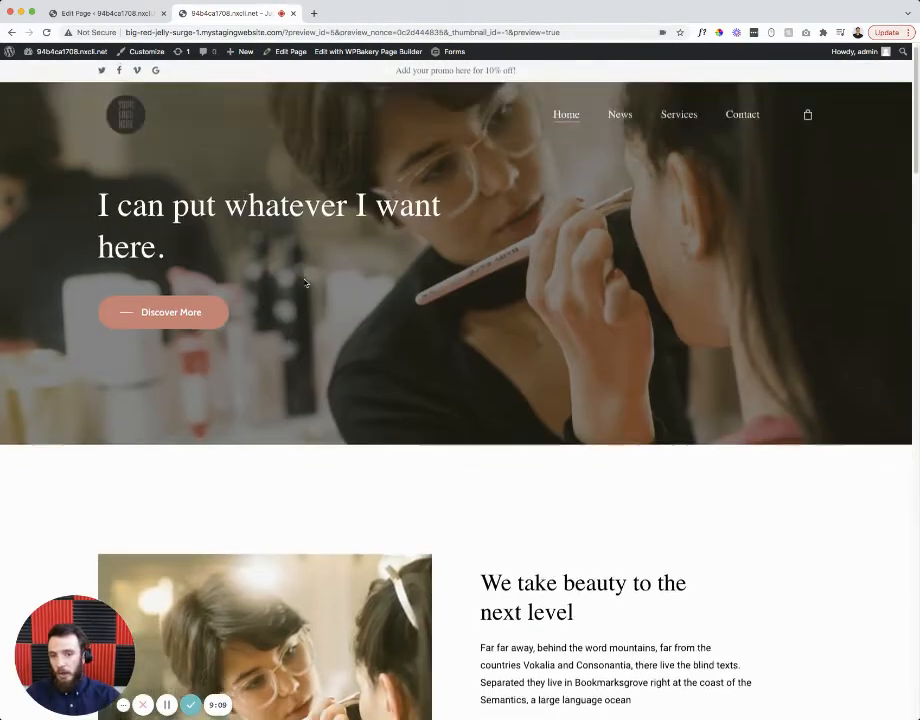
scroll(320, 260, "down", 10)
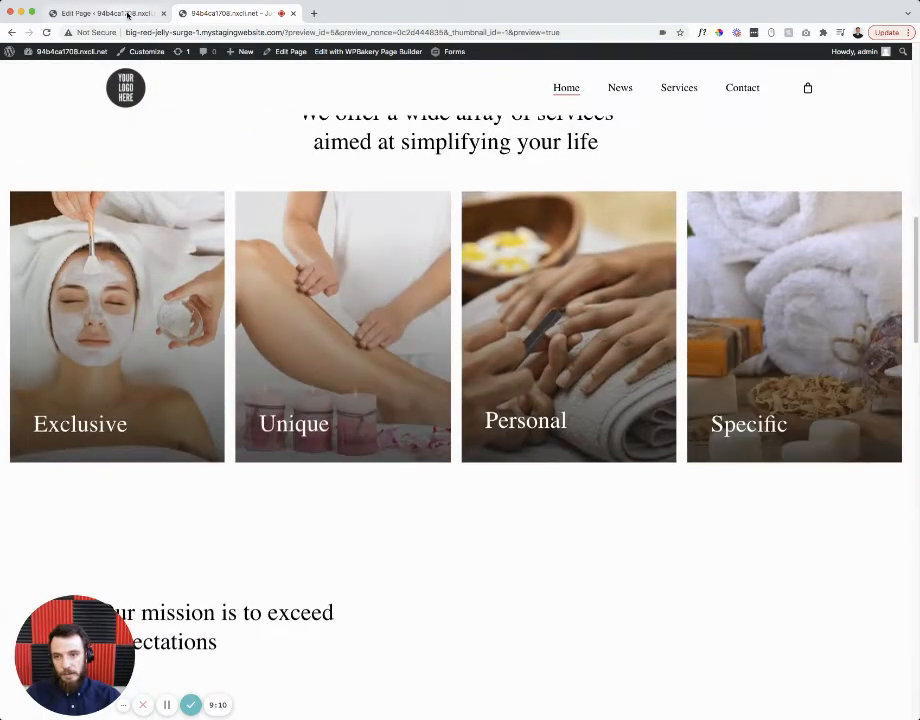
left_click(128, 14)
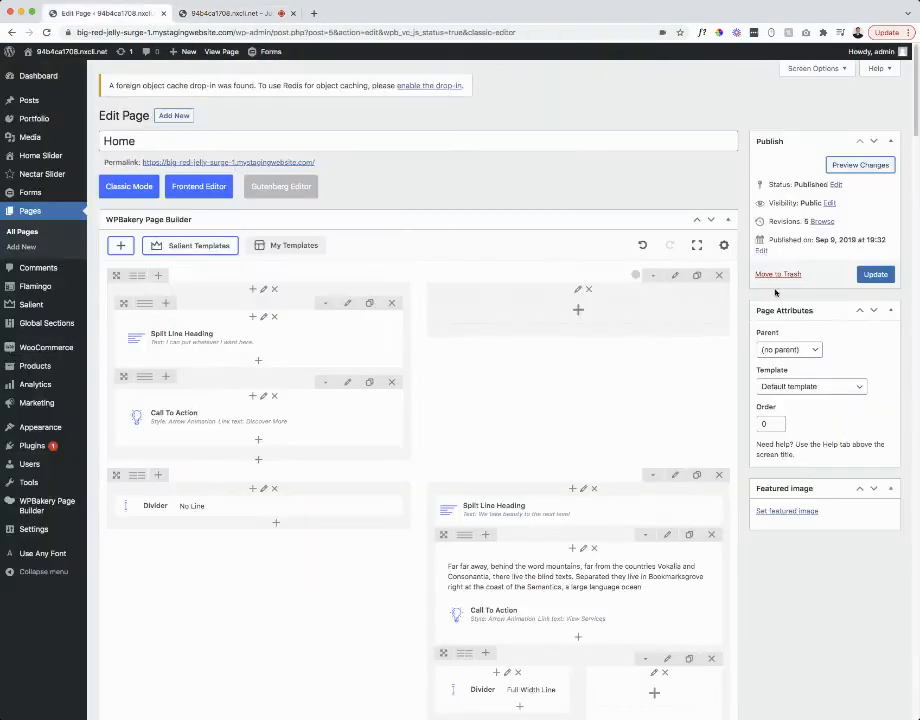
left_click(874, 274)
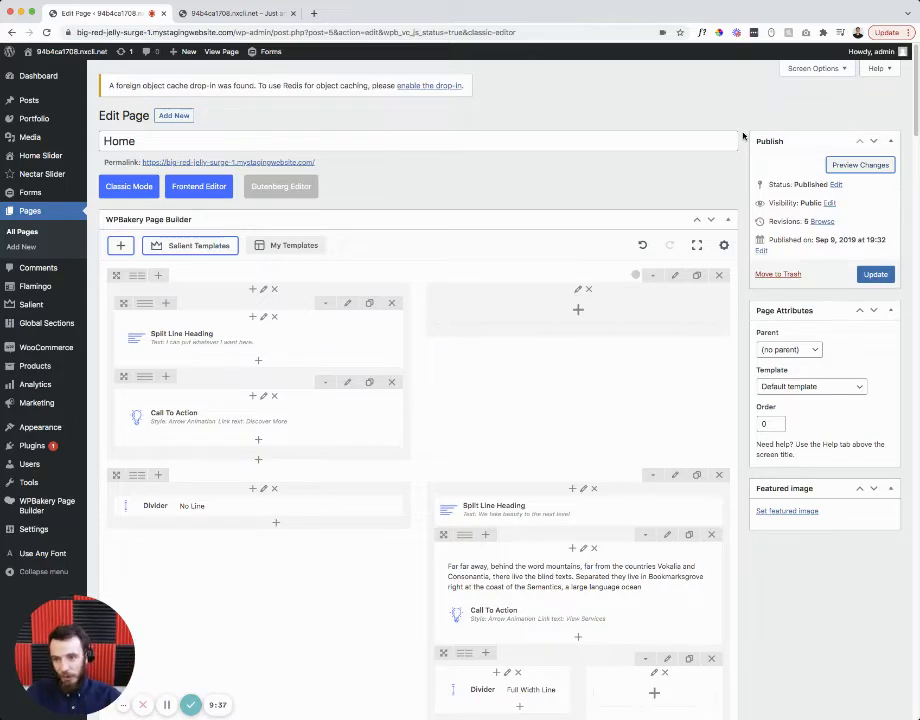
- Go from the site preview to the Contact page, open it in Edit Page, and preview it
mouse_move(53, 52)
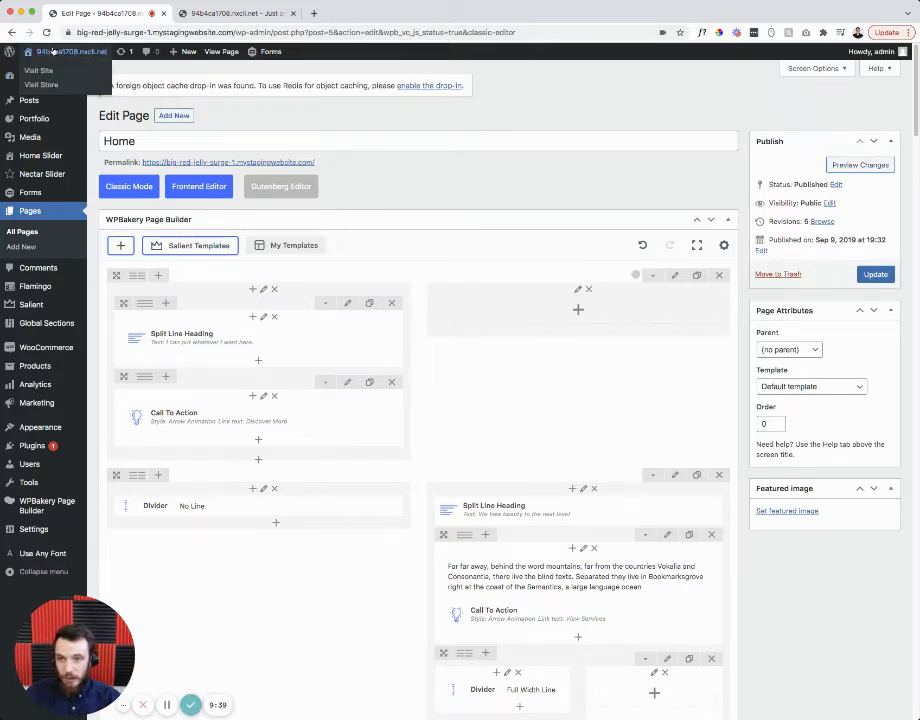
left_click(183, 14)
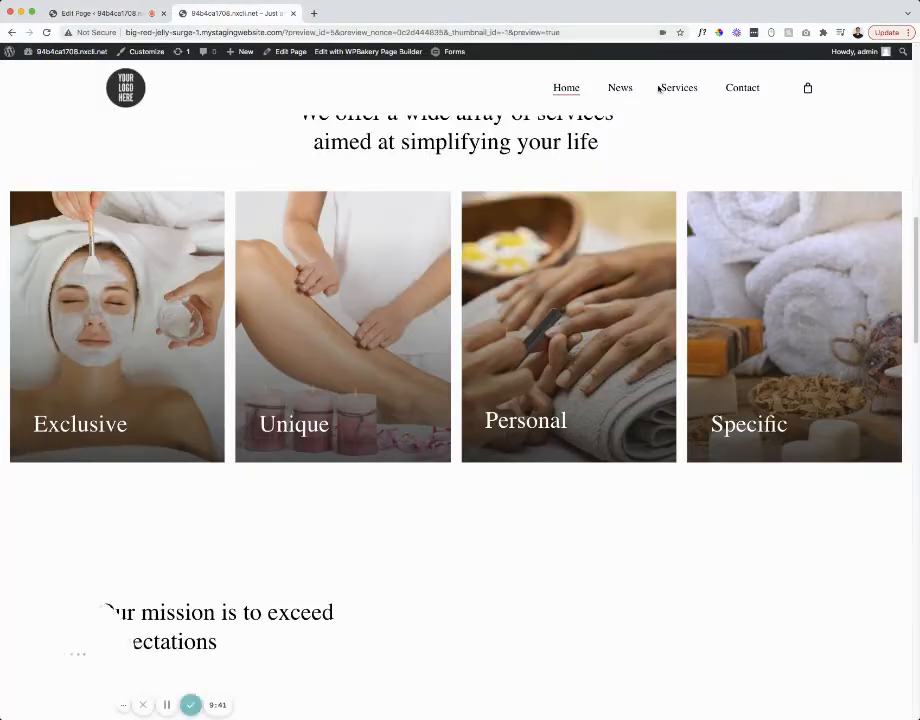
left_click(742, 88)
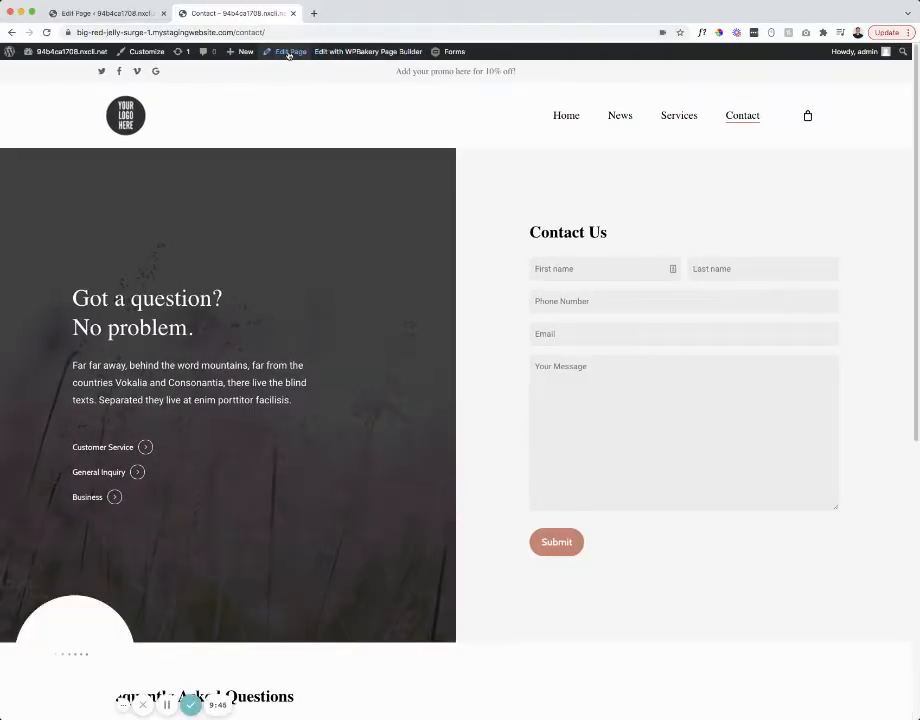
left_click(288, 53)
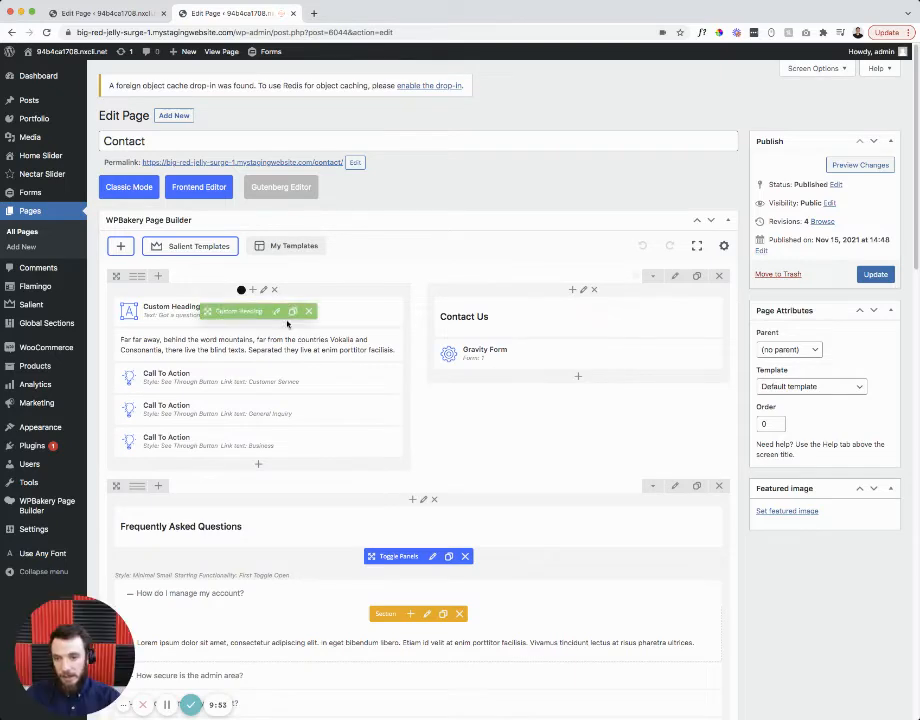
left_click(845, 165)
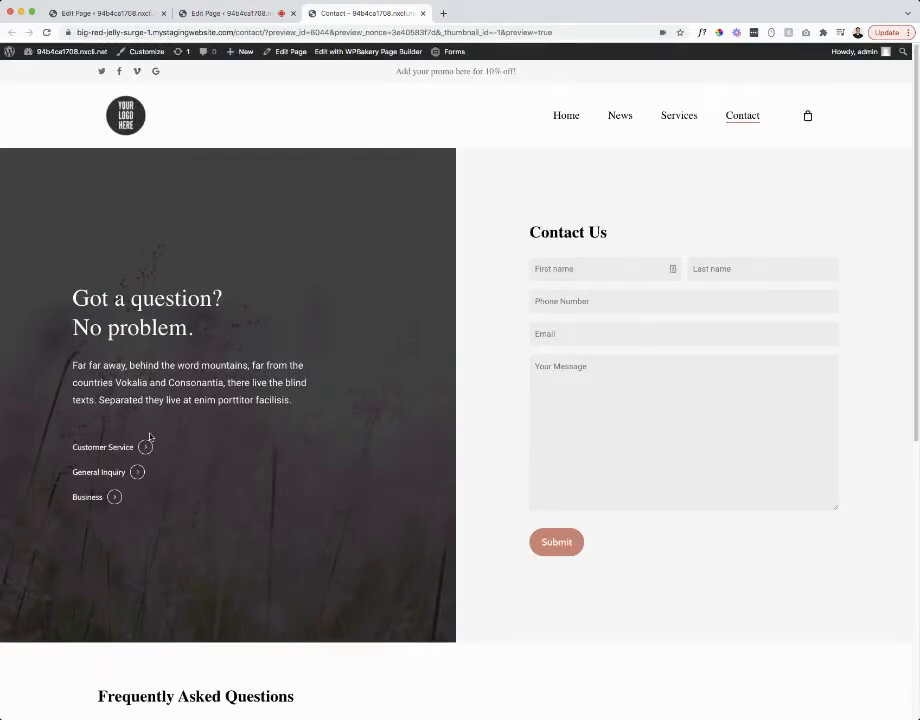
- Expand the 'How secure is the admin area?' and 'How do I manage my account?' FAQ answers
scroll(187, 412, "down", 5)
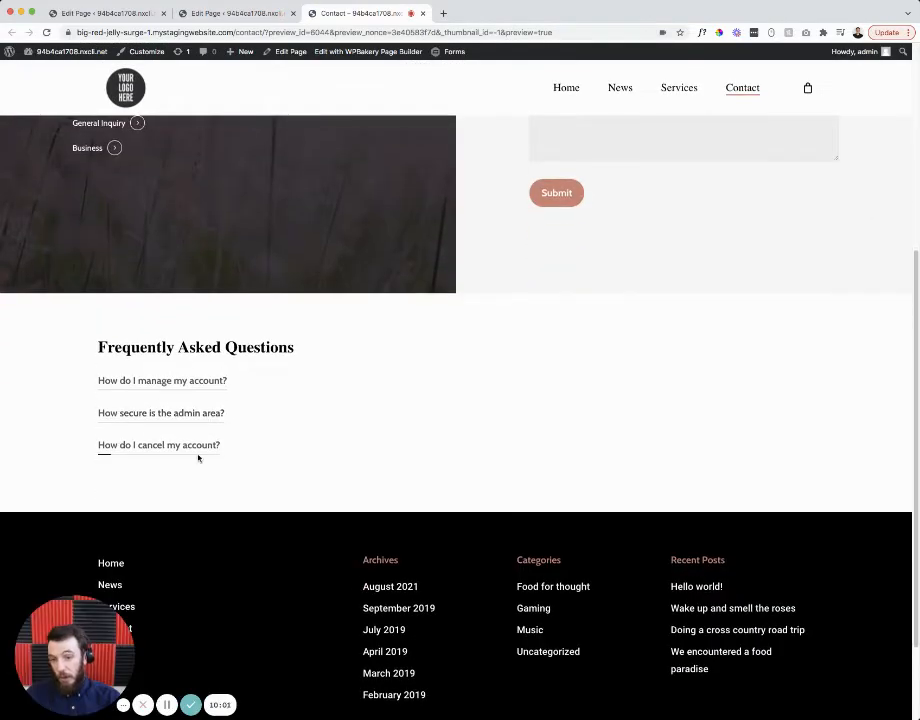
left_click(237, 20)
scroll(345, 440, "down", 4)
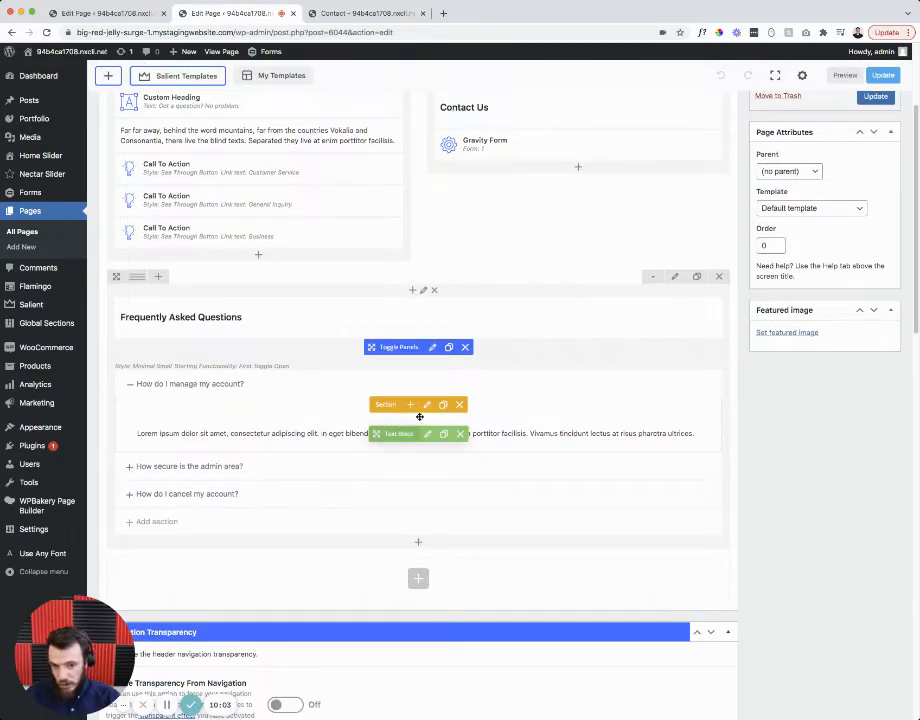
left_click(382, 467)
left_click(370, 14)
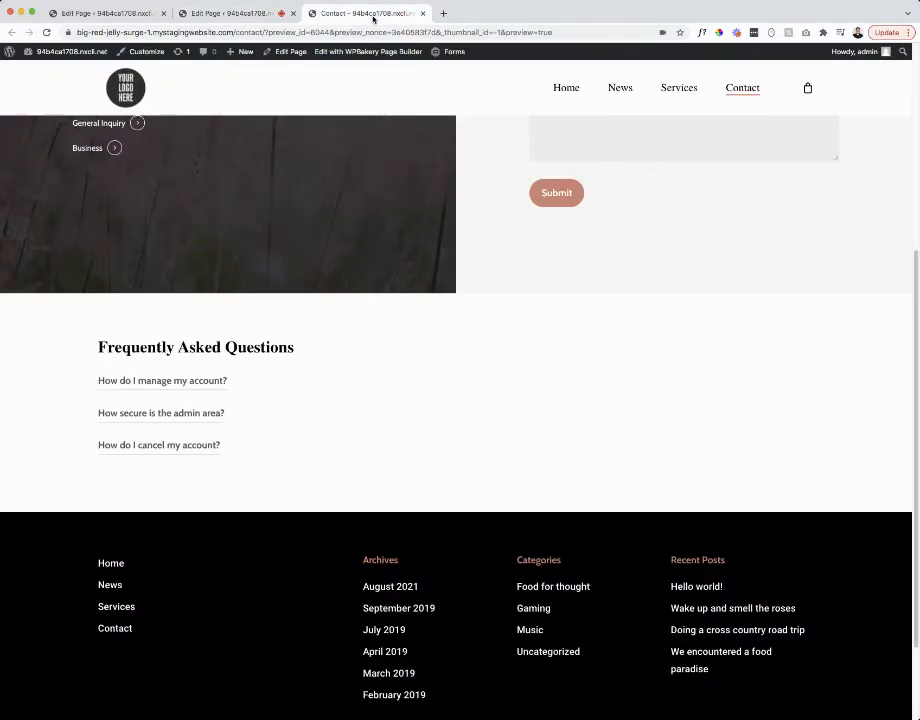
left_click(185, 418)
left_click(176, 382)
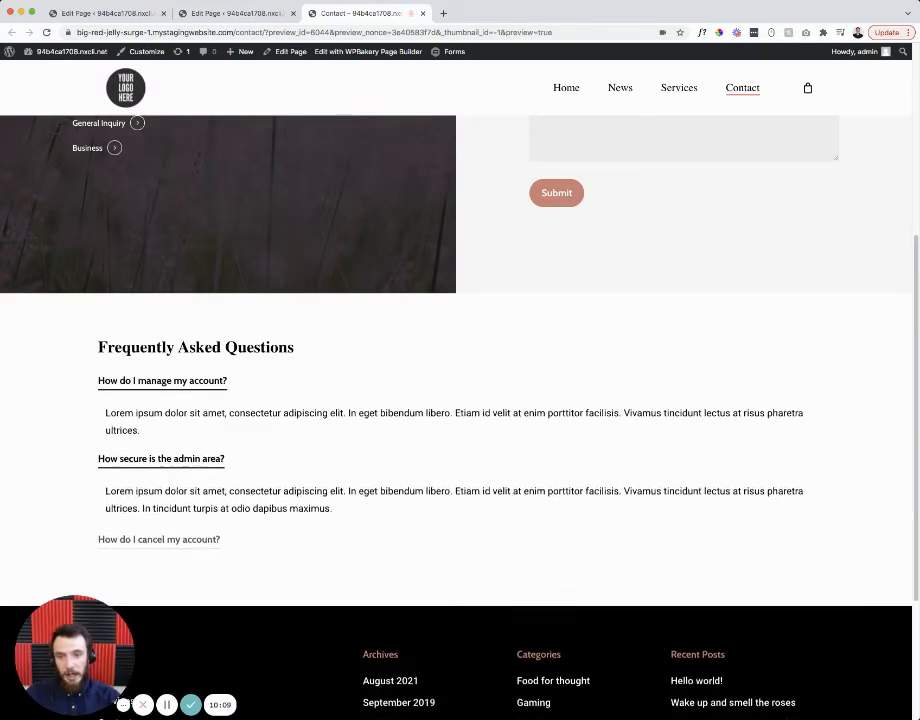
left_click(228, 13)
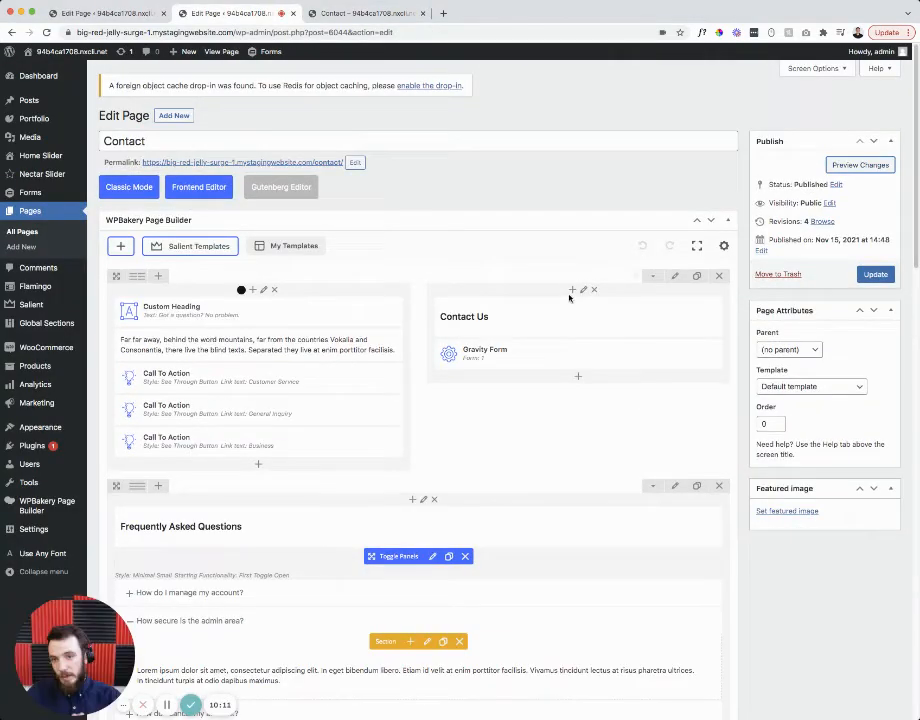
left_click(362, 13)
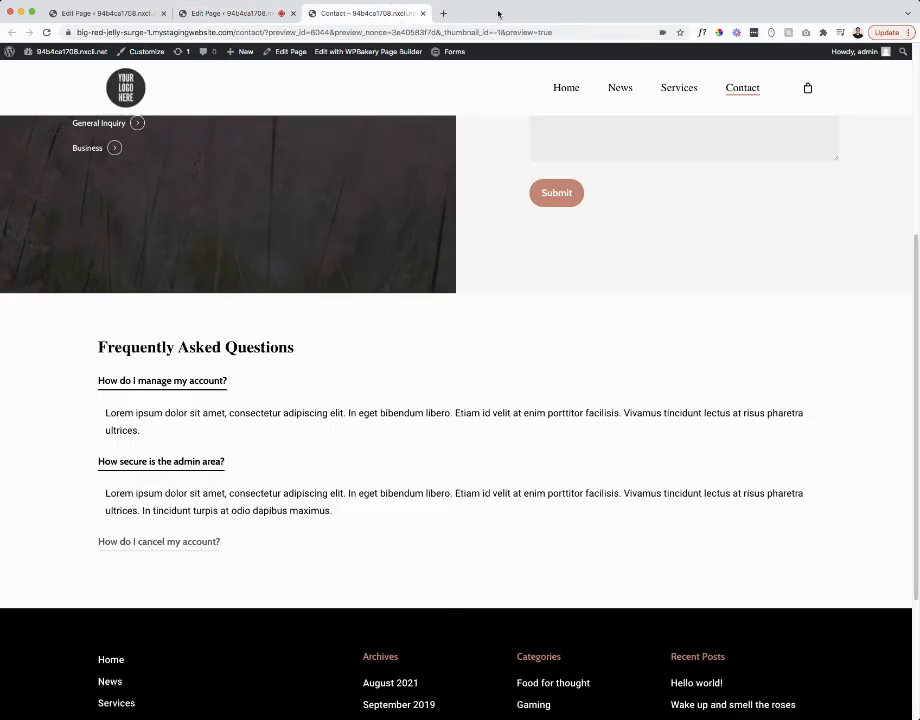
- Open Contact with the front-end WPBakery Page Builder, then return to the admin tab
left_click(352, 55)
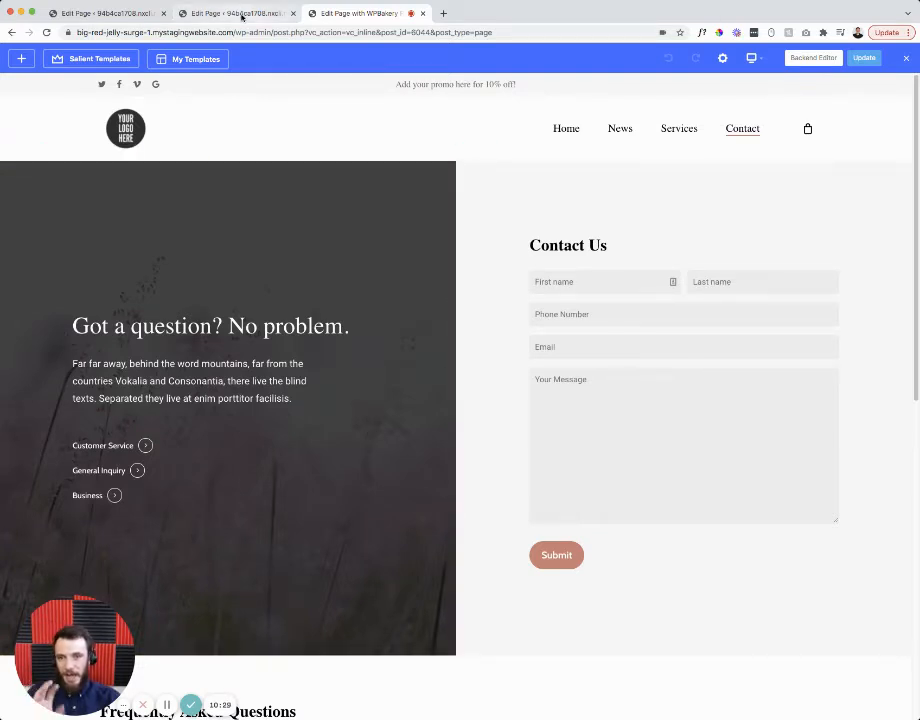
left_click(241, 14)
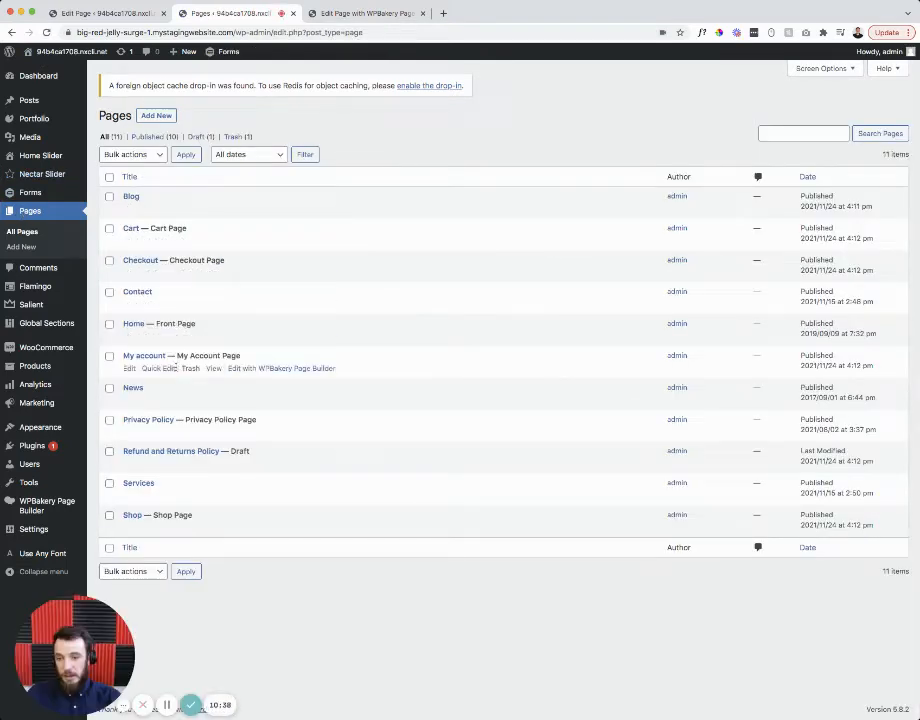
- Create a draft page titled 'New Page' and switch it to the WPBakery Backend Editor
left_click(154, 116)
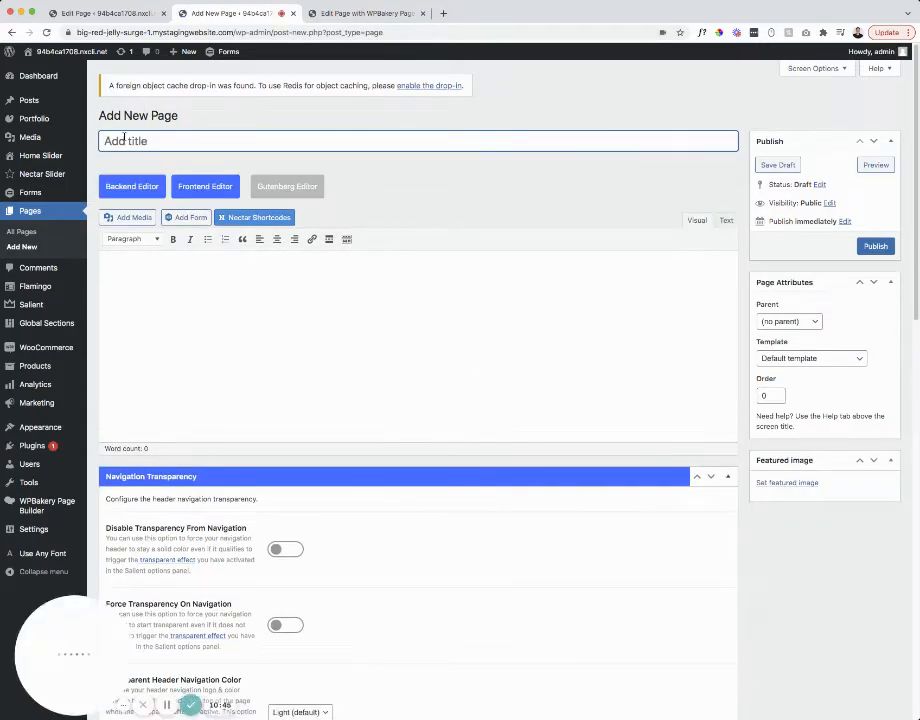
type("New PAge")
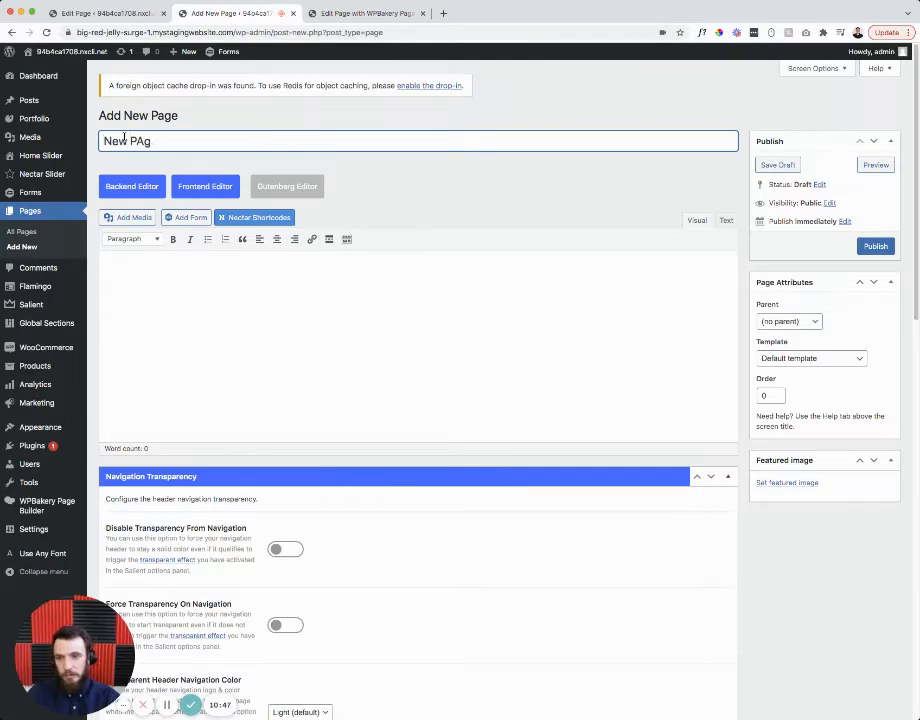
key("BackSpace")
key("BackSpace")
type("a")
left_click(168, 310)
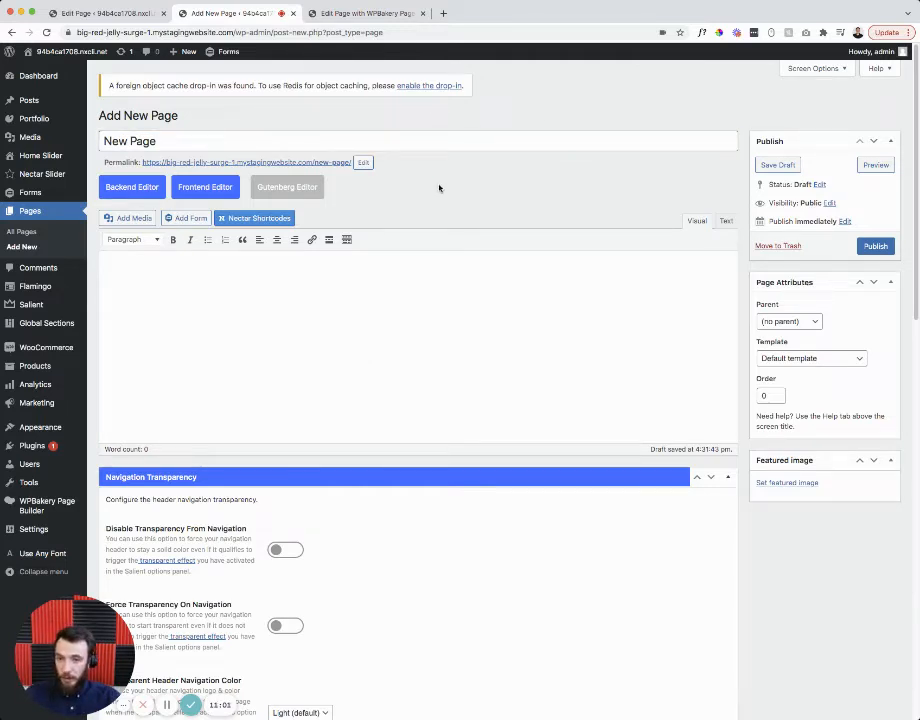
left_click(125, 196)
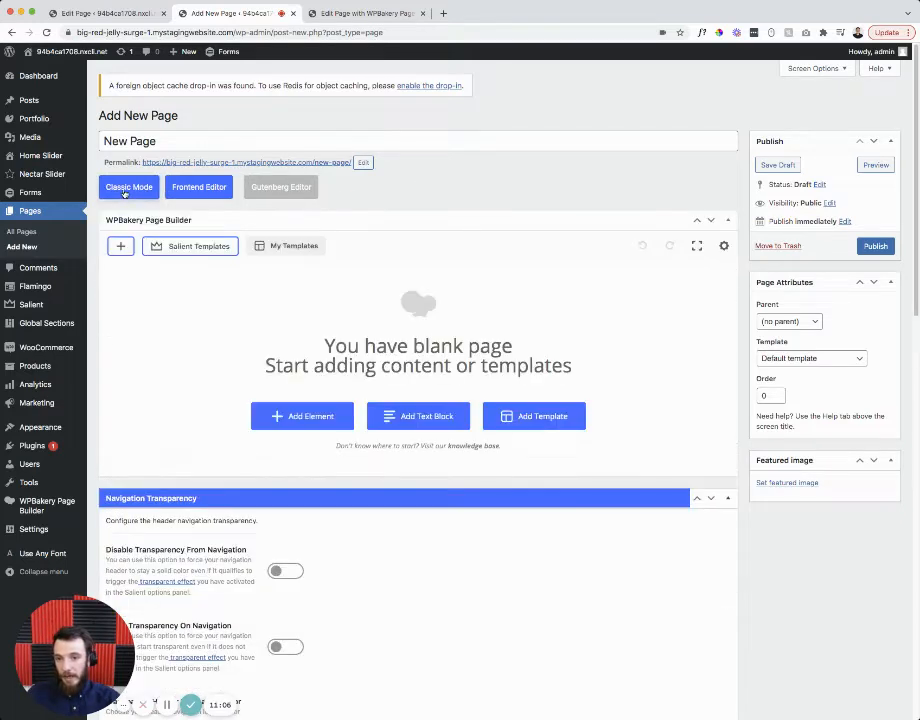
- Add a row holding an inner row split into two 1/2 columns
left_click(304, 417)
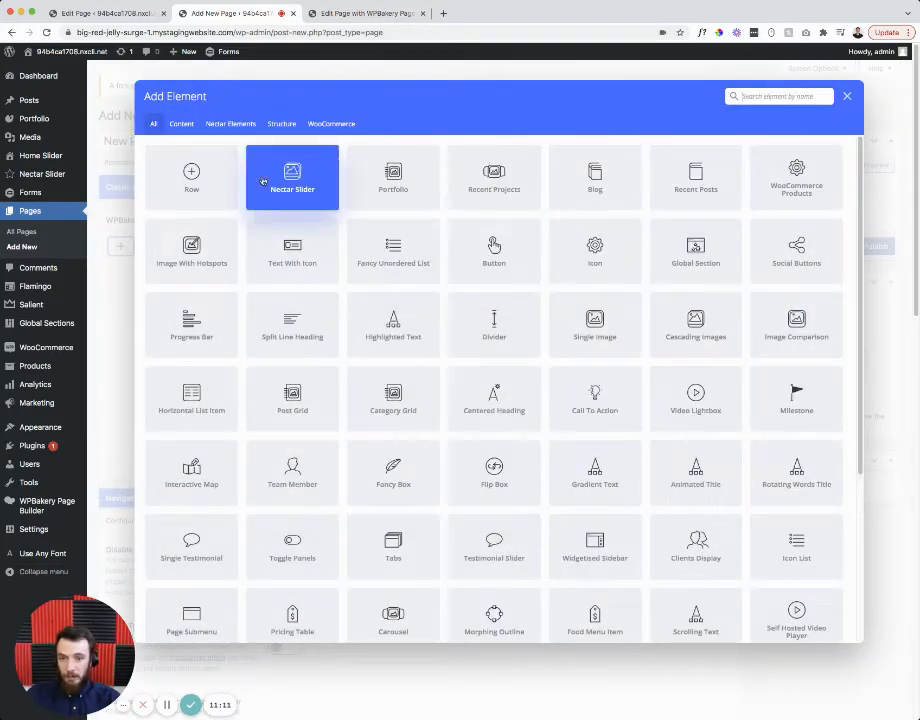
left_click(190, 175)
left_click(418, 310)
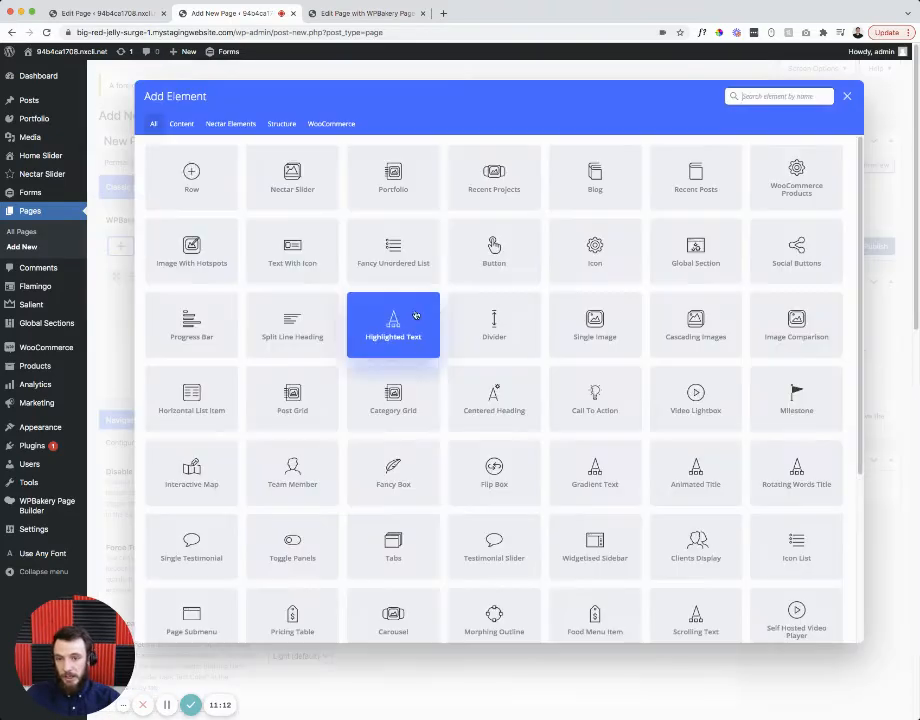
left_click(195, 174)
mouse_move(152, 308)
left_click(181, 304)
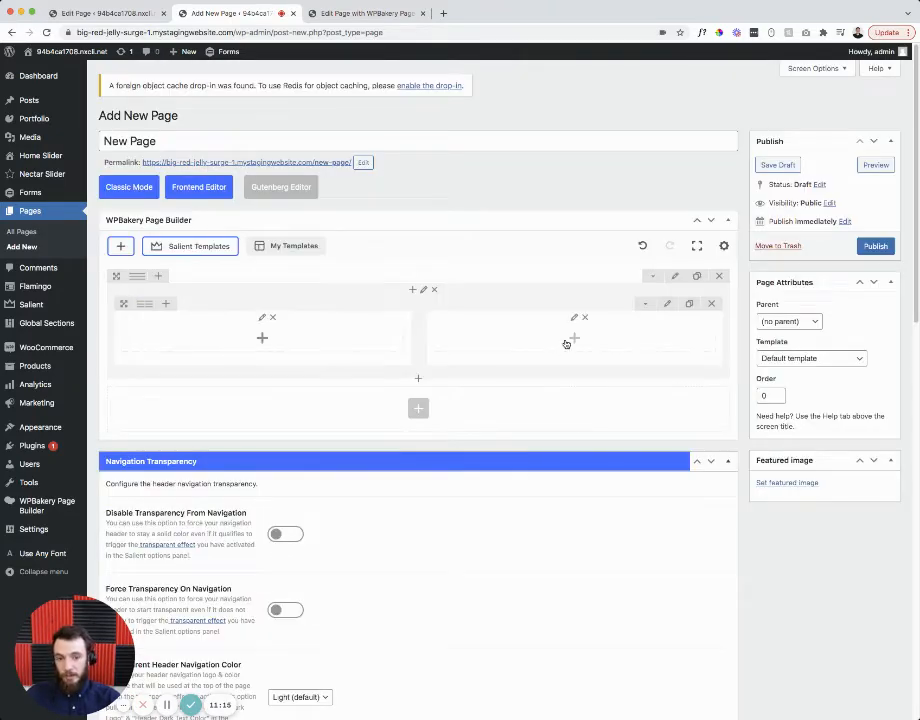
- Add a Text Block and then a Button below it in the right column
left_click(566, 343)
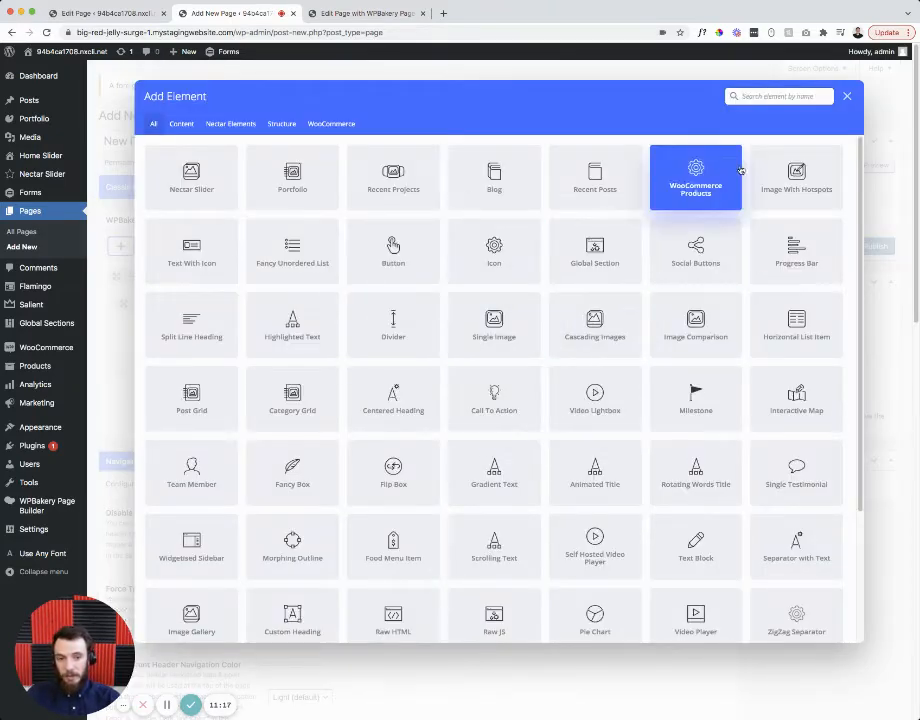
left_click(745, 96)
type("text")
left_click(773, 178)
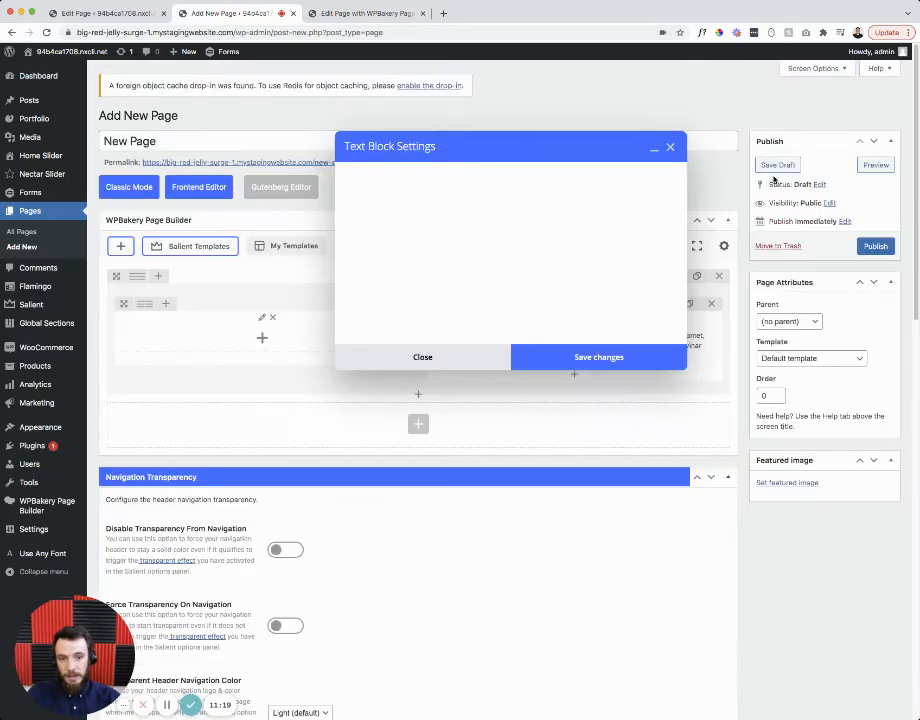
left_click(581, 683)
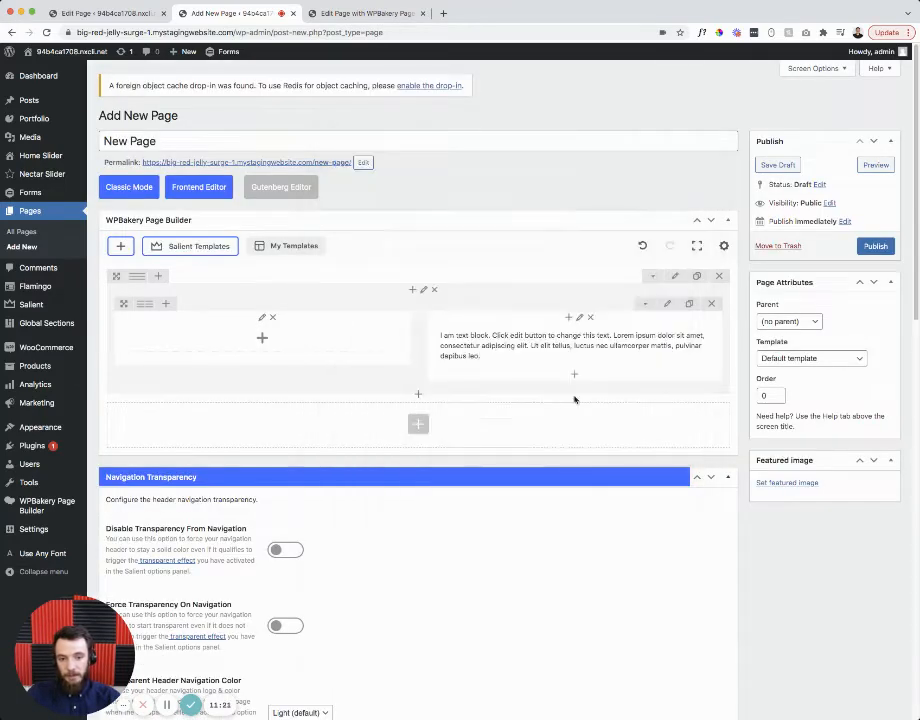
left_click(575, 424)
type("t")
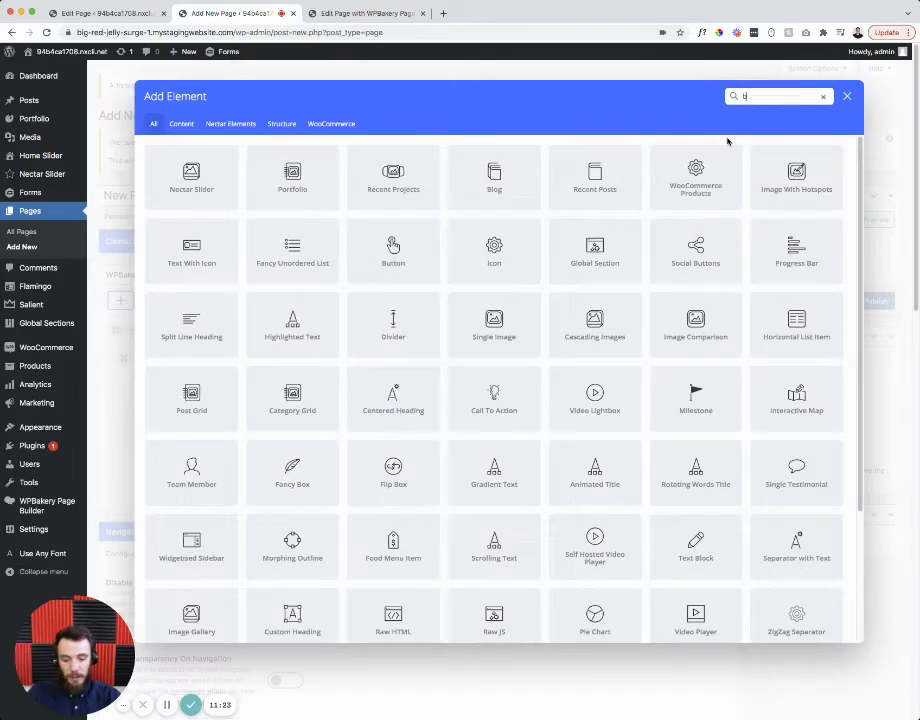
type("utton")
left_click(190, 175)
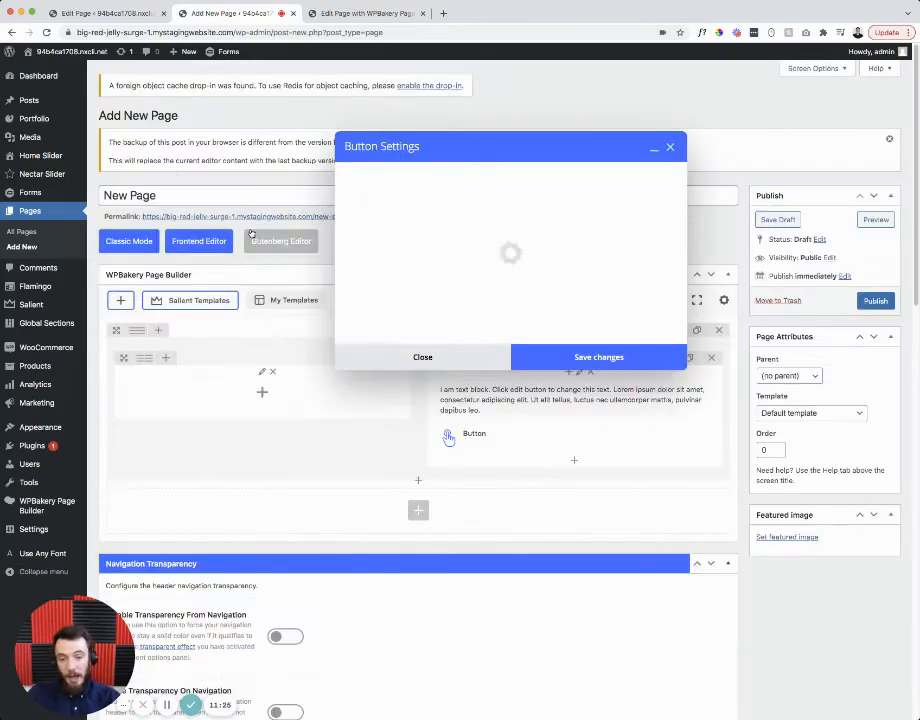
left_click(606, 626)
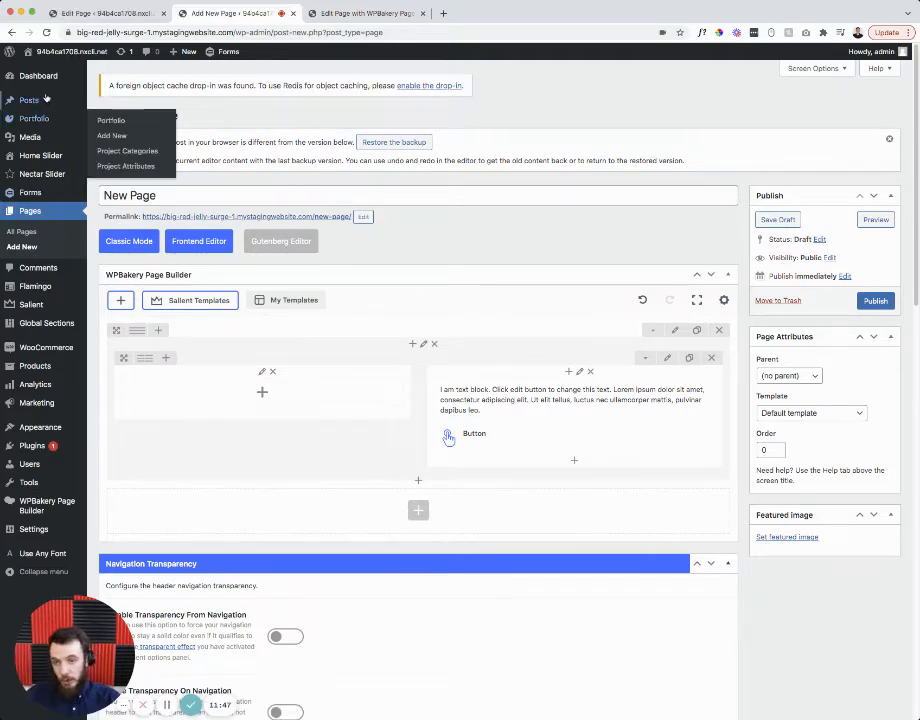
left_click(88, 54)
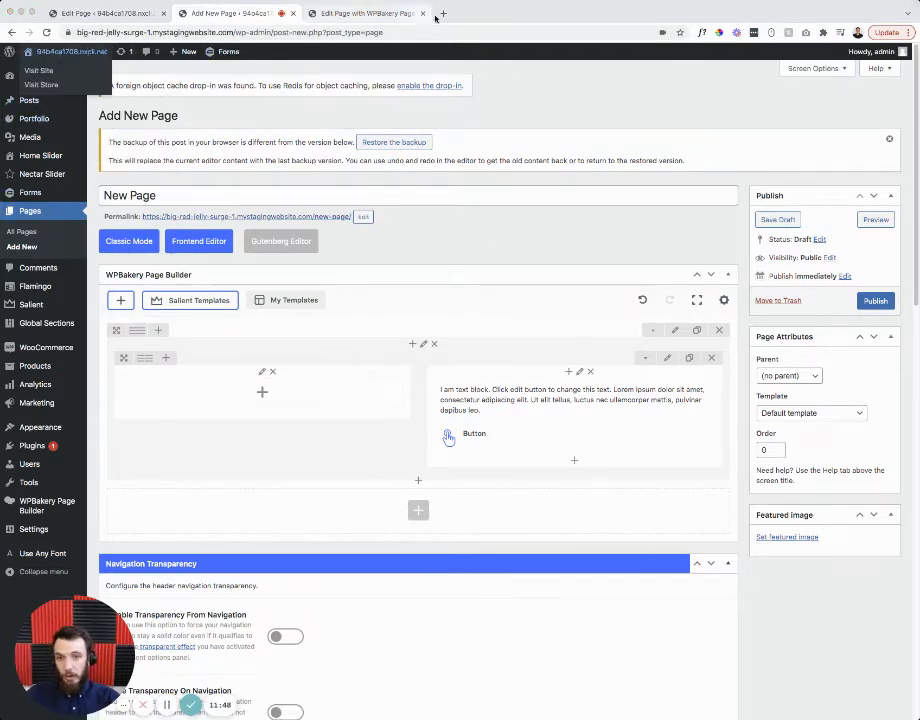
- Visit the live site, browse the News page, and open Hello world! for editing
left_click(489, 229)
left_click(422, 13)
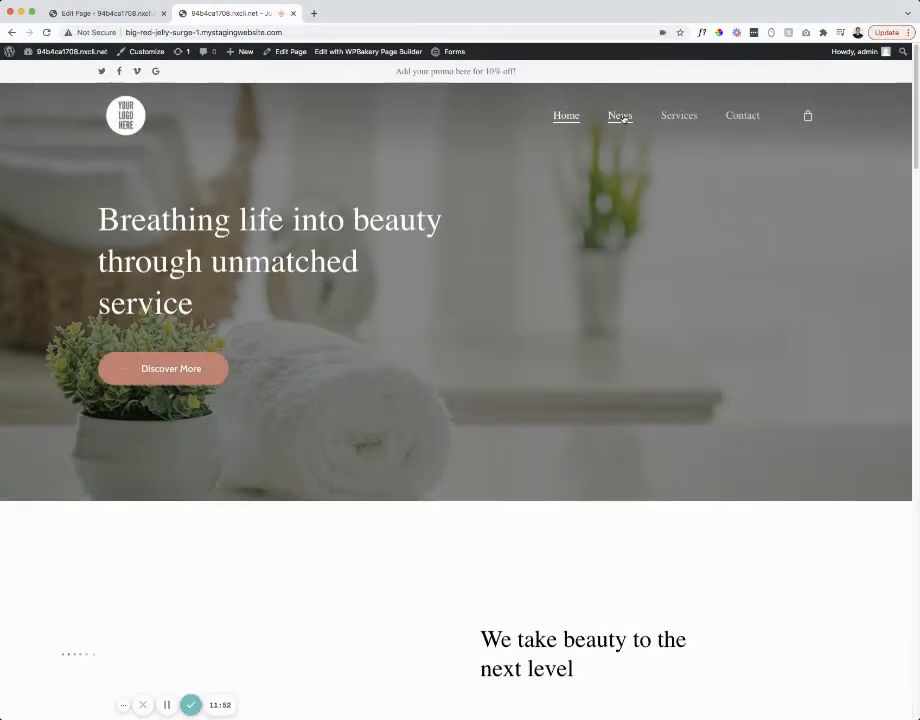
left_click(621, 117)
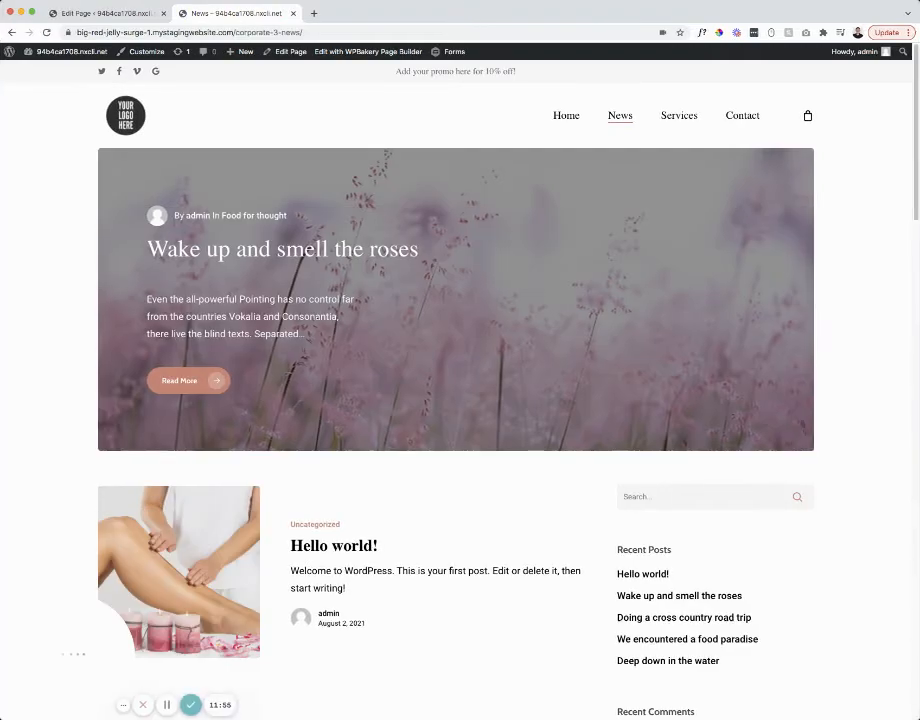
scroll(359, 332, "down", 5)
scroll(458, 421, "down", 2)
scroll(405, 400, "up", 5)
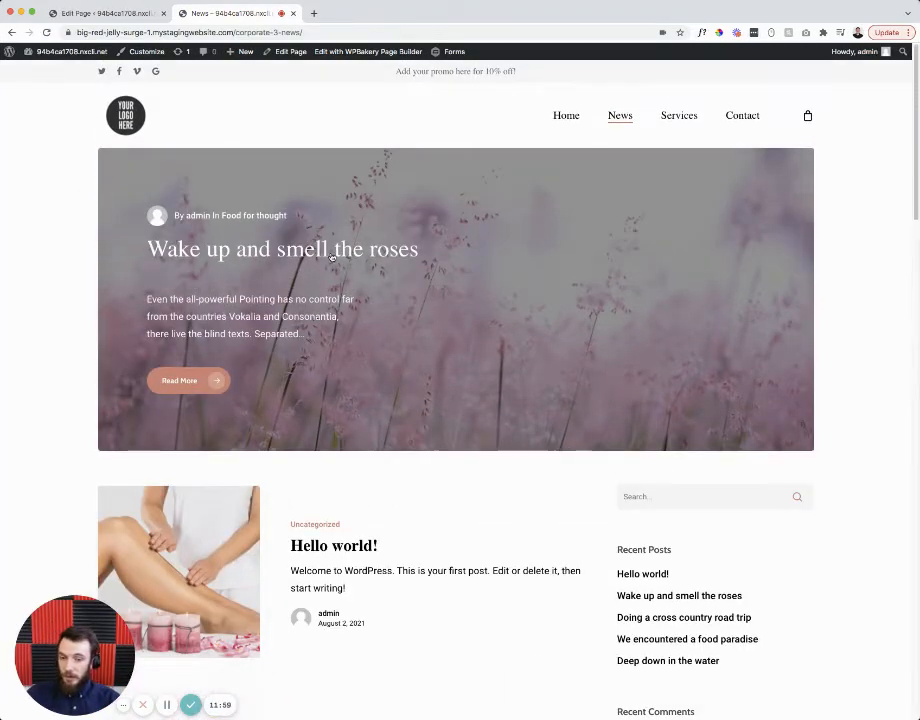
scroll(365, 412, "down", 3)
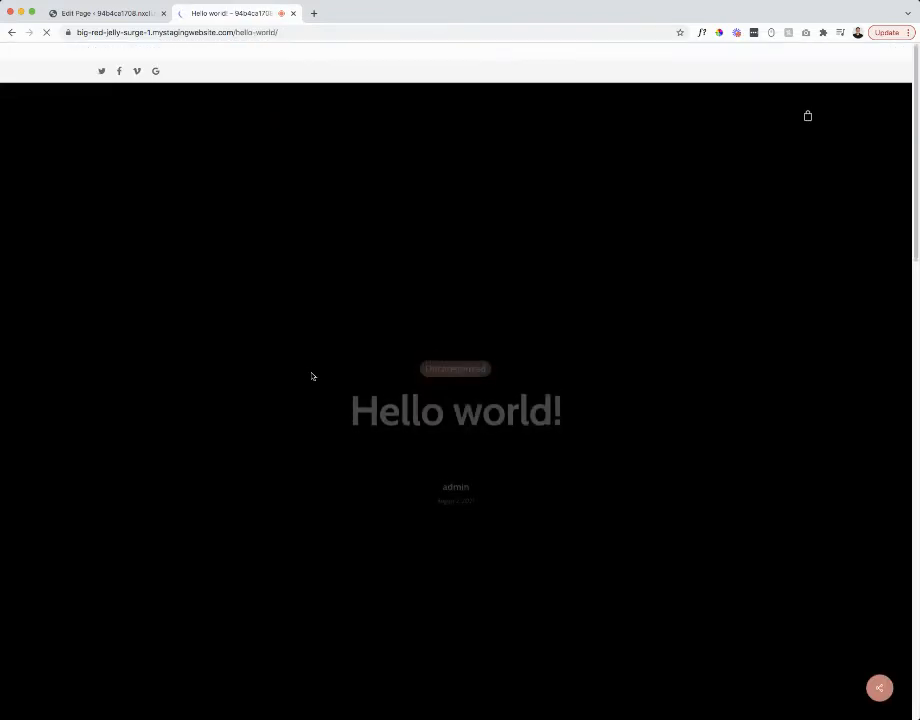
scroll(399, 202, "down", 2)
scroll(382, 123, "up", 2)
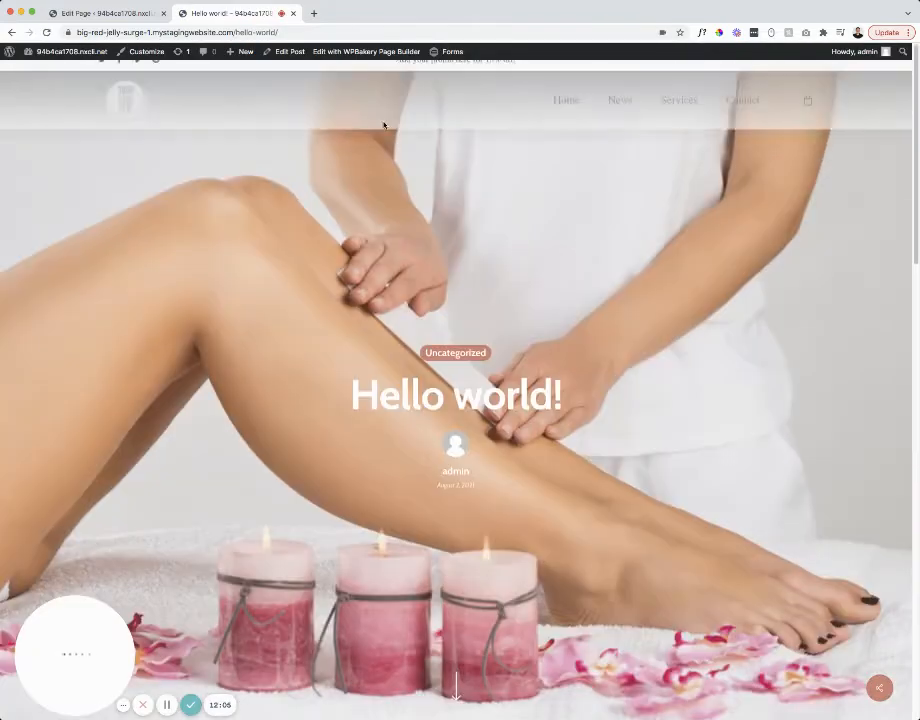
left_click(276, 52)
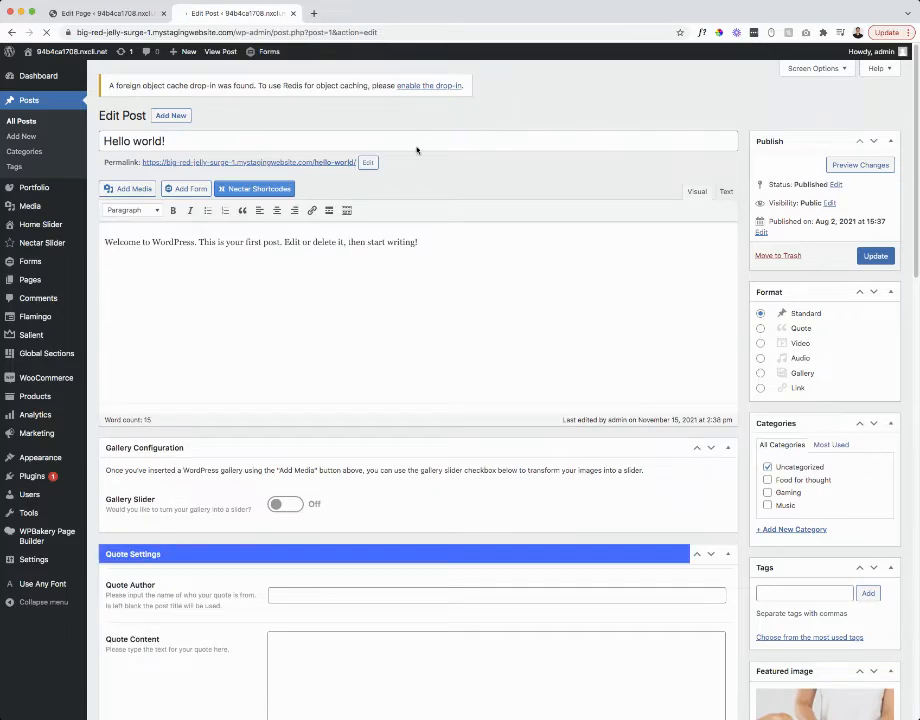
left_click(29, 101)
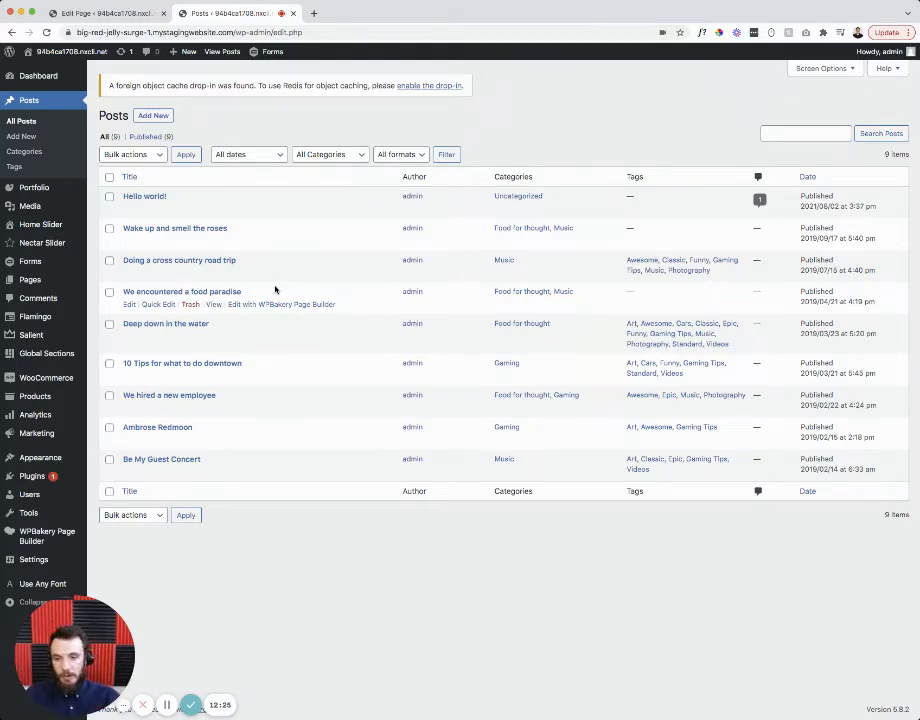
left_click(778, 132)
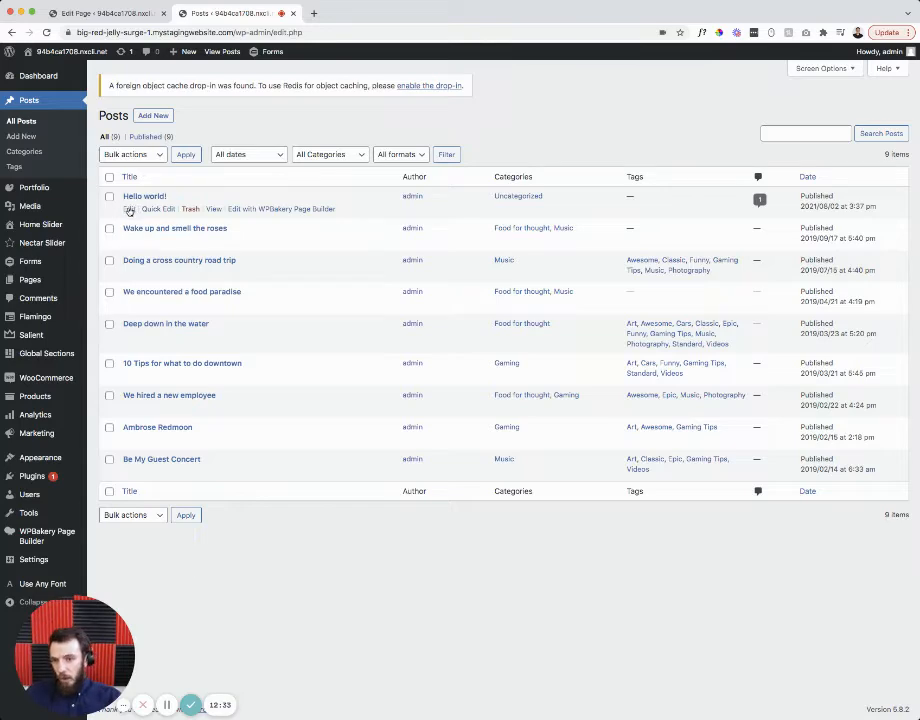
left_click(129, 210)
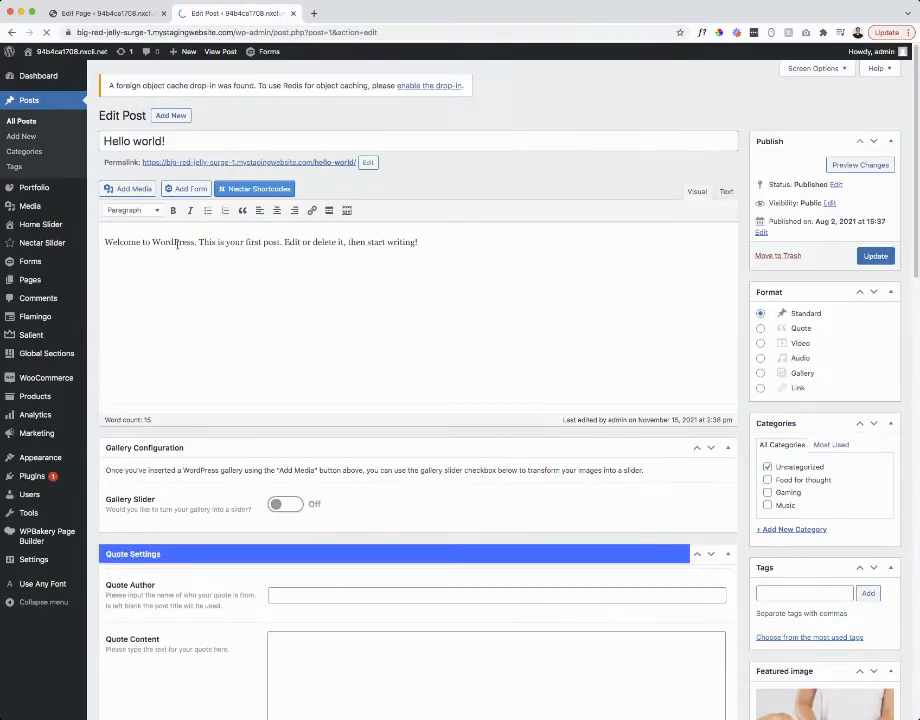
- Copy the welcome paragraph and paste it three more times
left_click_drag(173, 270, 375, 273)
left_click(456, 272)
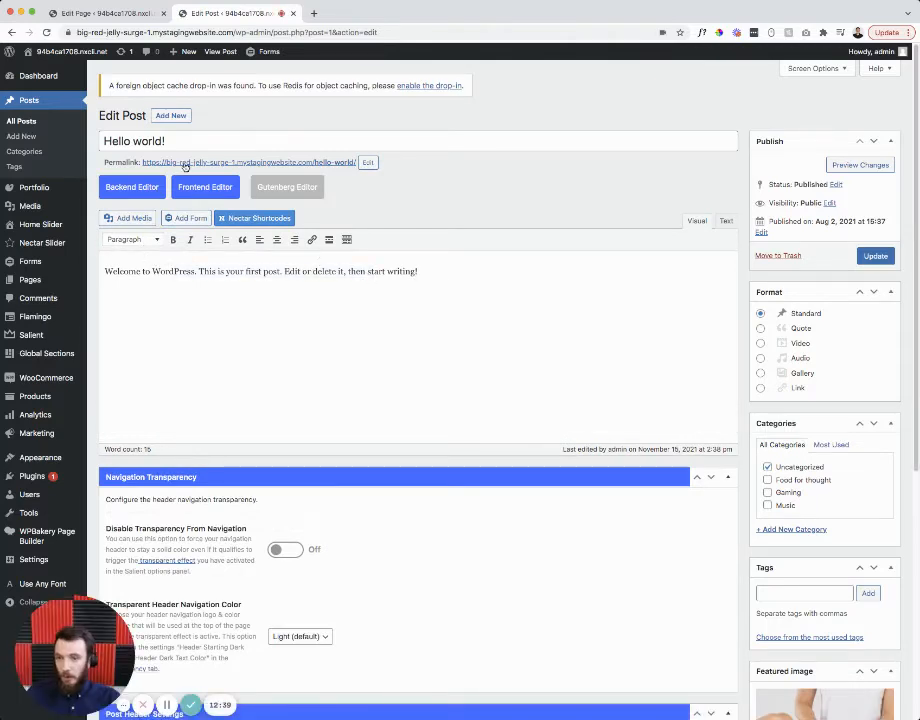
triple_click(153, 141)
left_click(459, 286)
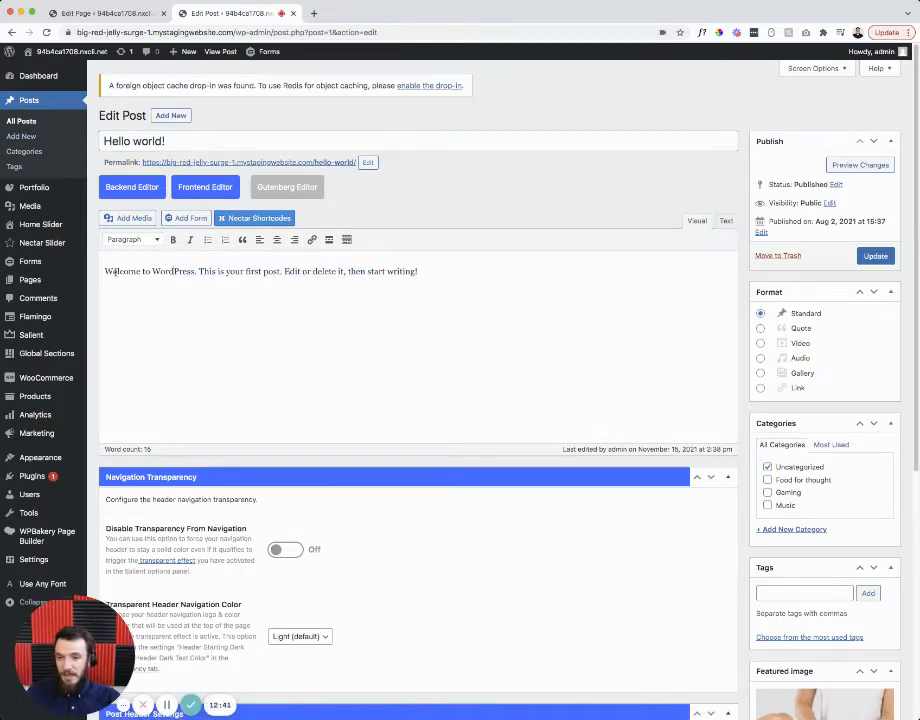
triple_click(434, 271)
key("ctrl+c")
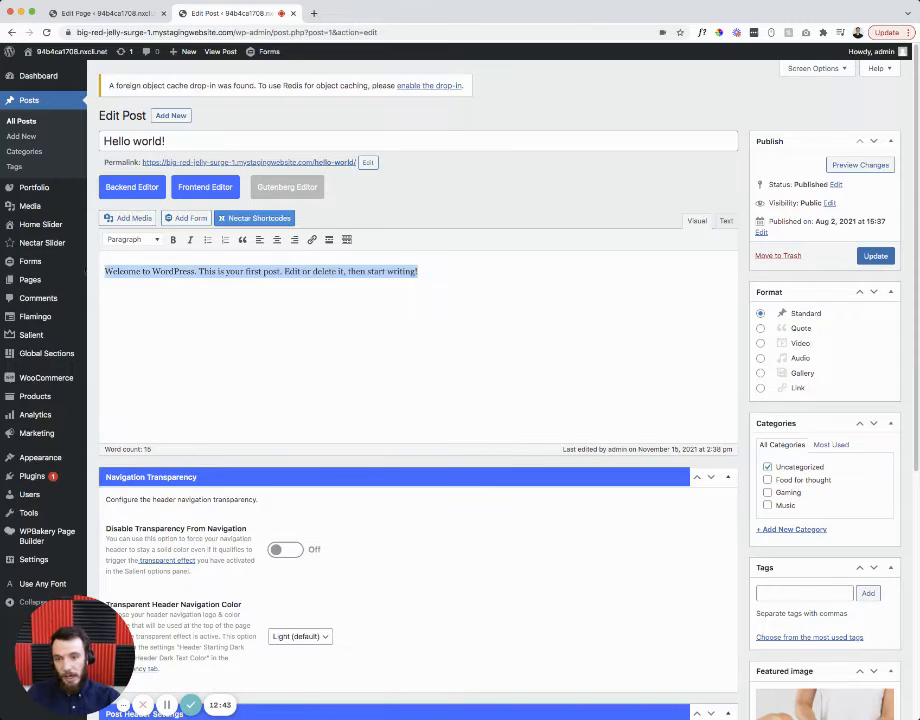
left_click(455, 271)
key("ctrl+v")
key("ctrl+v")
key("ctrl+v")
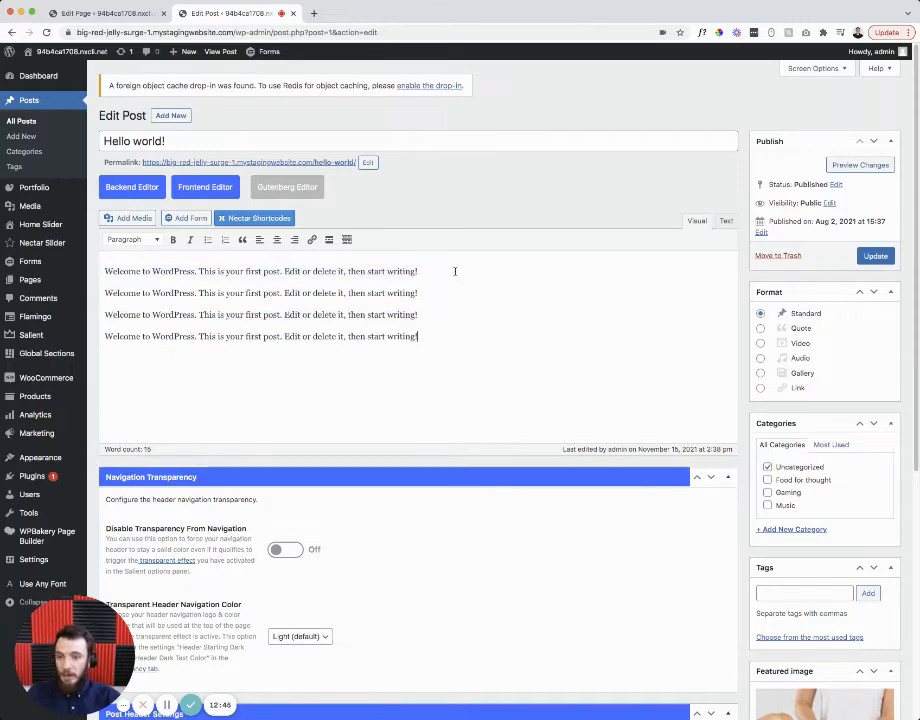
- Split the last paragraph into three items and make them a numbered list
left_click(200, 336)
key("Return")
left_click(207, 240)
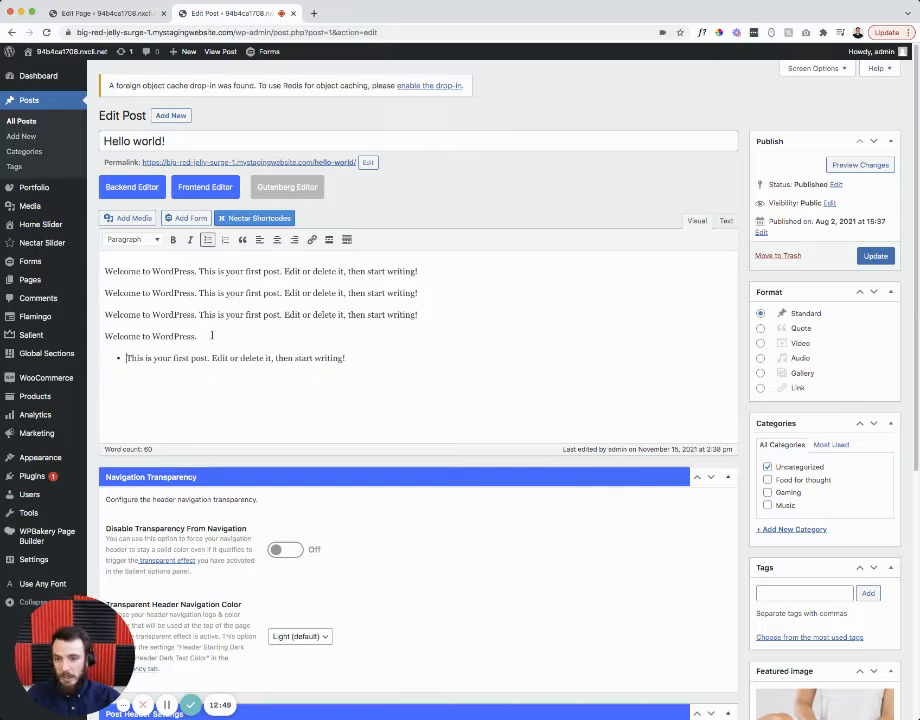
left_click(211, 357)
key("Return")
left_click(189, 370)
key("Return")
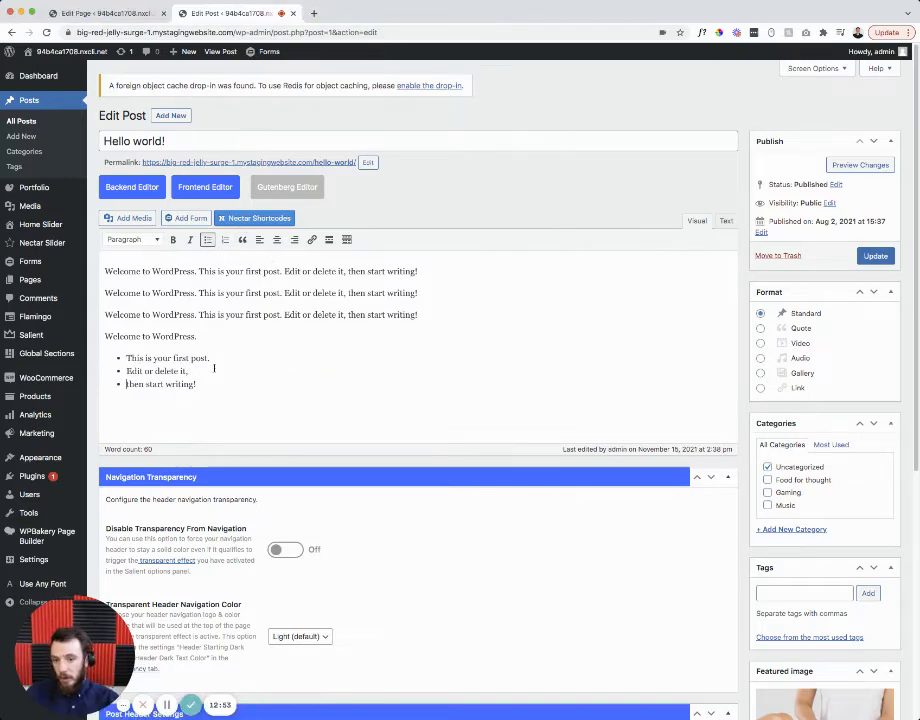
left_click(206, 390)
left_click(131, 357)
- Bold the word This and try centre and right alignment on the first item
left_click(225, 240)
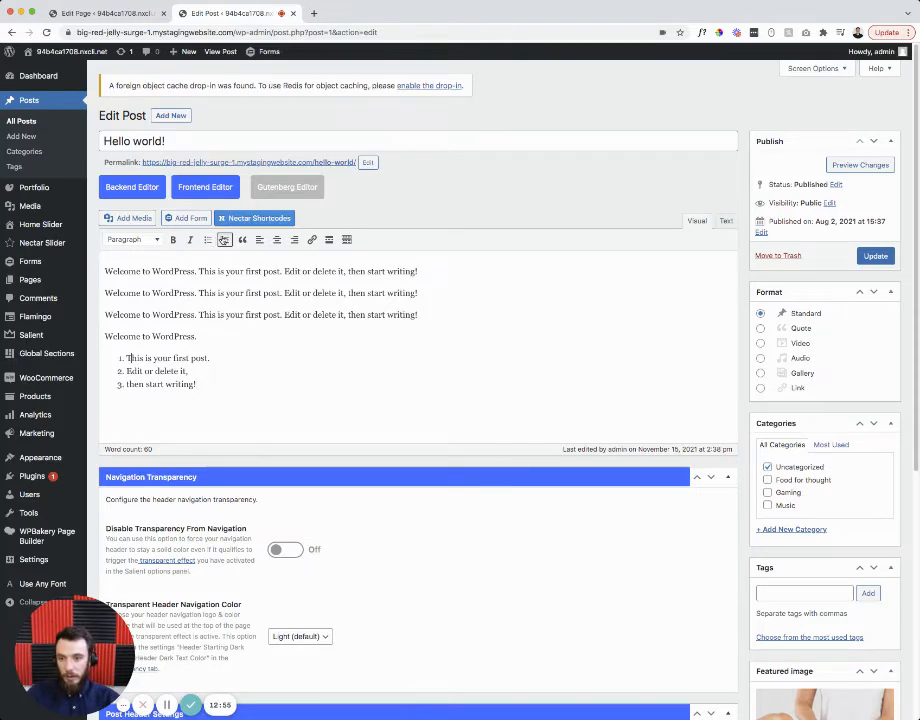
left_click(173, 240)
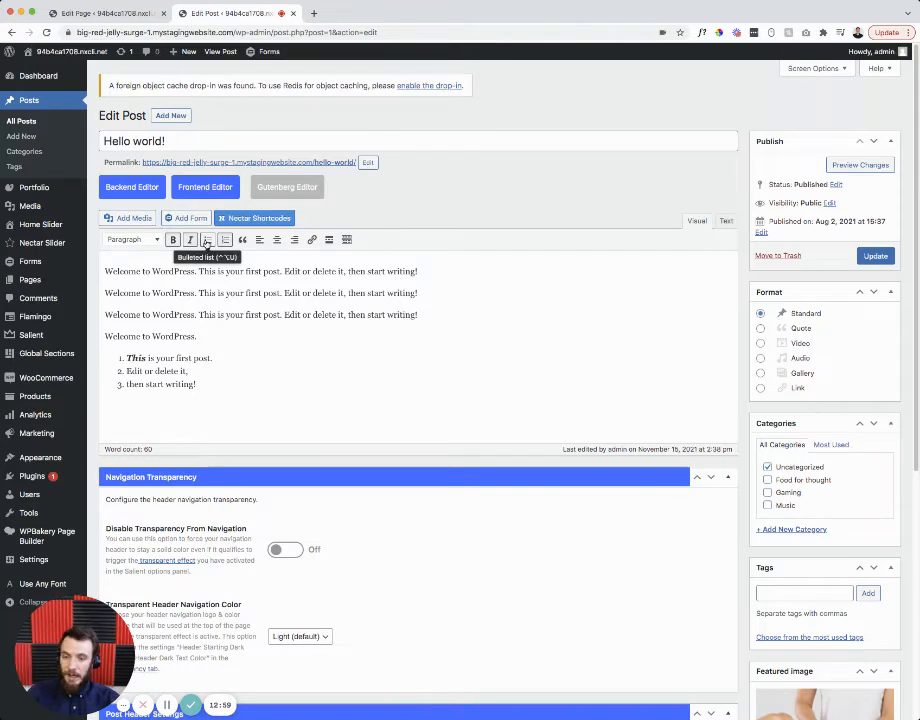
left_click(277, 240)
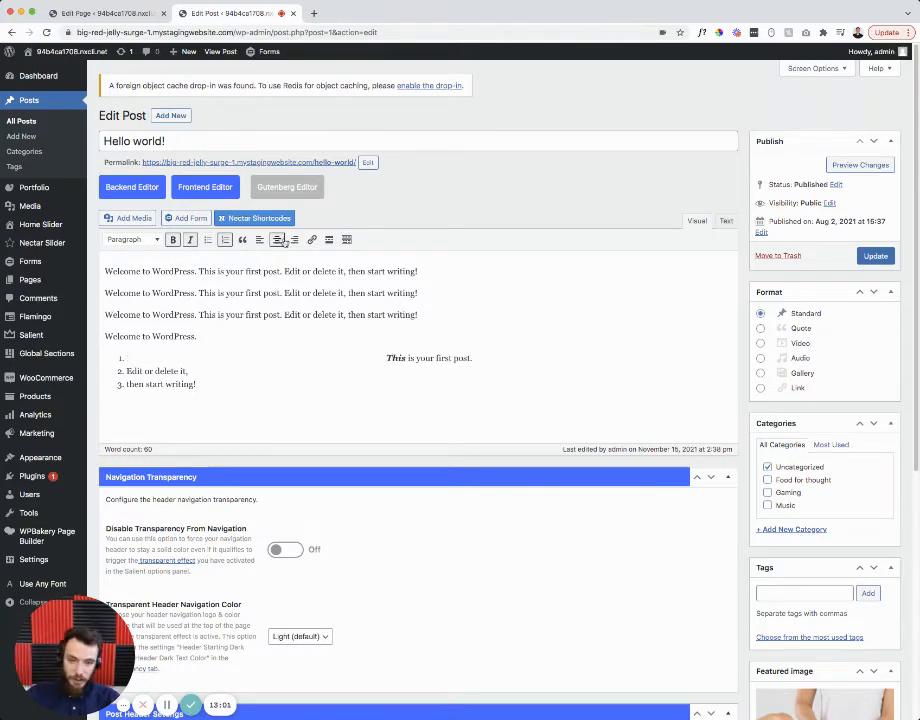
left_click(294, 240)
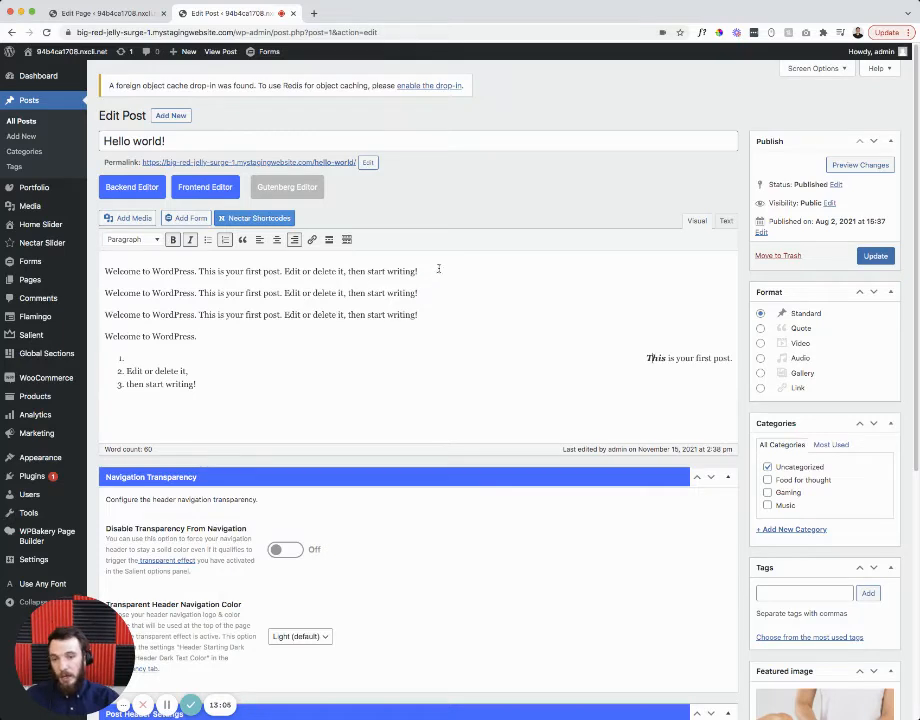
- Make the first welcome line a Heading 3 and left-align the first list item again
left_click_drag(436, 270, 103, 271)
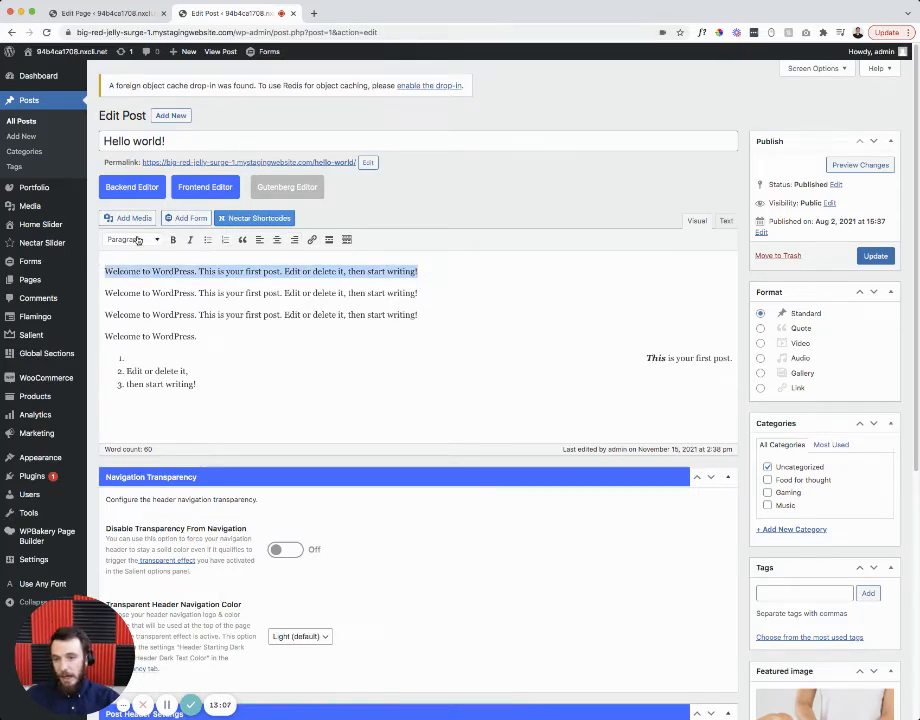
left_click(138, 240)
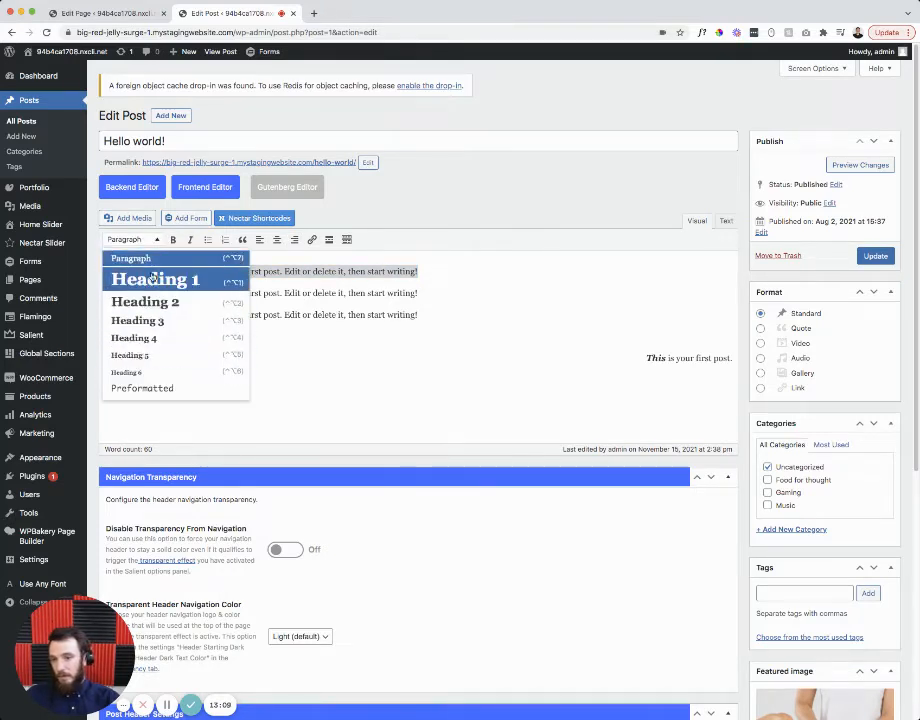
left_click(152, 279)
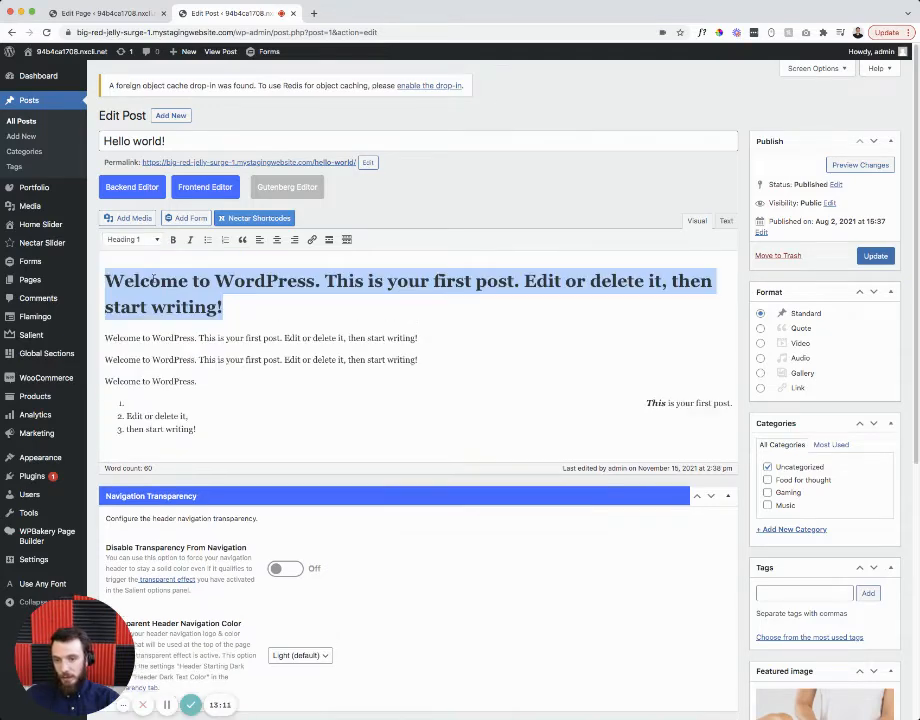
left_click(142, 241)
left_click(144, 302)
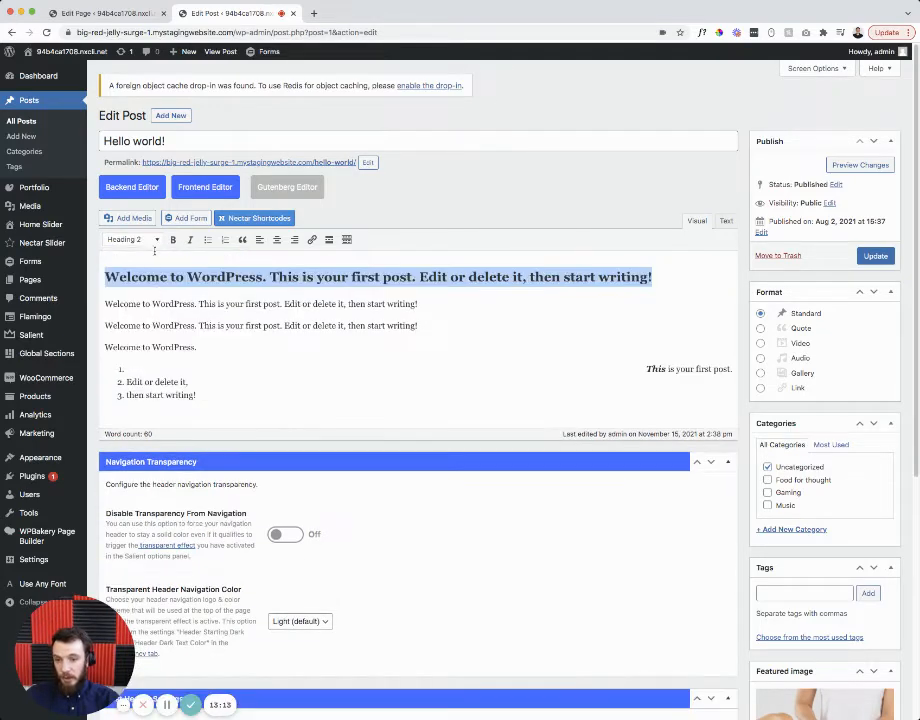
left_click(150, 240)
left_click(140, 320)
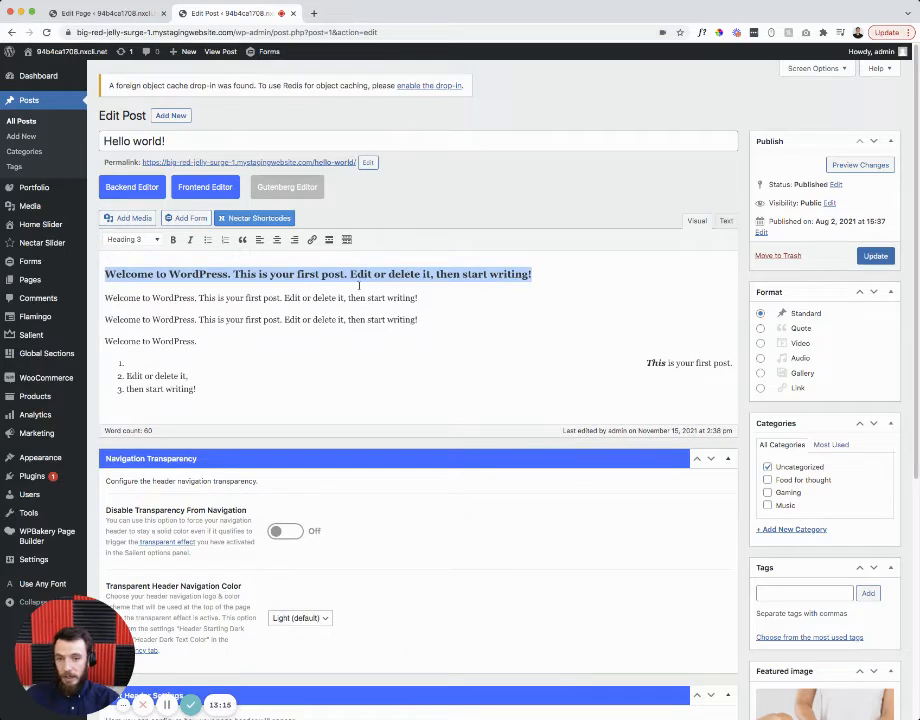
left_click(414, 296)
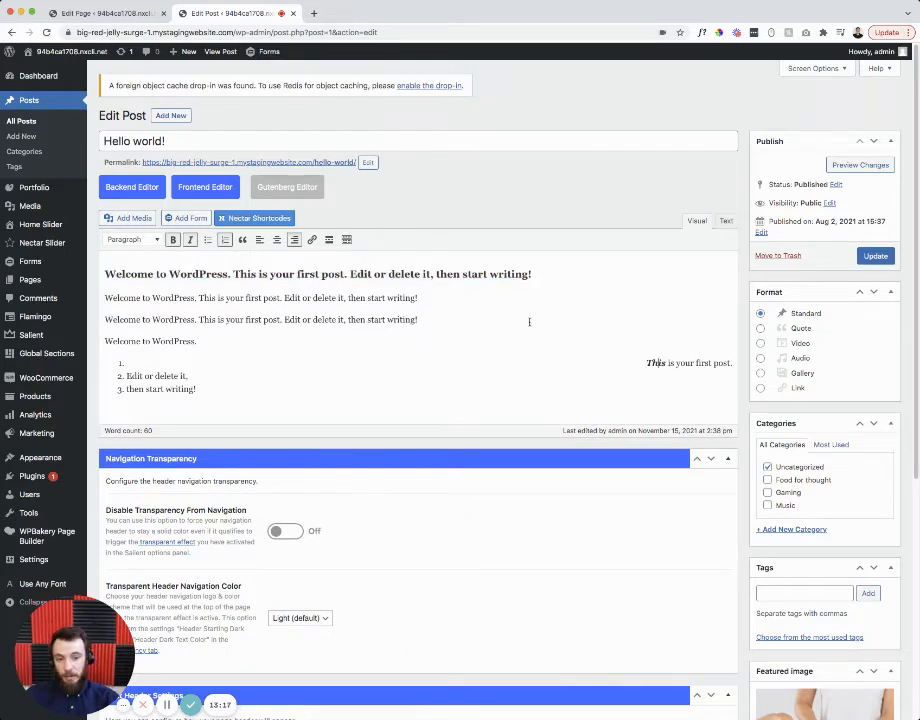
left_click(260, 240)
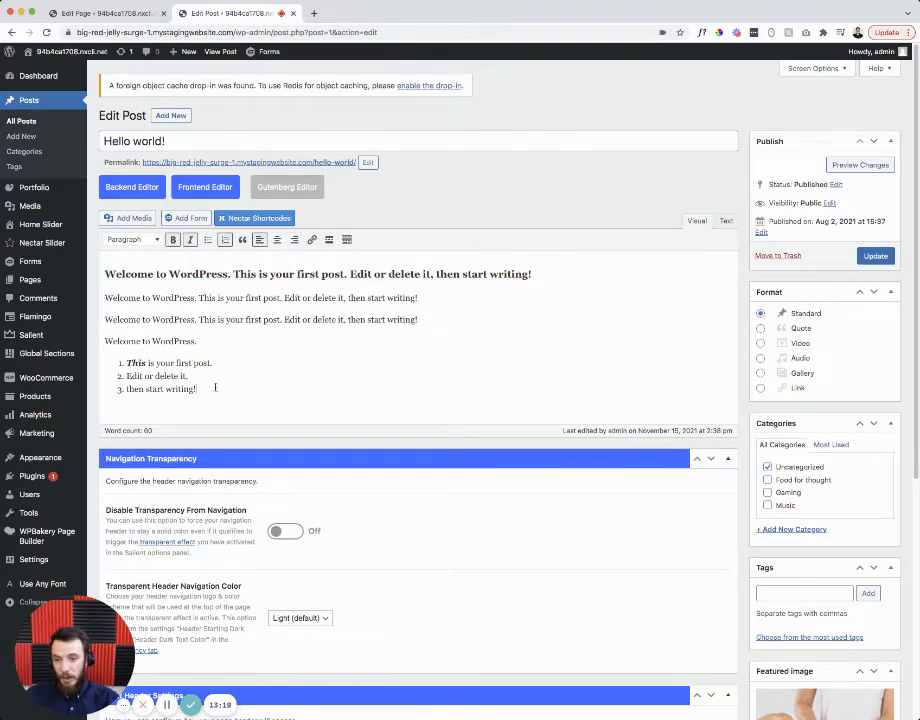
key("Return")
key("Return")
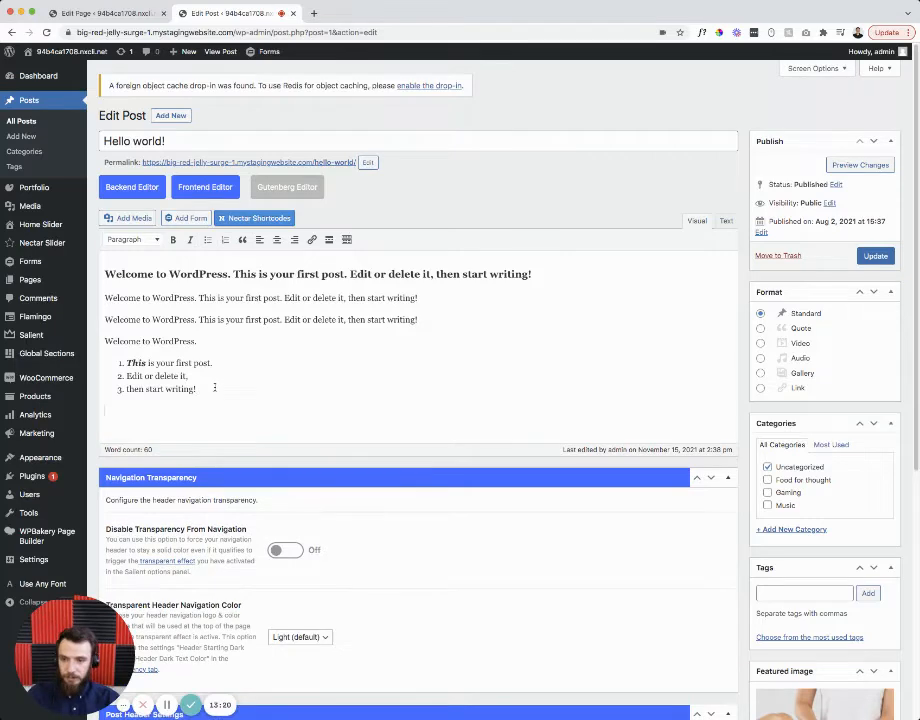
- Insert the towels-and-soap photo from the Media Library into the post
left_click(131, 218)
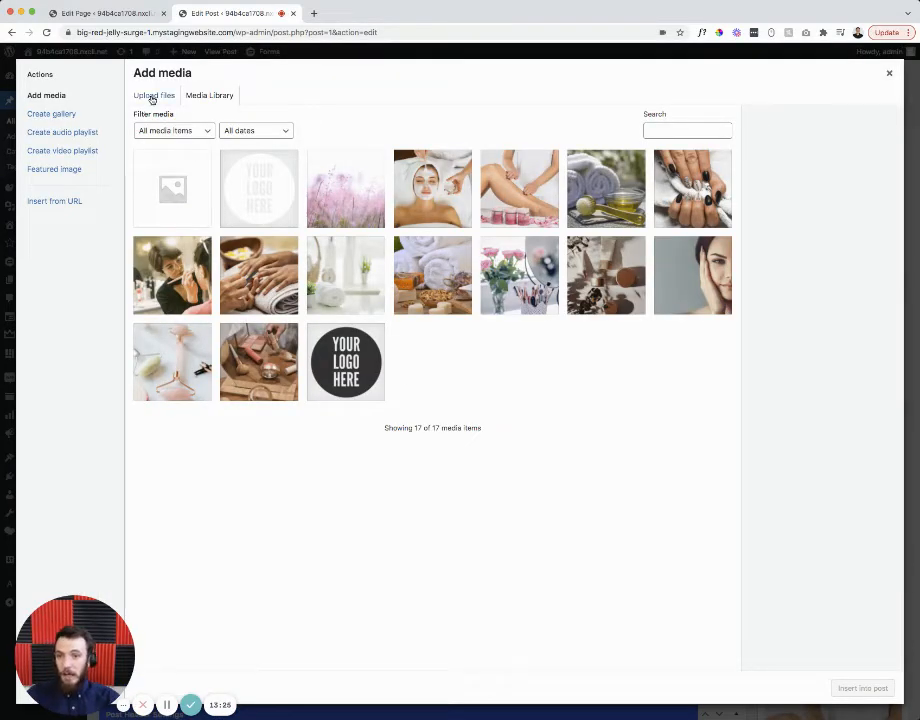
left_click(153, 96)
left_click(205, 96)
left_click(400, 250)
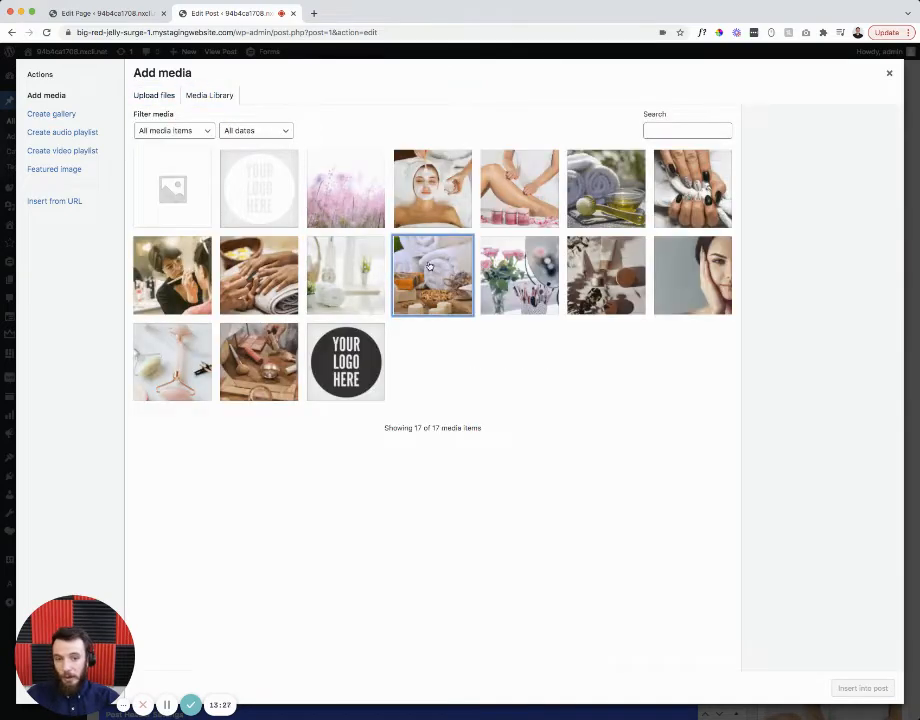
left_click(876, 689)
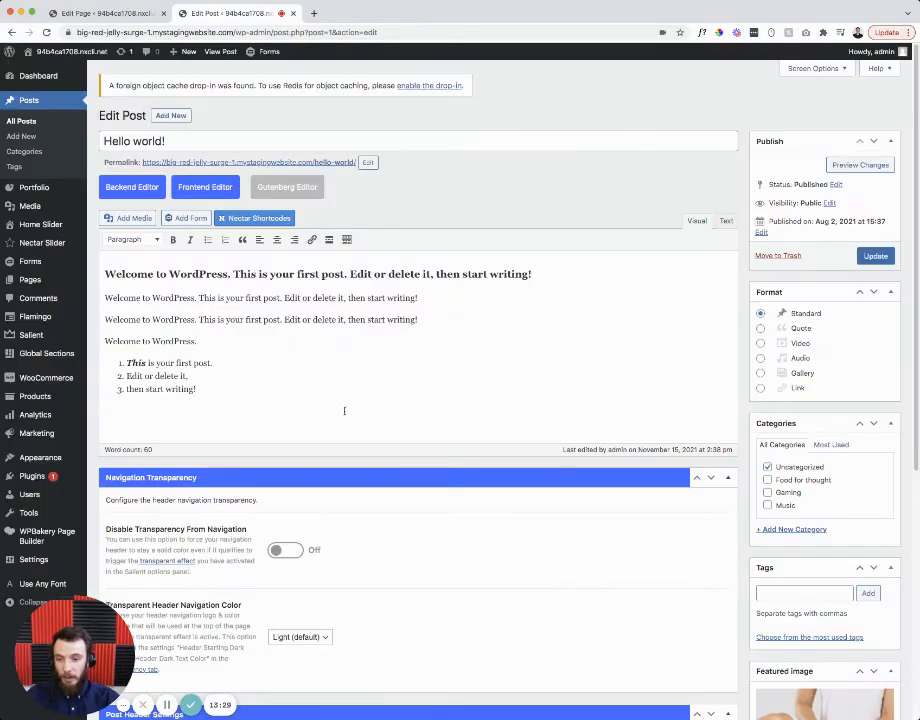
- Resize the towel photo to about 597 px wide and review the post
left_click(262, 468)
left_click_drag(289, 527, 710, 705)
scroll(316, 353, "down", 2)
scroll(316, 353, "up", 4)
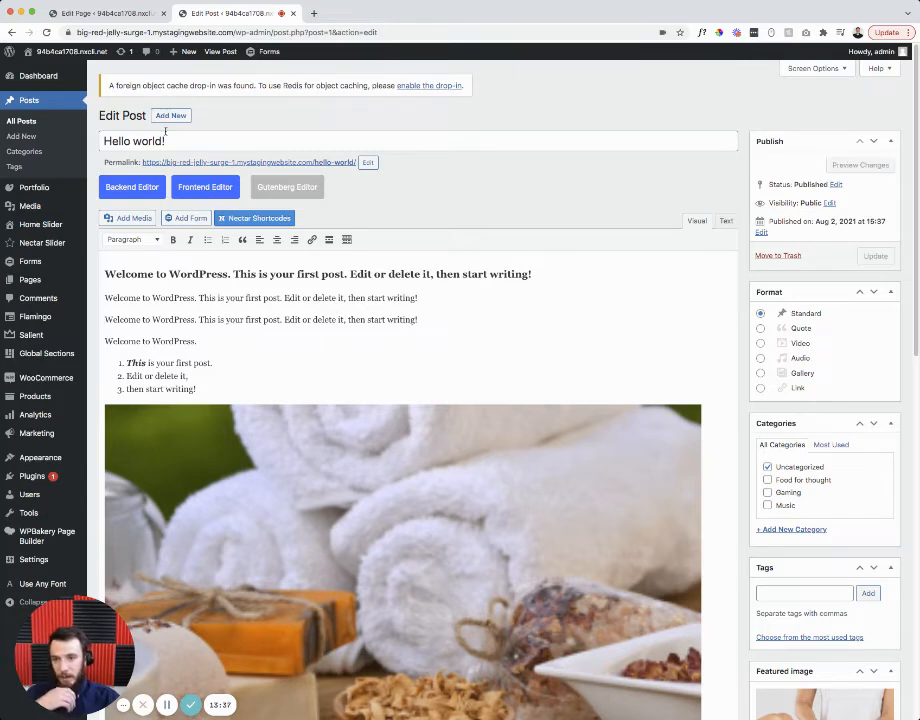
left_click_drag(165, 141, 101, 141)
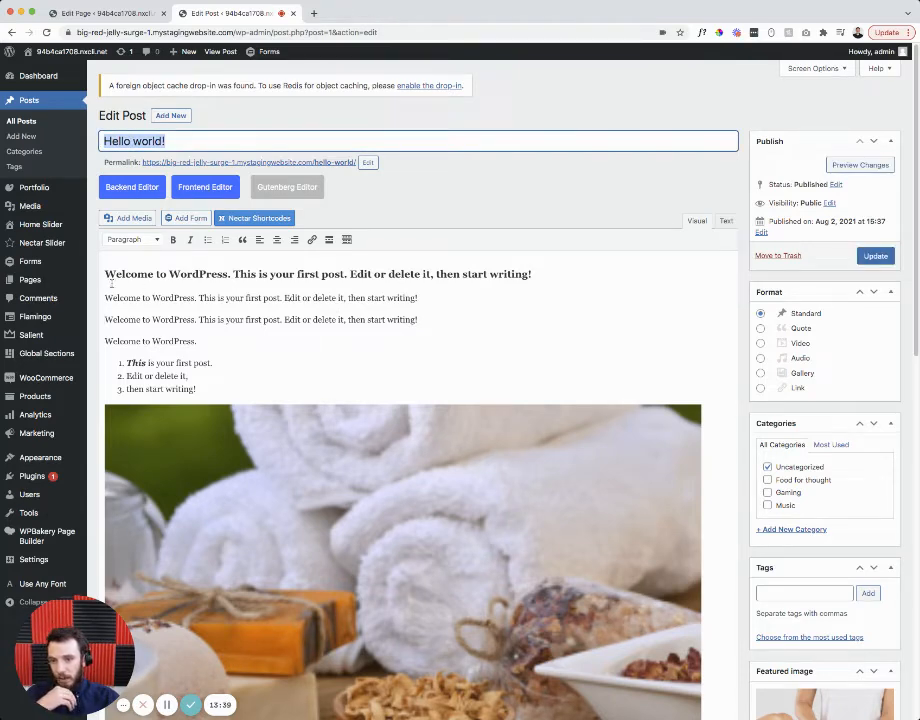
left_click_drag(111, 283, 207, 376)
scroll(418, 368, "down", 5)
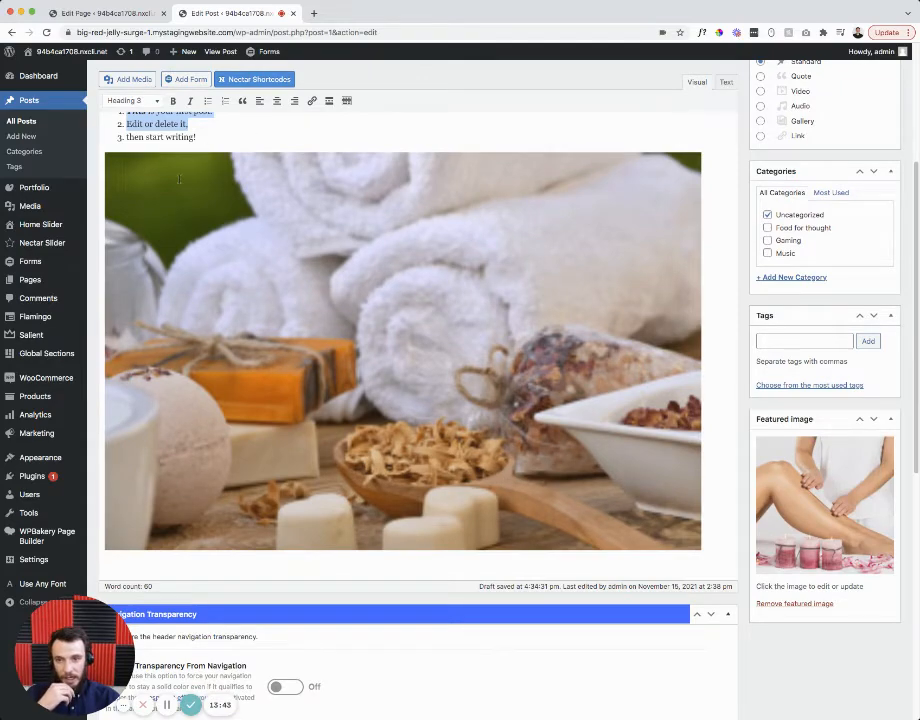
scroll(179, 179, "up", 5)
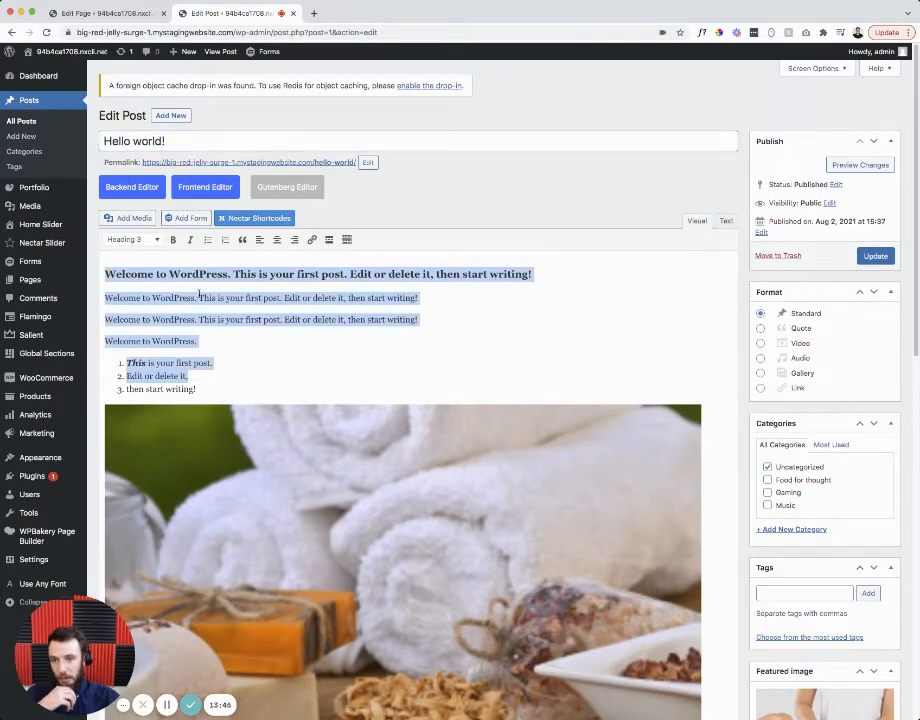
left_click(369, 345)
scroll(400, 400, "down", 5)
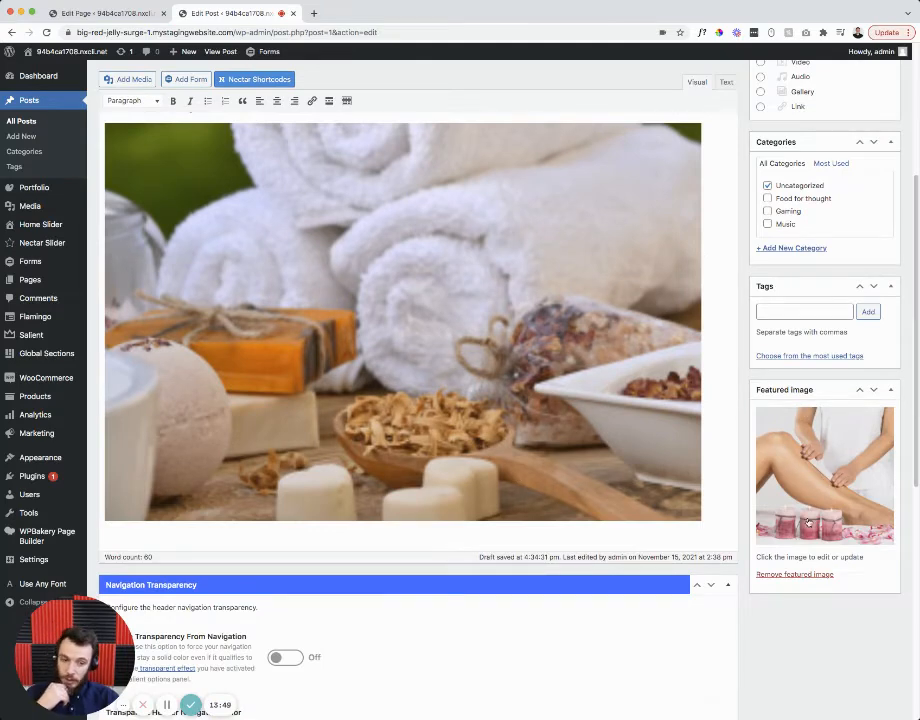
- Replace the post's featured image with the woman-in-a-face-mask spa photo
left_click(788, 575)
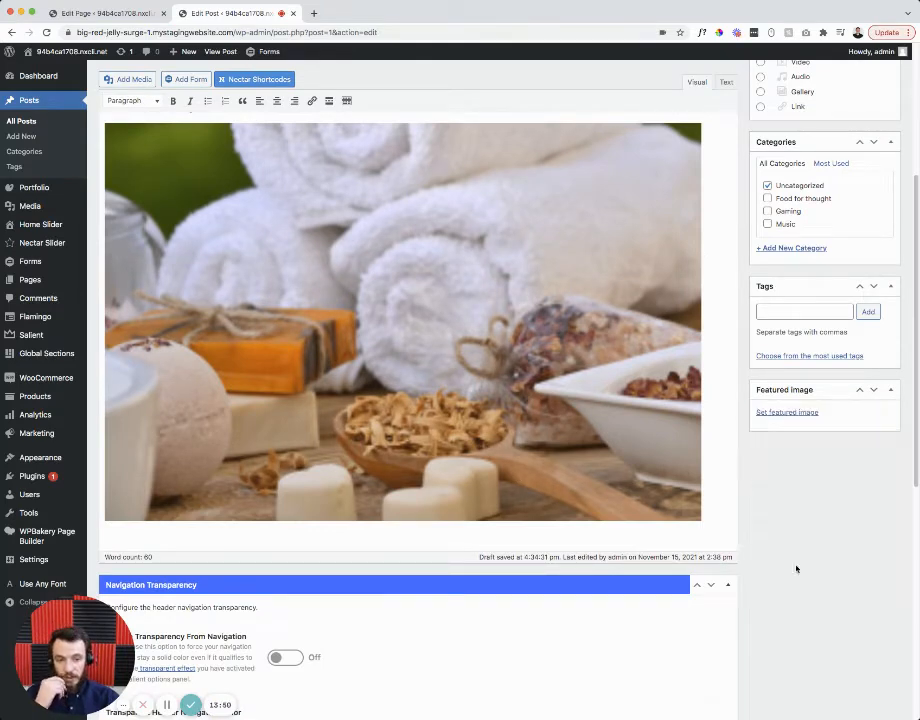
left_click(785, 414)
left_click(320, 204)
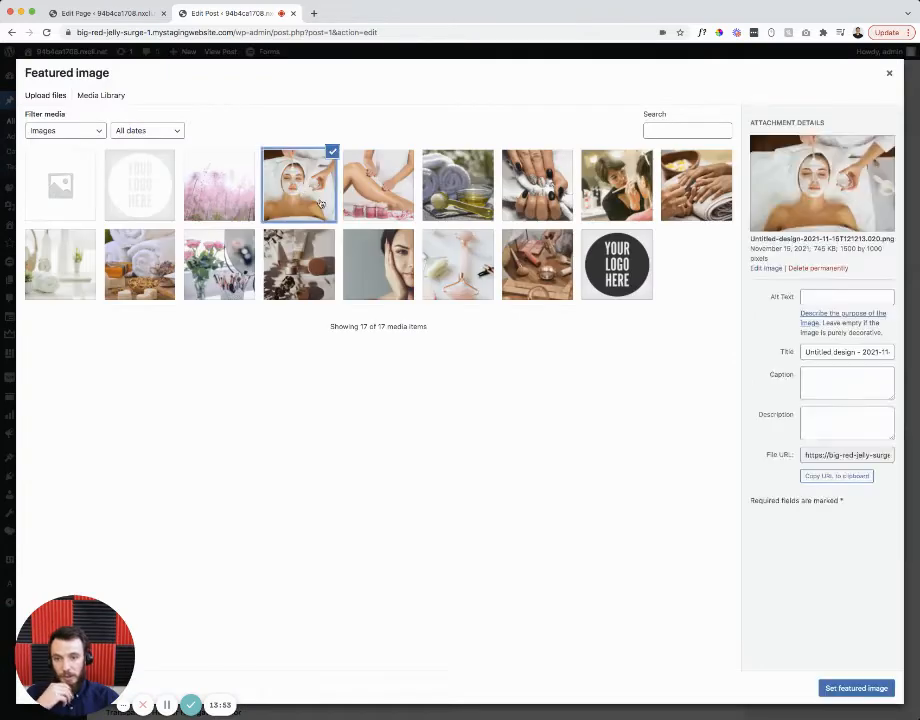
left_click(860, 694)
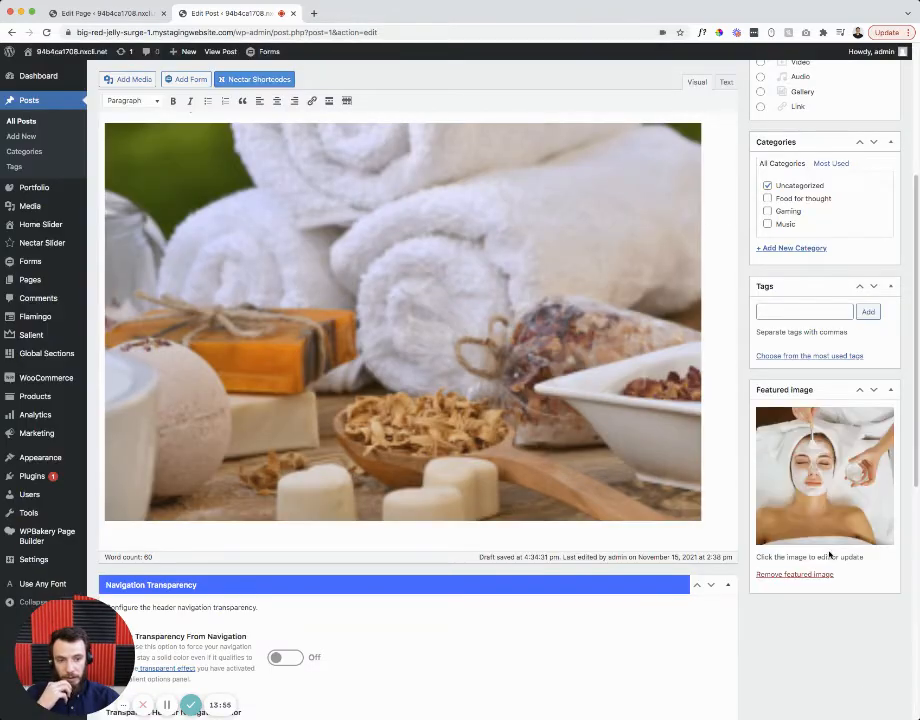
scroll(820, 490, "up", 2)
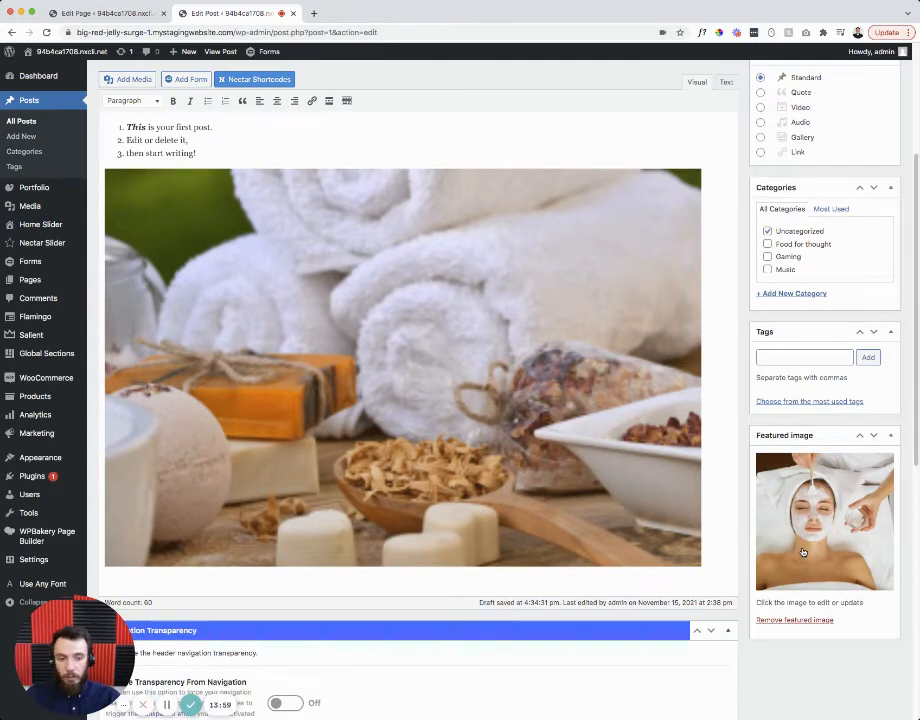
scroll(794, 520, "up", 3)
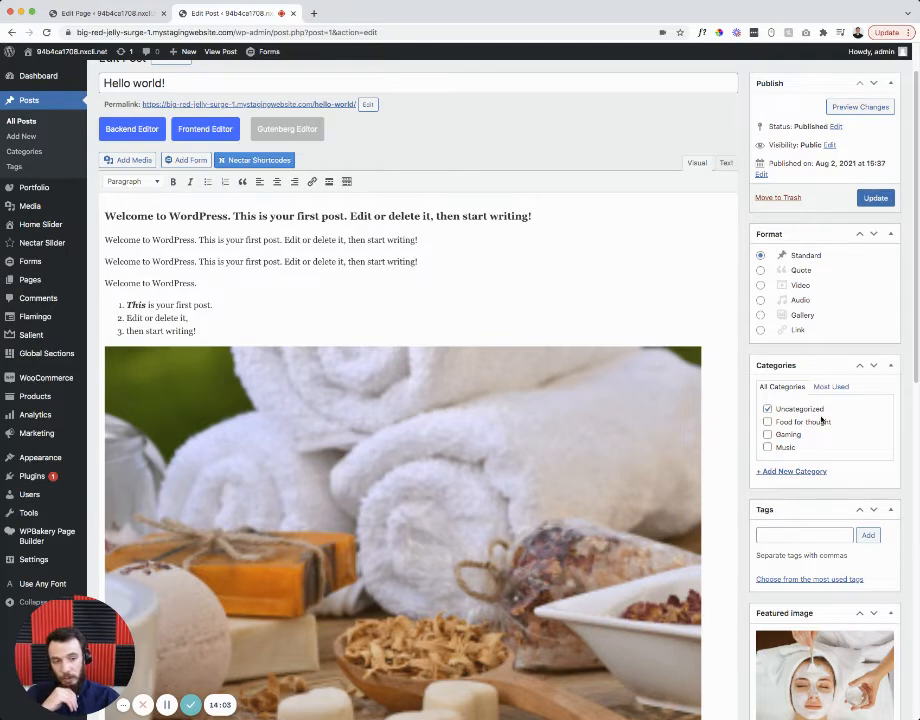
scroll(810, 408, "up", 1)
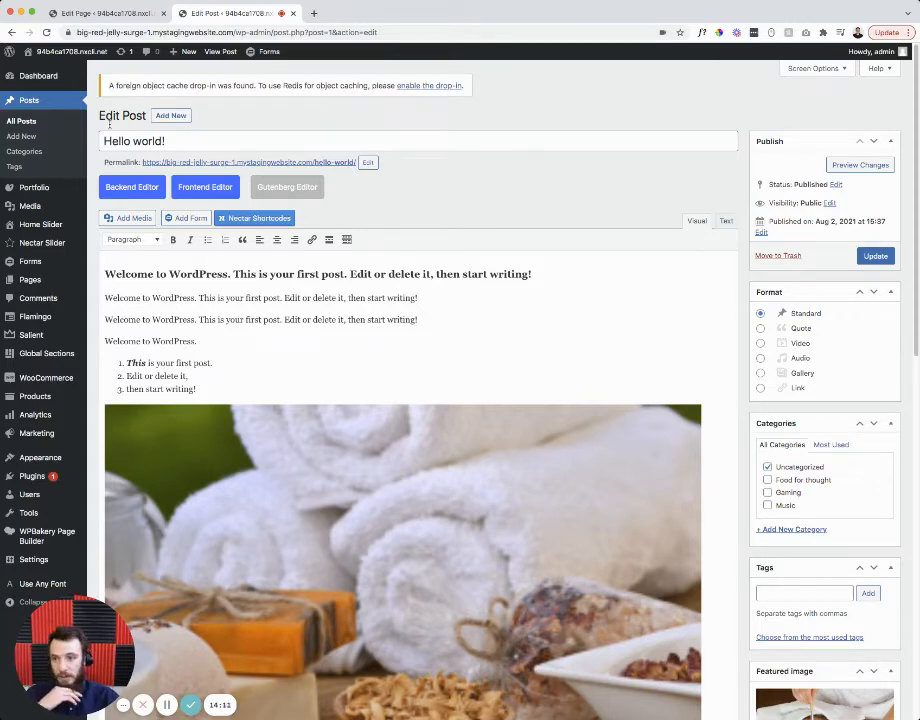
- Start a new post titled 'New Post' and paste the welcome paragraphs into its body
left_click(42, 100)
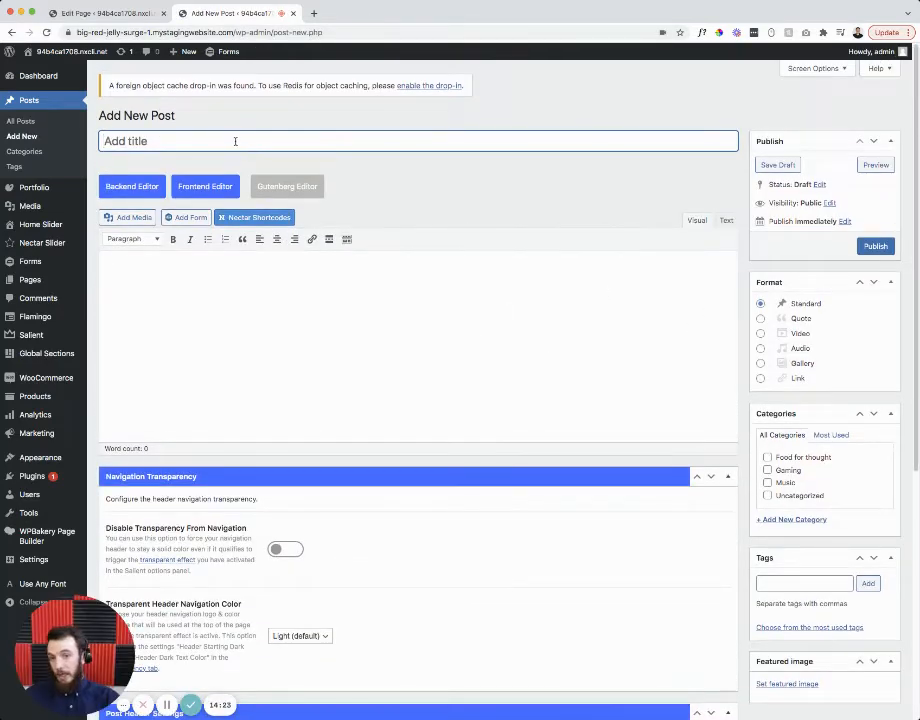
type("NEw P")
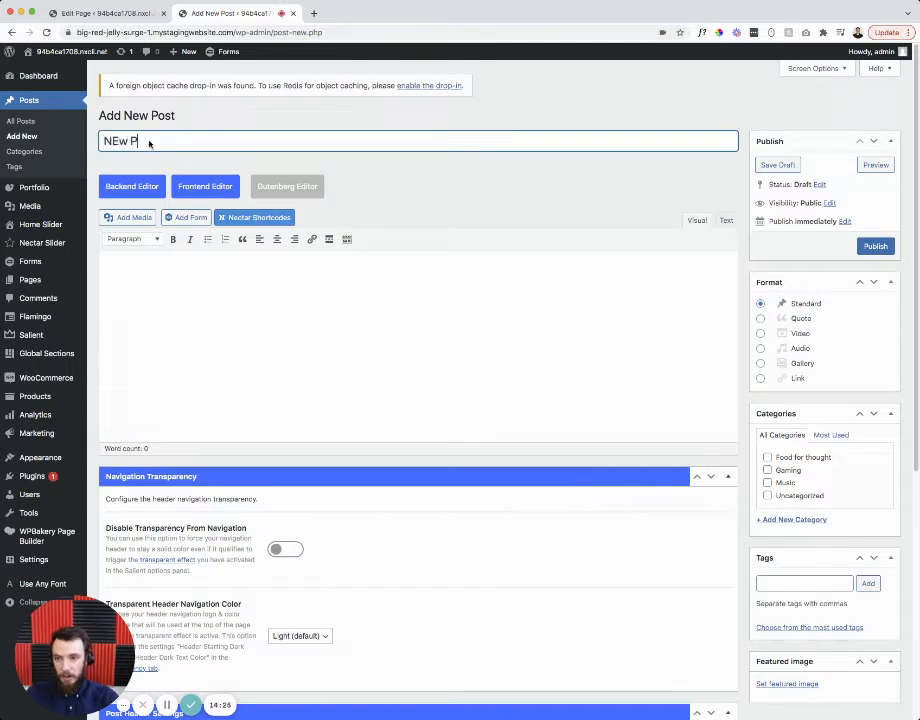
key("BackSpace")
key("BackSpace")
key("BackSpace")
type("ew Pow")
key("BackSpace")
type("st")
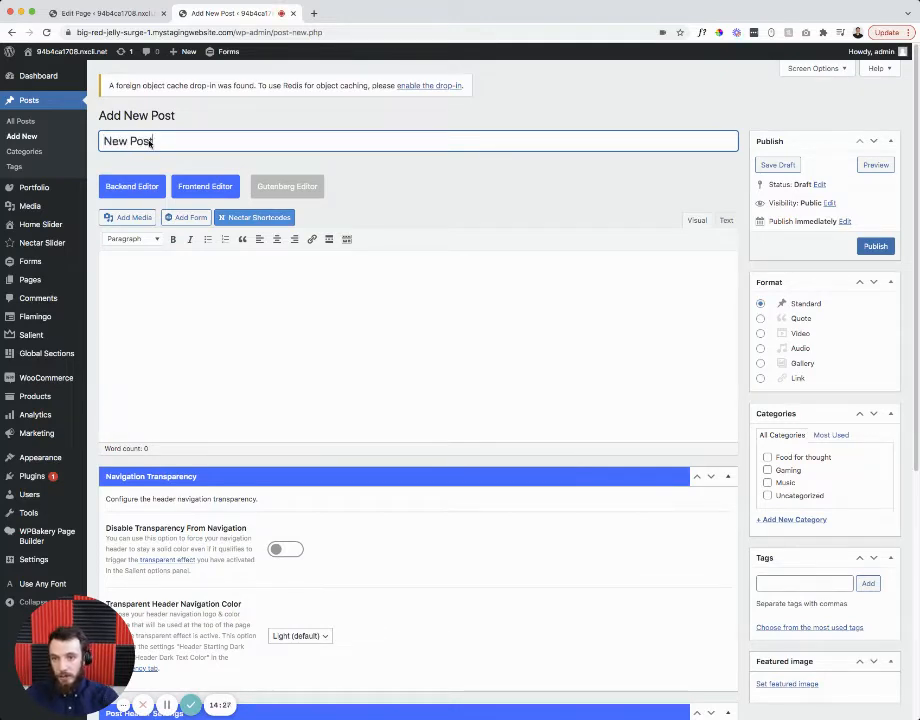
left_click(154, 303)
type("Welcome to WordPress. This is your first post. Edit or delete it, then start writing!")
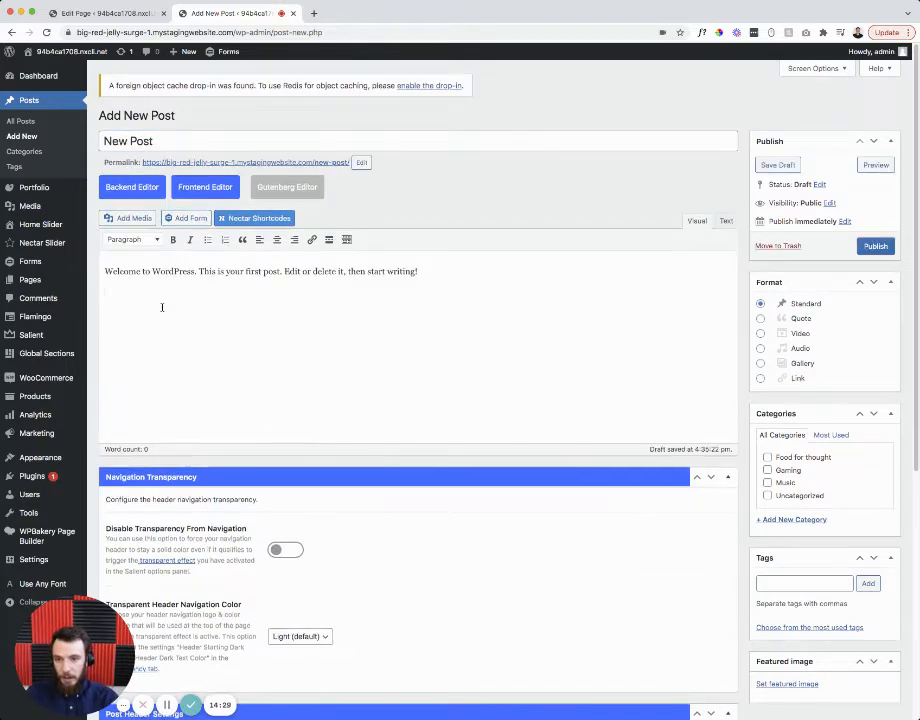
key("super+v")
key("super+v")
scroll(552, 463, "down", 3)
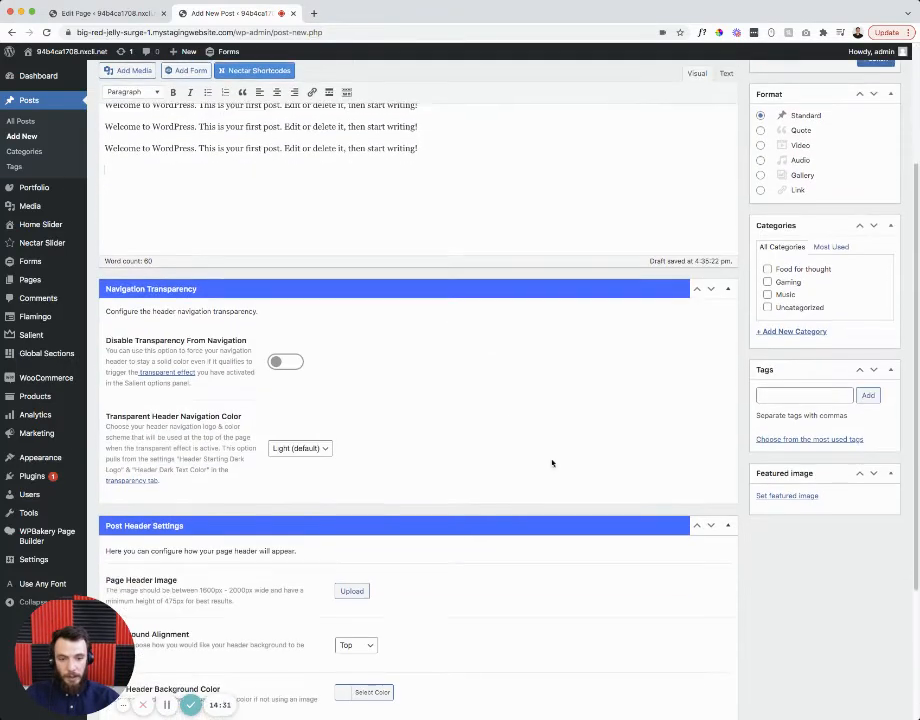
- Set the pink-flowers image as the post's featured image
left_click(779, 497)
left_click(219, 185)
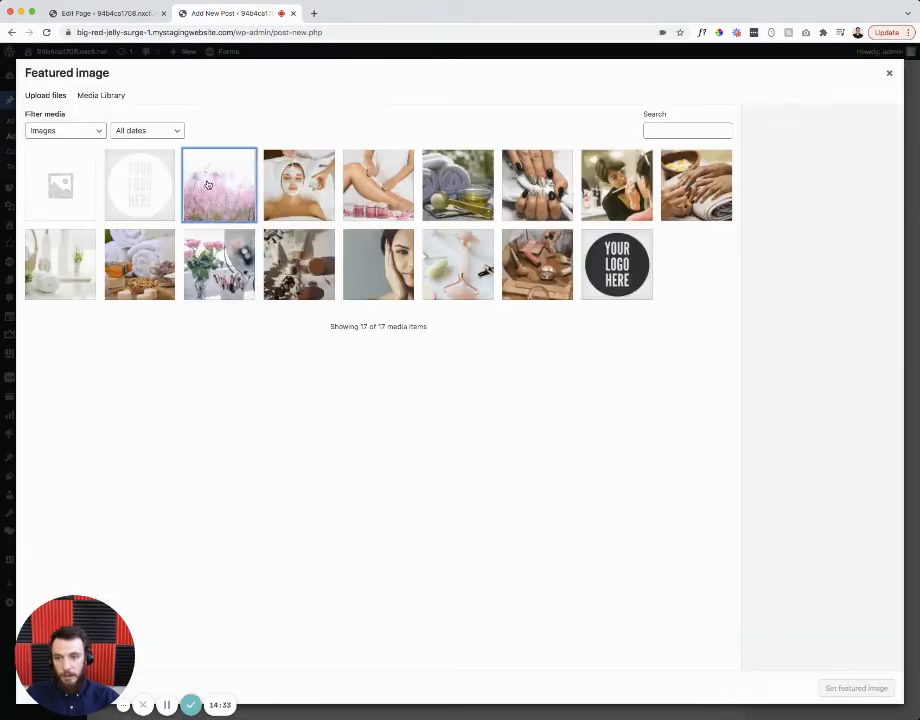
left_click(866, 687)
scroll(805, 443, "up", 2)
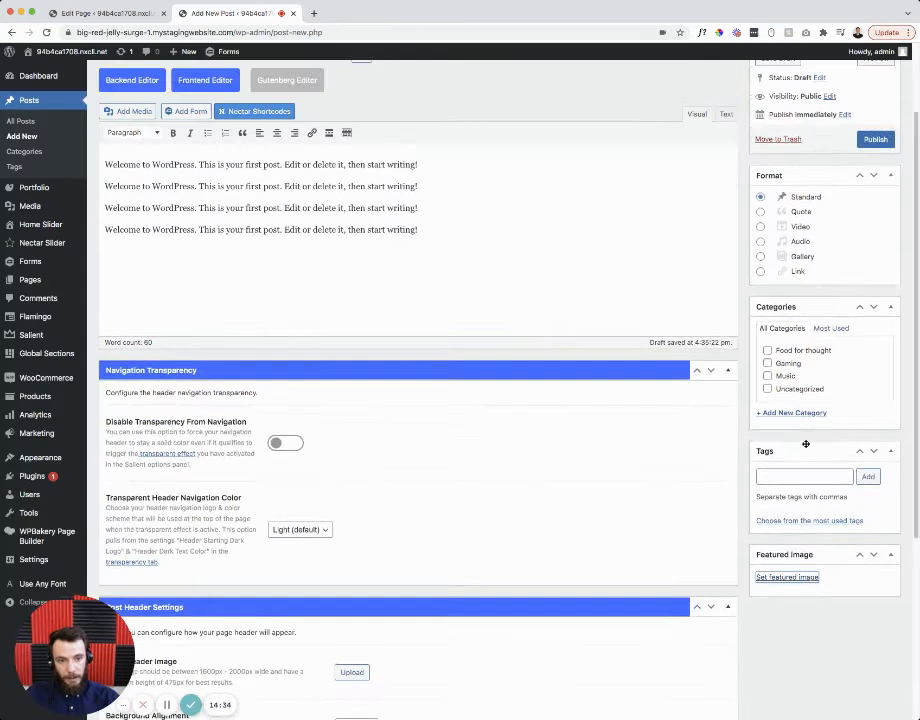
- Assign the Music category and a newly created 'New category'
left_click(767, 376)
left_click(783, 413)
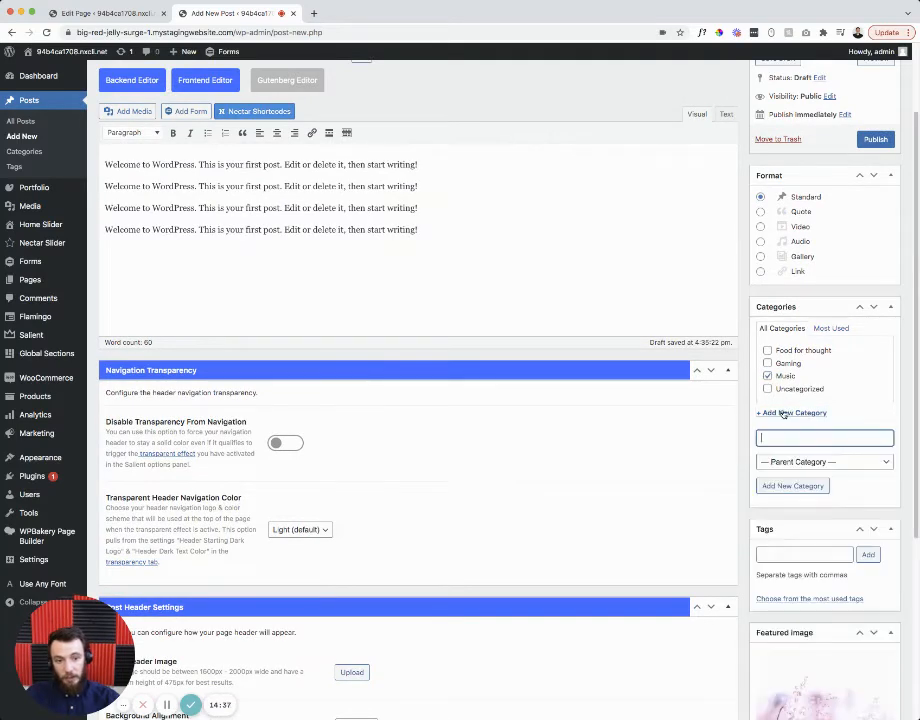
type("New category")
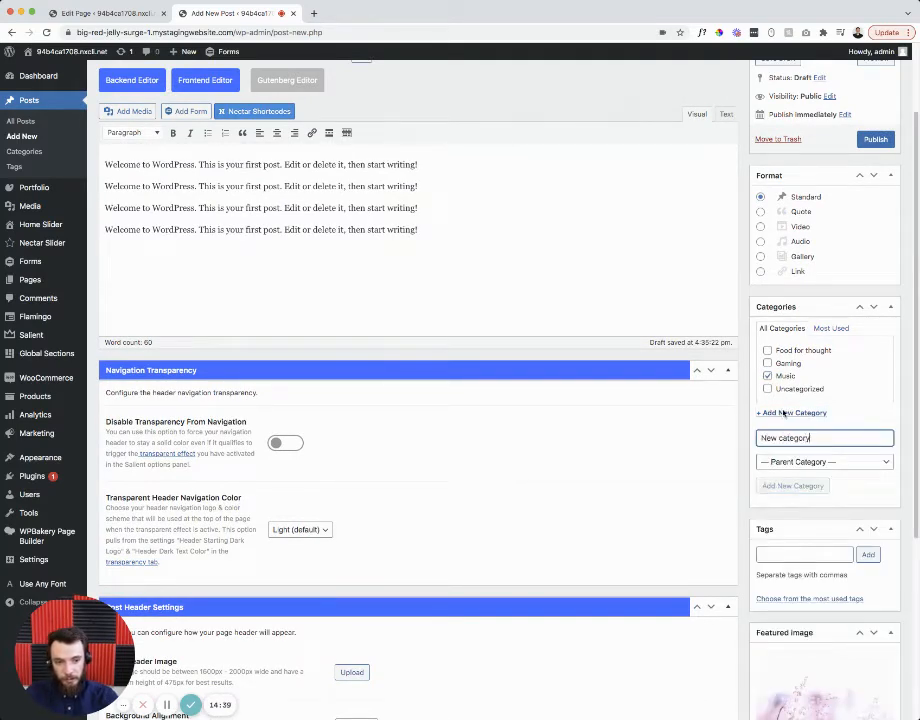
key("Return")
scroll(800, 311, "up", 2)
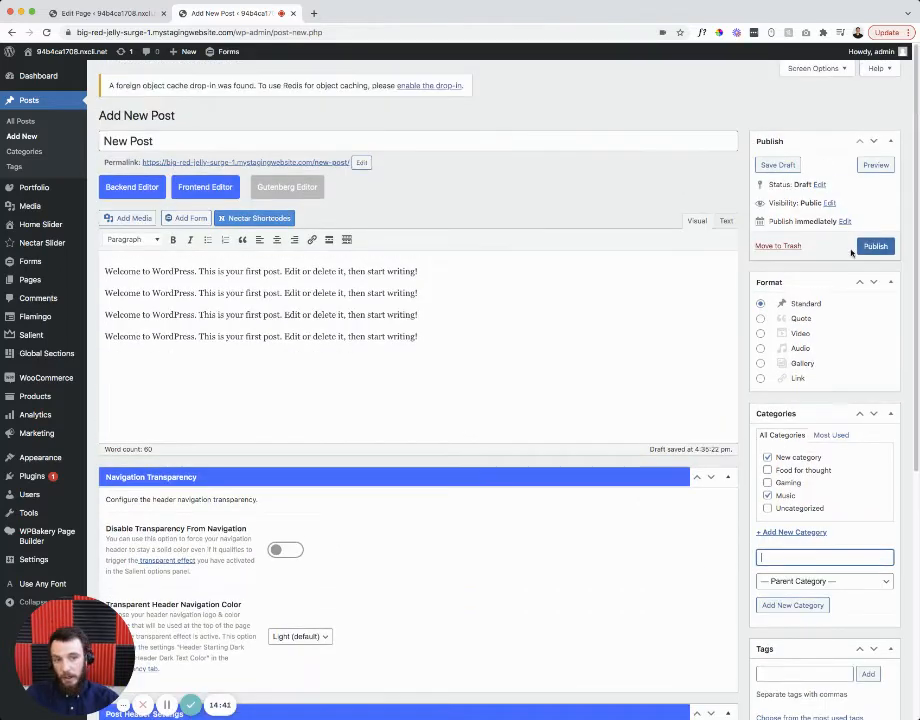
- Move the New Post draft to the Trash
left_click(770, 246)
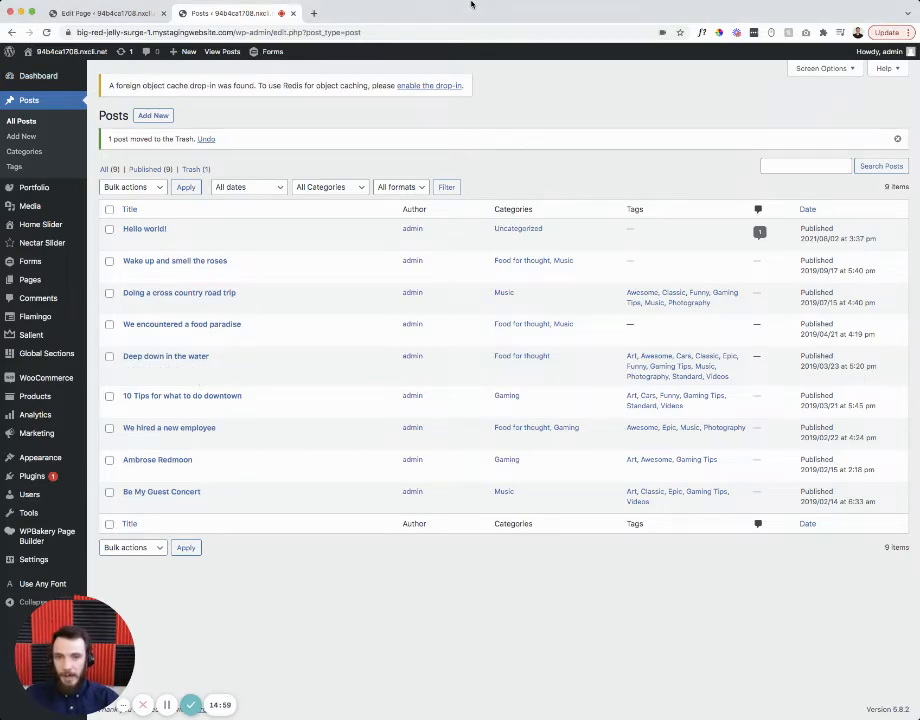
left_click_drag(66, 635, 740, 628)
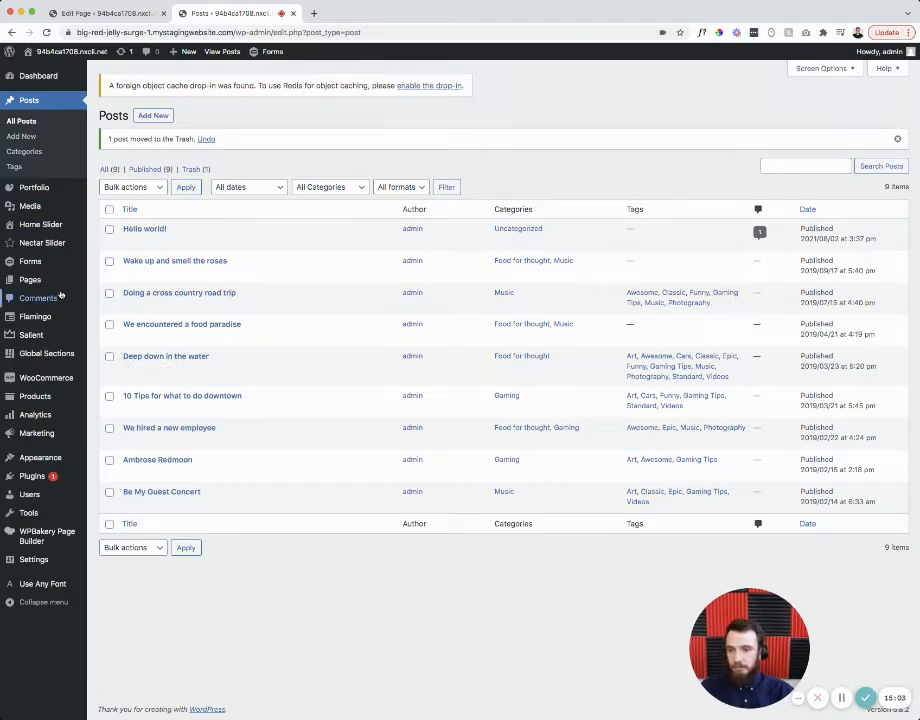
mouse_move(25, 463)
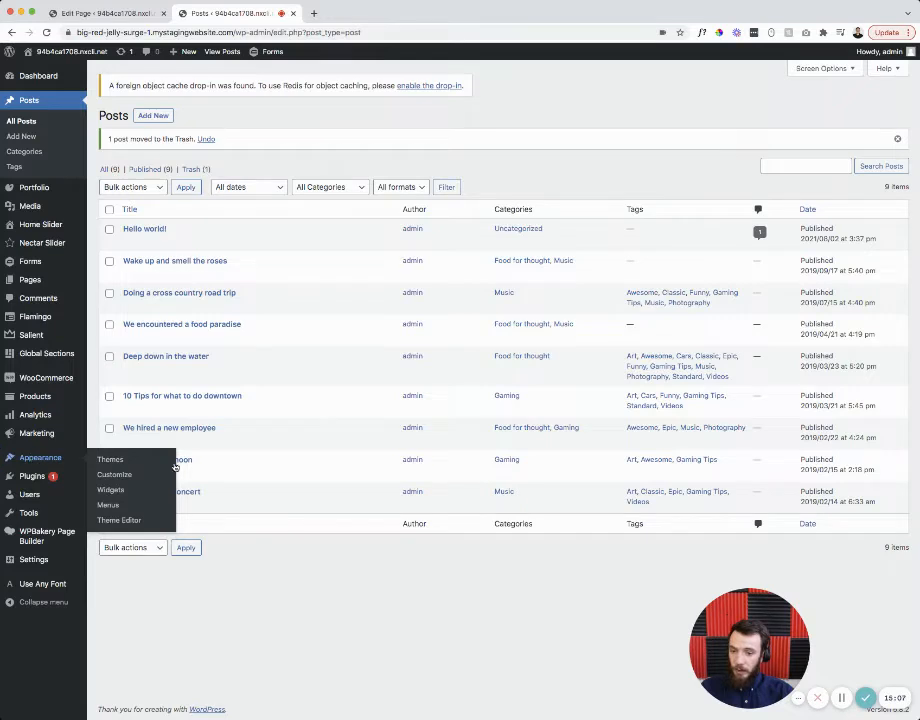
- Open the Corporate 3 menu editor alongside the live homepage in a new tab
left_click(108, 505)
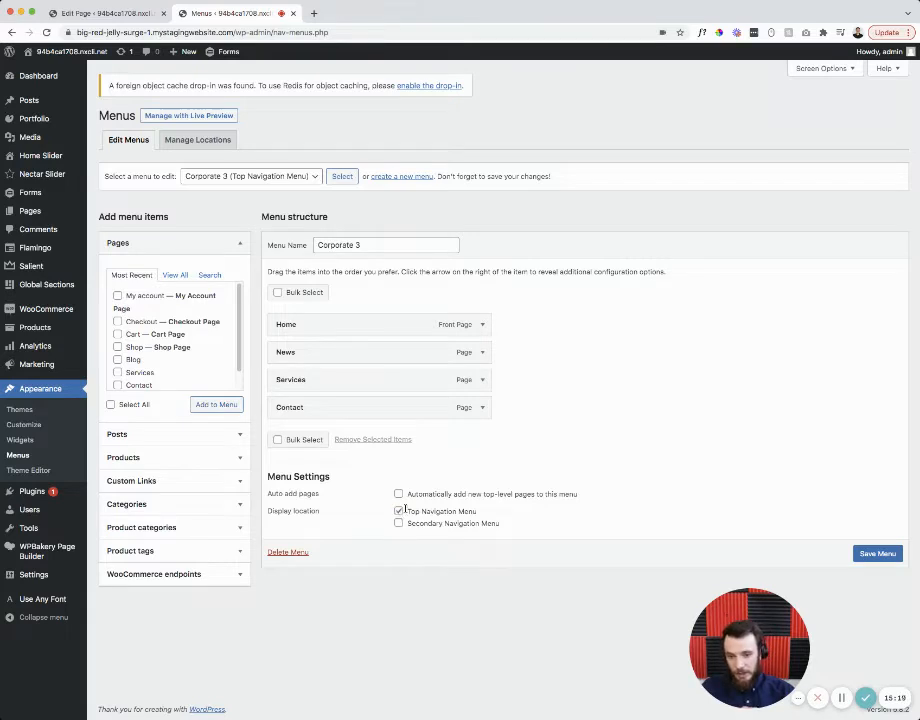
mouse_move(74, 55)
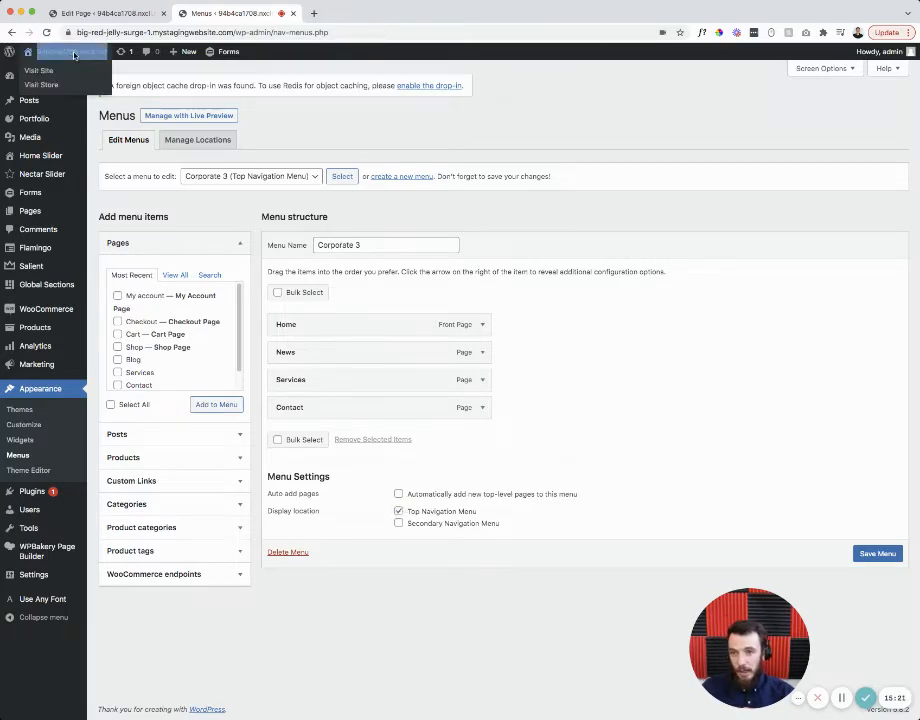
left_click(128, 65)
left_click(349, 14)
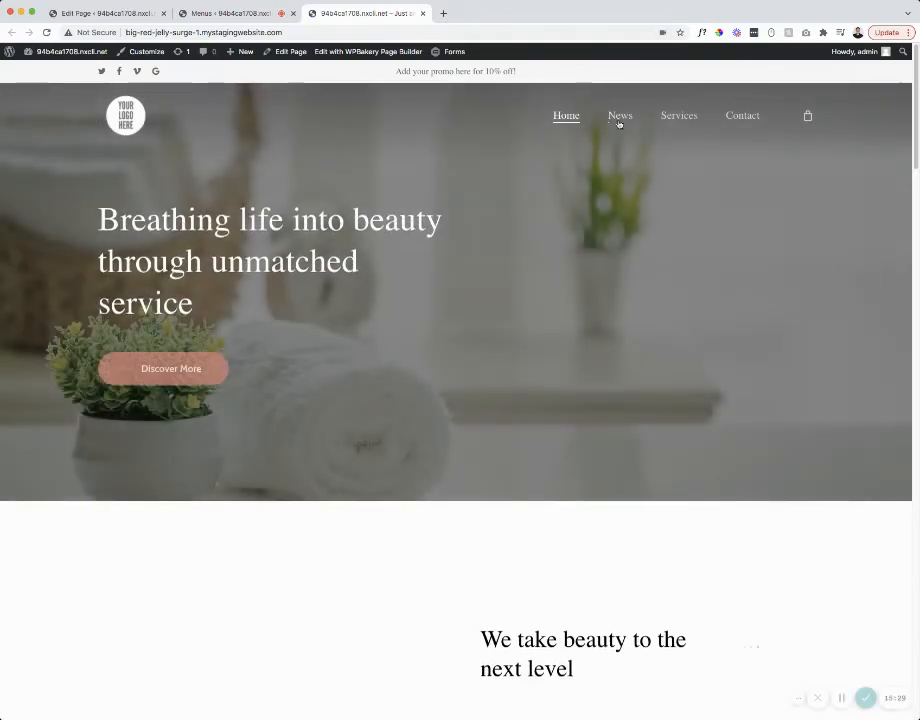
left_click(242, 15)
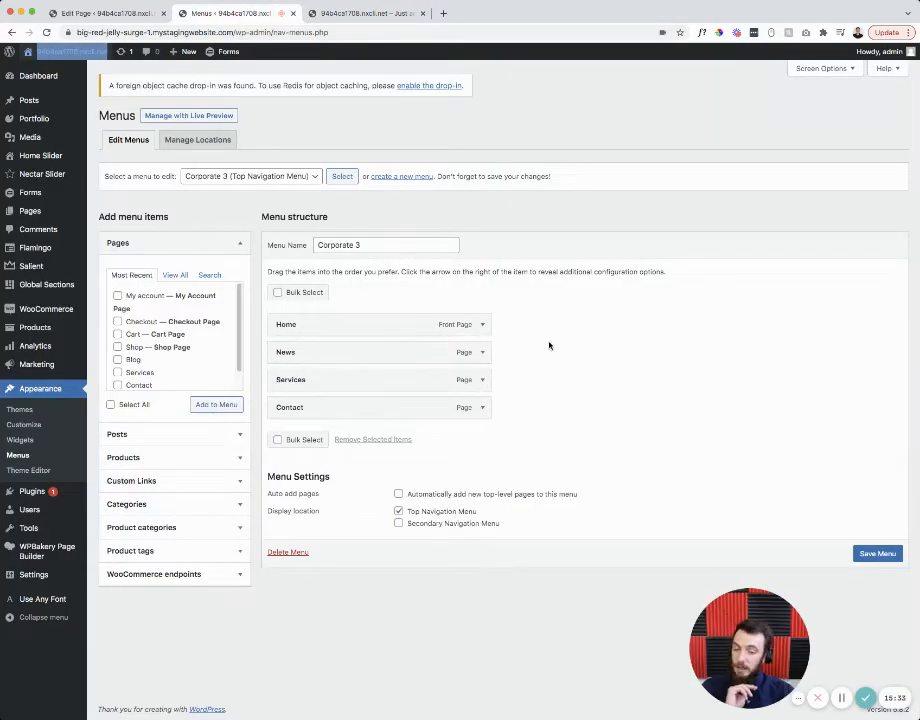
left_click(350, 13)
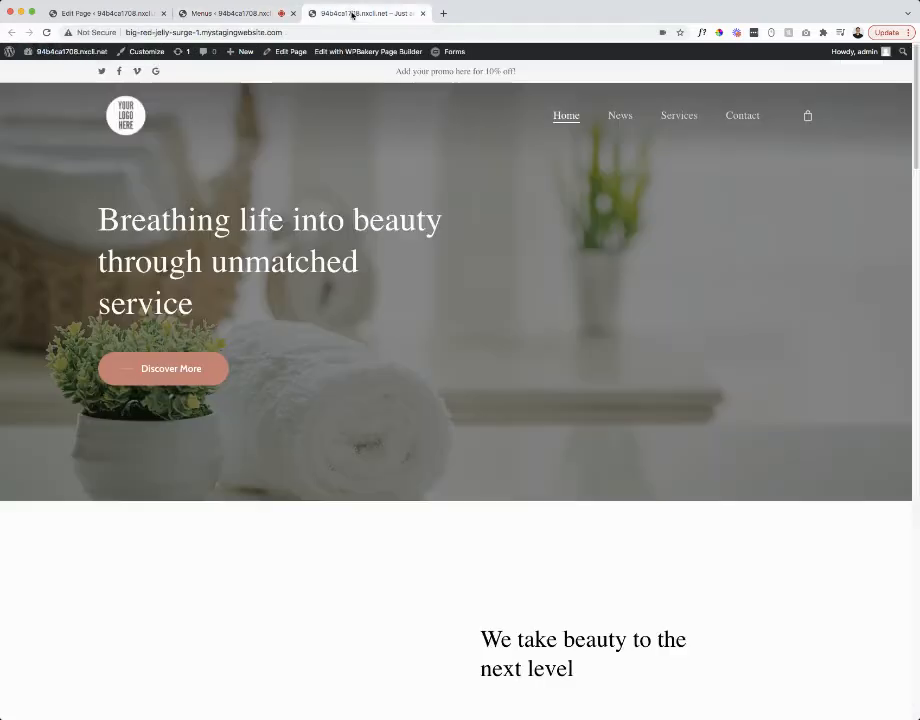
- Nest News under Home, save the menu, and check the live dropdown
left_click(278, 16)
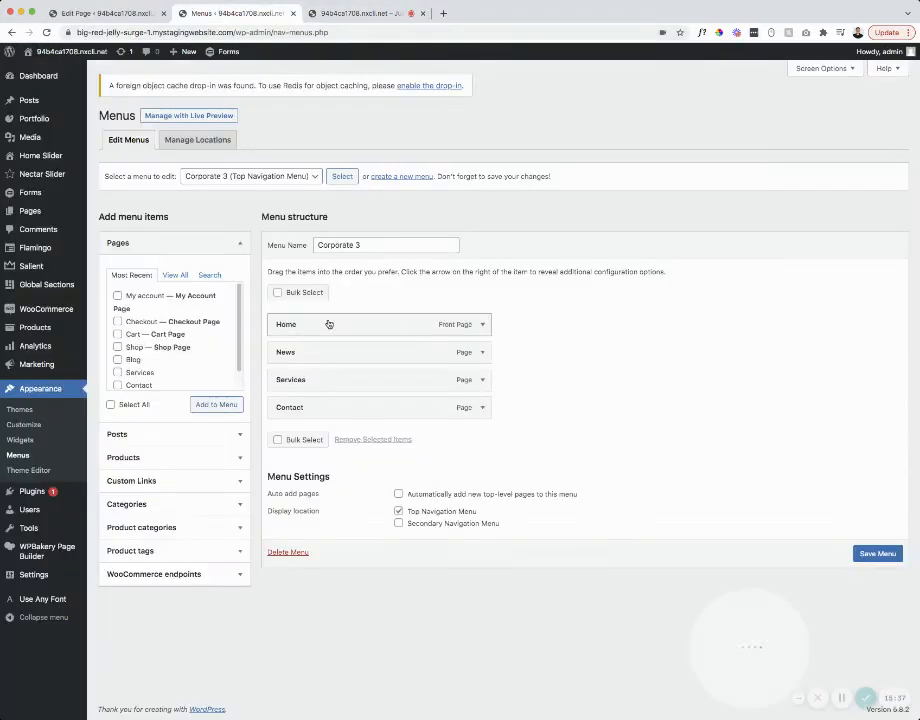
left_click(338, 13)
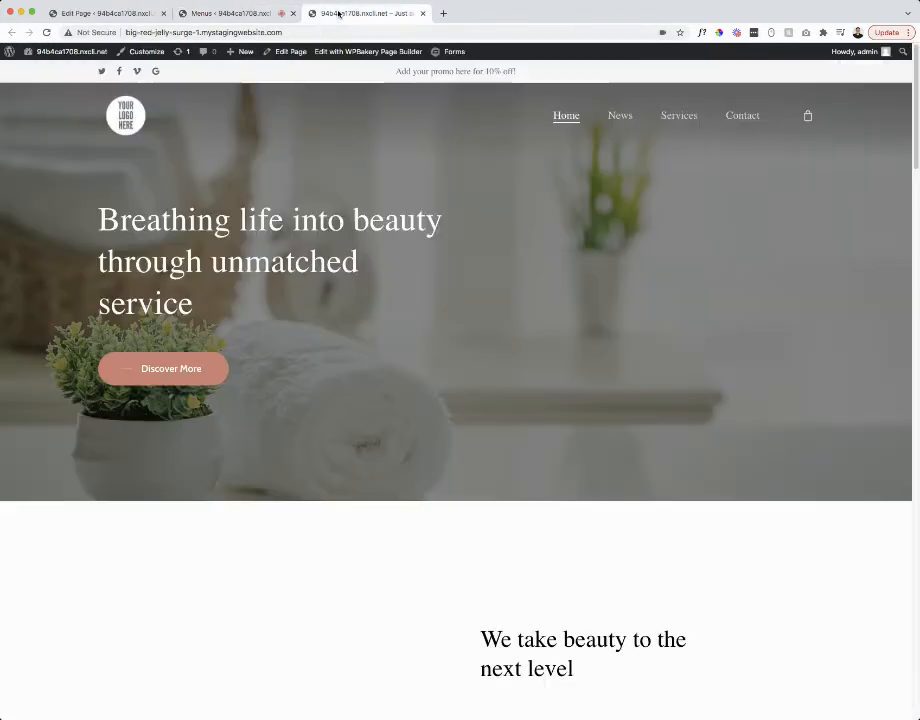
left_click(228, 14)
mouse_move(310, 353)
left_mouse_down()
mouse_move(324, 358)
mouse_move(297, 354)
left_mouse_up()
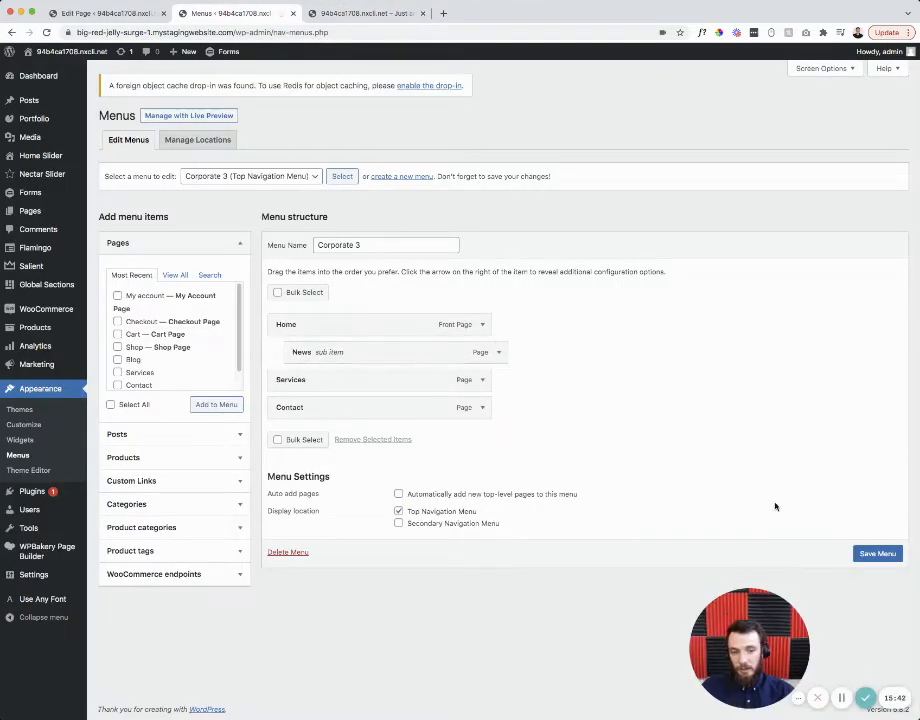
left_click(878, 553)
left_click(368, 14)
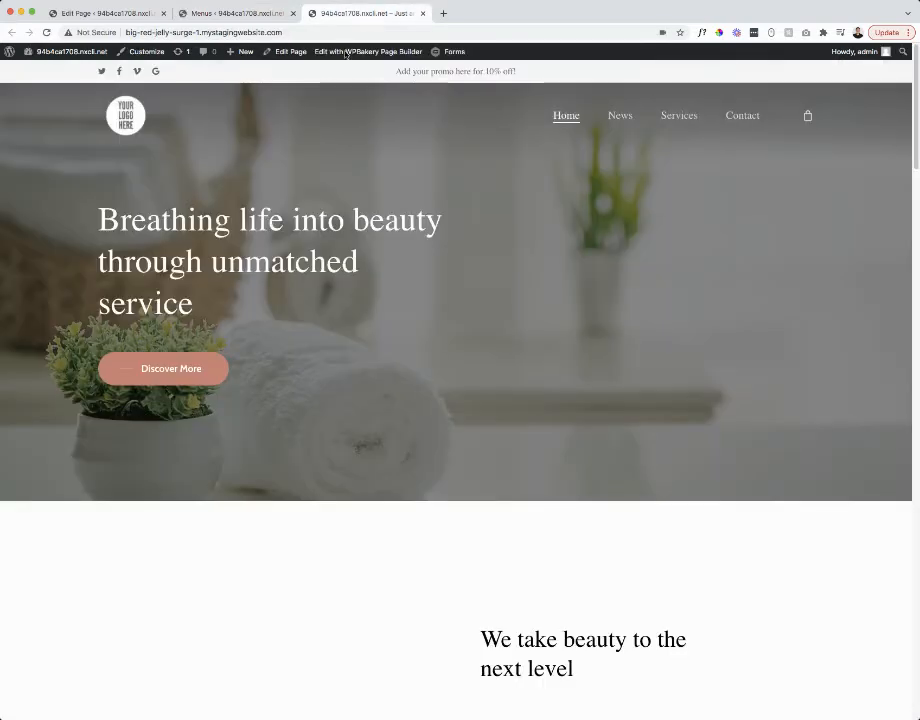
key("super+r")
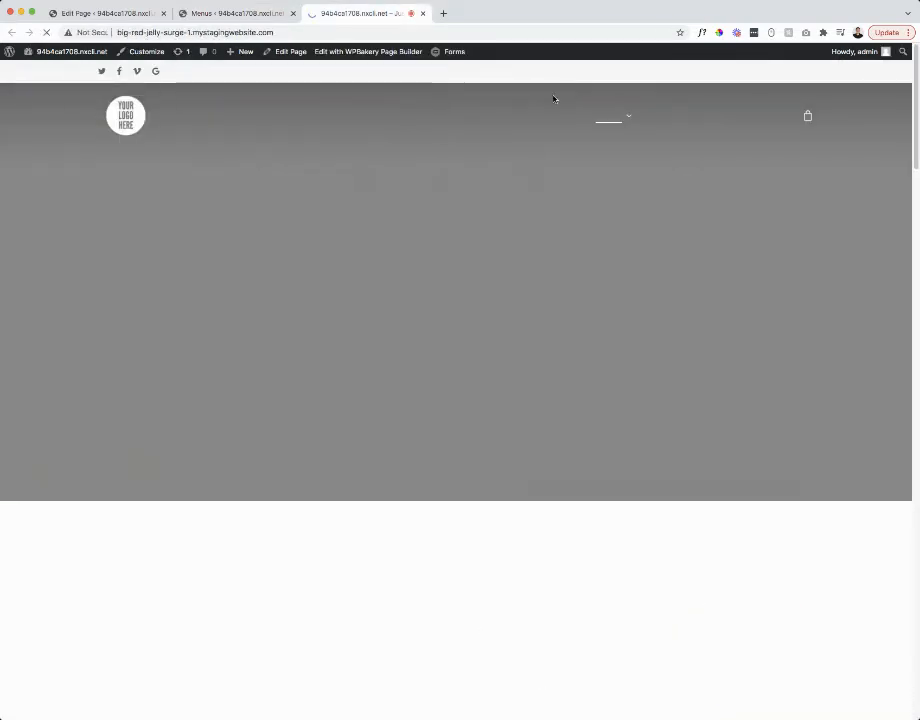
mouse_move(614, 118)
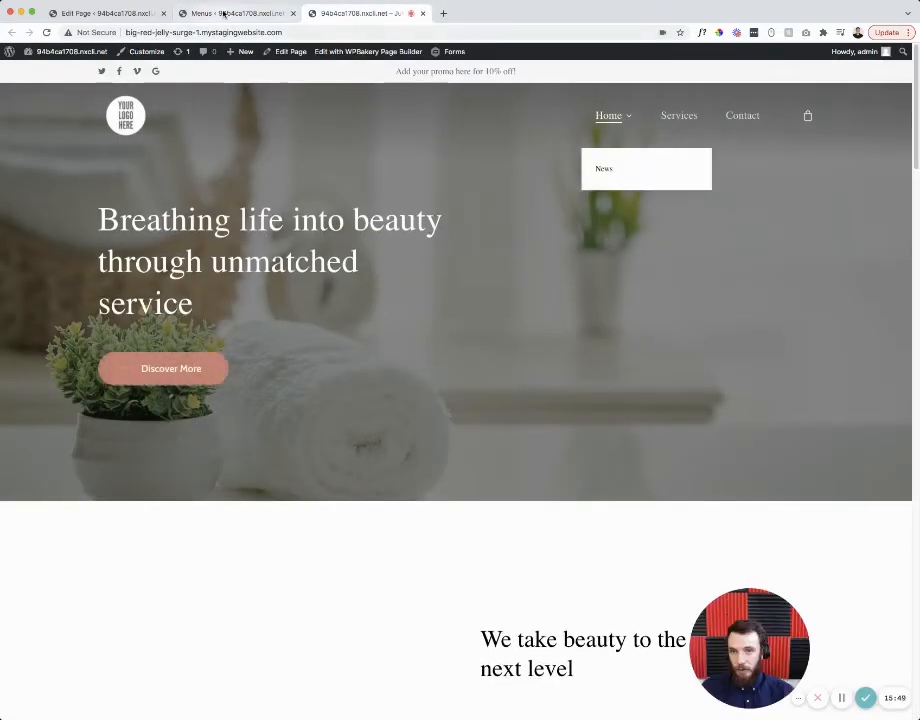
- Nest Services under News and Contact under Services, save, and recheck the live site
left_click(222, 14)
left_click_drag(321, 418, 413, 443)
left_click(884, 590)
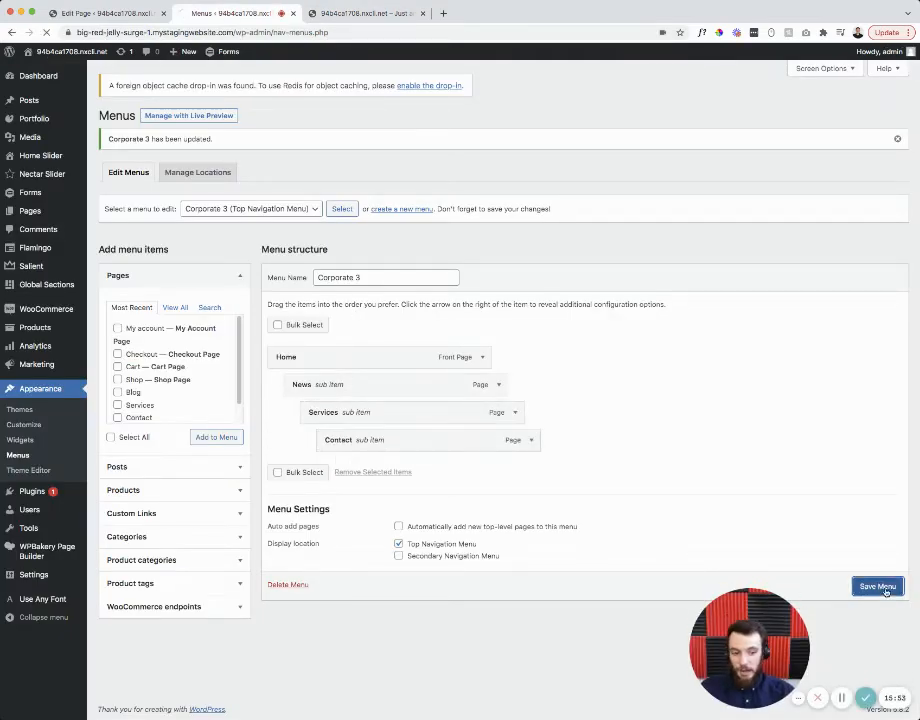
left_click(358, 12)
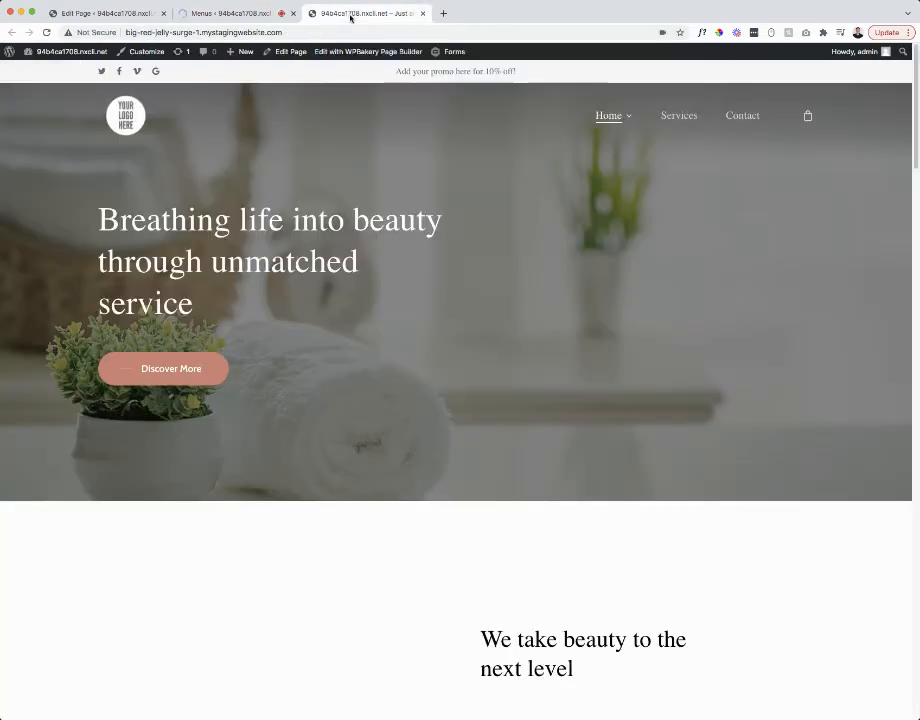
left_click(47, 33)
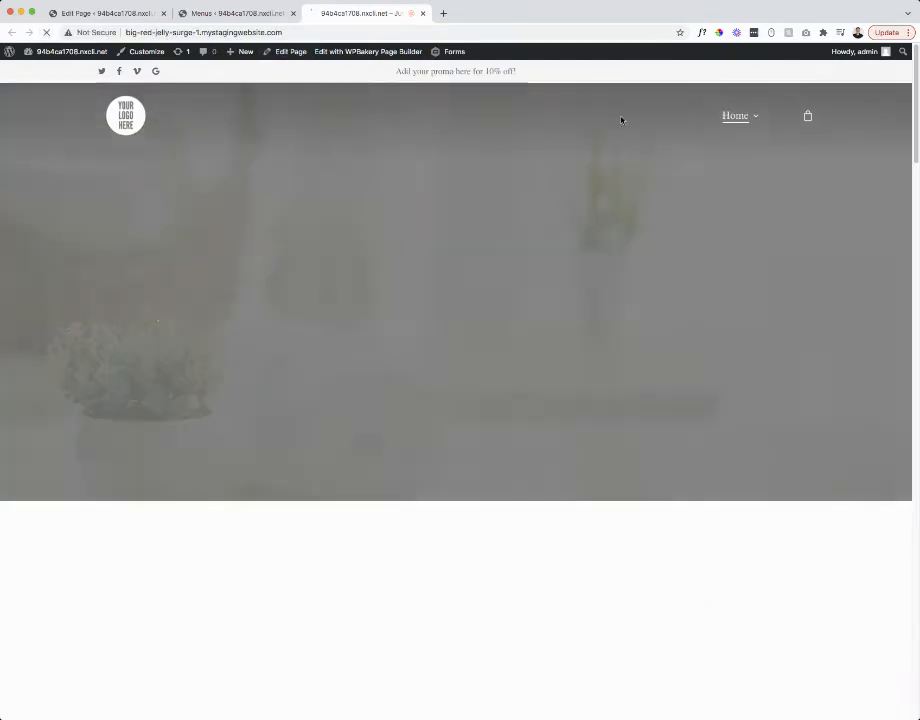
mouse_move(756, 122)
mouse_move(735, 170)
mouse_move(628, 171)
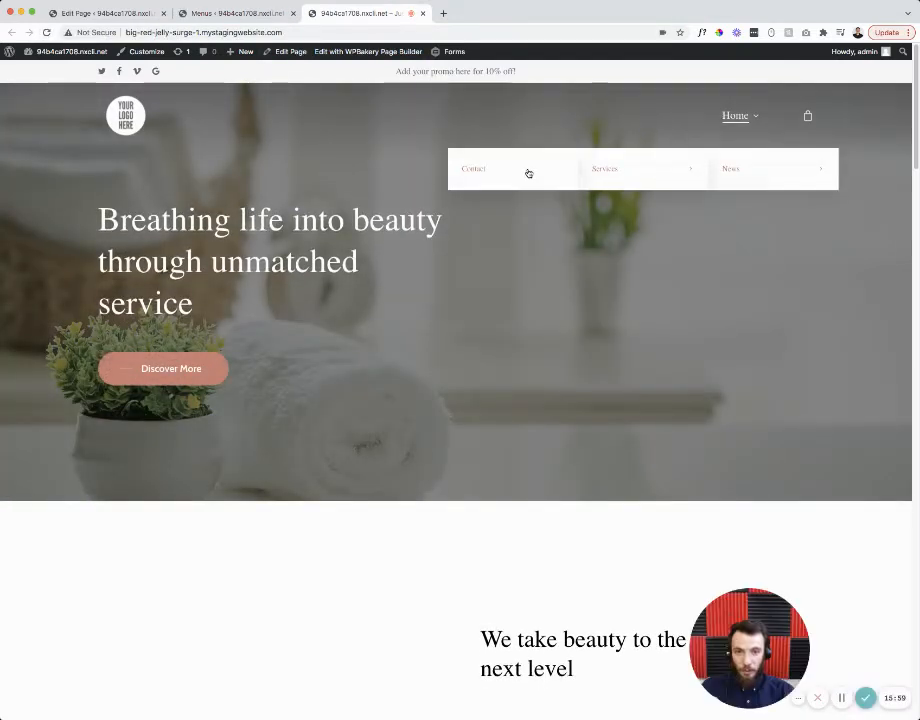
left_click(236, 13)
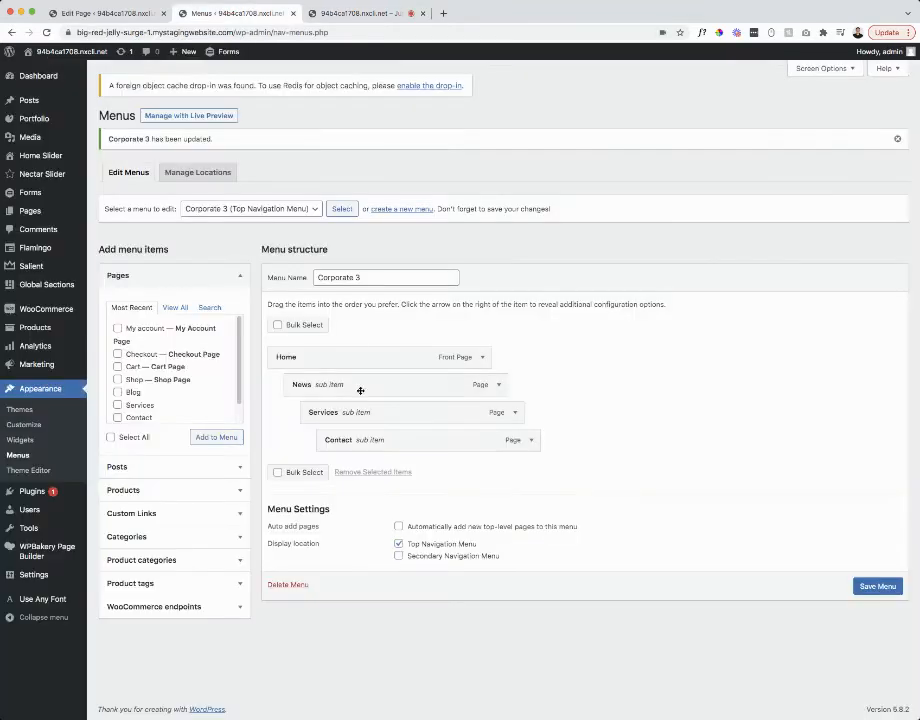
- Move the nested menu items back to top level, add the News page, and remove the duplicate News item
left_click_drag(339, 389, 325, 387)
left_click_drag(360, 413, 330, 441)
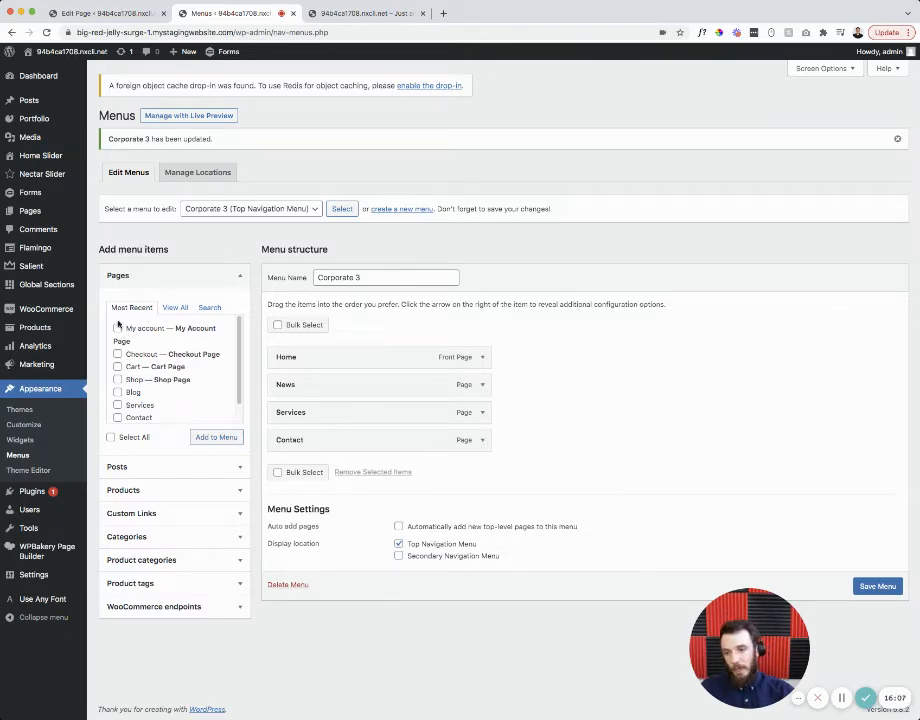
left_click(175, 309)
scroll(135, 350, "down", 5)
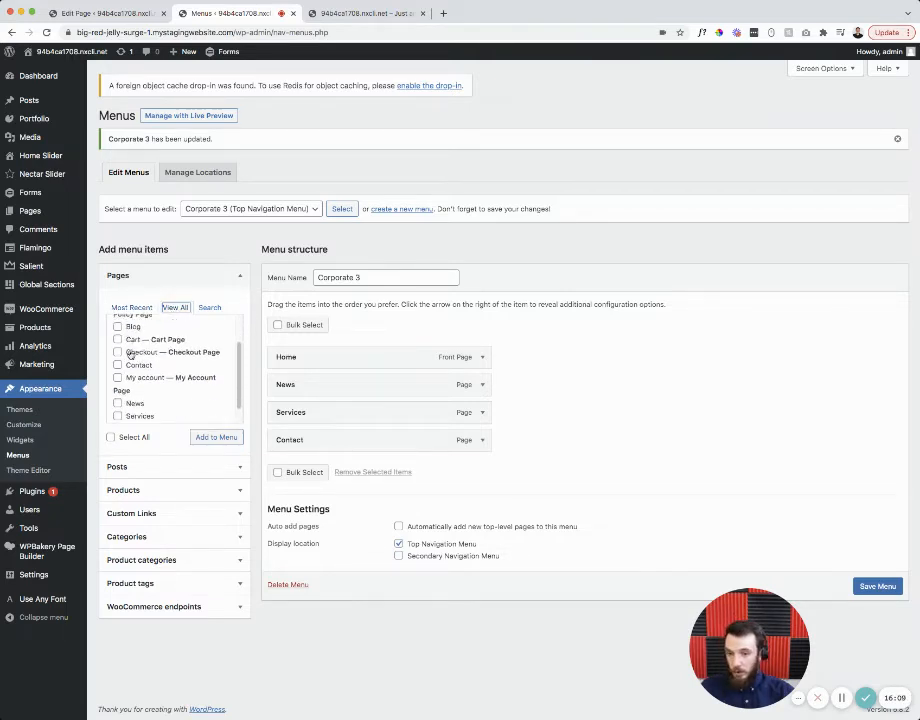
left_click(118, 386)
left_click(200, 440)
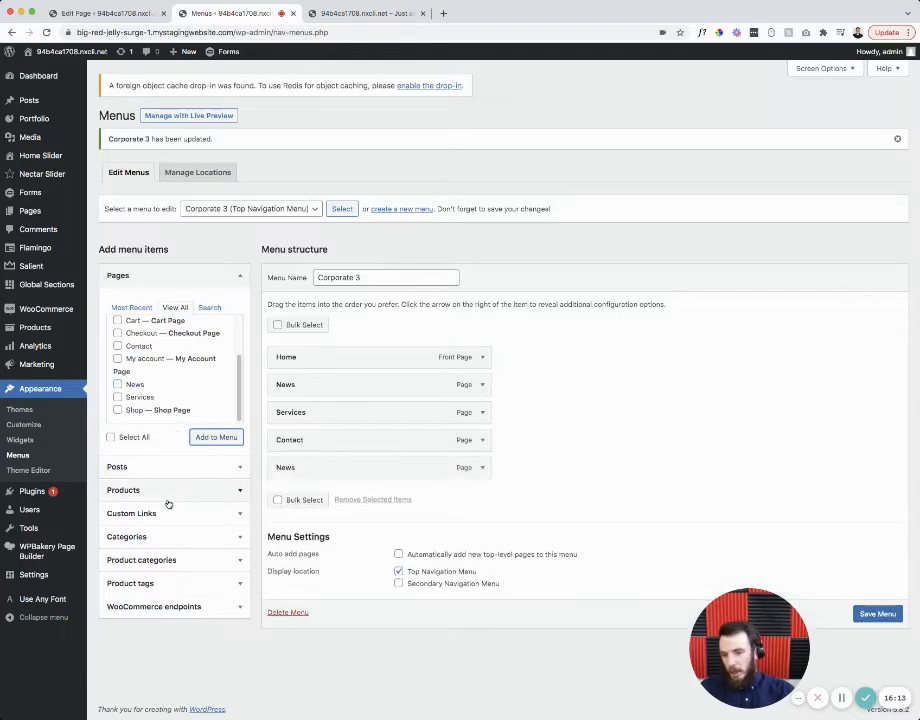
left_click(484, 469)
scroll(400, 480, "down", 2)
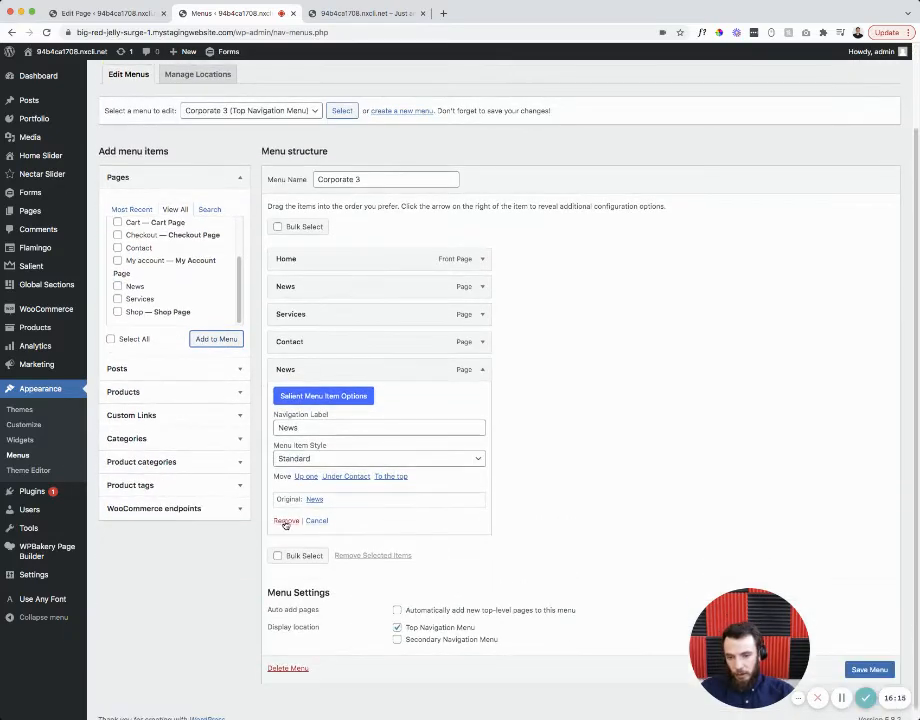
left_click(284, 521)
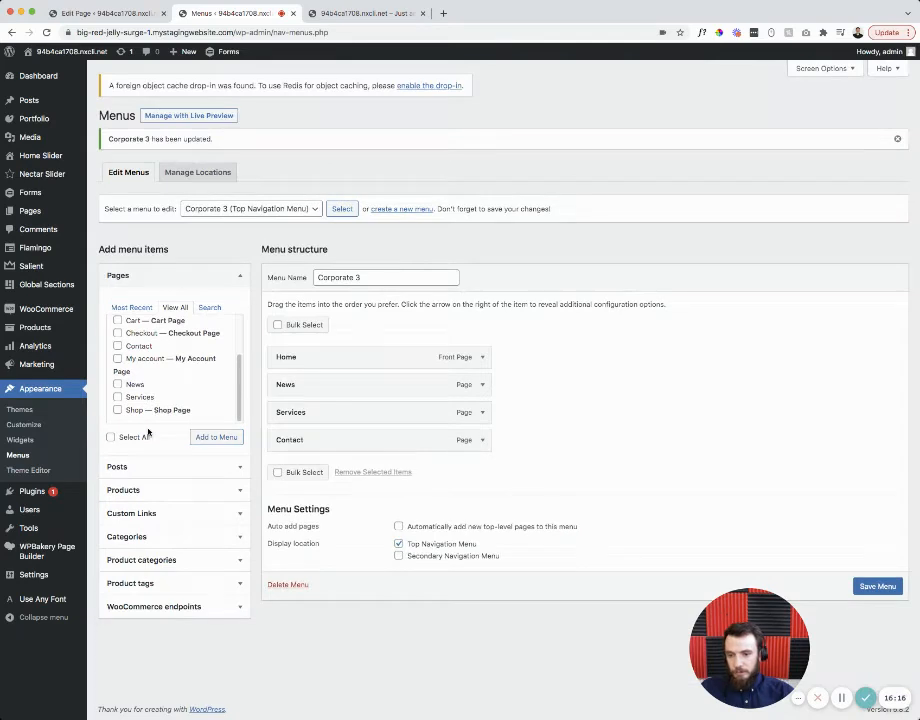
- Add a custom link to google.com with link text Google to Corporate 3 and save the menu
left_click(148, 515)
left_click(172, 381)
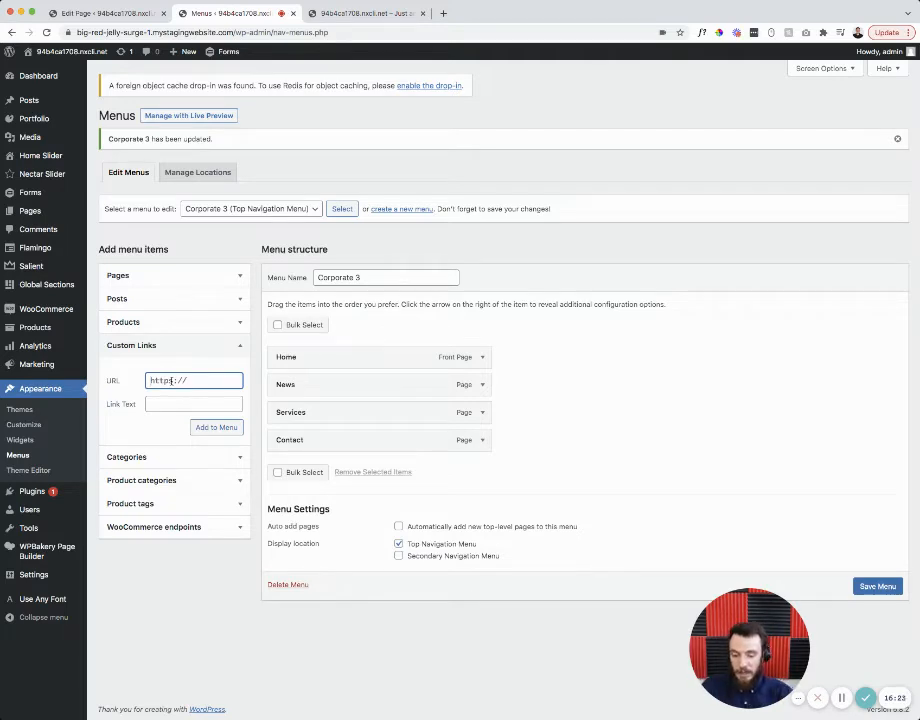
key("Tab")
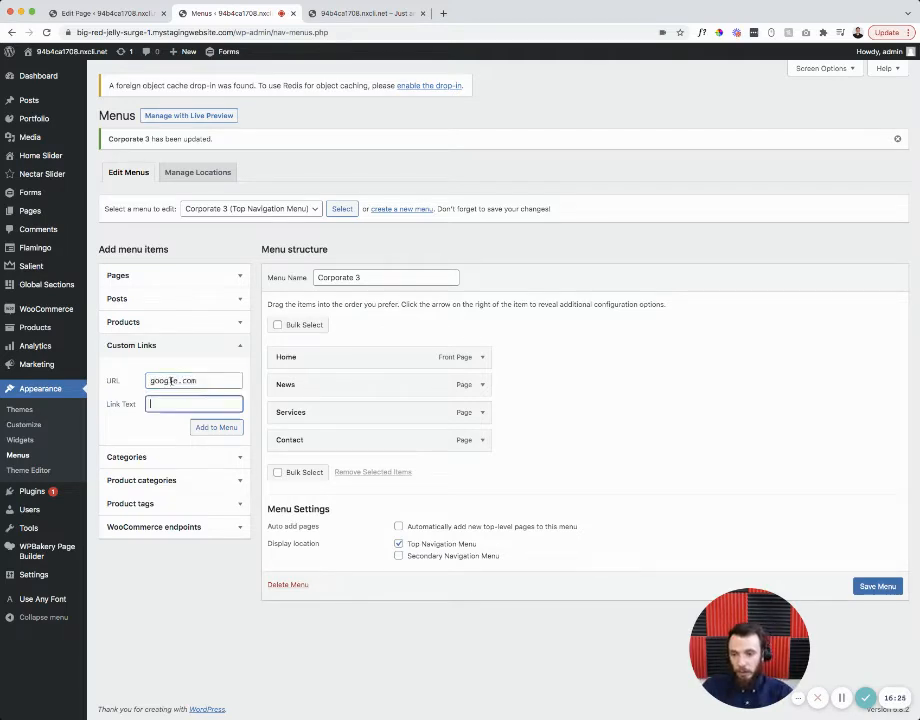
left_click(201, 427)
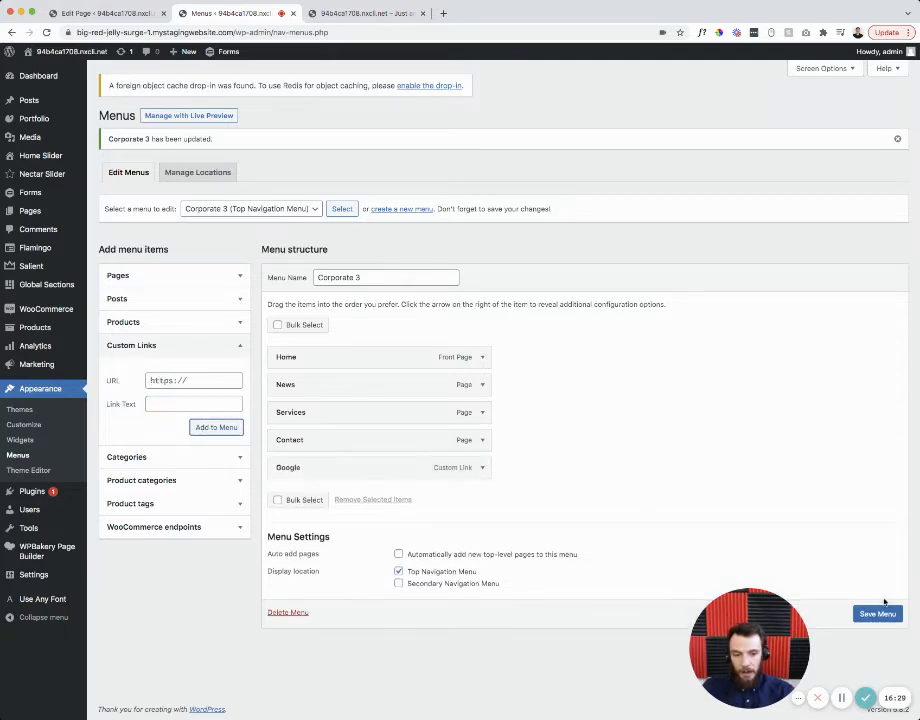
left_click(877, 616)
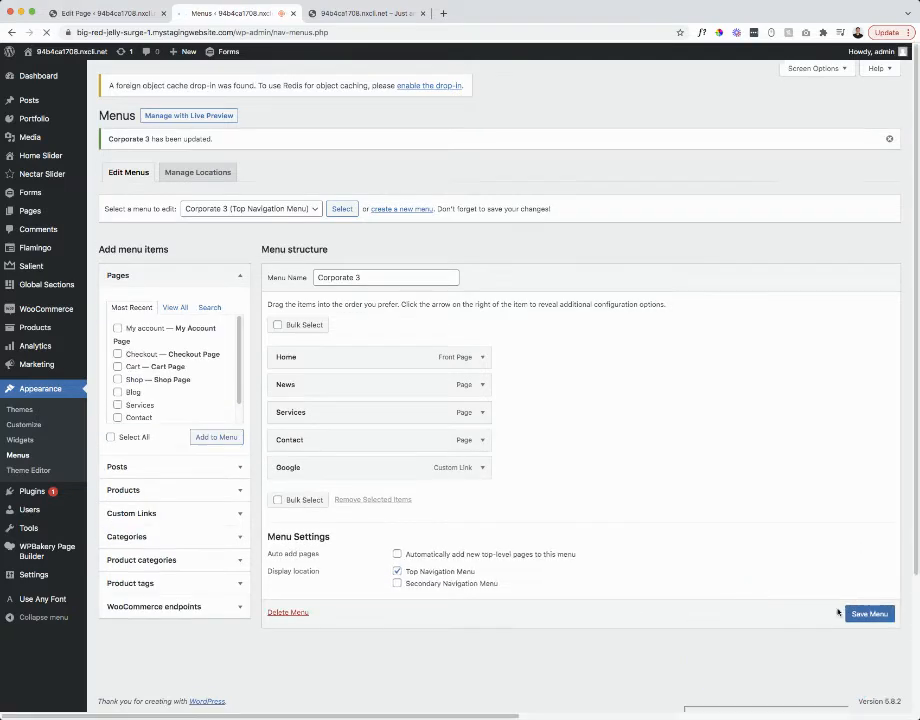
- On the live site, follow the Google link in the navigation and come back to the site
left_click(350, 13)
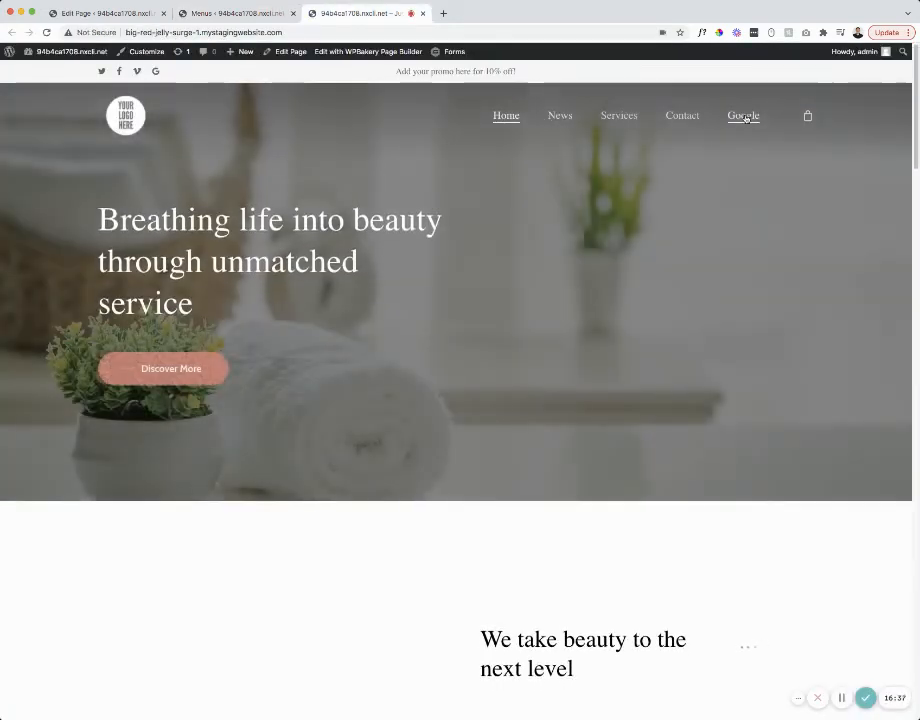
left_click(745, 117)
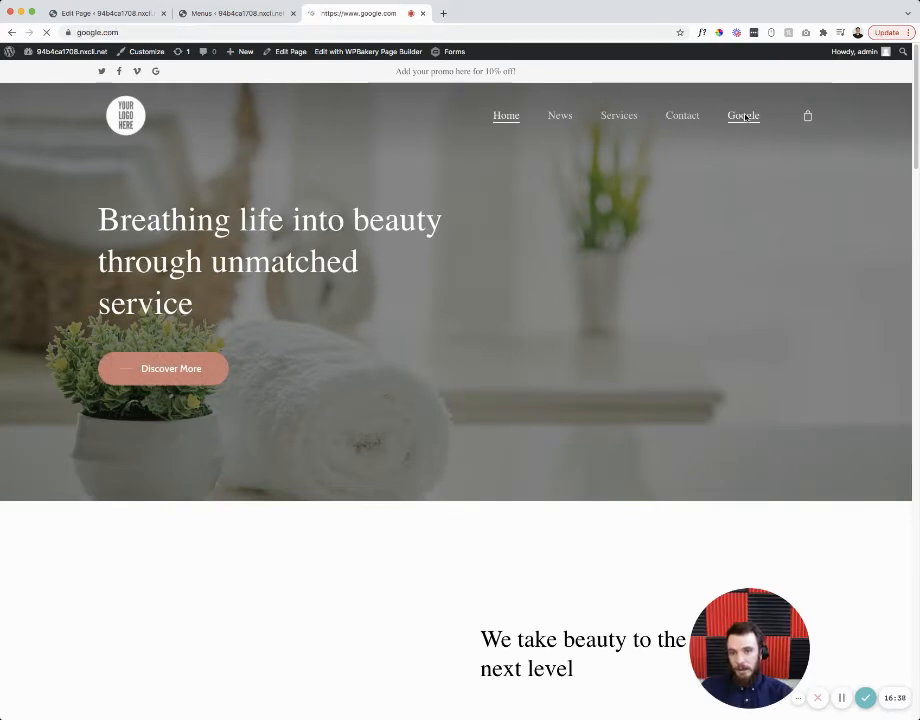
left_click(12, 32)
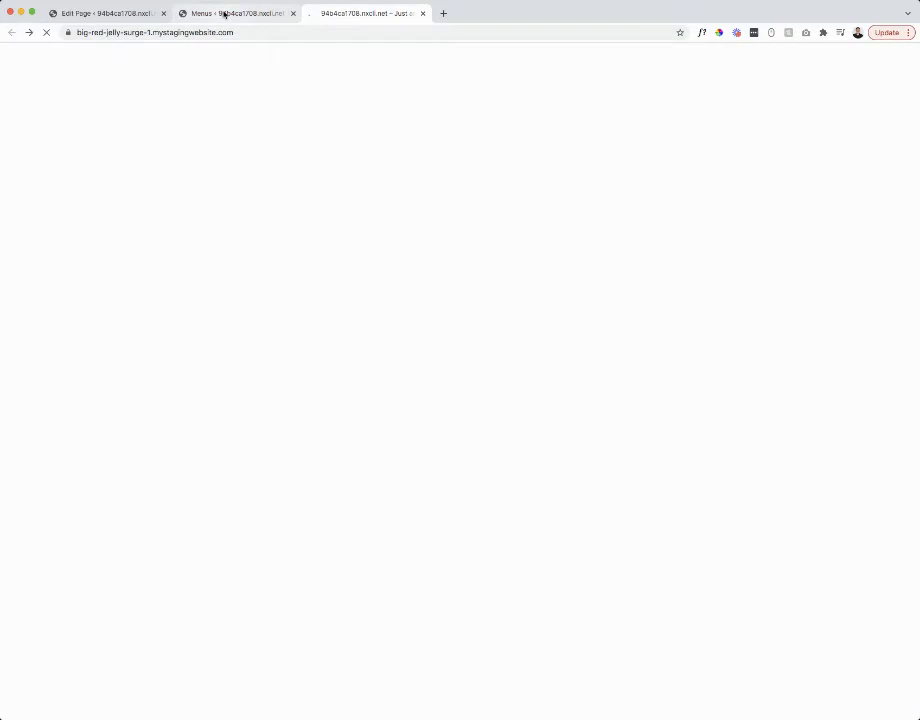
- Remove the Google item from the Corporate 3 menu structure
left_click(222, 14)
left_click(483, 468)
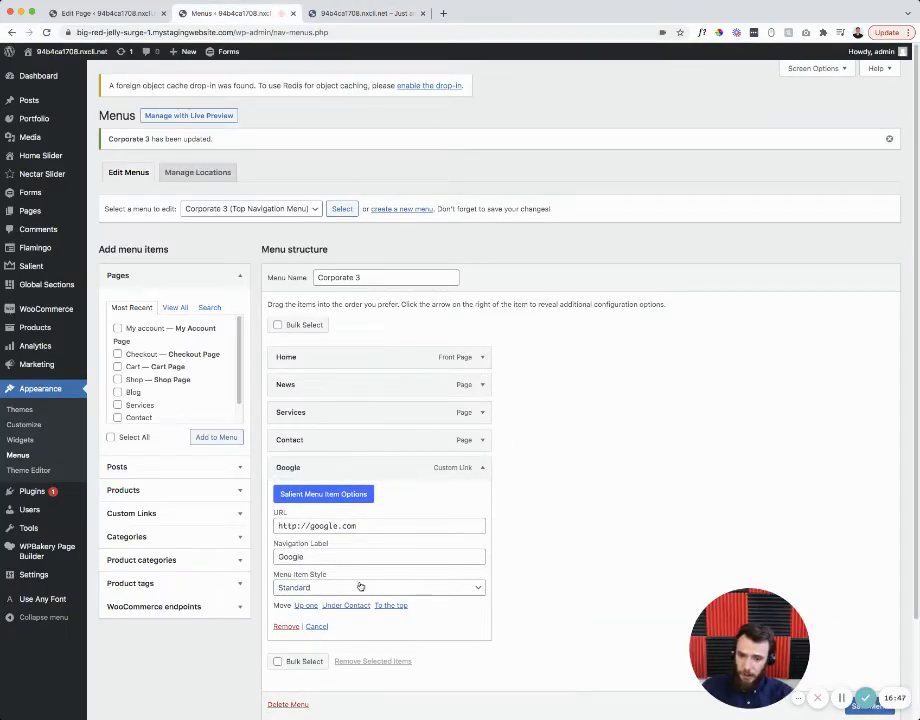
left_click(286, 626)
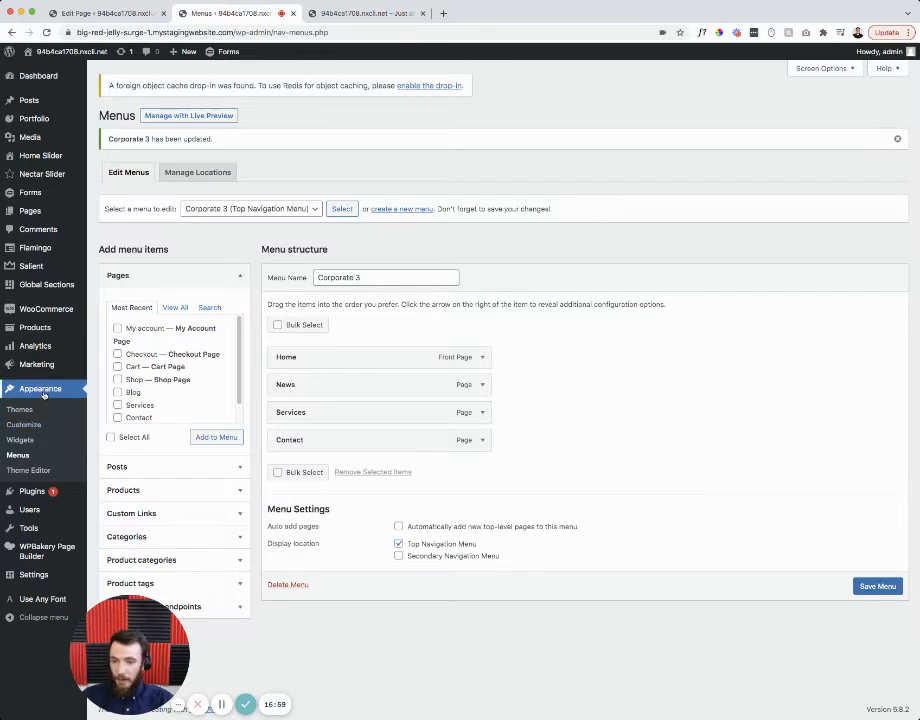
- Go to the Widgets screen and expand Footer Area 1 to show its Home, News, Services and Contact links
left_click(19, 440)
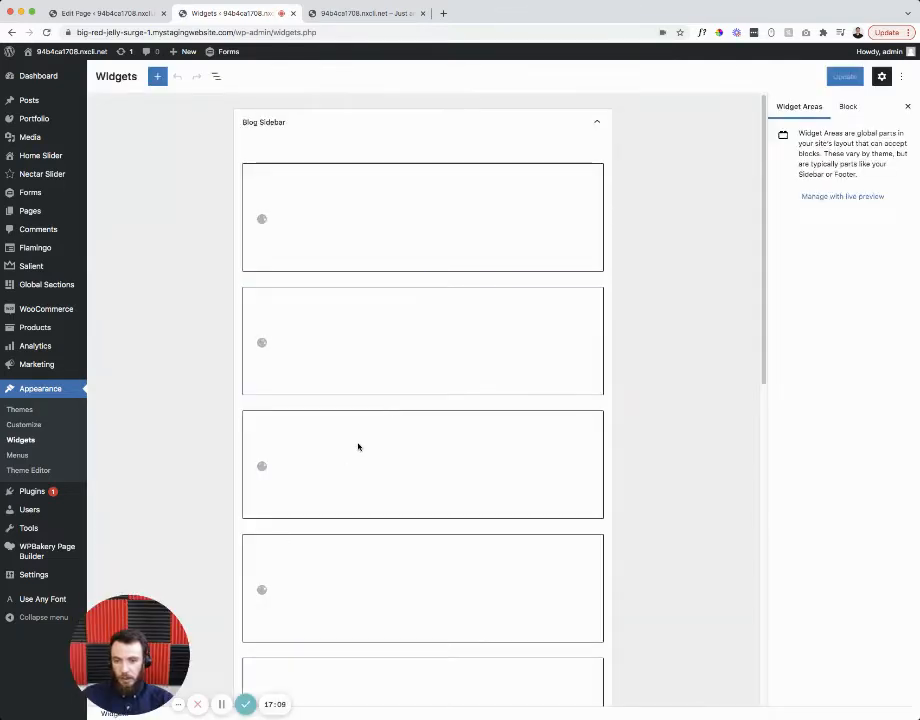
scroll(406, 400, "down", 3)
scroll(404, 381, "up", 3)
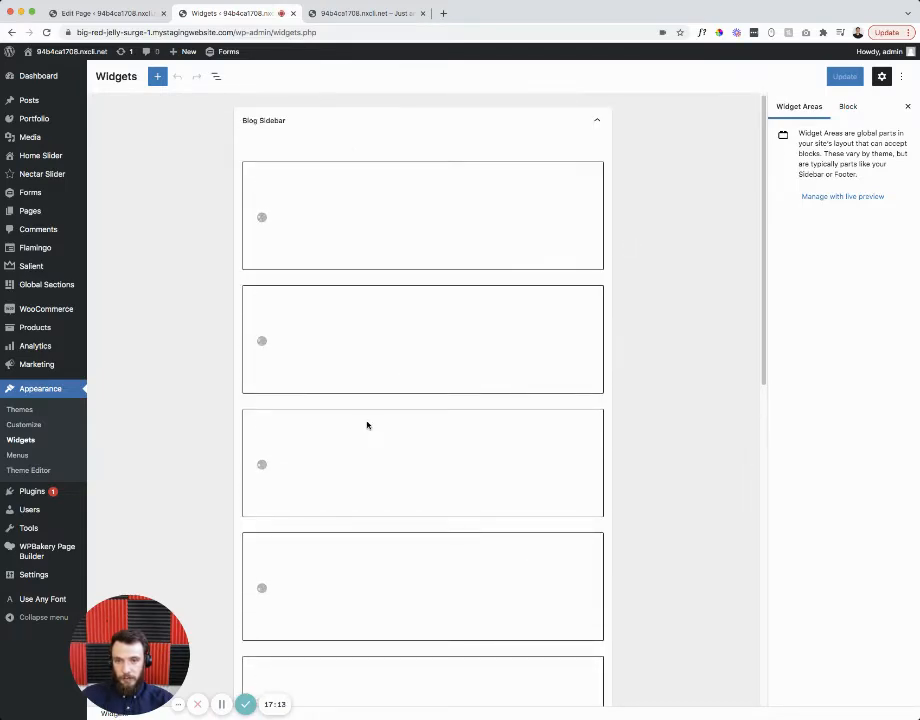
scroll(369, 236, "down", 3)
scroll(369, 236, "down", 5)
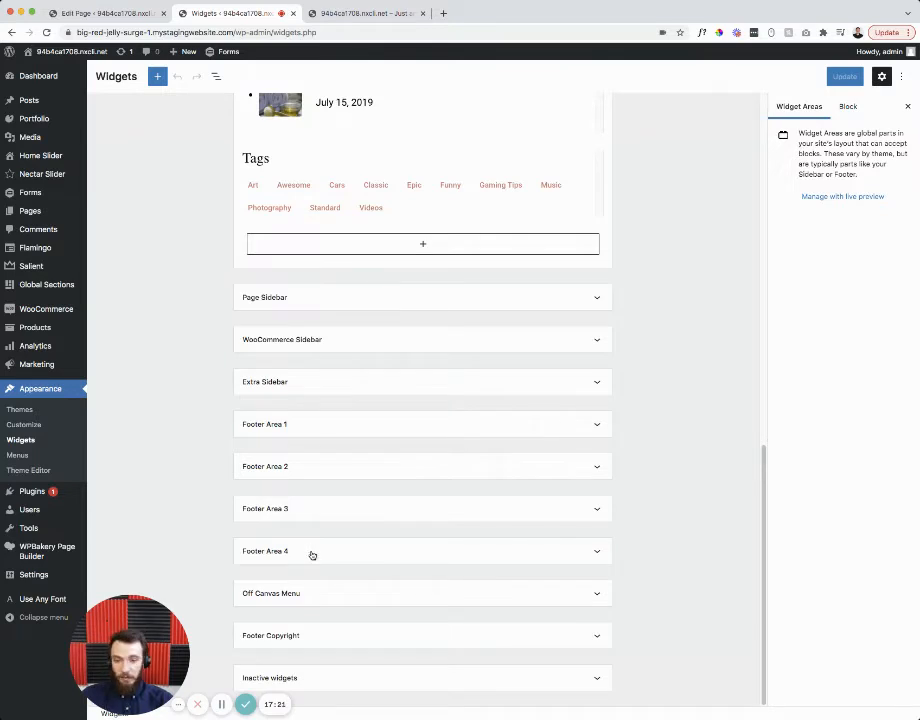
left_click(304, 424)
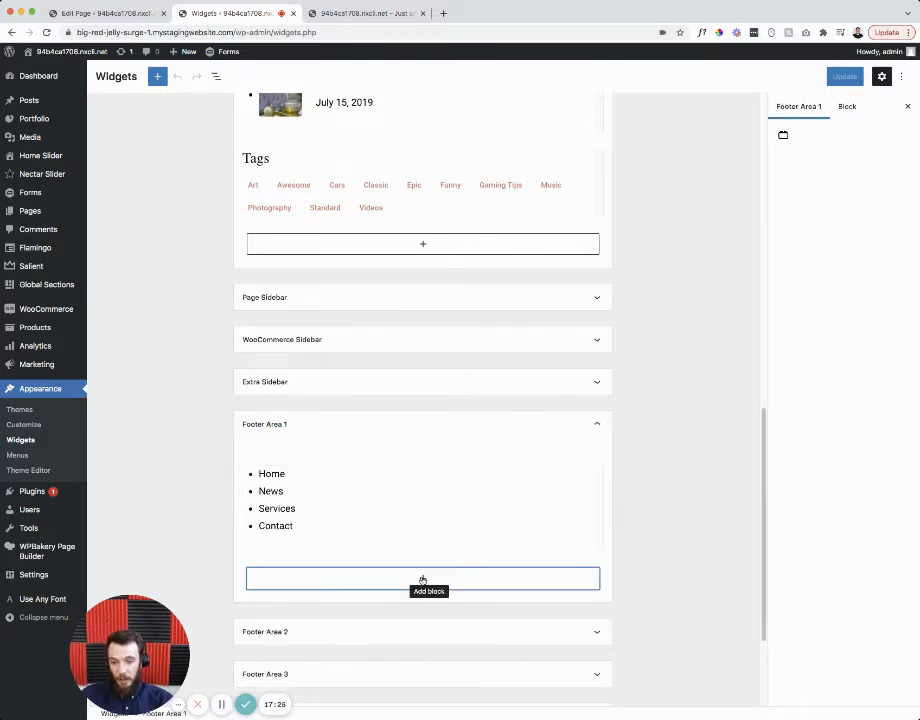
- Start adding a block to Footer Area 1 and browse the full block library
left_click(421, 579)
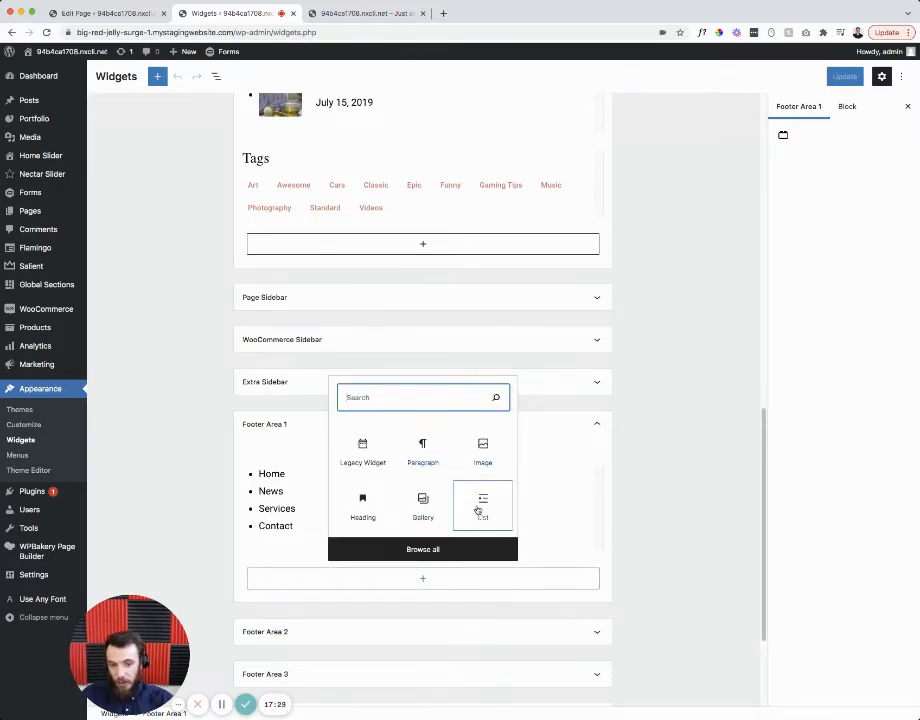
left_click(431, 550)
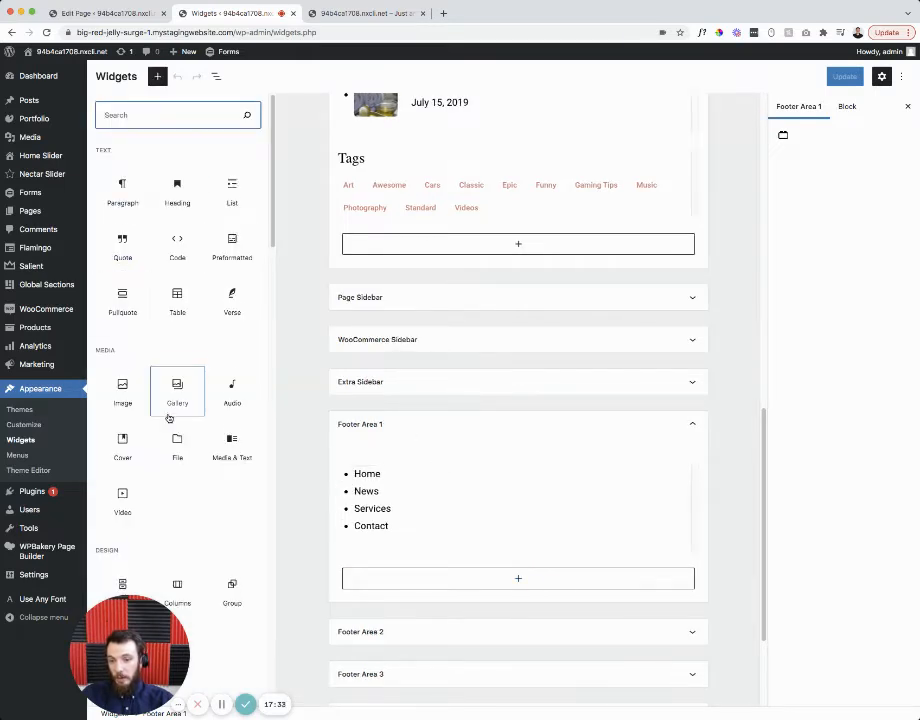
scroll(178, 412, "down", 2)
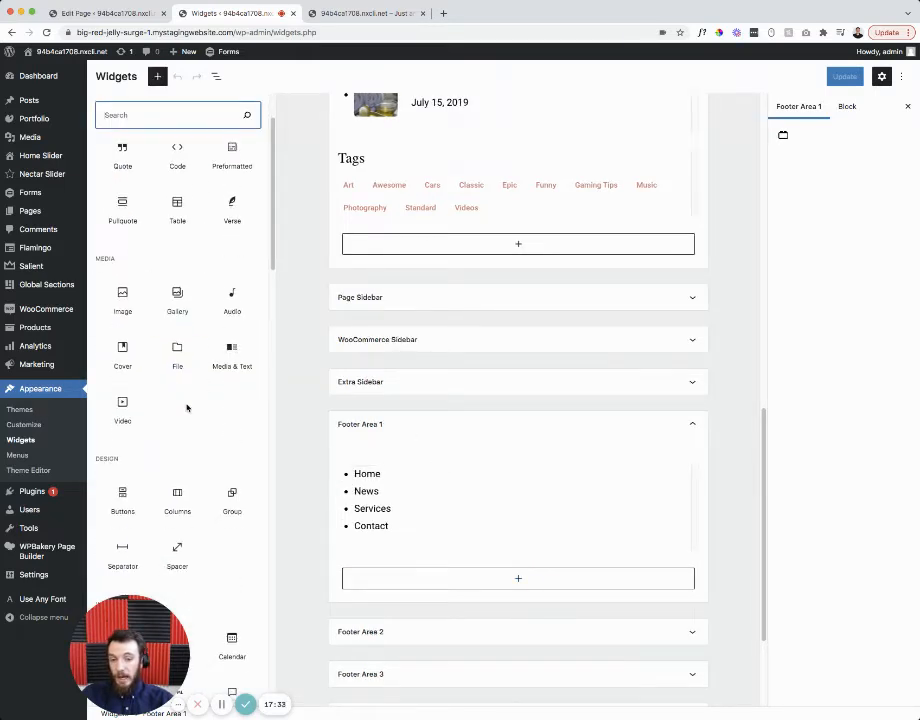
- Scroll the live site down to its footer with page links, Archives, Categories and Recent Posts
left_click(331, 14)
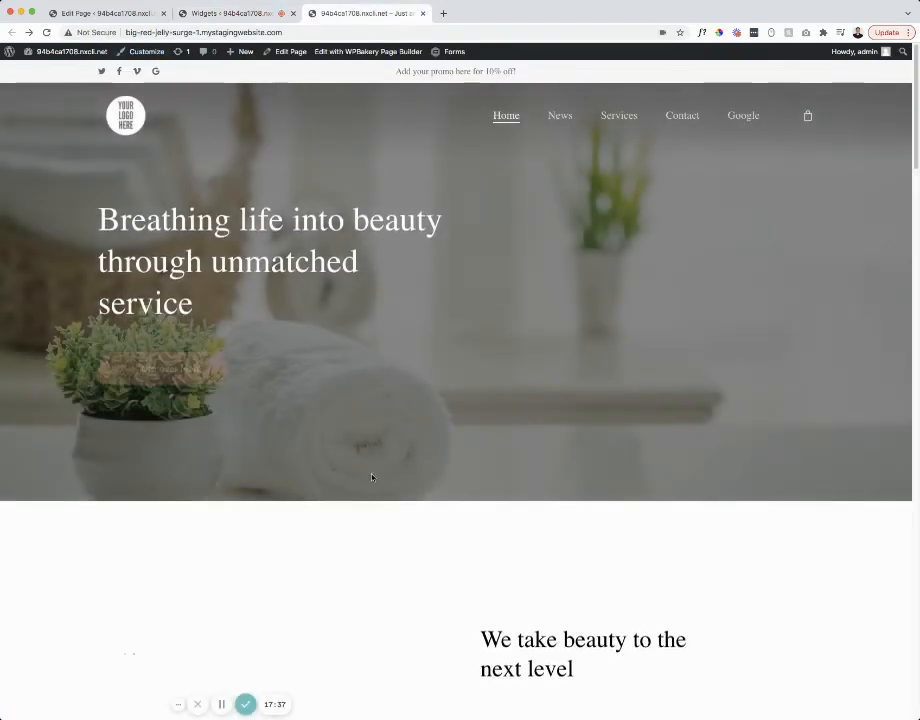
scroll(372, 478, "down", 10)
scroll(383, 455, "down", 15)
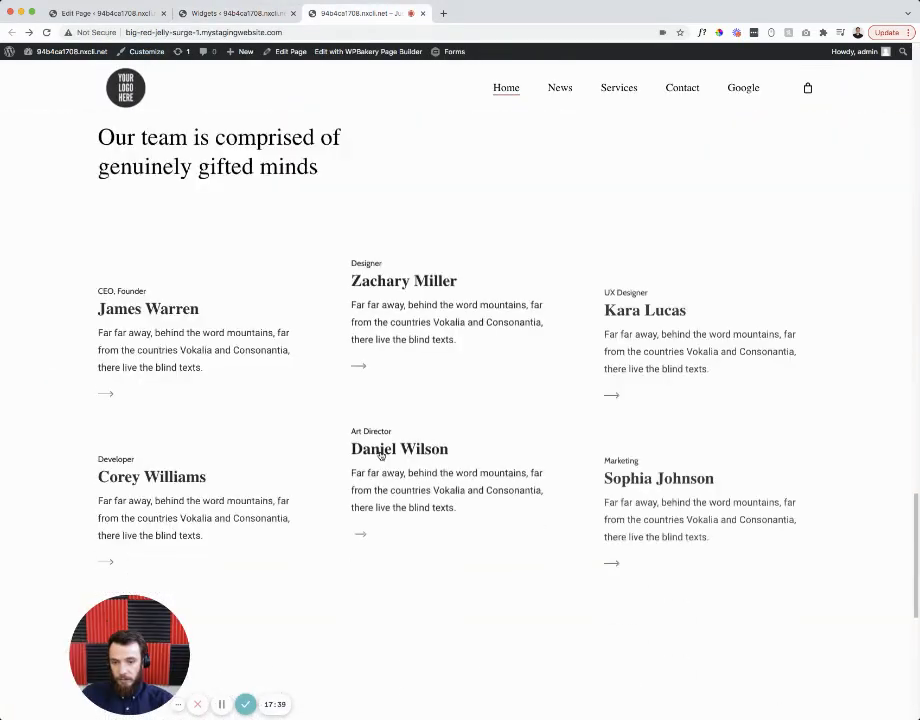
left_click_drag(139, 637, 124, 630)
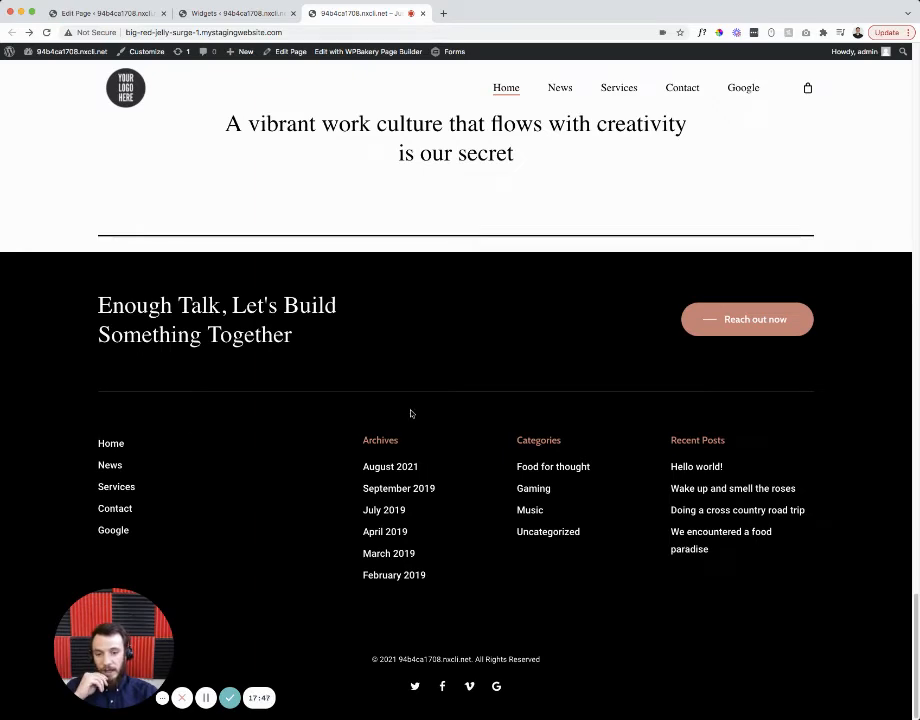
- Expand Footer Areas 2, 3 and 4 to review their Archives, Categories and Recent Posts widgets, then deselect
left_click(209, 14)
scroll(364, 372, "down", 3)
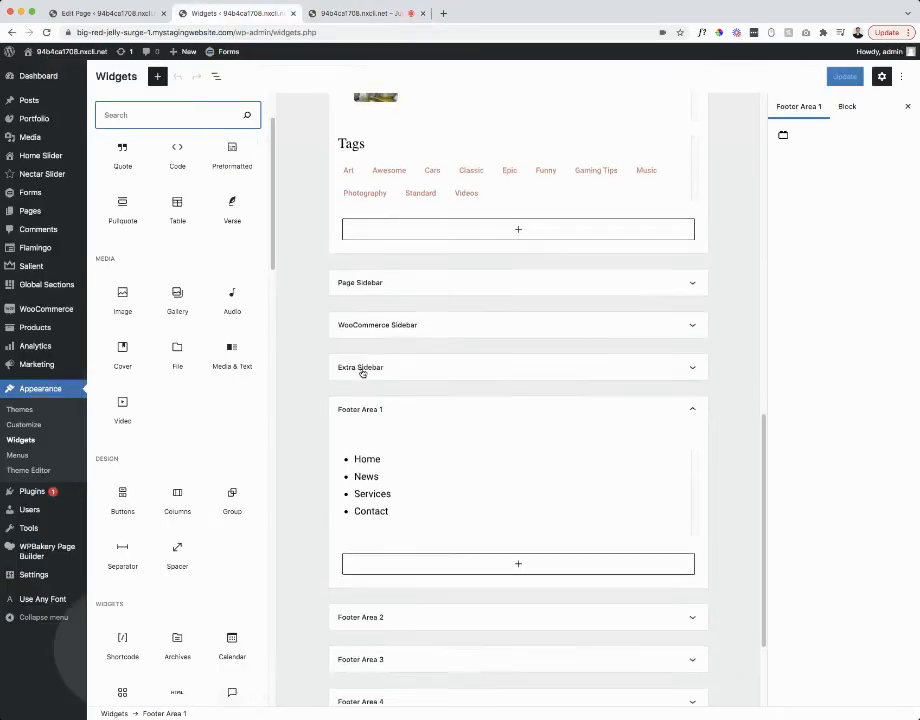
left_click(406, 468)
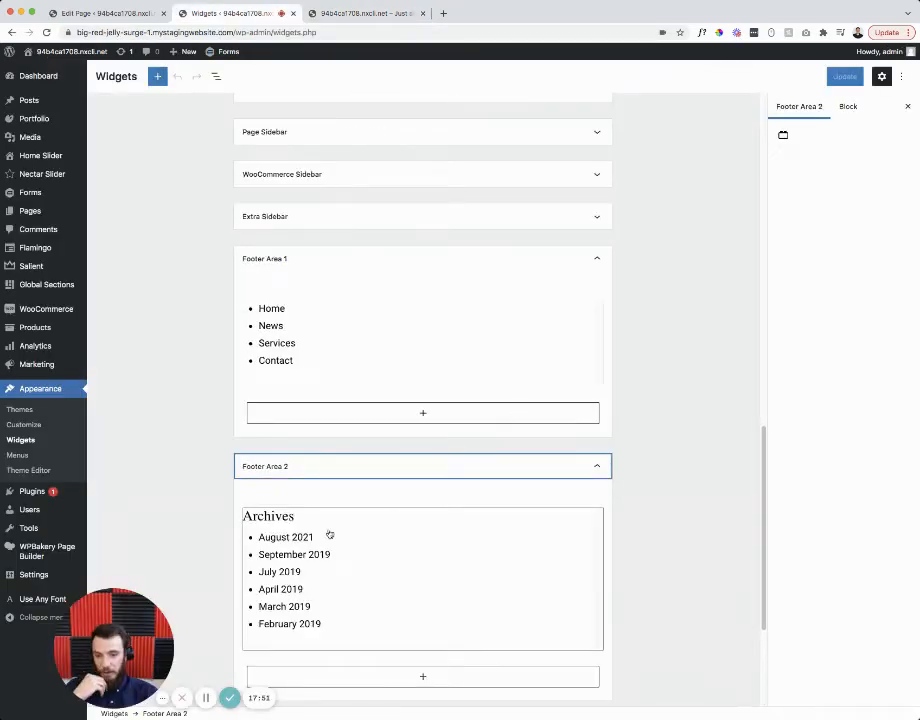
scroll(320, 525, "down", 3)
scroll(290, 514, "down", 1)
left_click(298, 514)
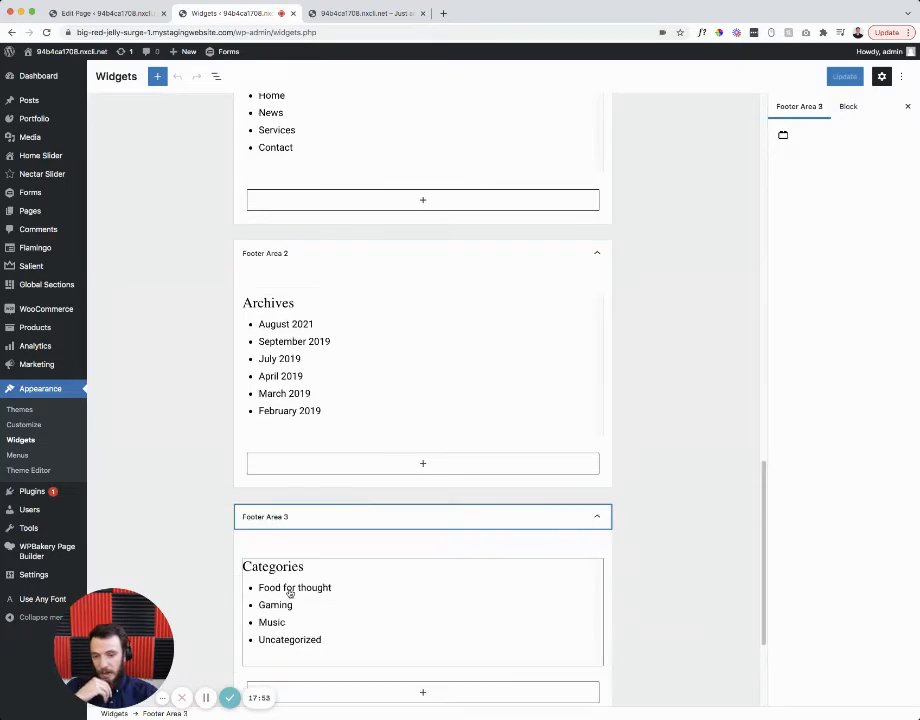
scroll(290, 570, "down", 4)
left_click(290, 550)
scroll(294, 557, "down", 3)
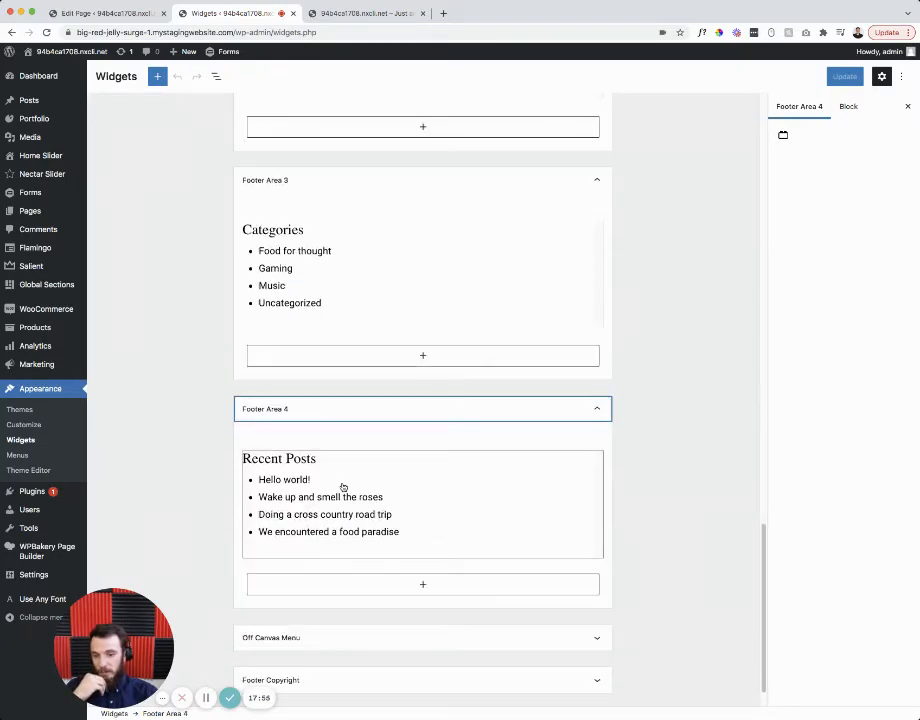
scroll(448, 511, "up", 15)
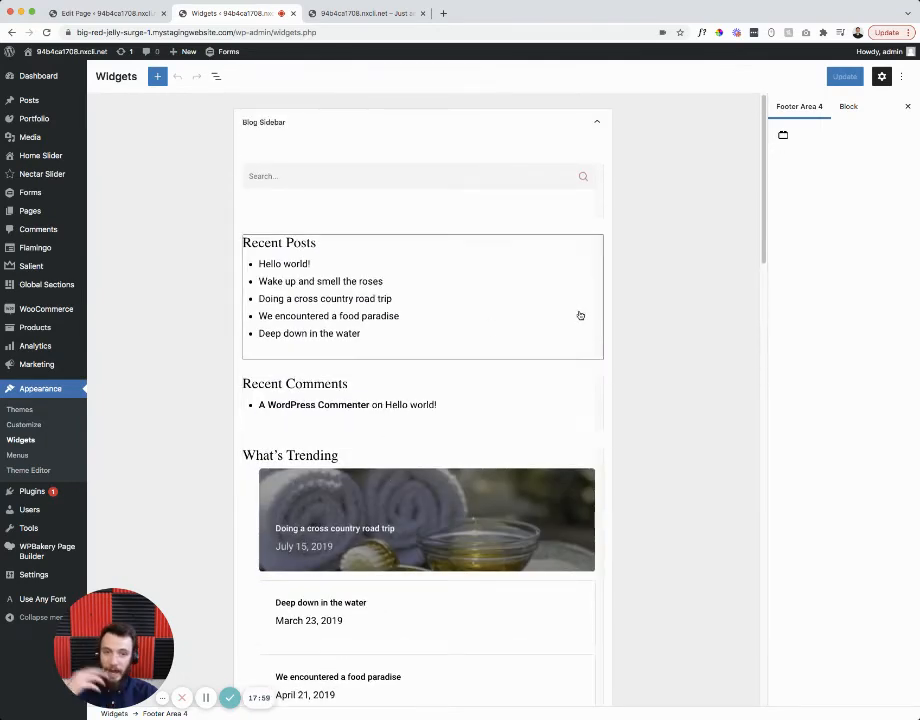
left_click(707, 246)
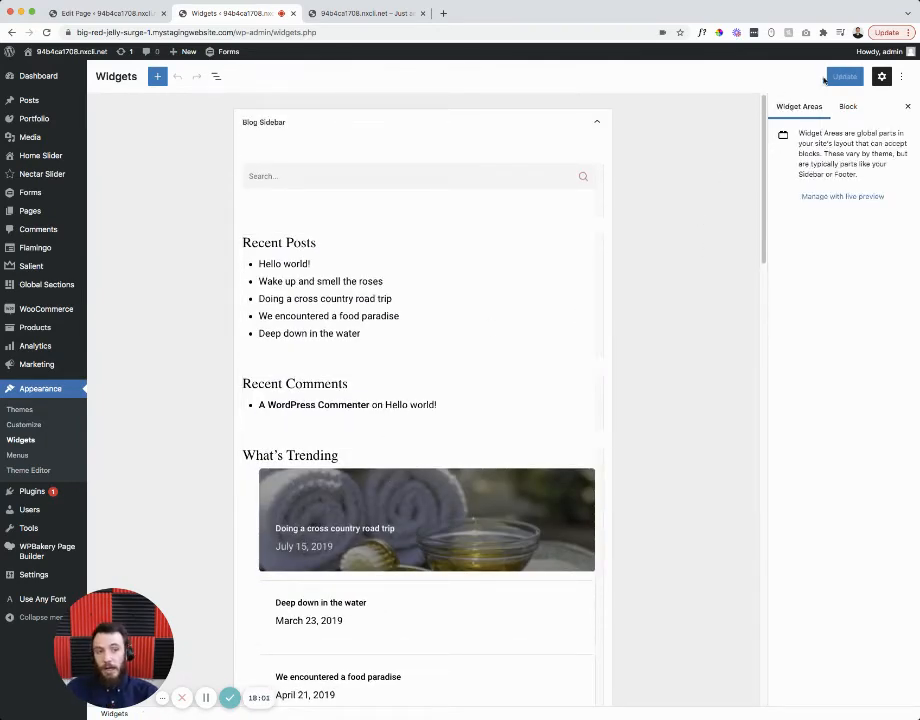
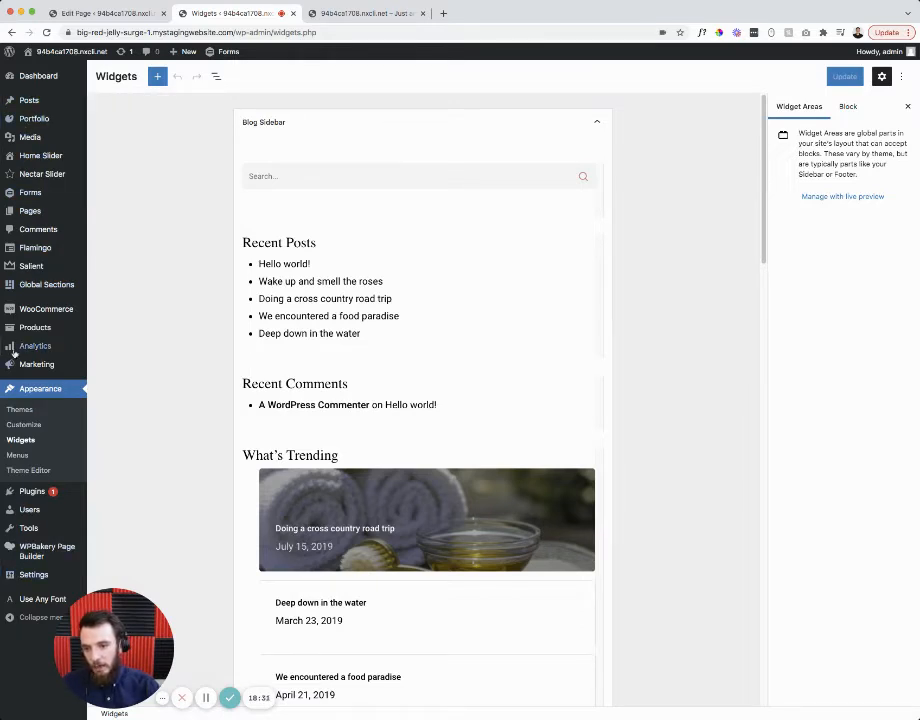
- Go to WooCommerce > Settings to show the General tab's store address options
mouse_move(23, 312)
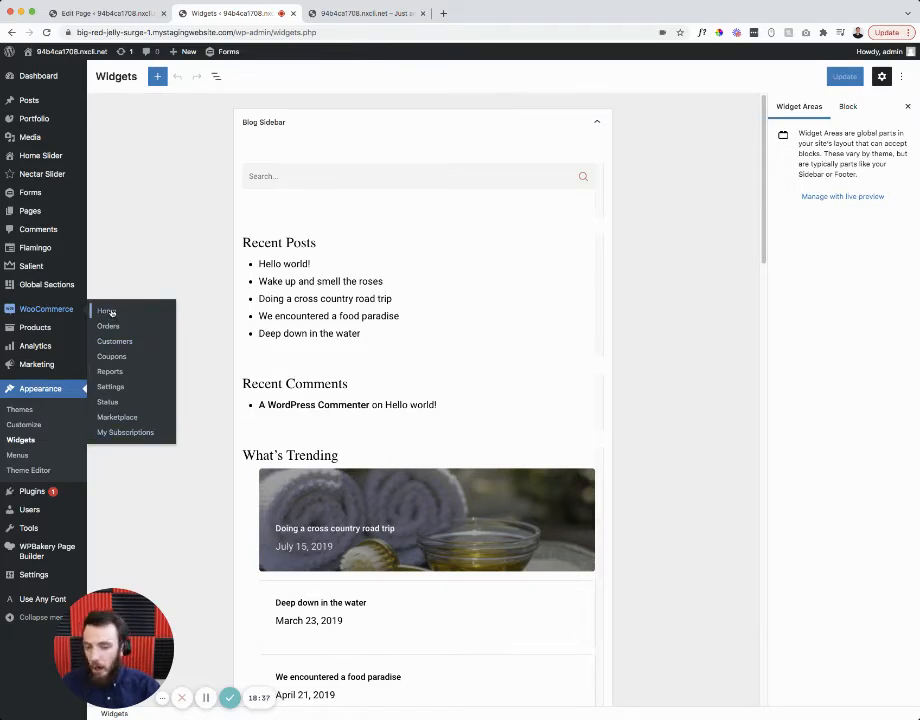
left_click(118, 387)
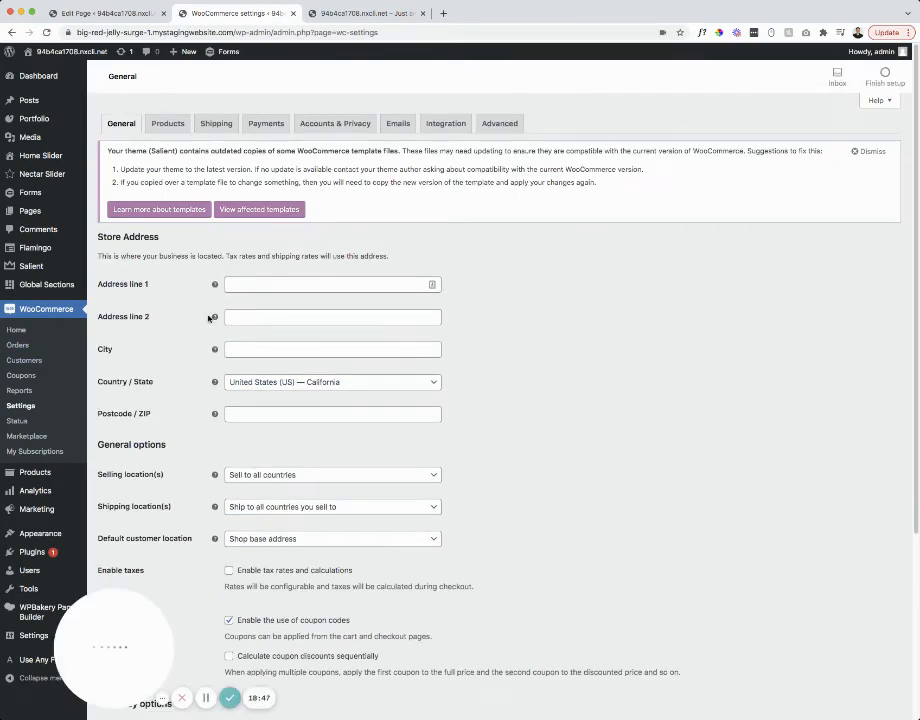
- Look over the two store address line fields without changing them
left_click(232, 285)
left_click(237, 316)
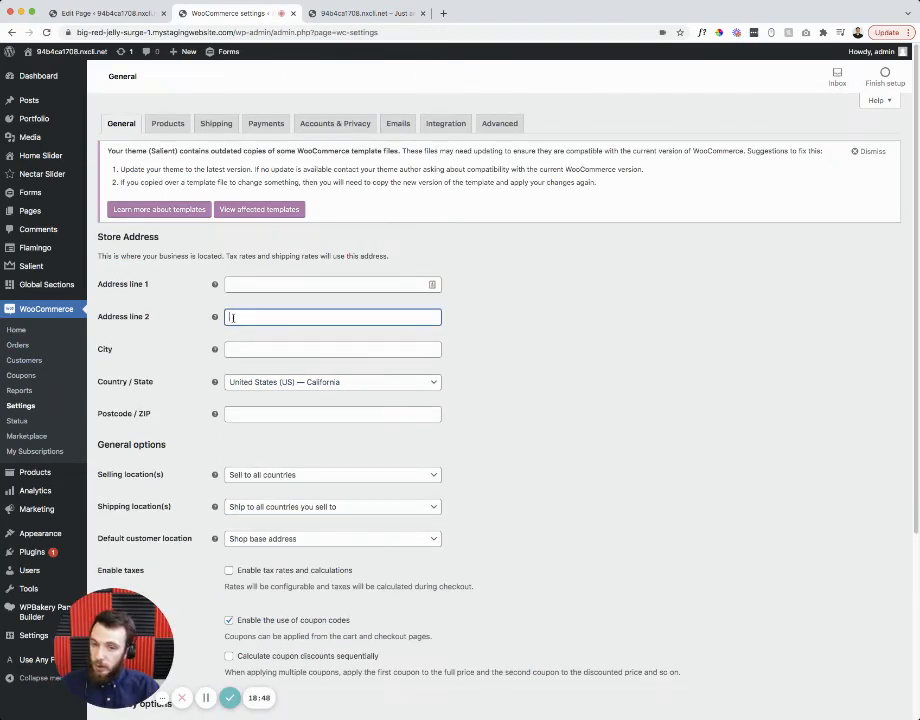
left_click(224, 256)
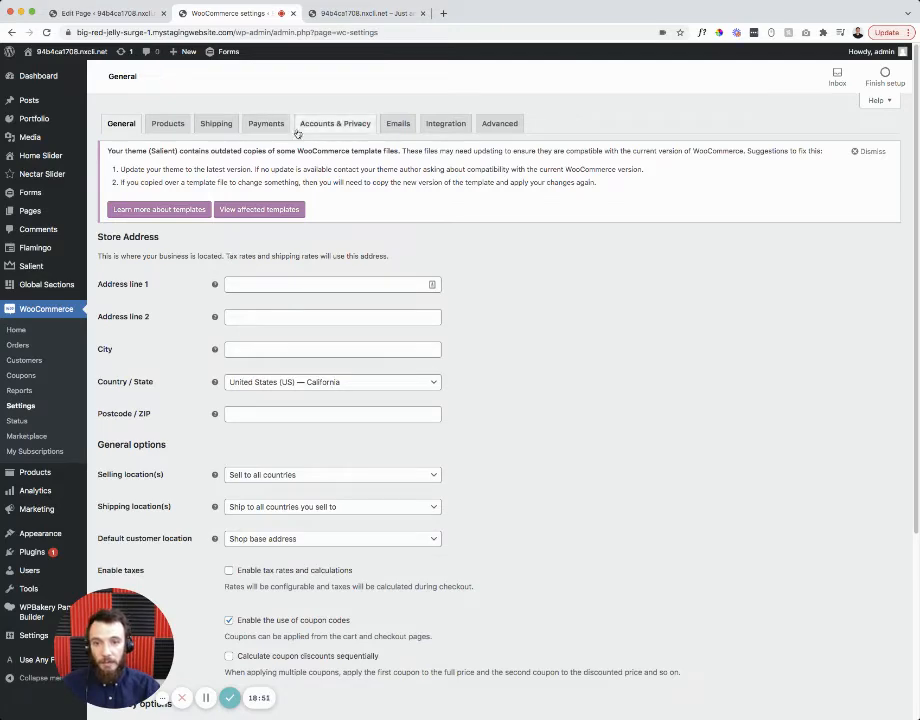
- Preview the Add shipping zone form and its region list, then move to the Payments settings
left_click(203, 123)
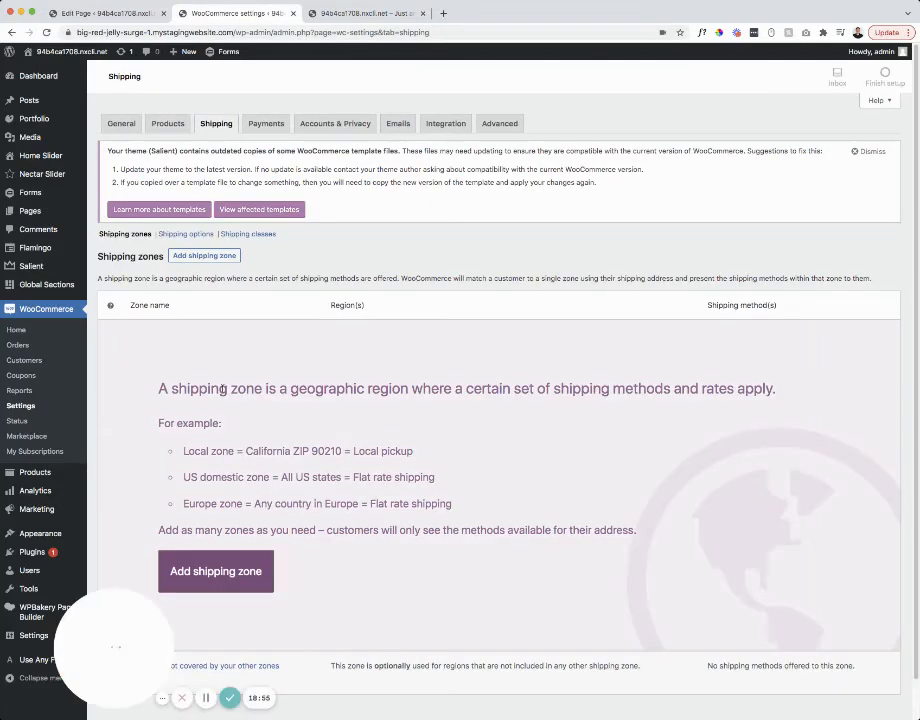
left_click(184, 257)
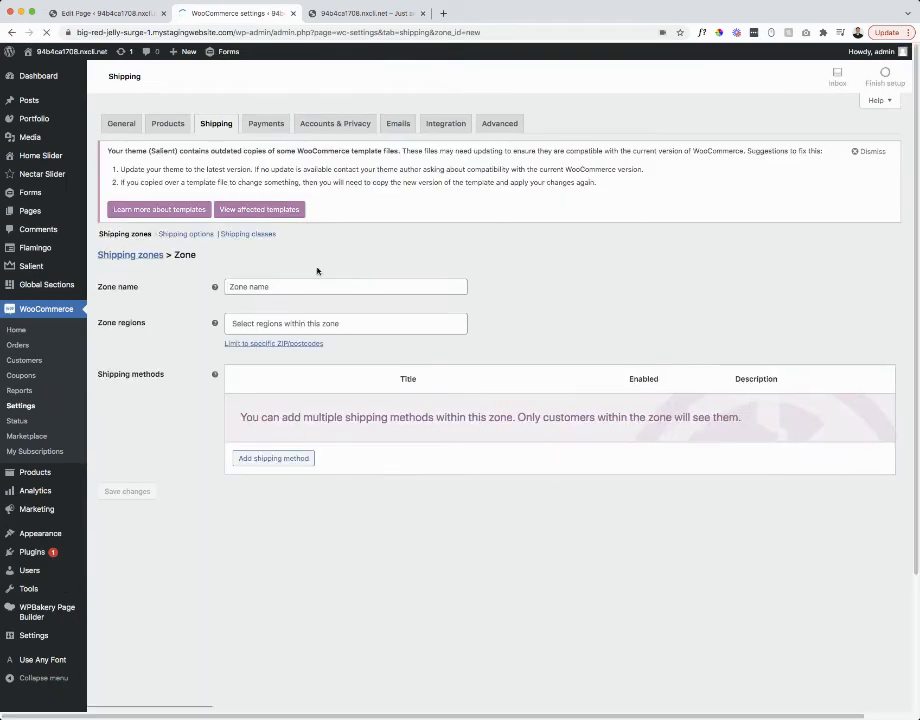
left_click(249, 286)
left_click(253, 322)
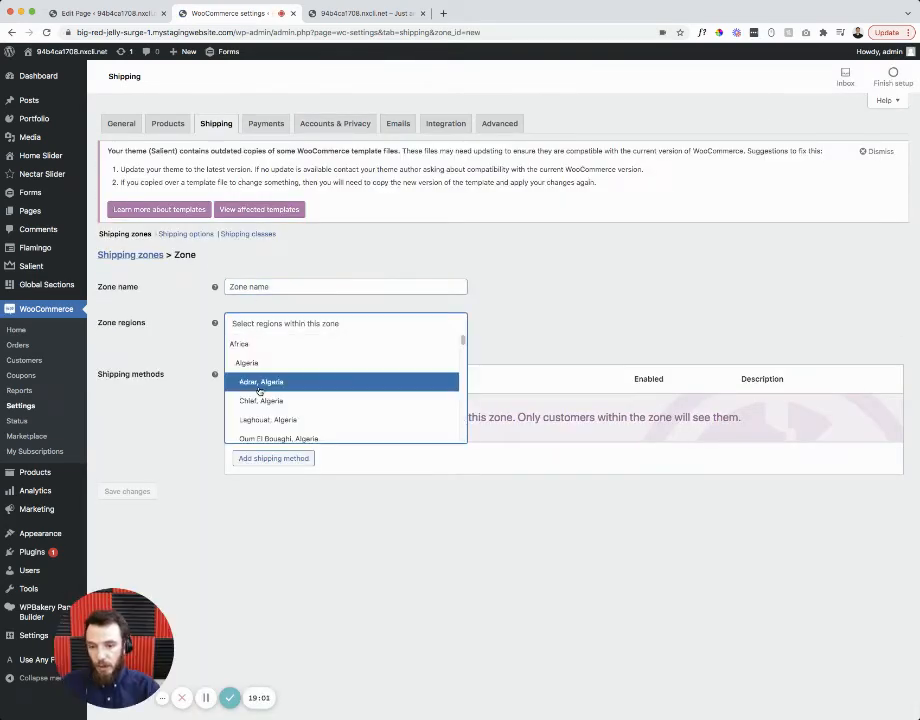
left_click(469, 308)
left_click_drag(266, 417, 314, 418)
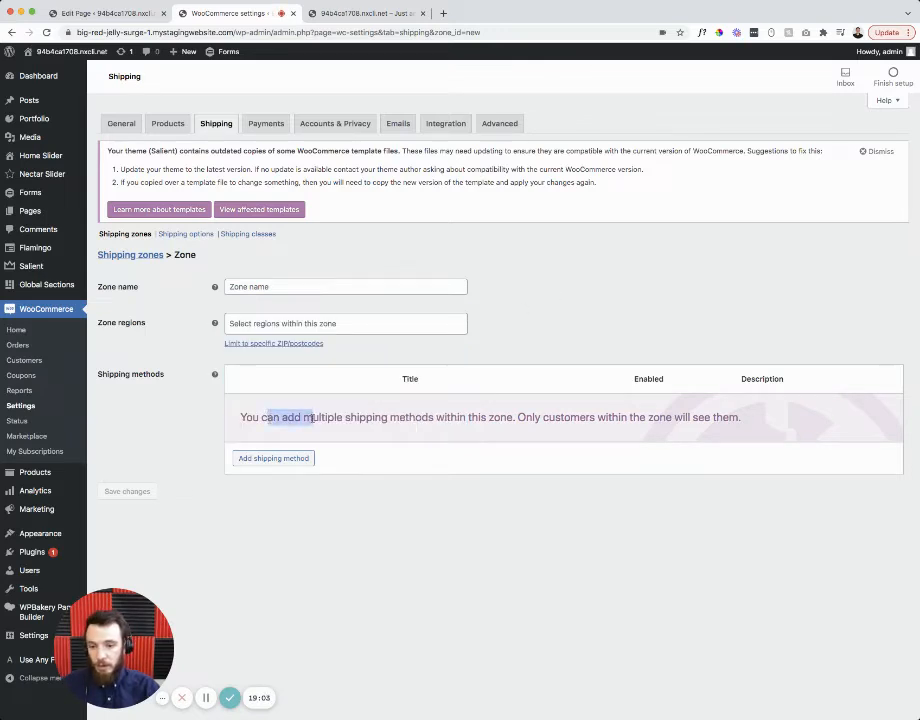
left_click(514, 277)
left_click(268, 124)
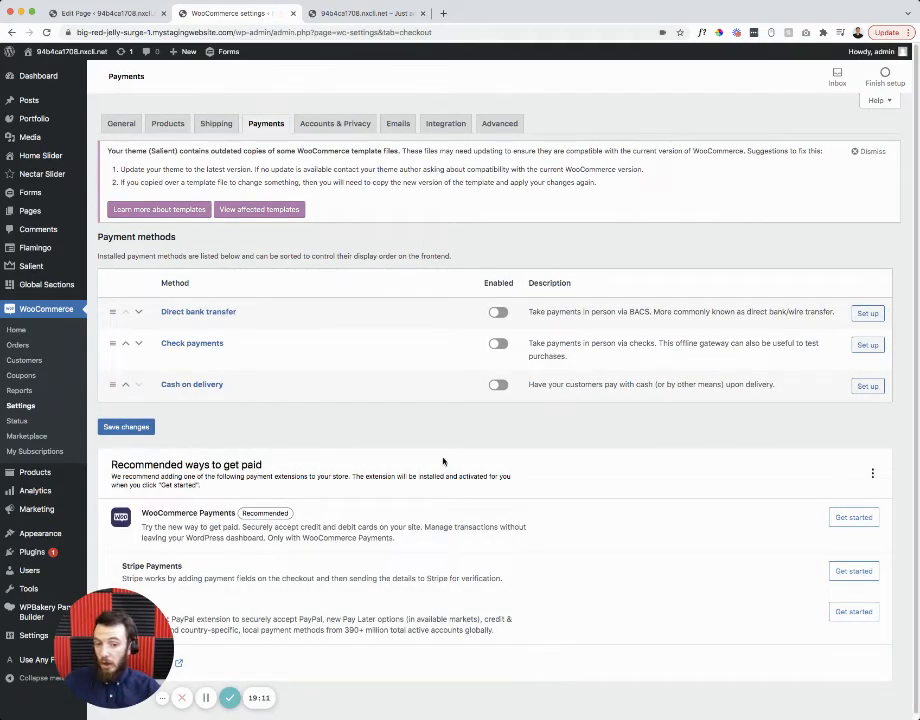
- Review the three disabled offline payment methods, then move to the Emails settings
triple_click(305, 257)
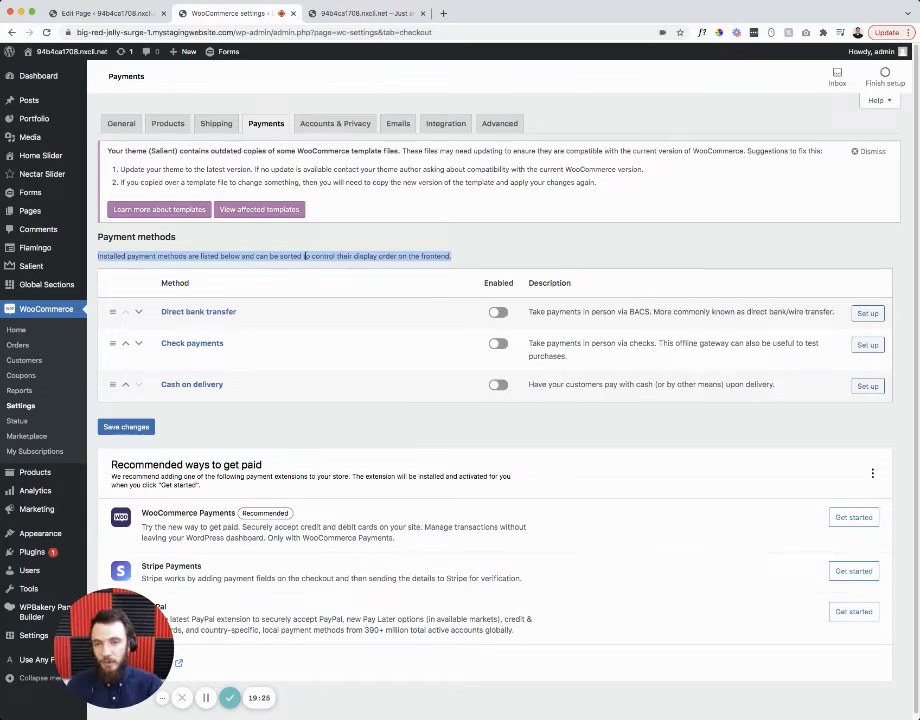
left_click(303, 256)
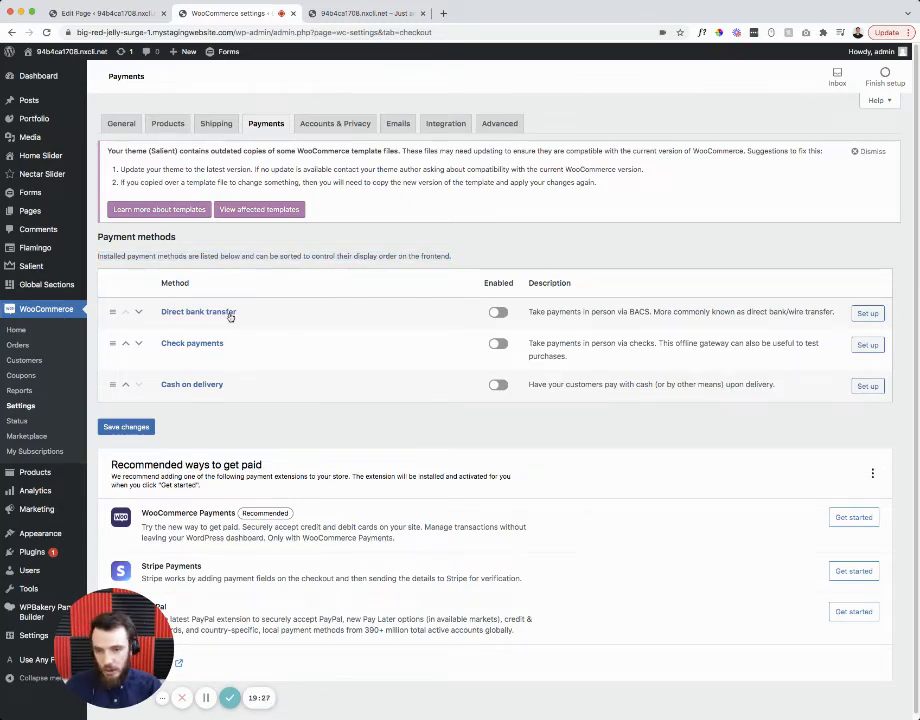
scroll(261, 407, "down", 1)
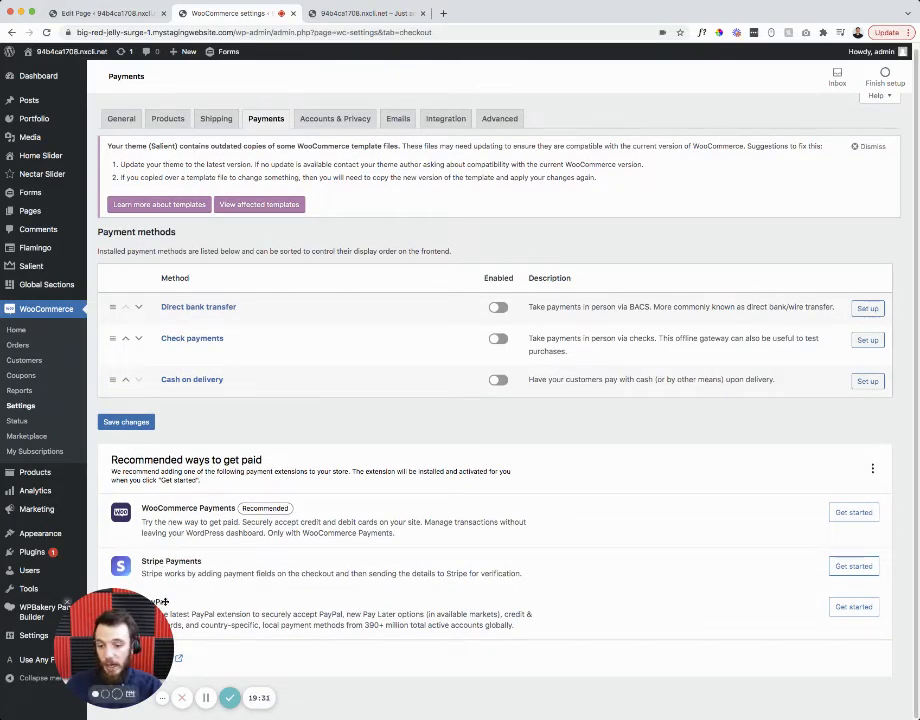
left_click(396, 121)
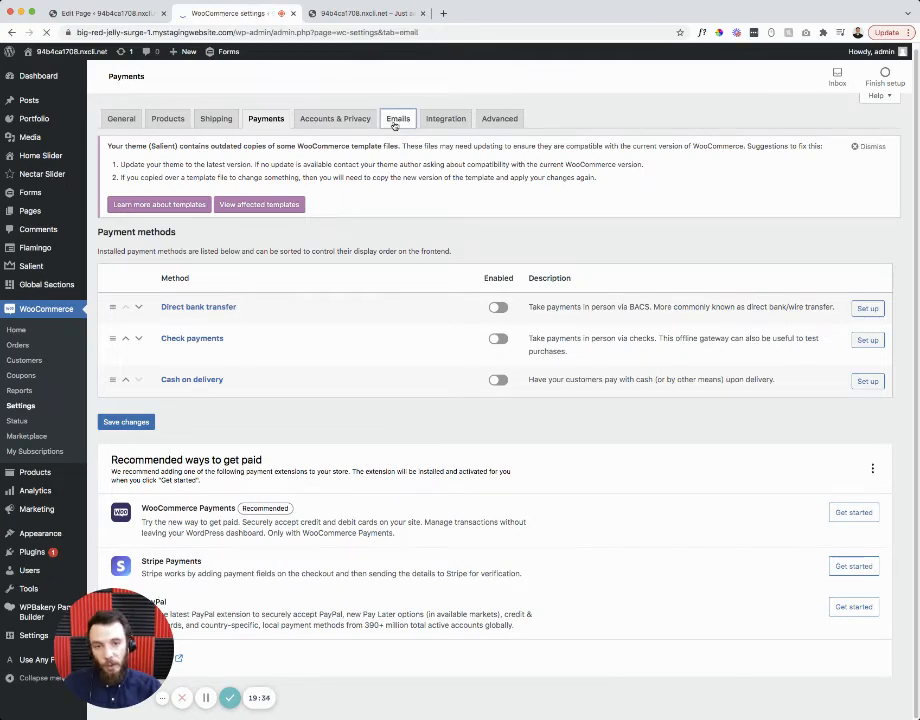
- Scroll through the email notifications, checking the New order and Failed order recipient addresses
scroll(569, 361, "down", 1)
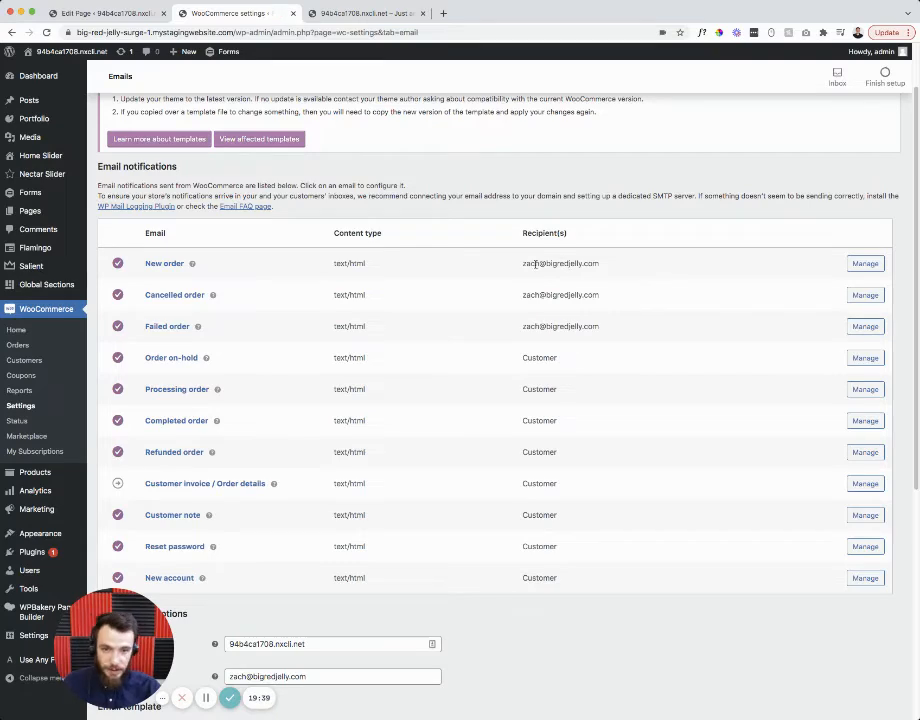
left_click_drag(522, 263, 599, 263)
left_click(593, 264)
scroll(546, 392, "down", 2)
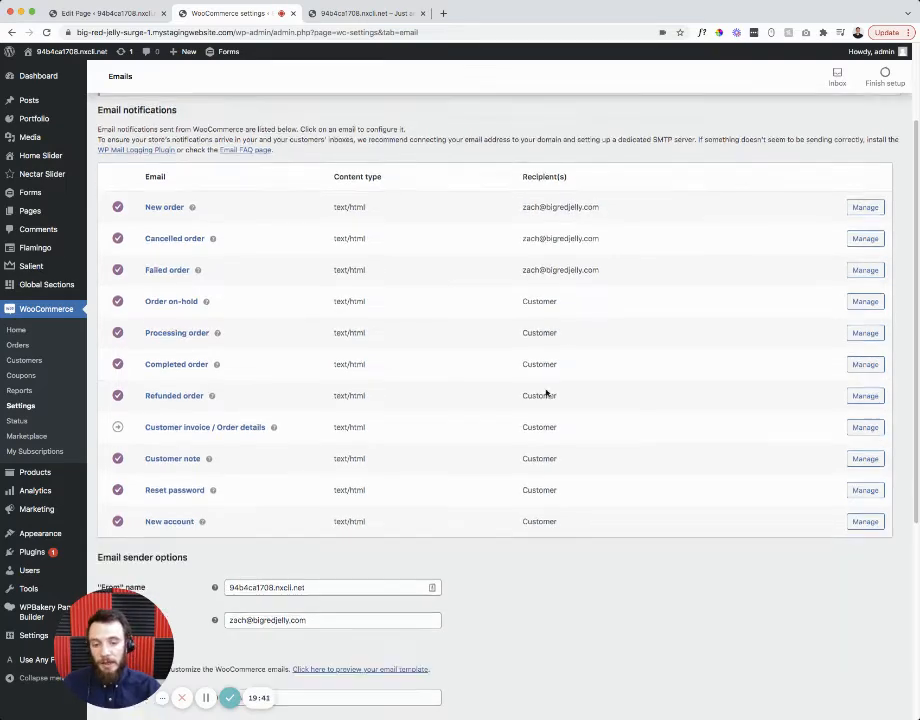
scroll(531, 460, "up", 1)
scroll(530, 441, "up", 3)
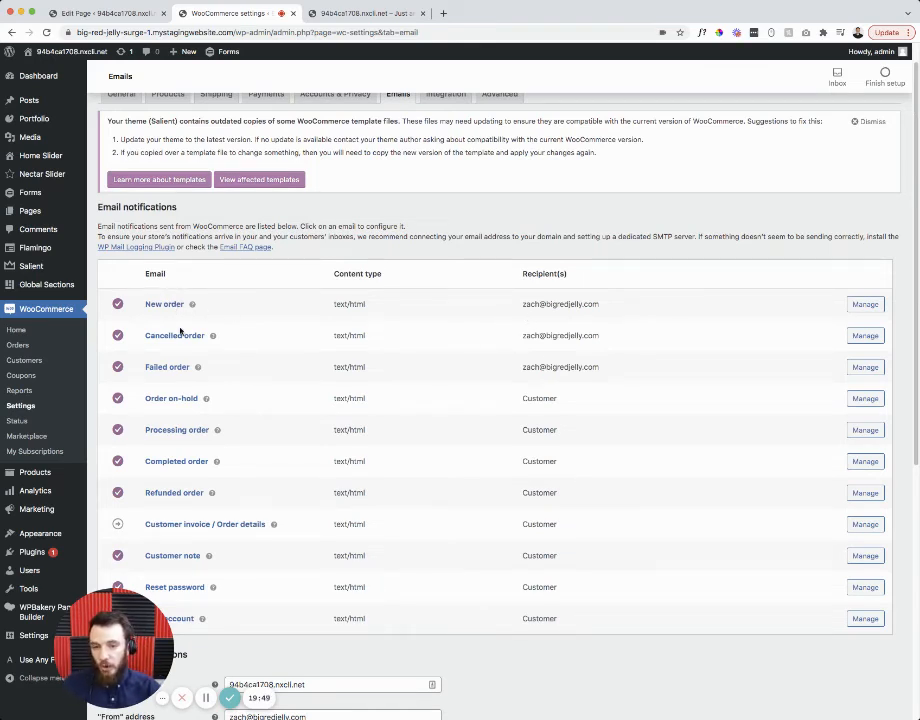
scroll(205, 365, "down", 1)
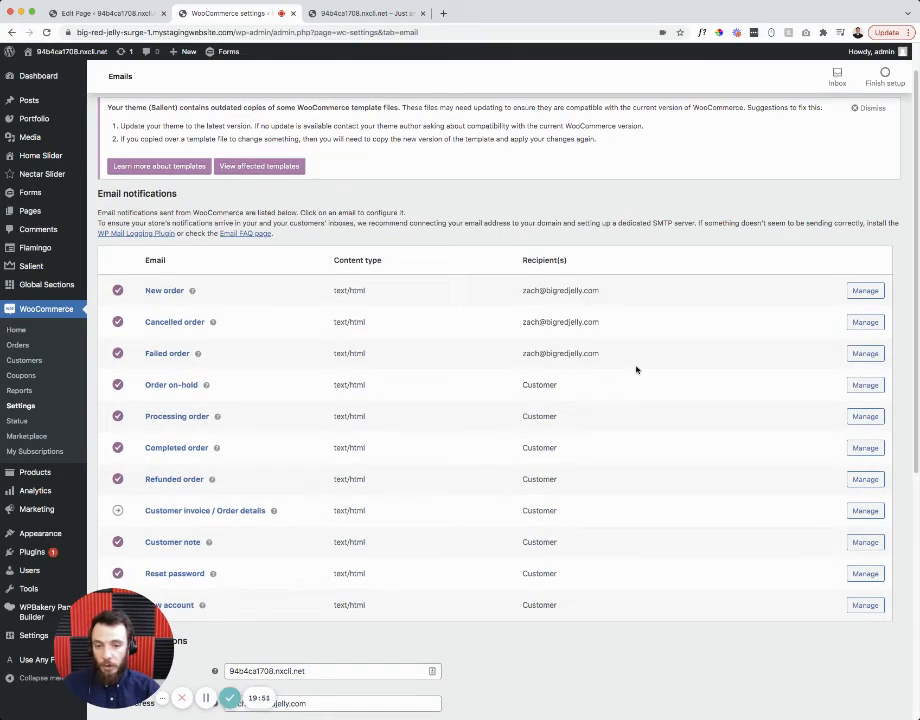
scroll(569, 370, "down", 2)
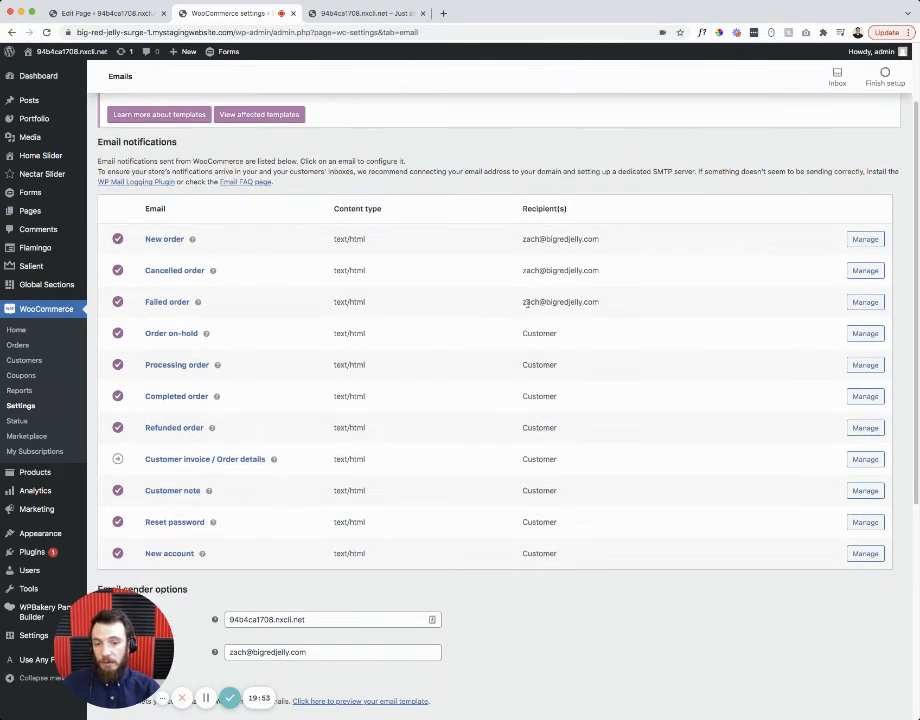
left_click_drag(528, 303, 571, 303)
left_click(618, 599)
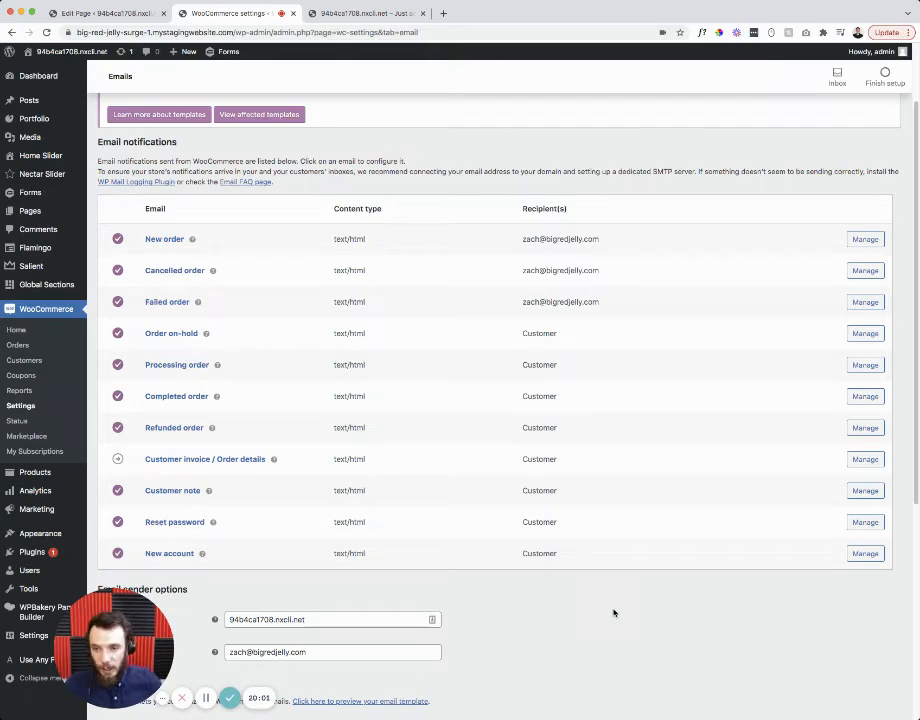
scroll(623, 596, "down", 5)
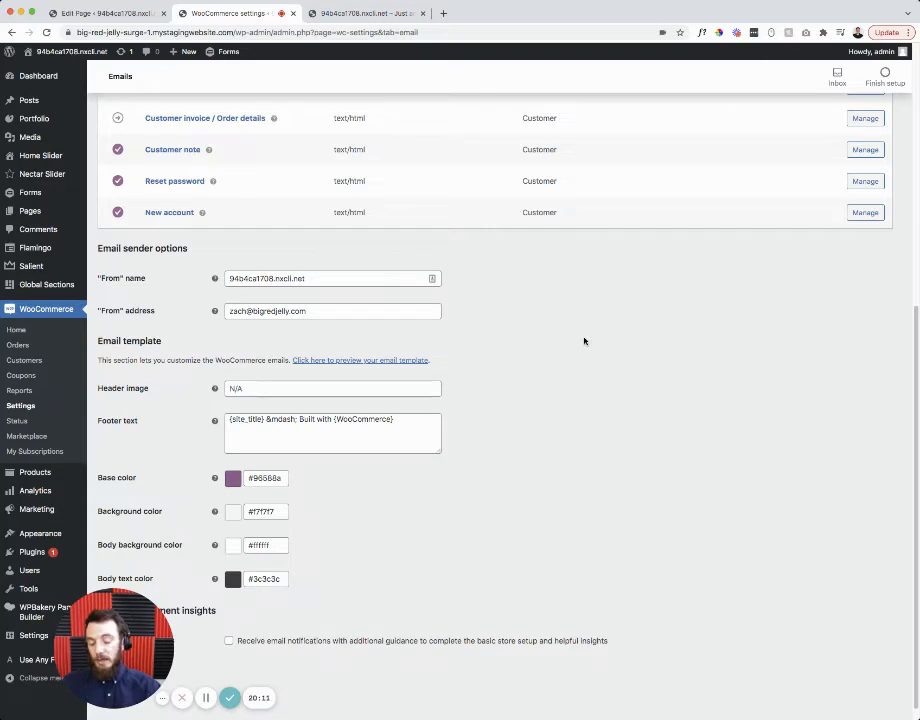
- Leave the From name and From address unchanged and save the email settings
triple_click(329, 278)
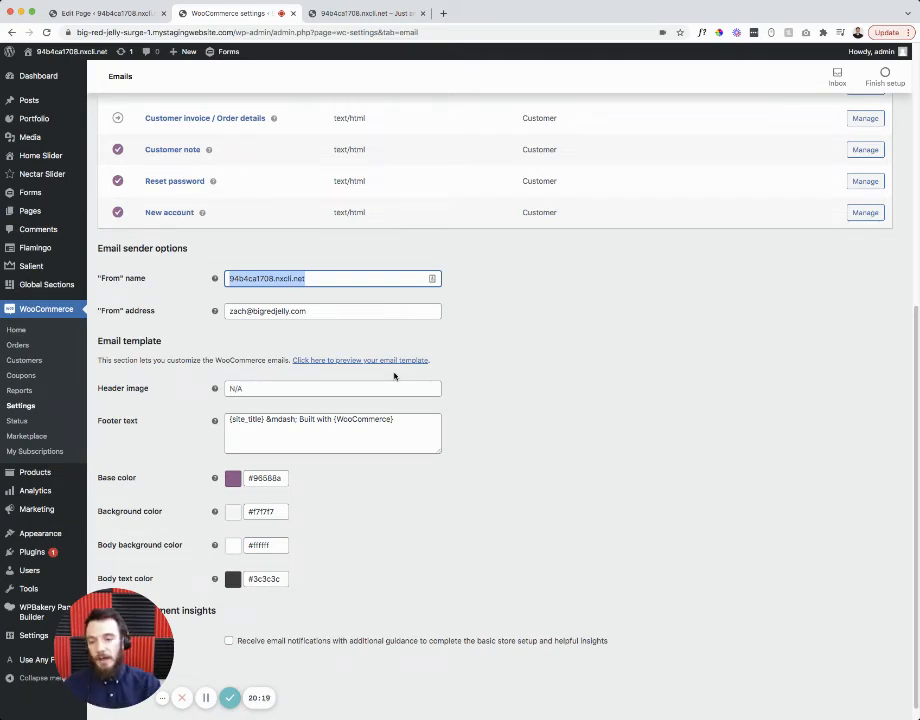
left_click_drag(328, 313, 206, 311)
left_click(583, 412)
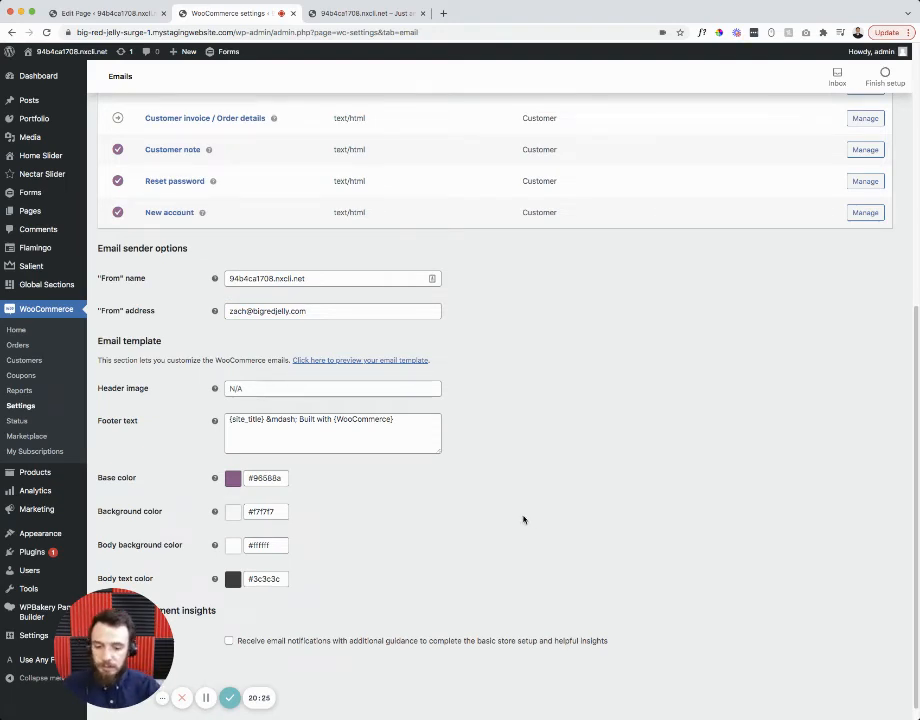
scroll(523, 520, "down", 1)
left_click_drag(120, 654, 441, 614)
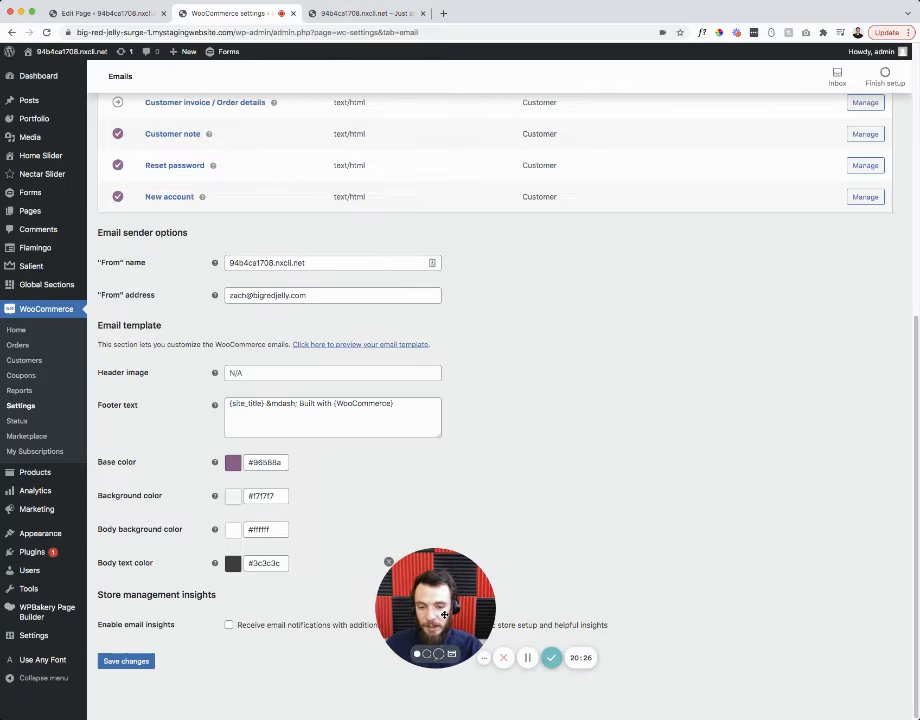
left_click(127, 661)
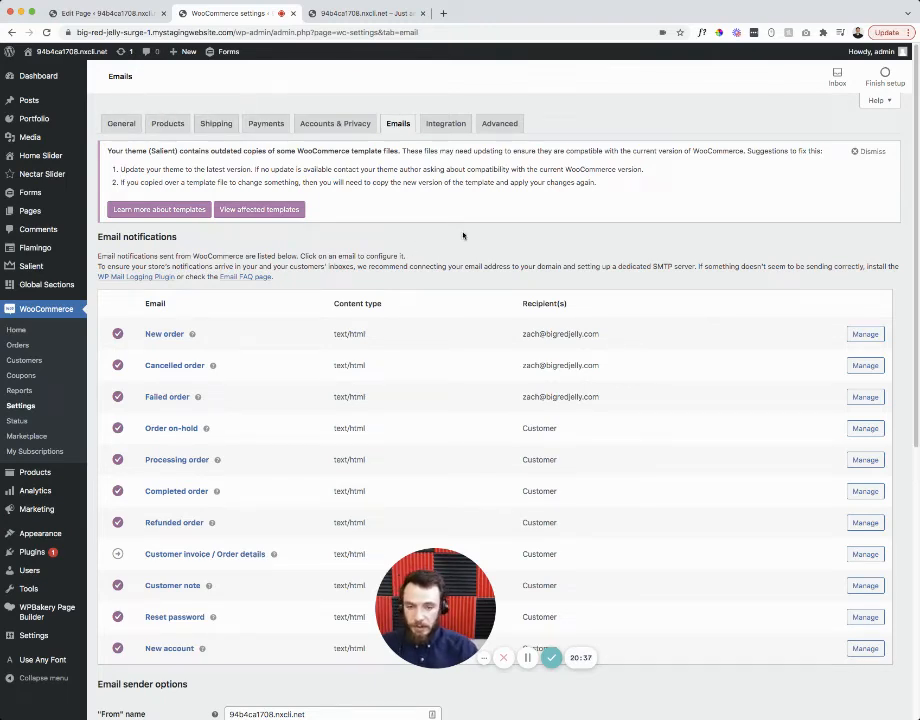
left_click_drag(445, 607, 742, 655)
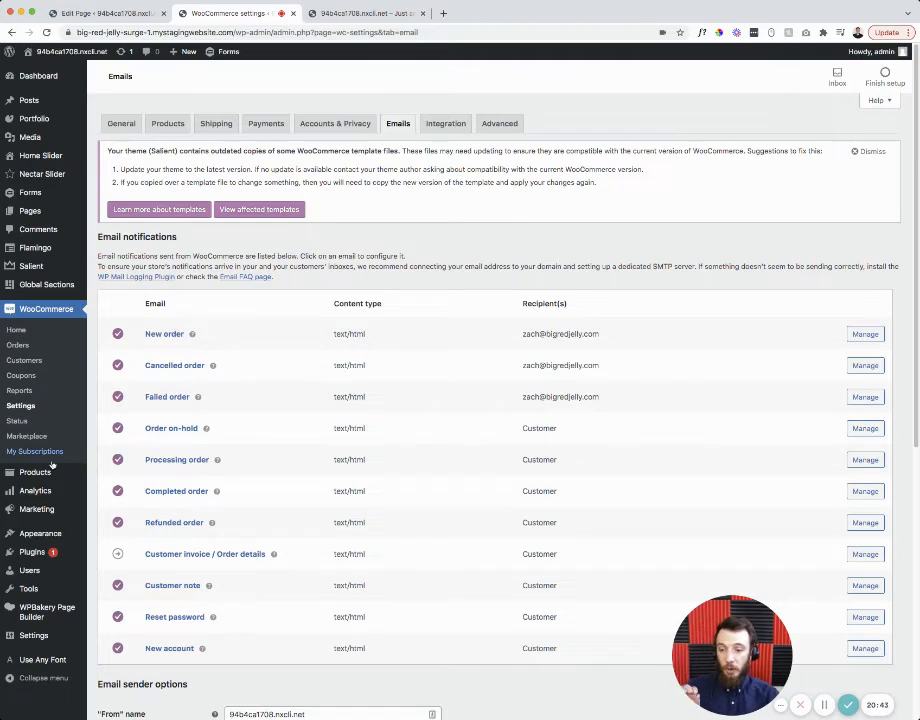
mouse_move(42, 474)
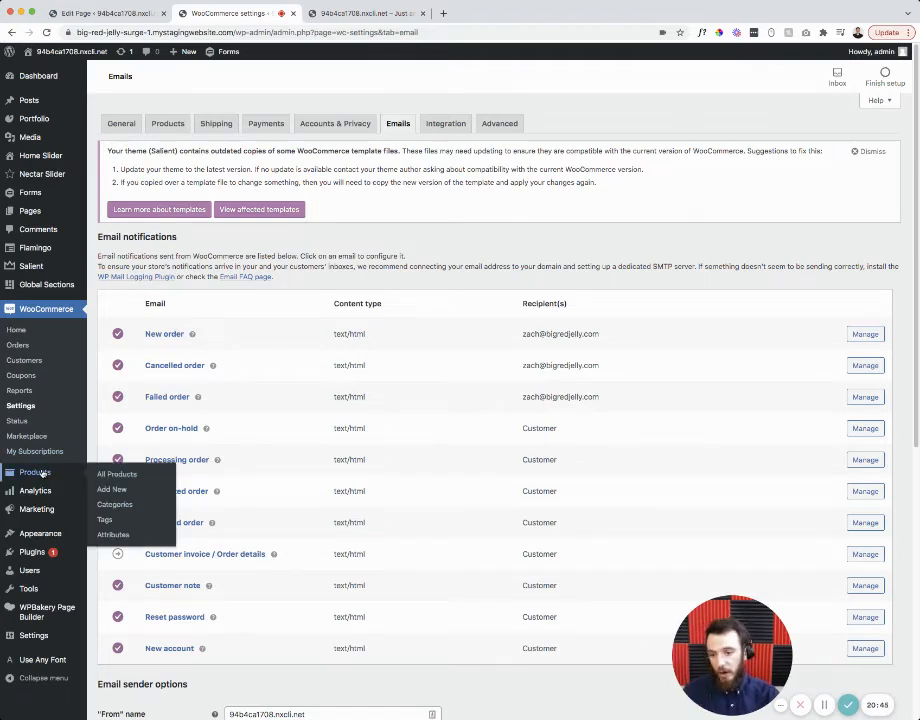
- Start a new product named 'New Product'
left_click(42, 474)
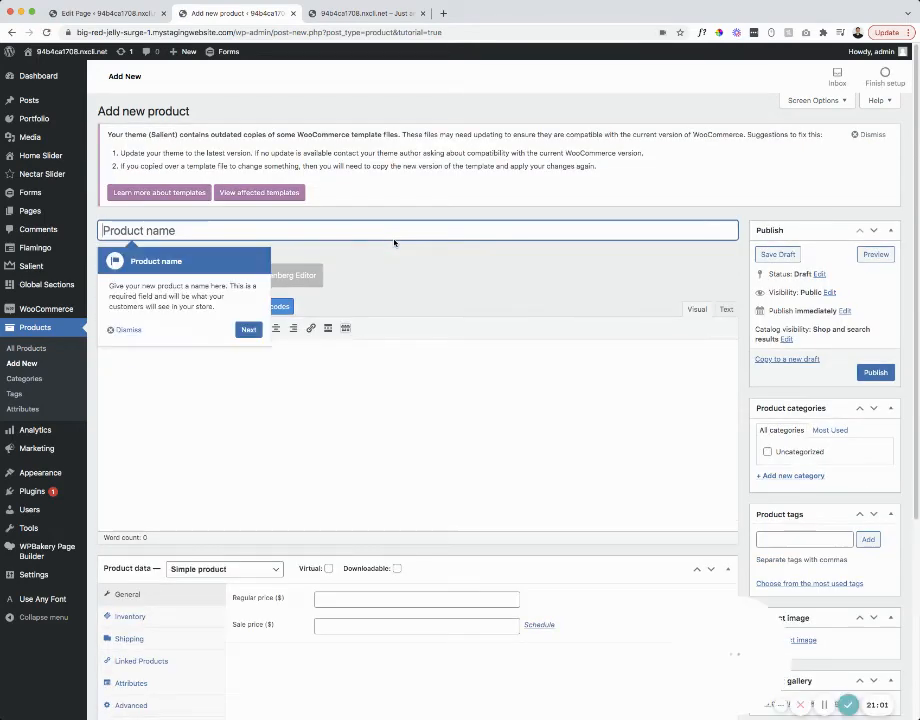
type("New Pr")
type("oduct")
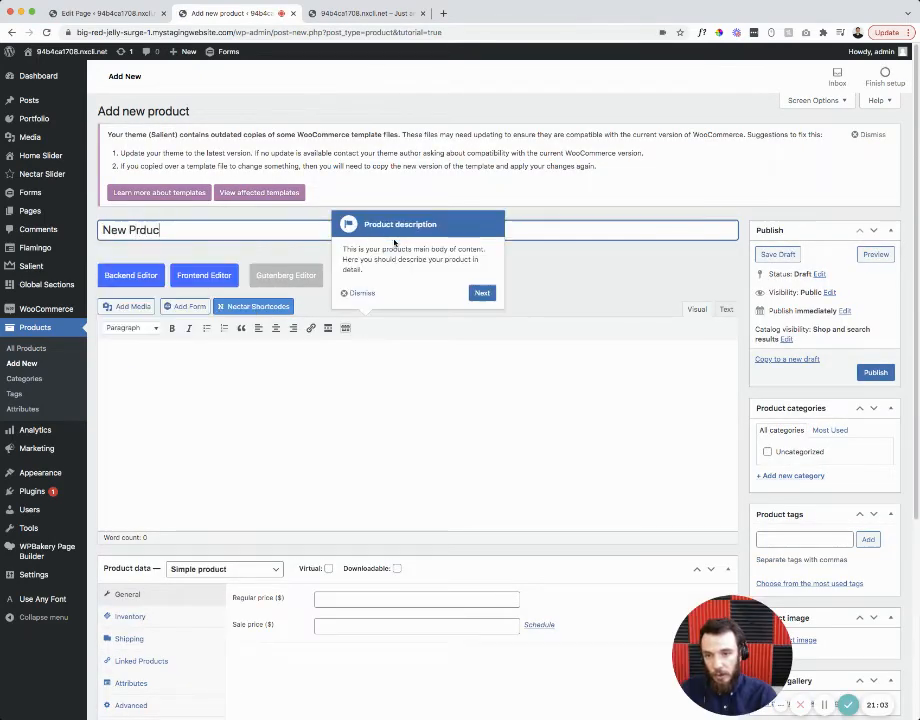
key("BackSpace")
key("BackSpace")
key("BackSpace")
key("BackSpace")
key("BackSpace")
type("oduct")
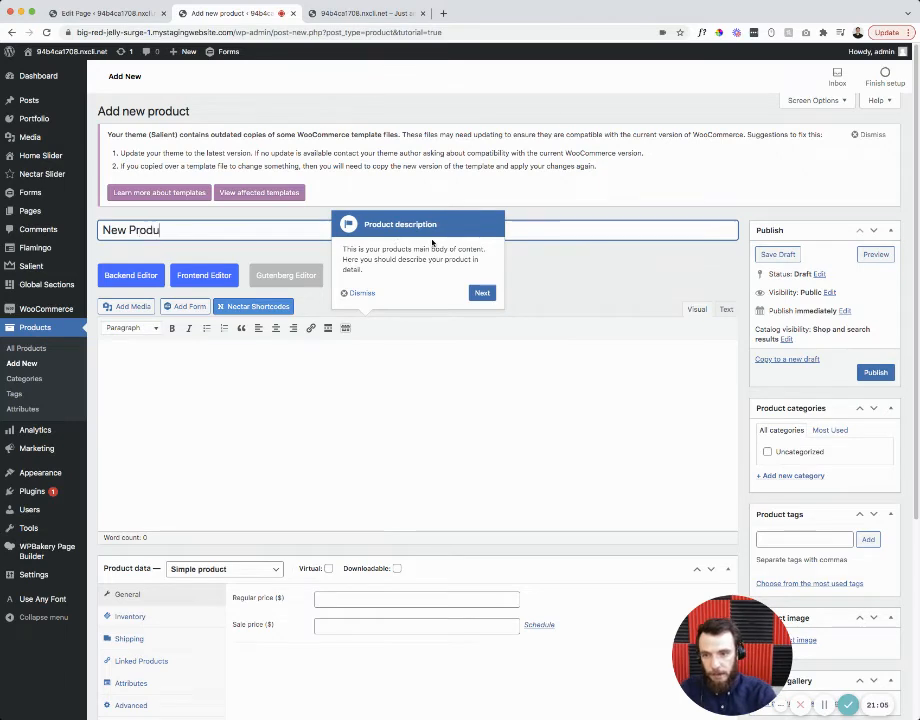
- Enter the product description 'This appears below the product'
left_click(352, 293)
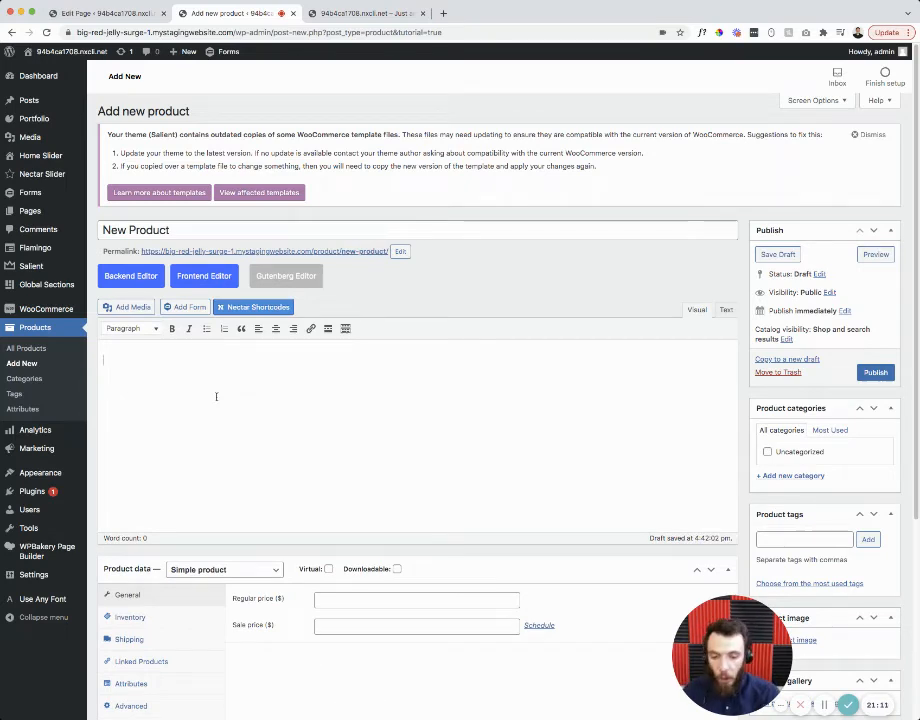
type("This ")
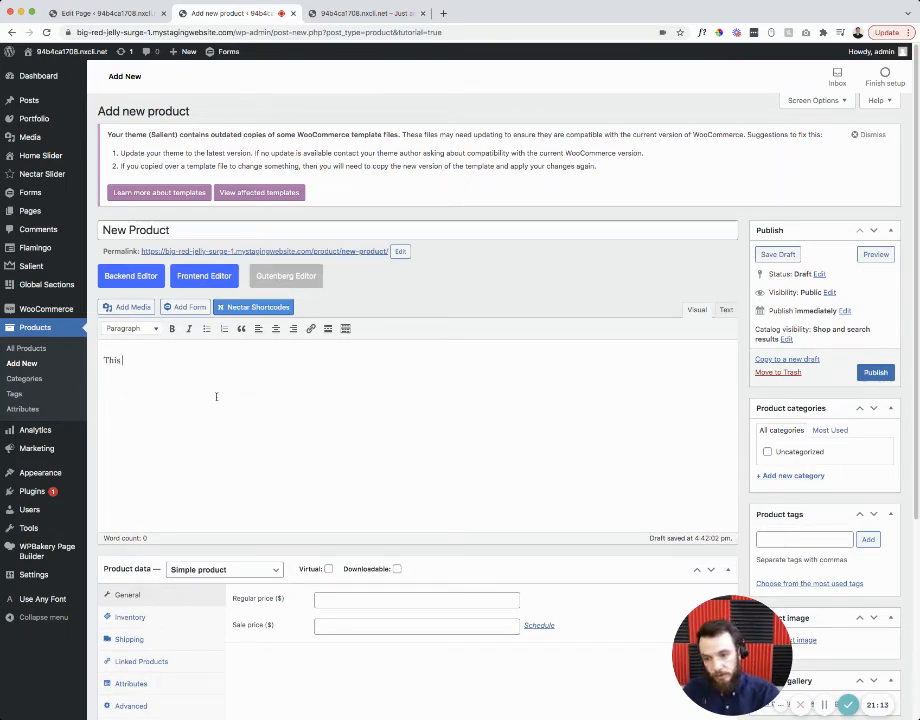
type("appears below the pr")
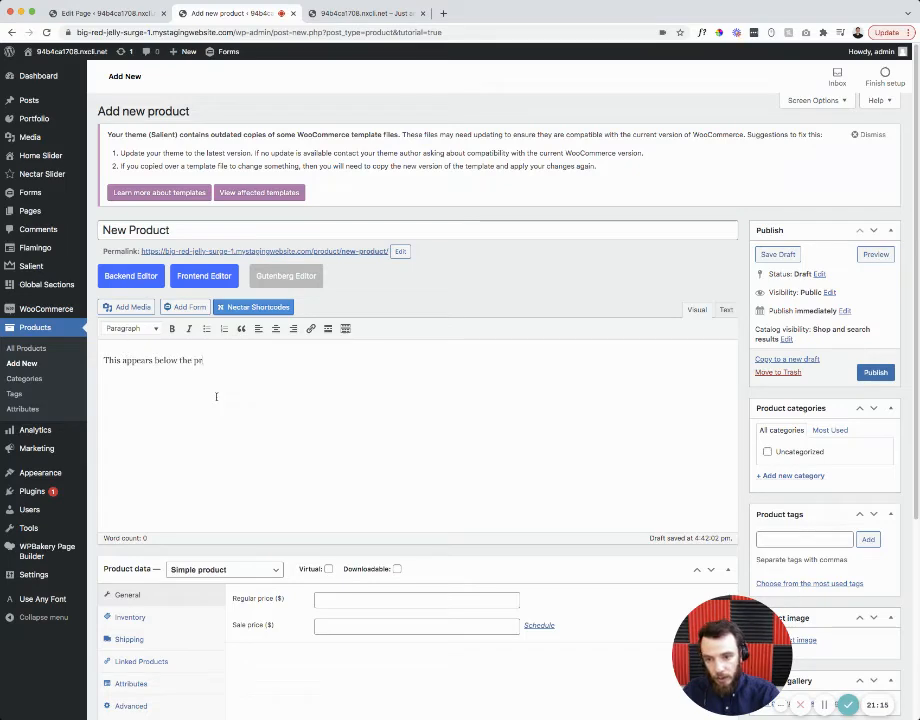
type("oduct")
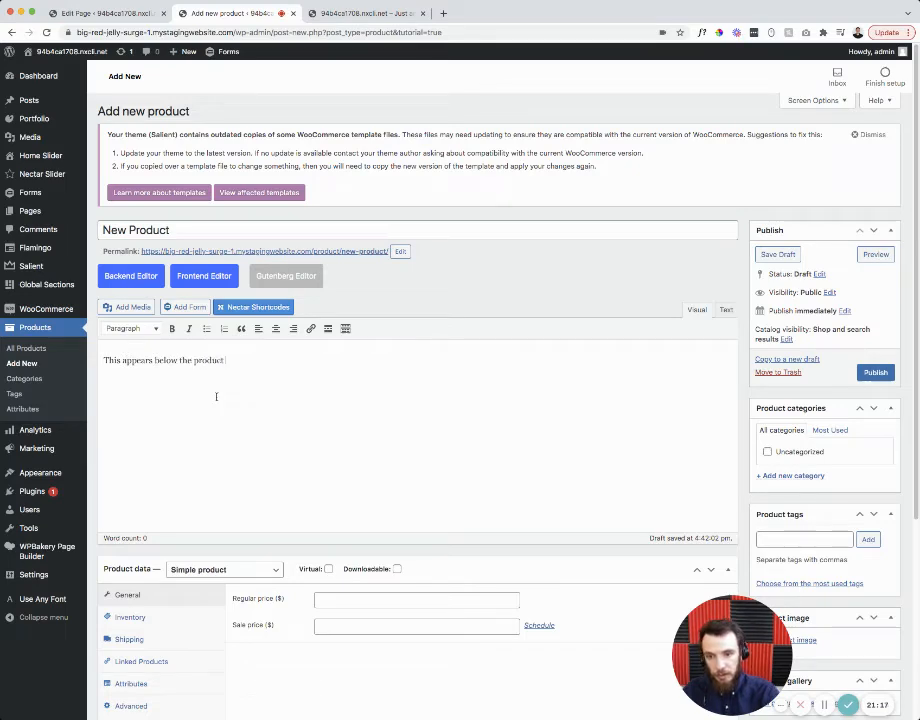
scroll(226, 380, "down", 5)
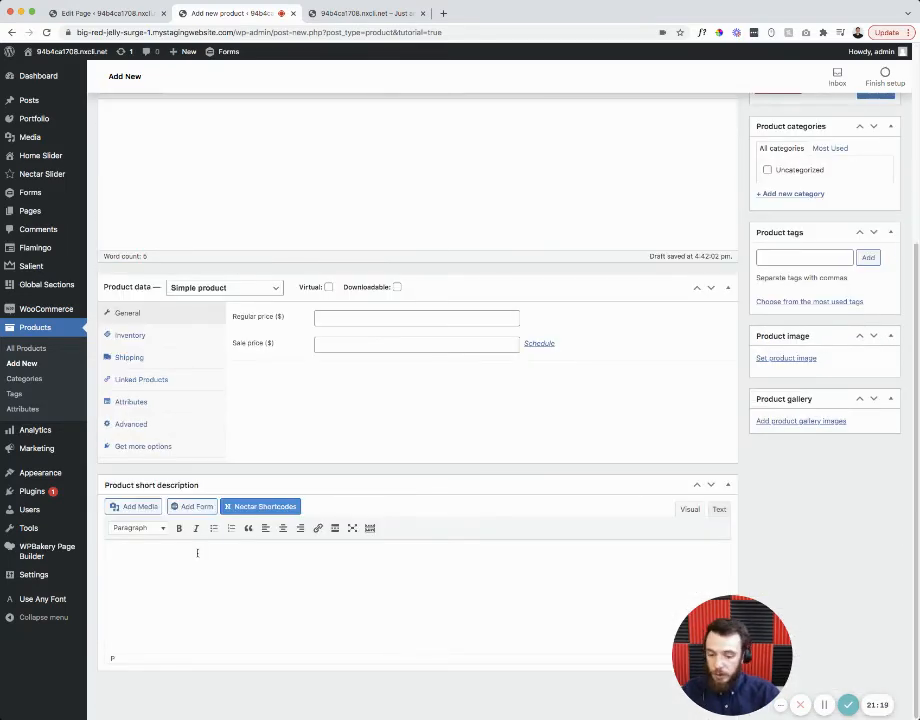
- Add the short description 'This appears next to the product' and a regular price of 10
type("This appears")
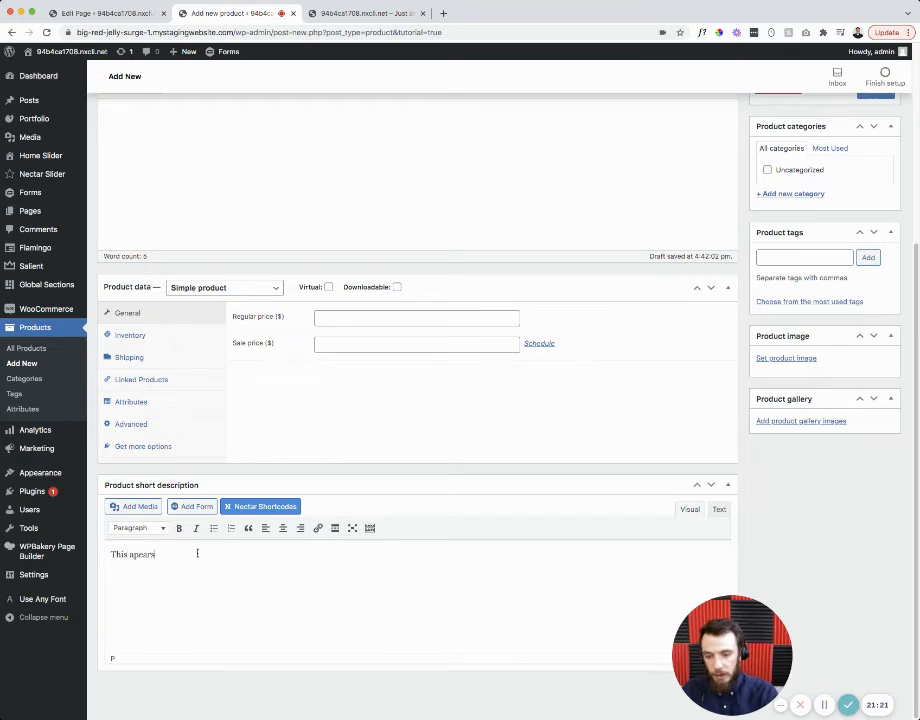
type(" next to ")
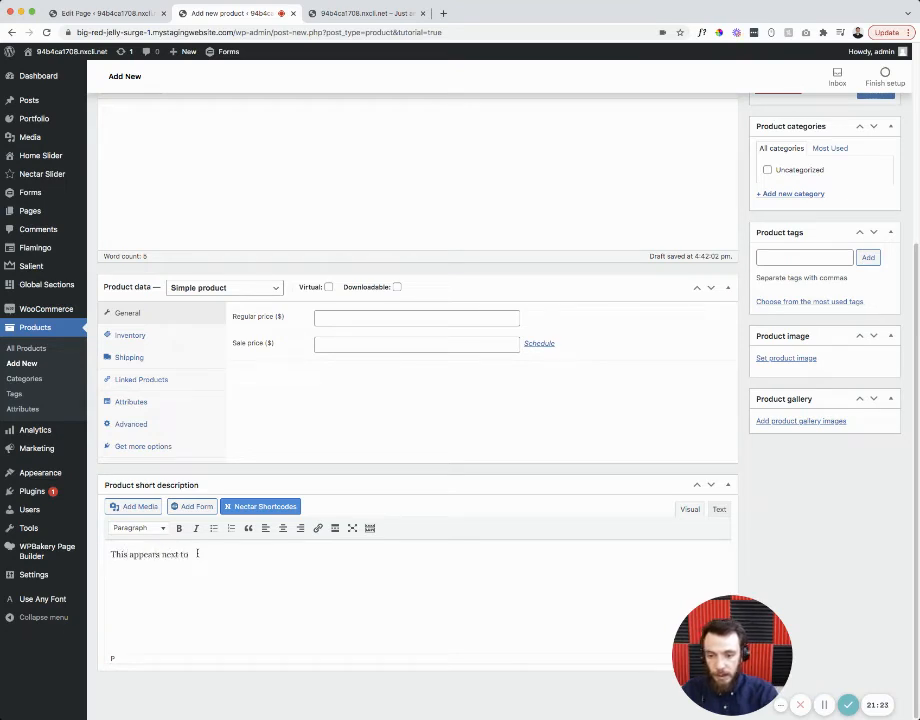
type("the product")
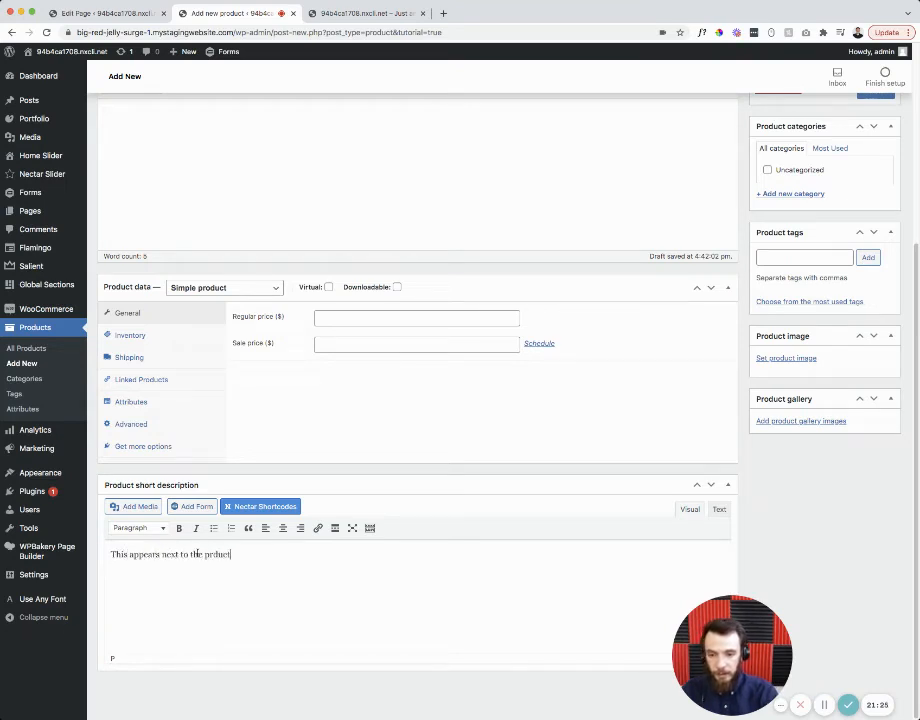
type("uct")
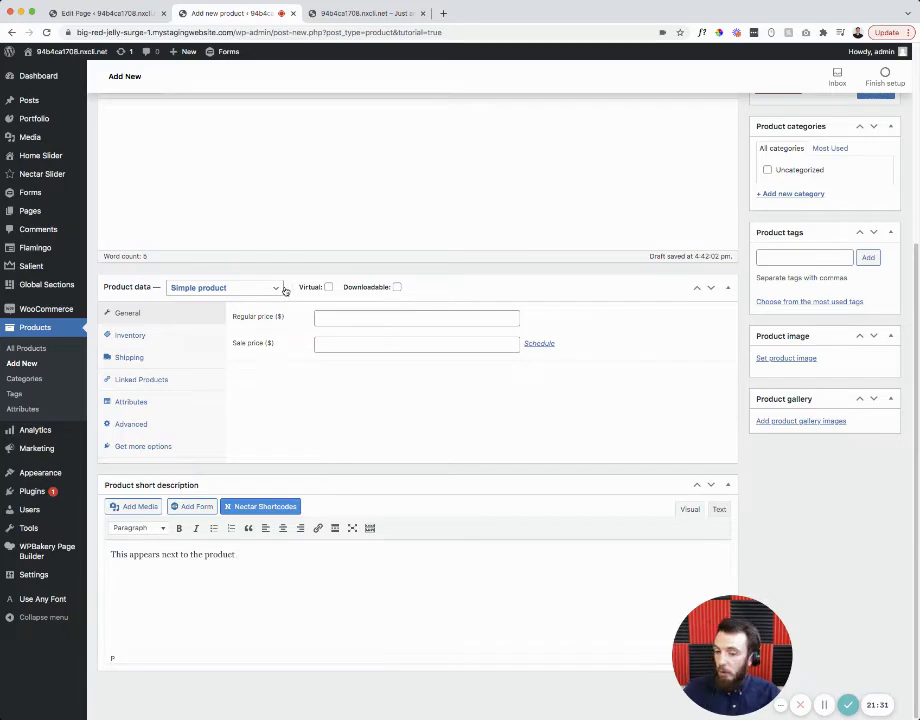
left_click(317, 317)
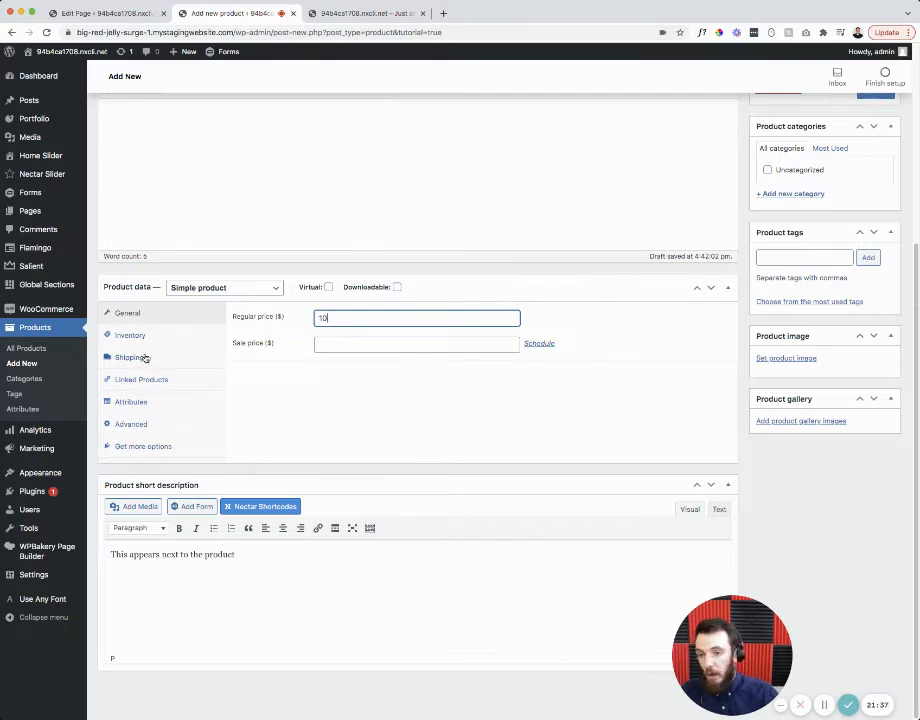
left_click(208, 292)
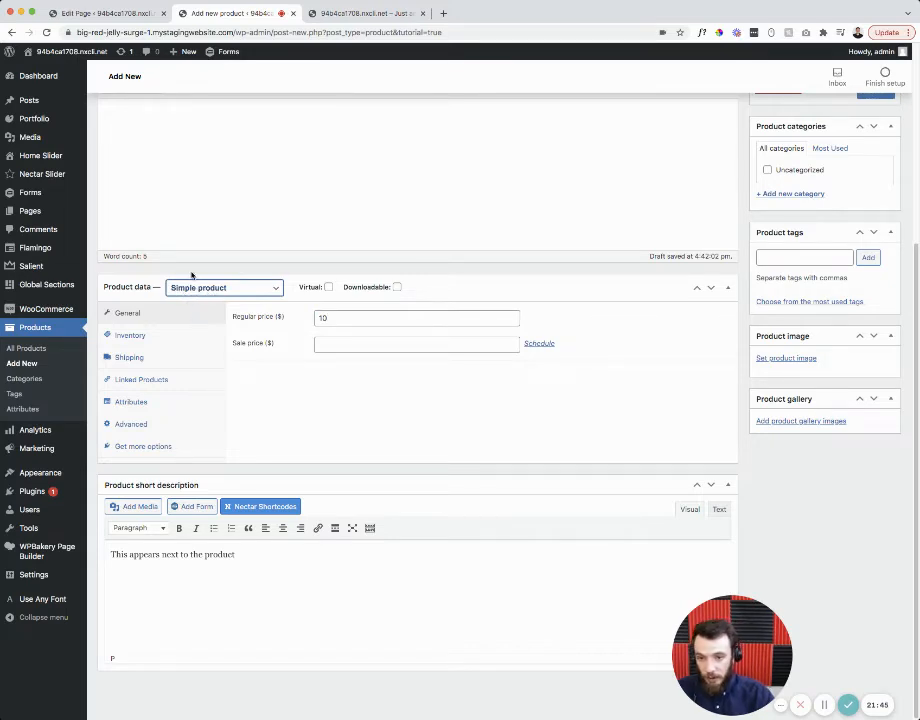
- Switch to Variable product with SKU 1800, stock management enabled and stock quantity 150
left_click(203, 323)
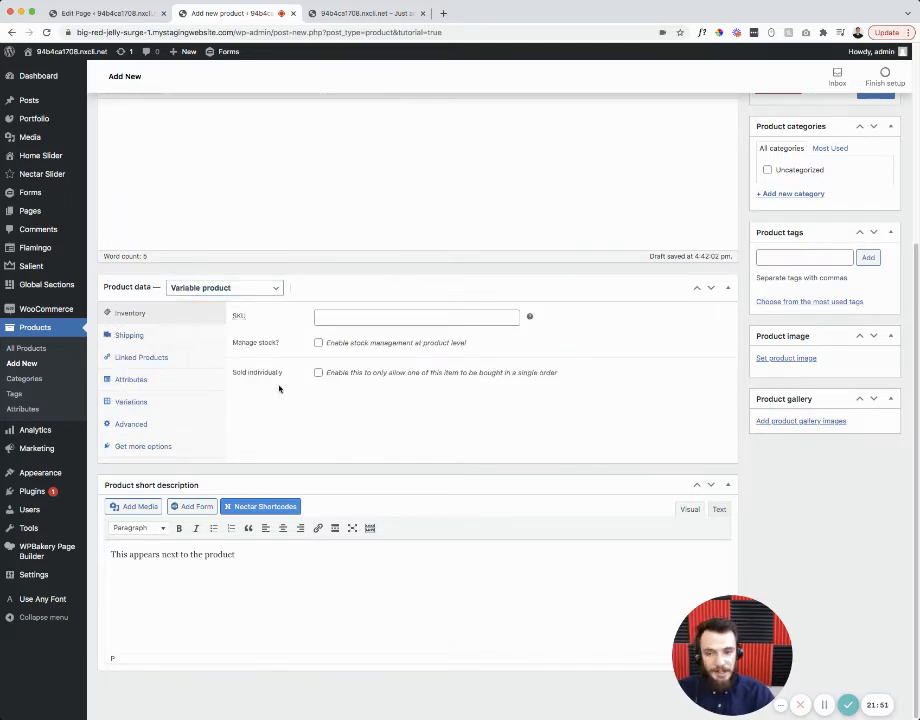
left_click(325, 317)
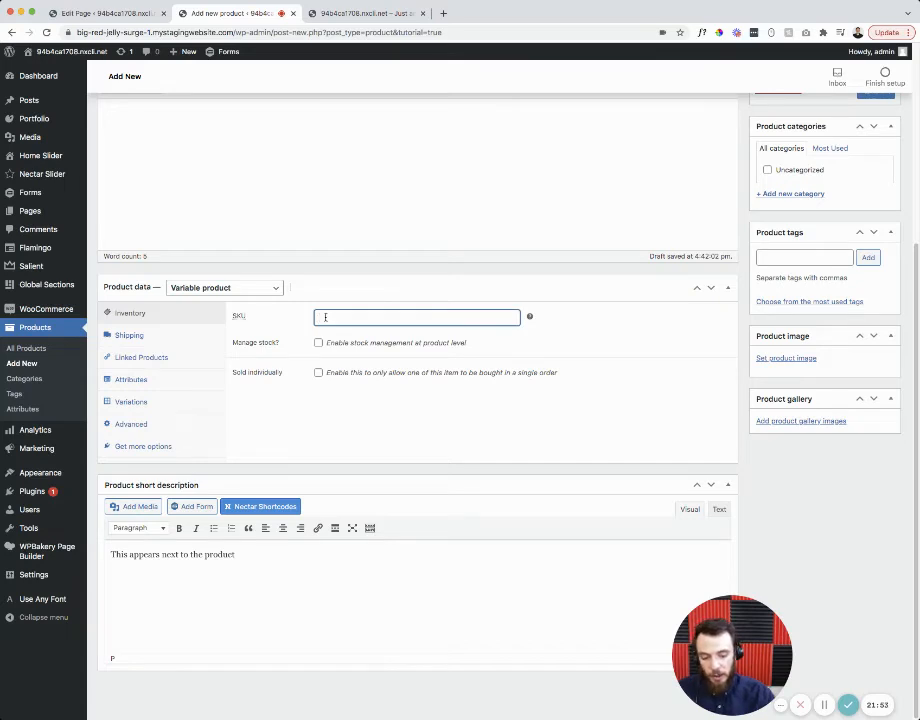
left_click(324, 344)
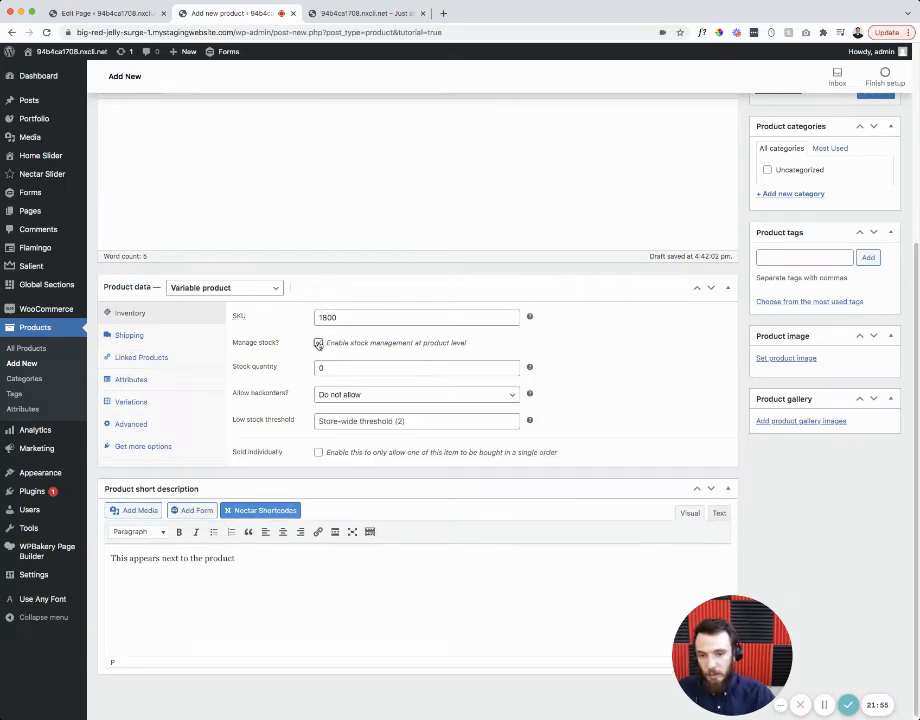
double_click(324, 369)
type("15")
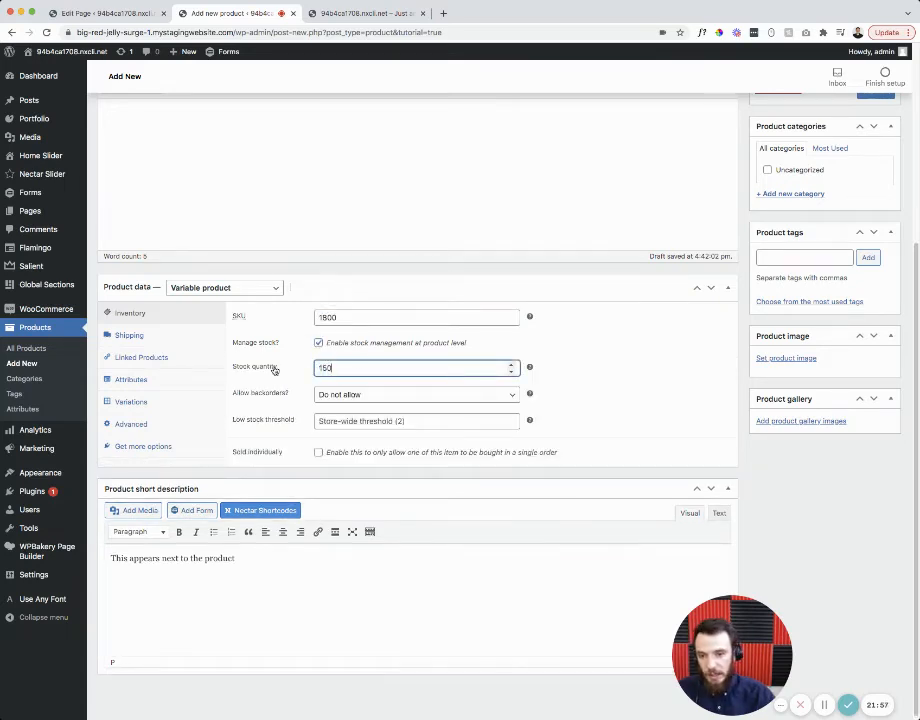
left_click(646, 345)
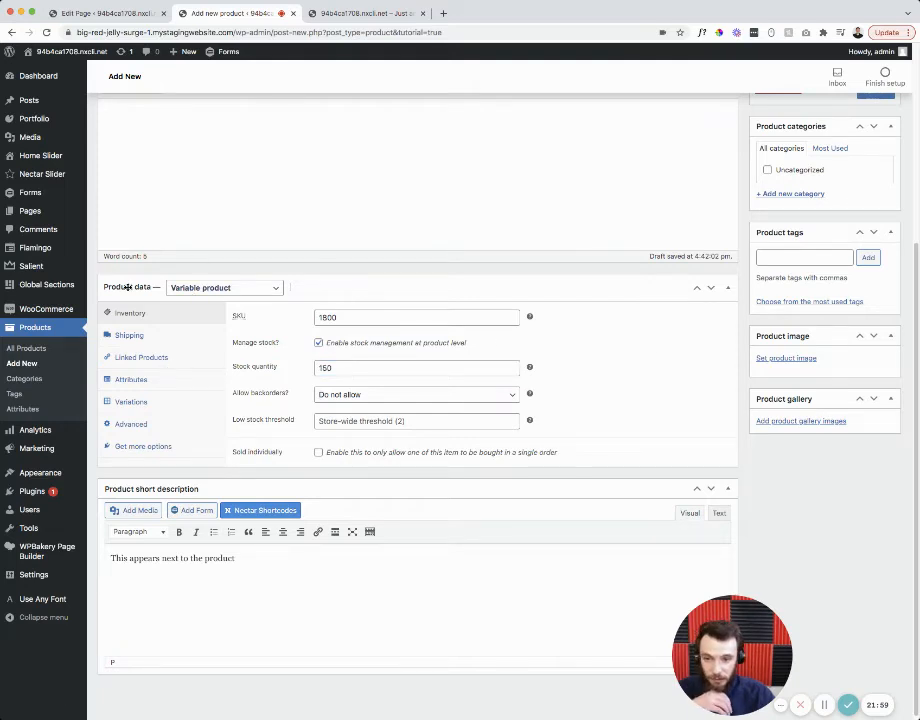
left_click(132, 380)
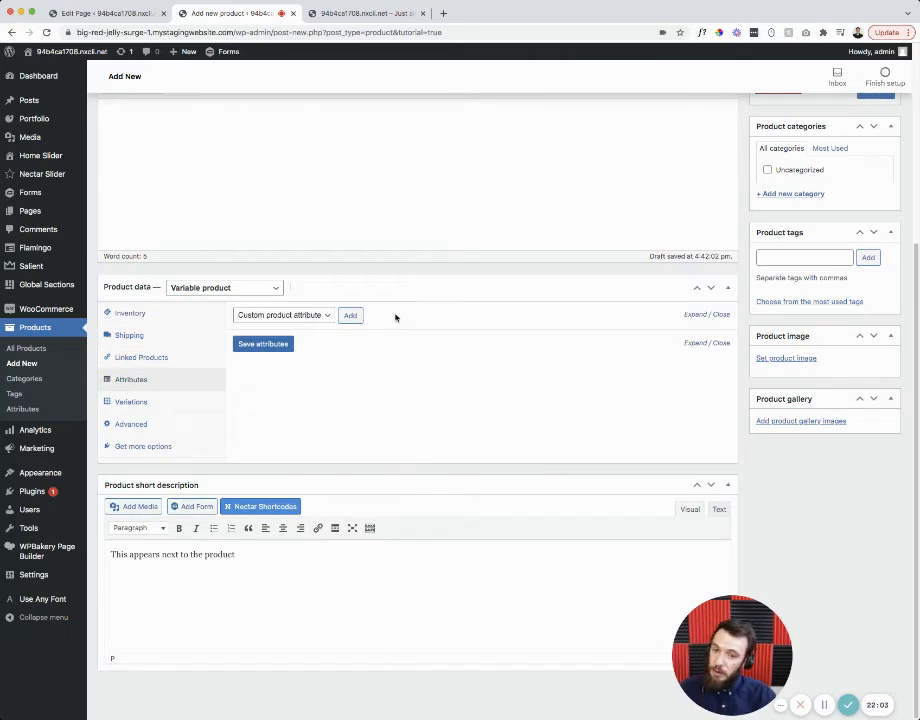
- Add and save a custom Color attribute with Red, Blue, Yellow and Orange, used for variations
left_click(351, 316)
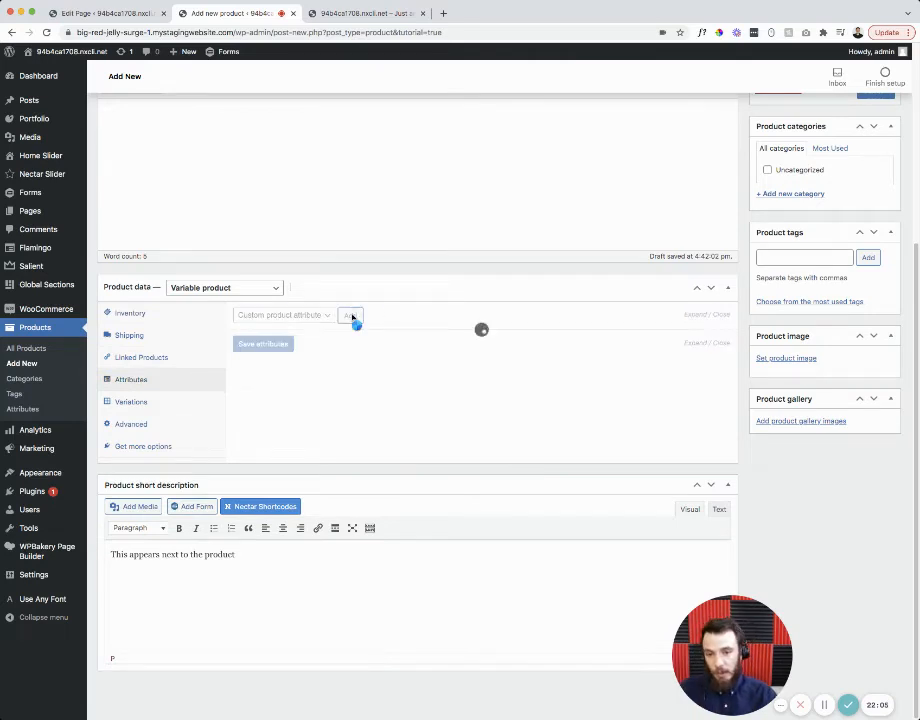
left_click(278, 383)
type("Col")
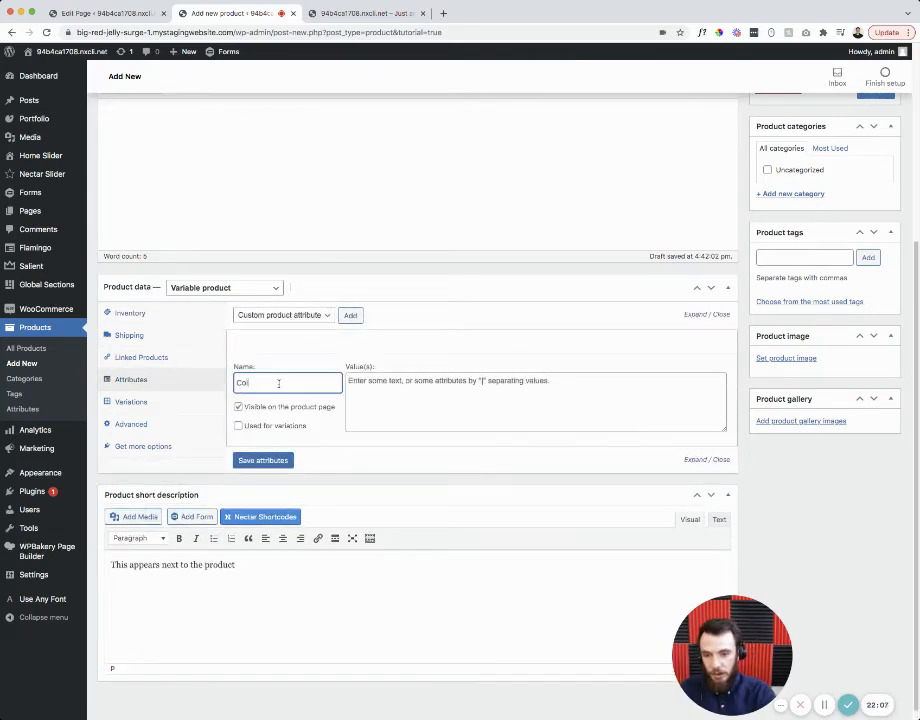
type("or")
key("Tab")
type("Red")
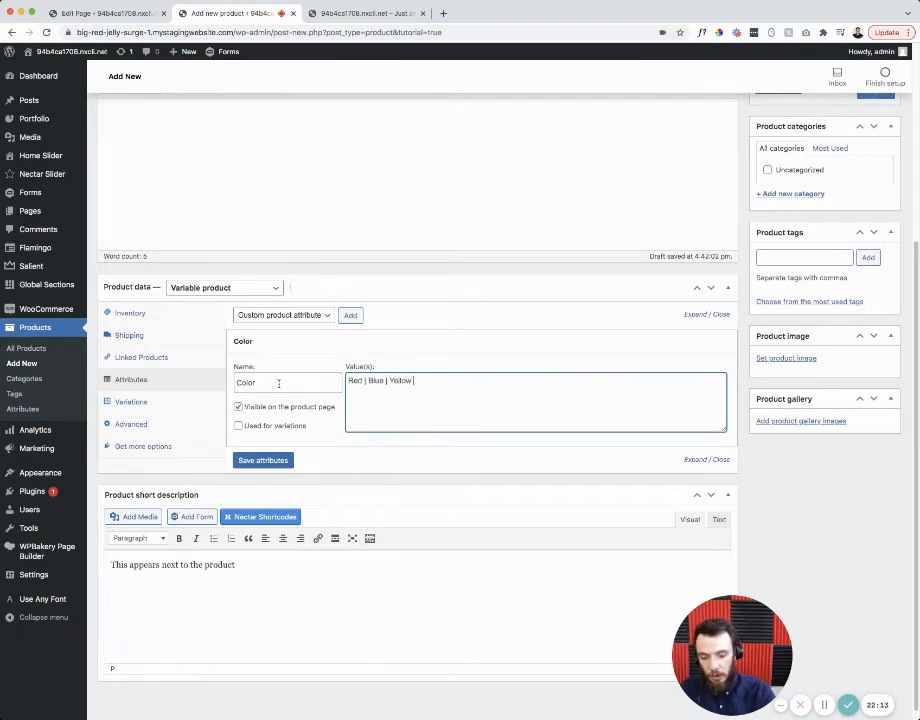
type("OR")
key("BackSpace")
key("BackSpace")
key("BackSpace")
key("BackSpace")
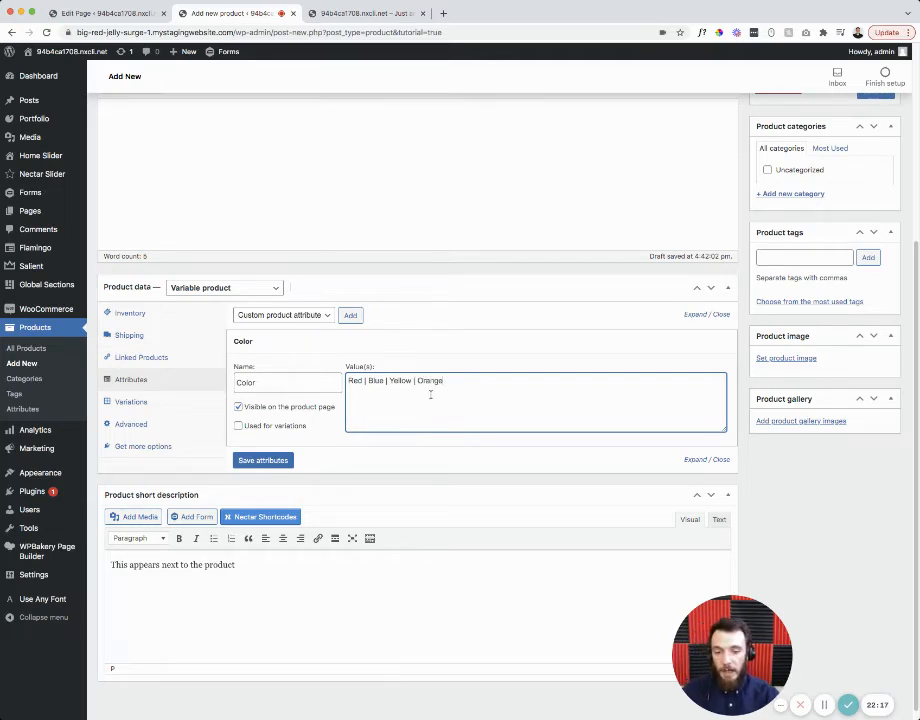
left_click_drag(430, 394, 350, 380)
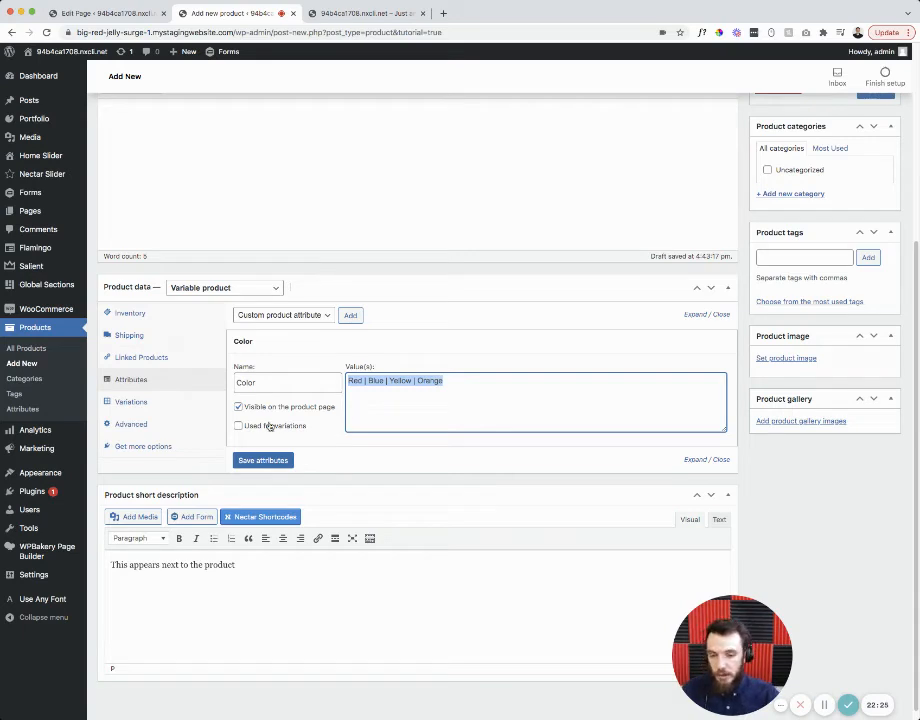
left_click(238, 425)
left_click(248, 461)
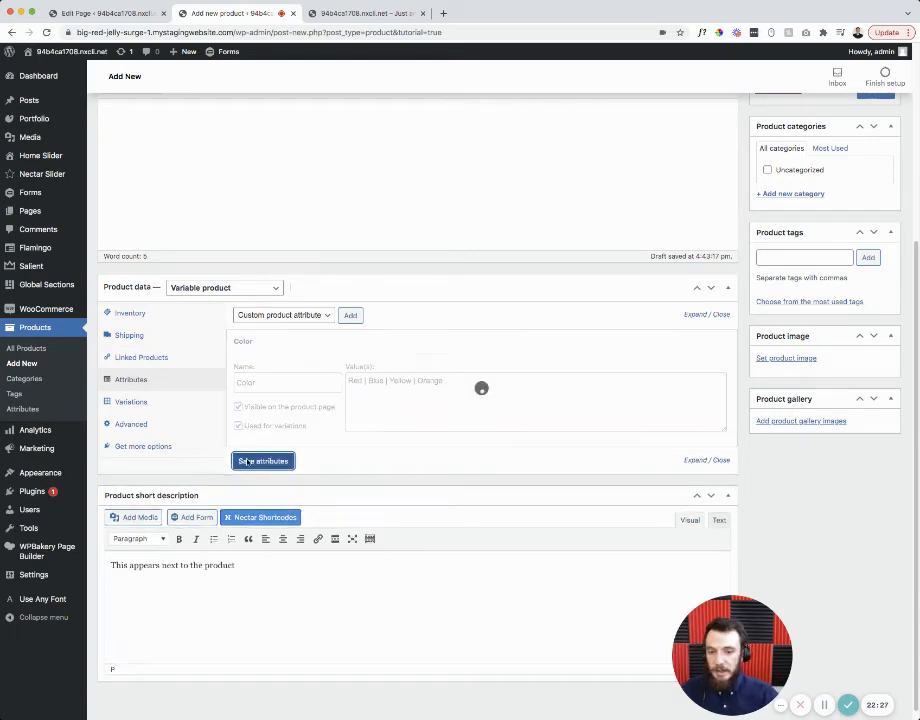
- Generate variations from all attributes in the Variations section
left_click(131, 403)
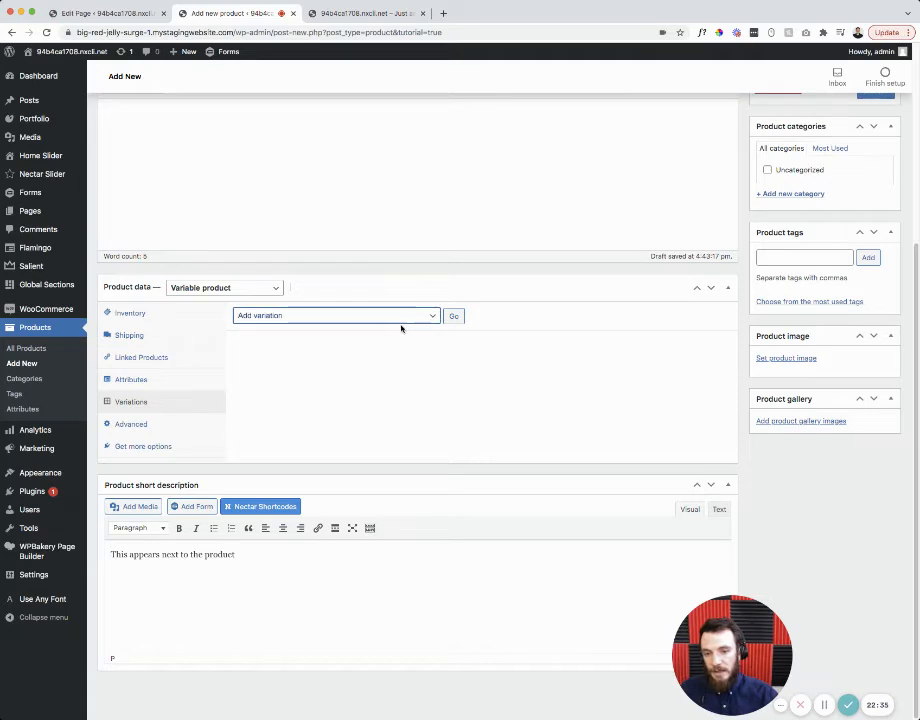
left_click(402, 329)
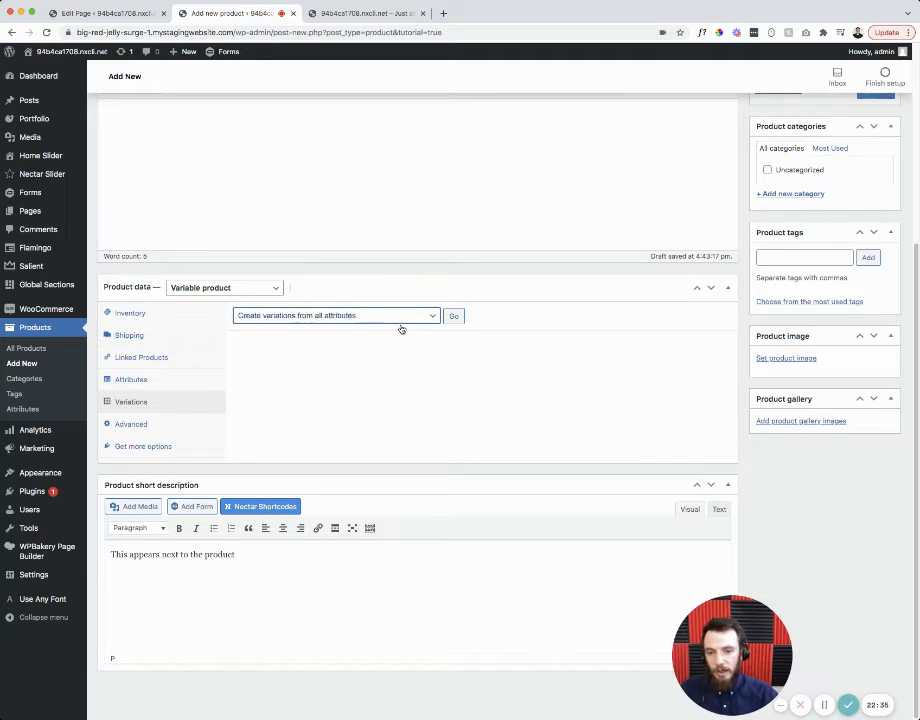
left_click(454, 317)
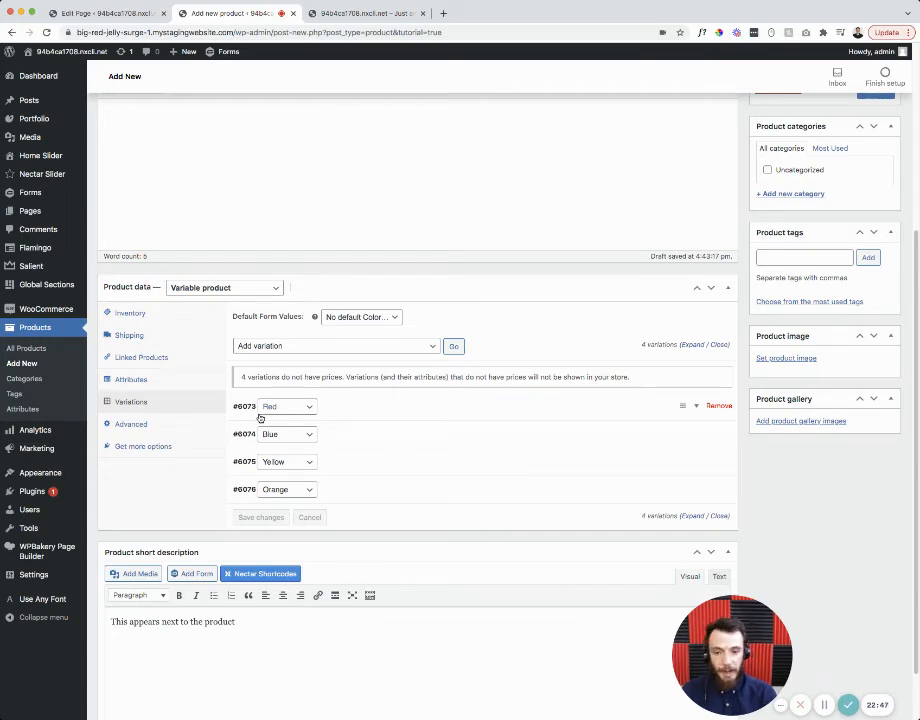
- Add a second custom attribute 'Sizes' with value S, used for variations, and save
left_click(162, 379)
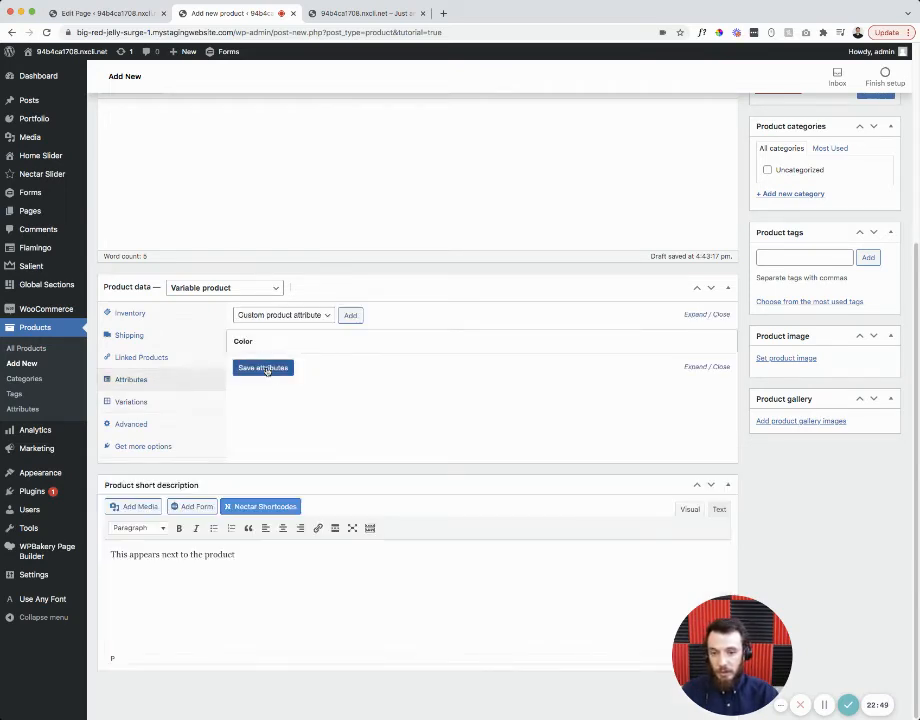
left_click(266, 369)
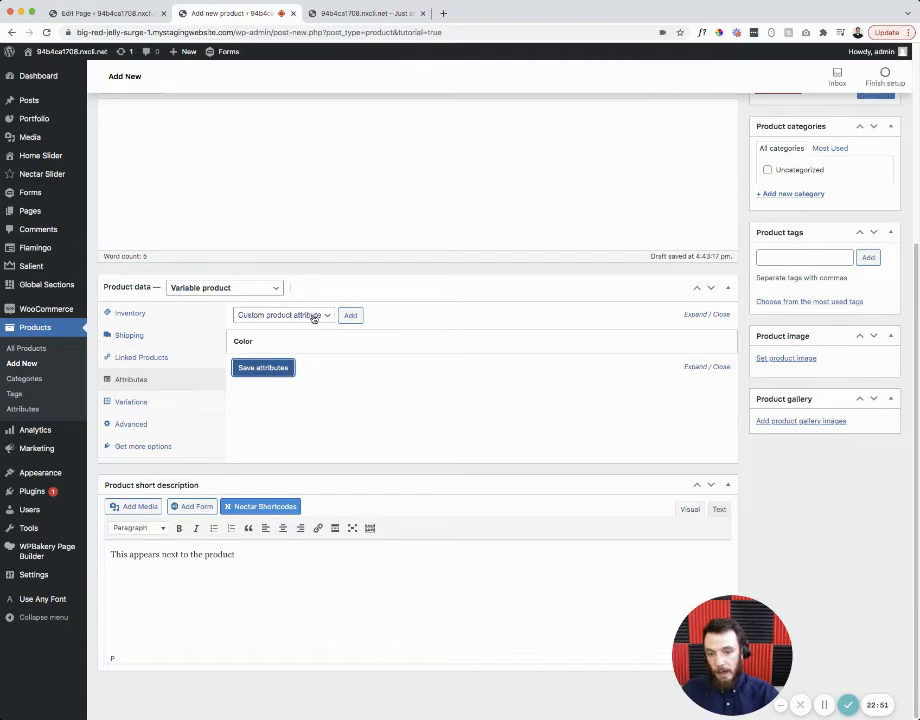
left_click(350, 315)
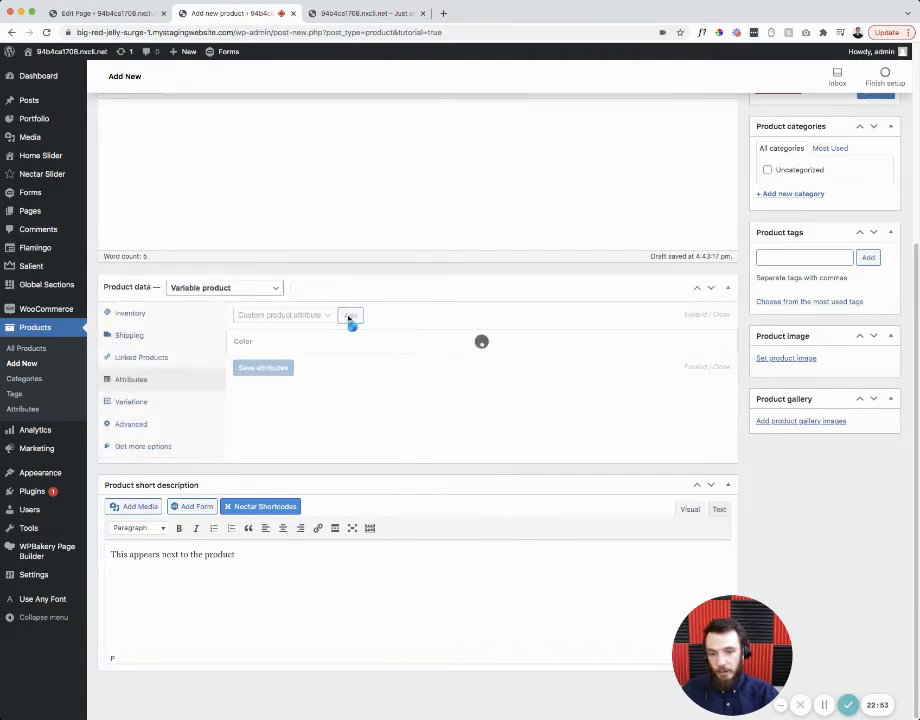
left_click(259, 399)
type("Size")
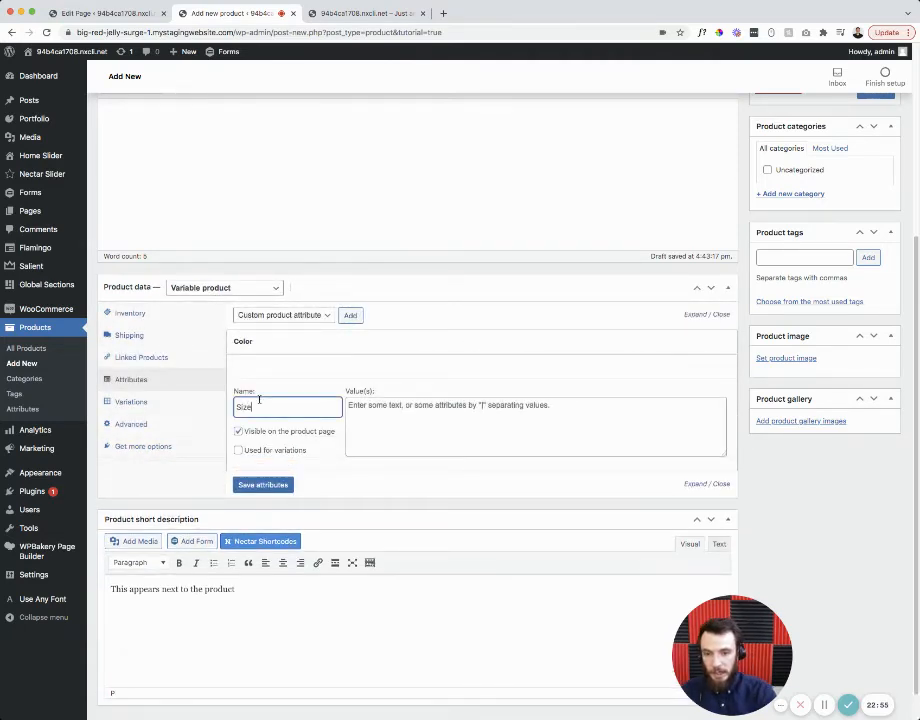
type("s")
key("Tab")
type("S")
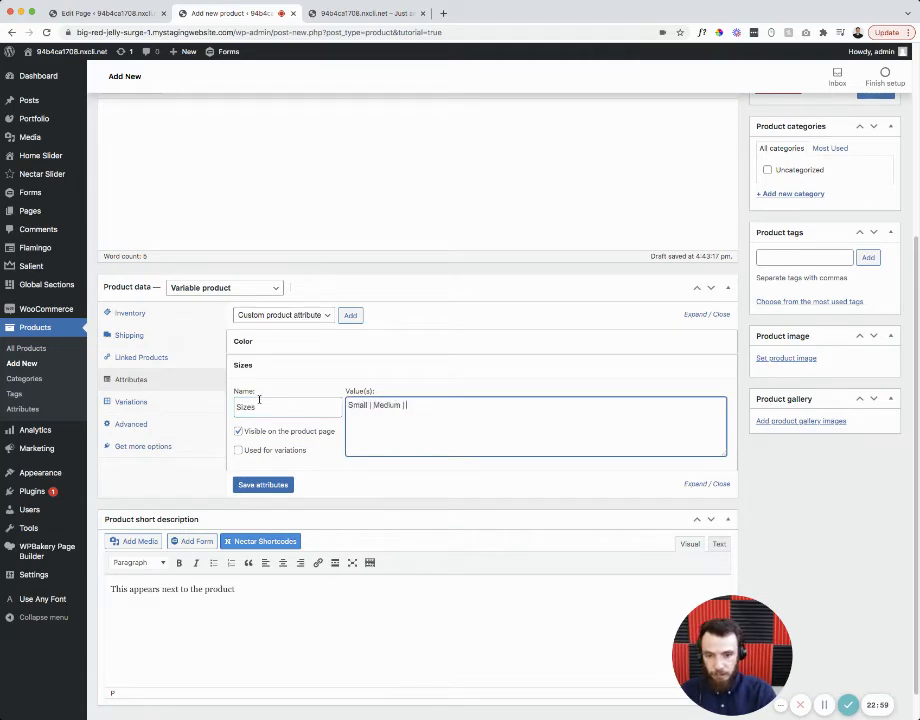
left_click(238, 450)
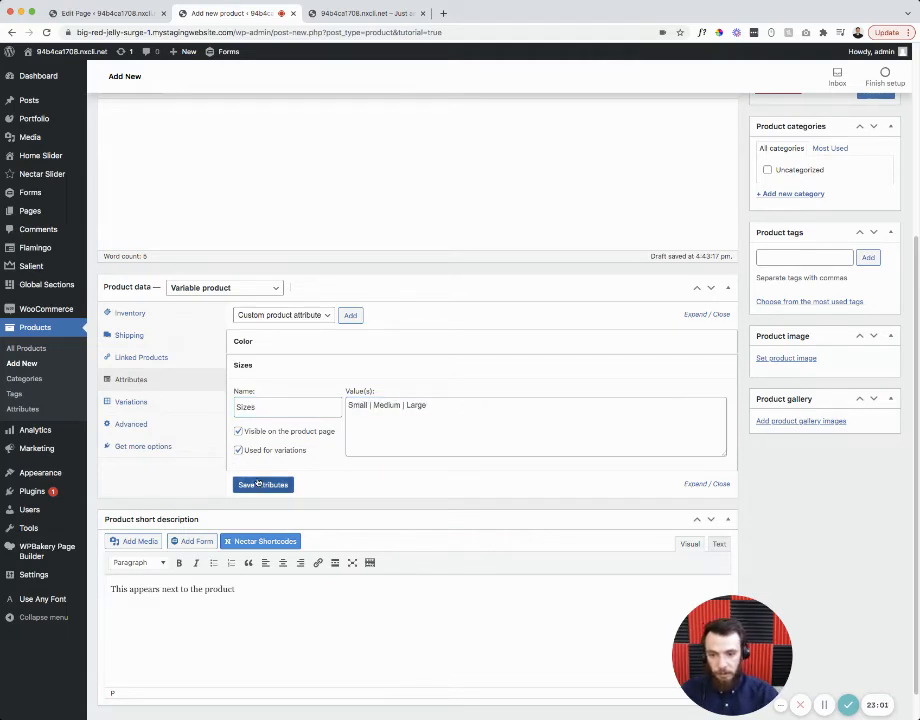
left_click(263, 484)
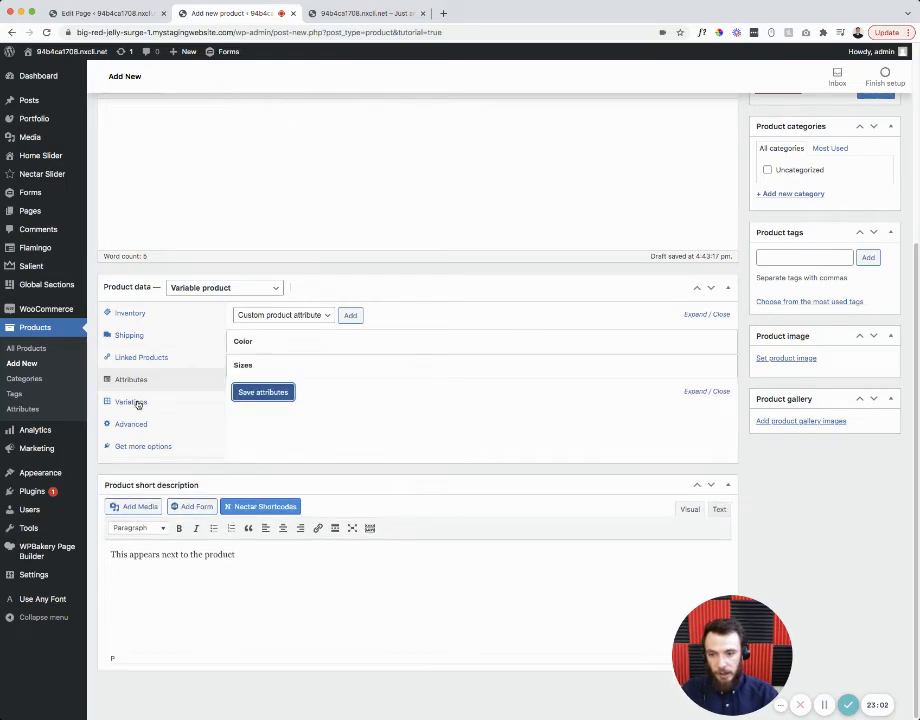
- Delete the Red, Blue, Yellow and Orange variations, then pick 'Create variations from all attributes'
left_click(134, 402)
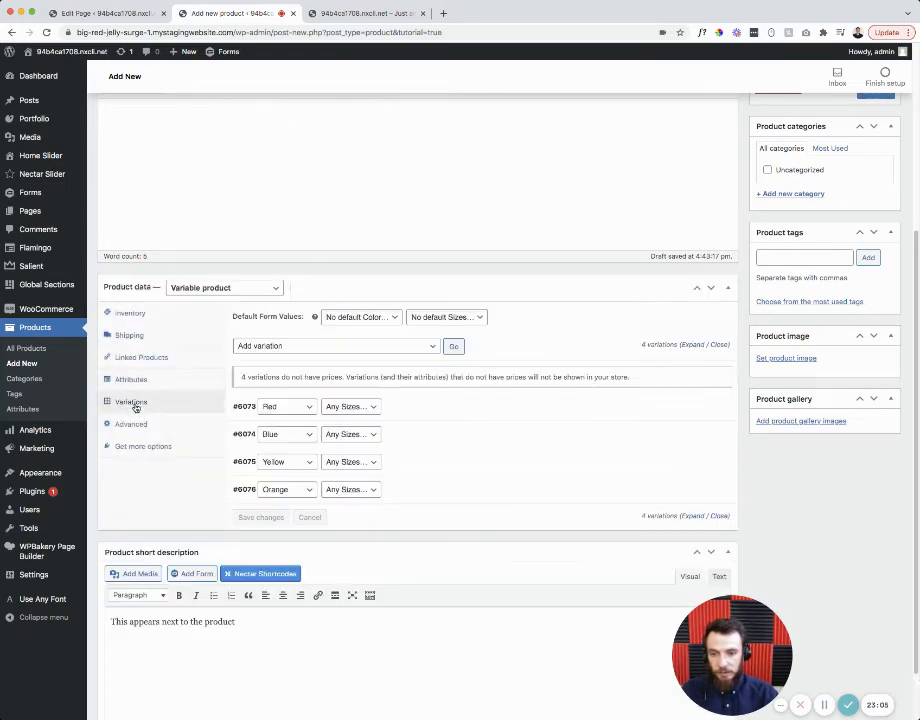
mouse_move(464, 418)
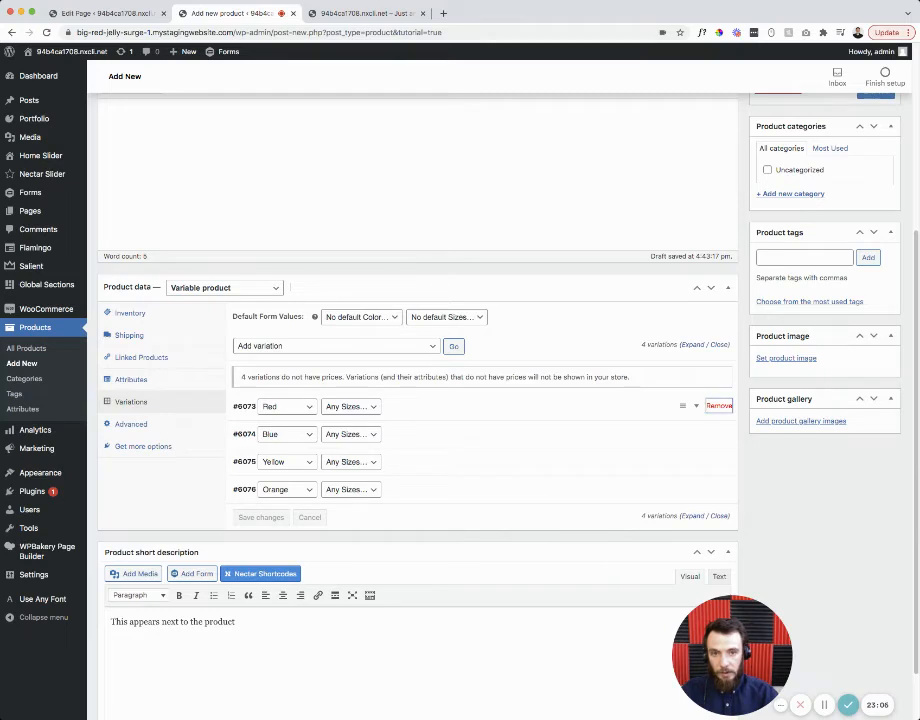
left_click(719, 405)
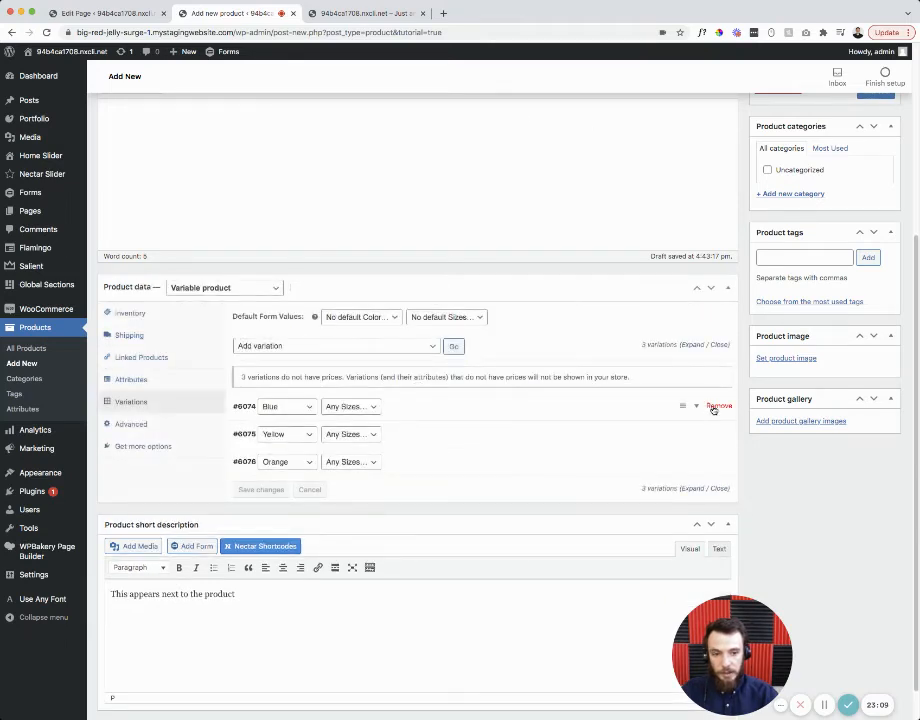
left_click(713, 409)
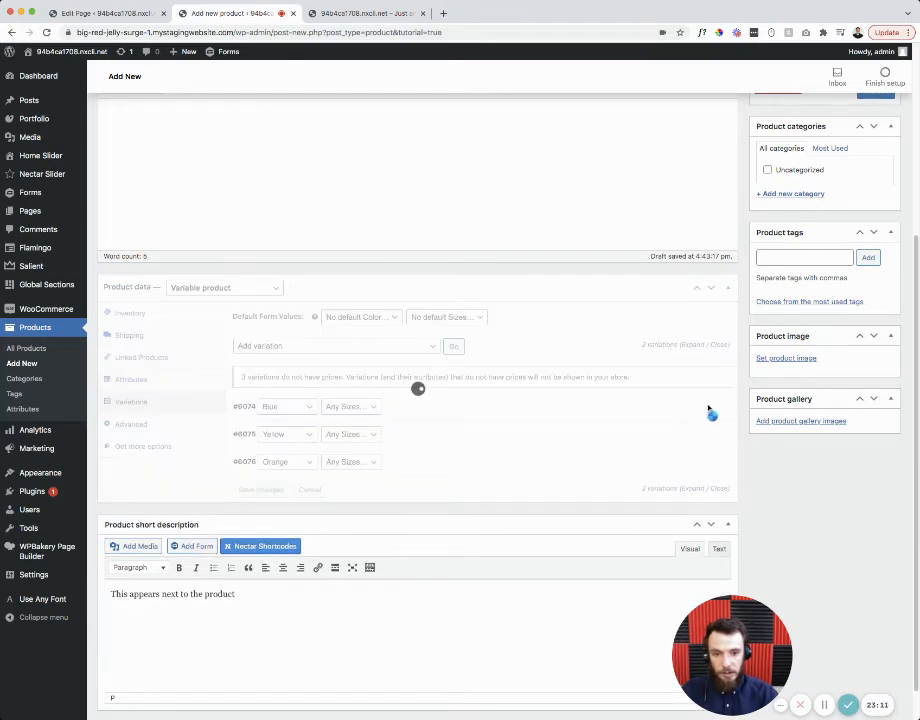
left_click(719, 405)
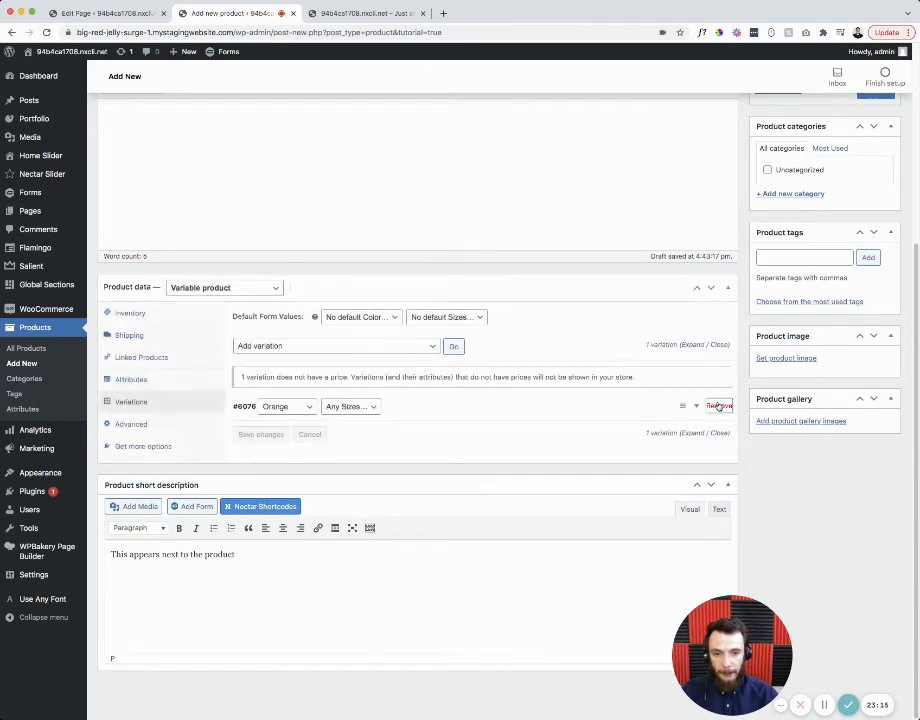
left_click(716, 405)
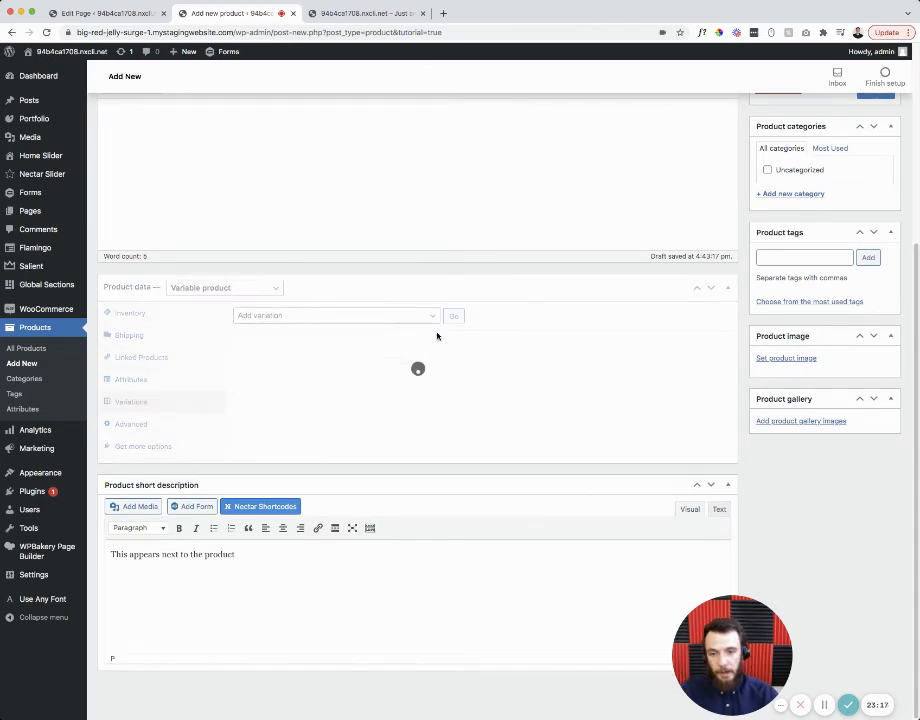
left_click(395, 316)
left_click(417, 332)
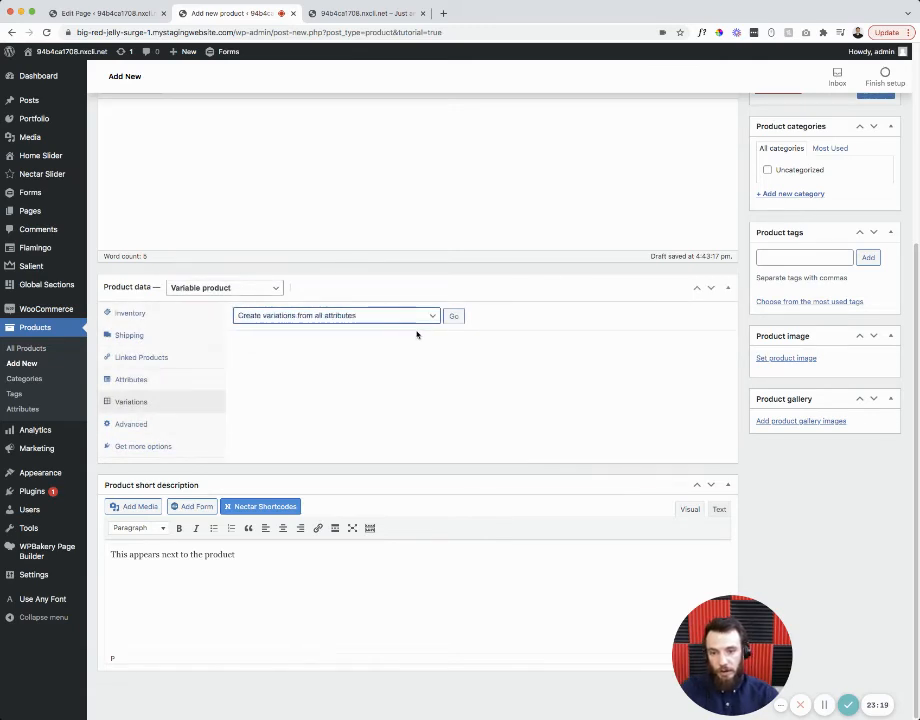
- Generate every colour-and-size variation and give Red Small a regular price of 10
left_click(453, 316)
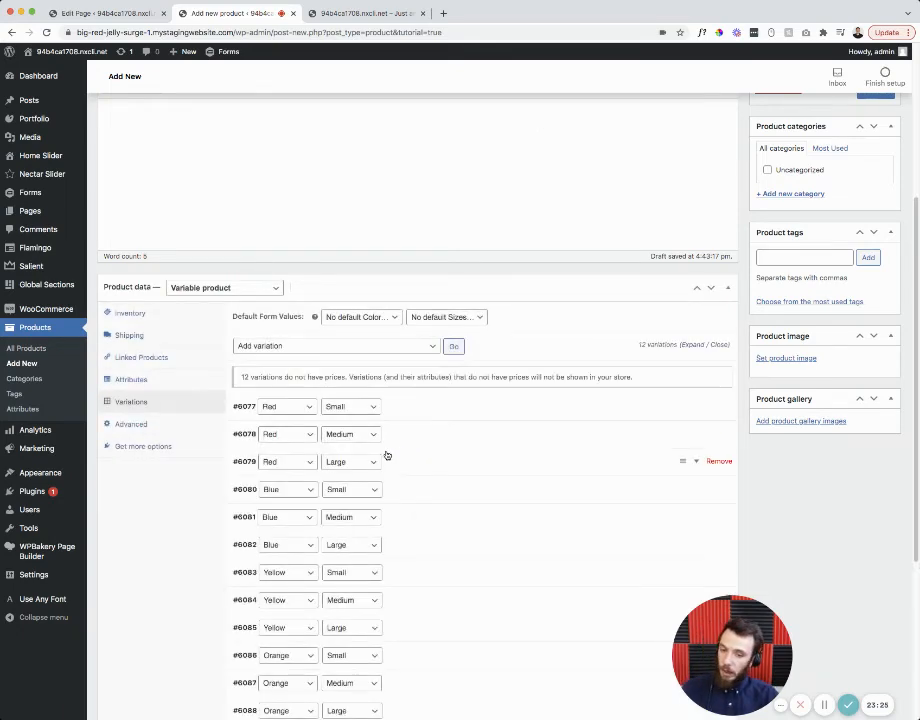
scroll(386, 455, "down", 3)
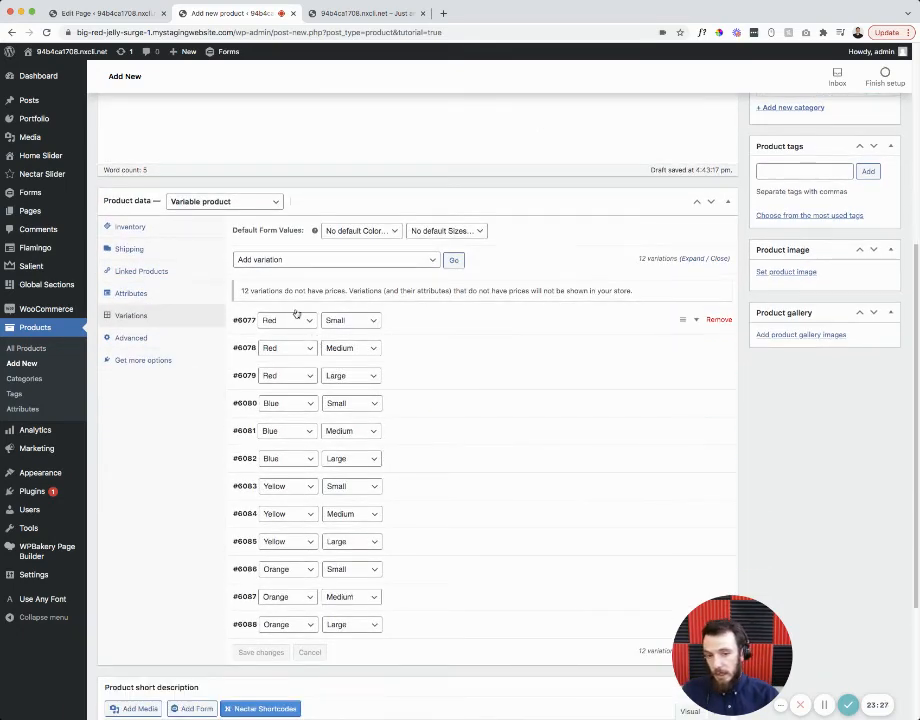
left_click(653, 319)
left_click(303, 443)
type("10")
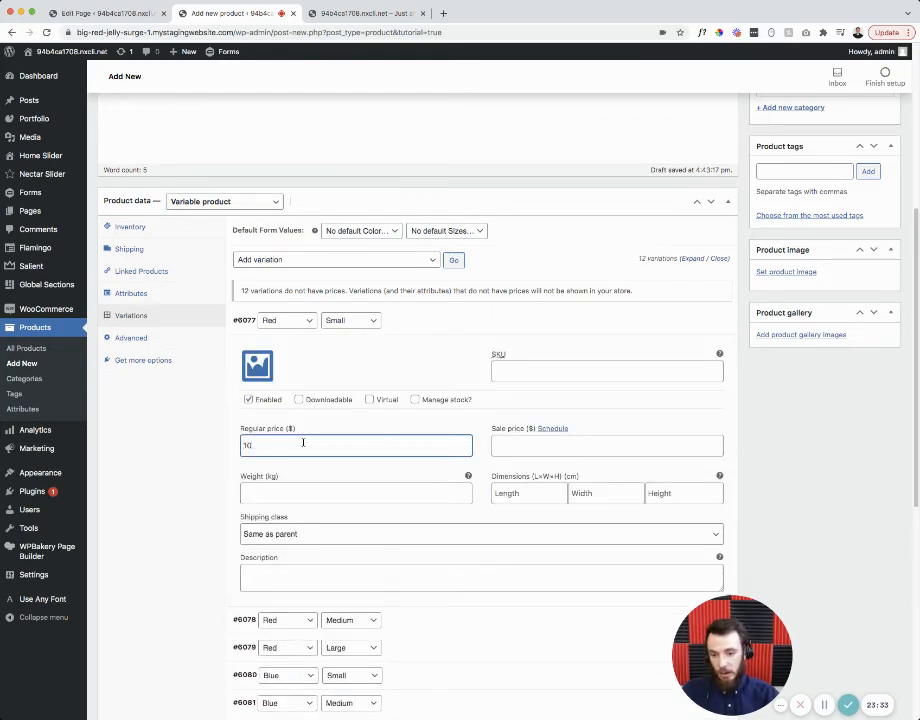
- Set the Red Medium variation's regular price to 15
scroll(314, 435, "down", 3)
left_click(344, 476)
scroll(344, 476, "down", 2)
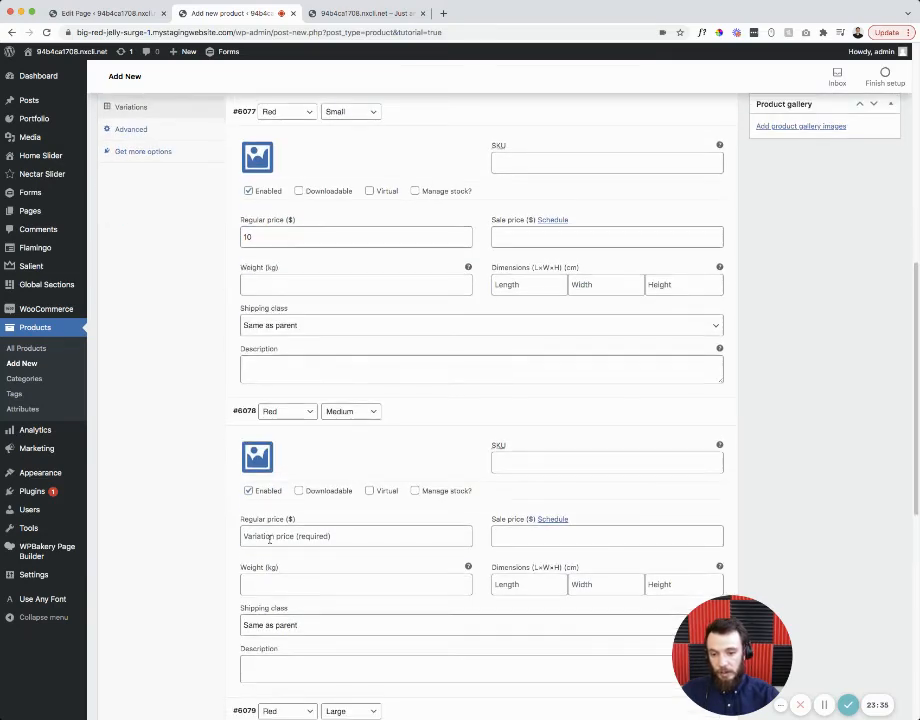
left_click(269, 538)
type("150")
scroll(434, 549, "down", 1)
key("BackSpace")
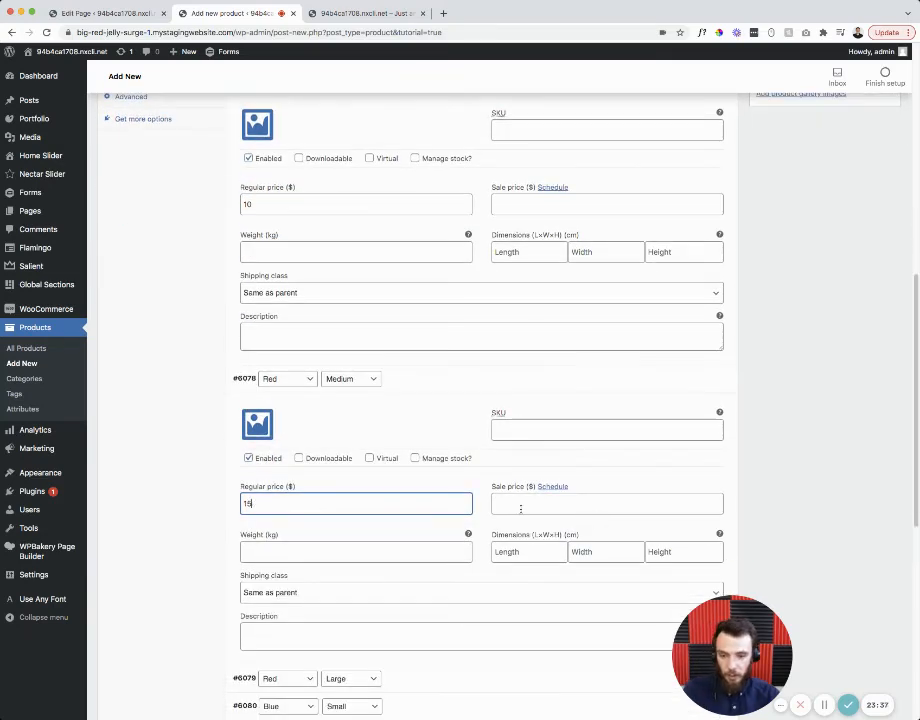
scroll(519, 506, "down", 5)
- Price Red Large at 20 and Blue Small at 30
left_click(481, 432)
left_click(285, 555)
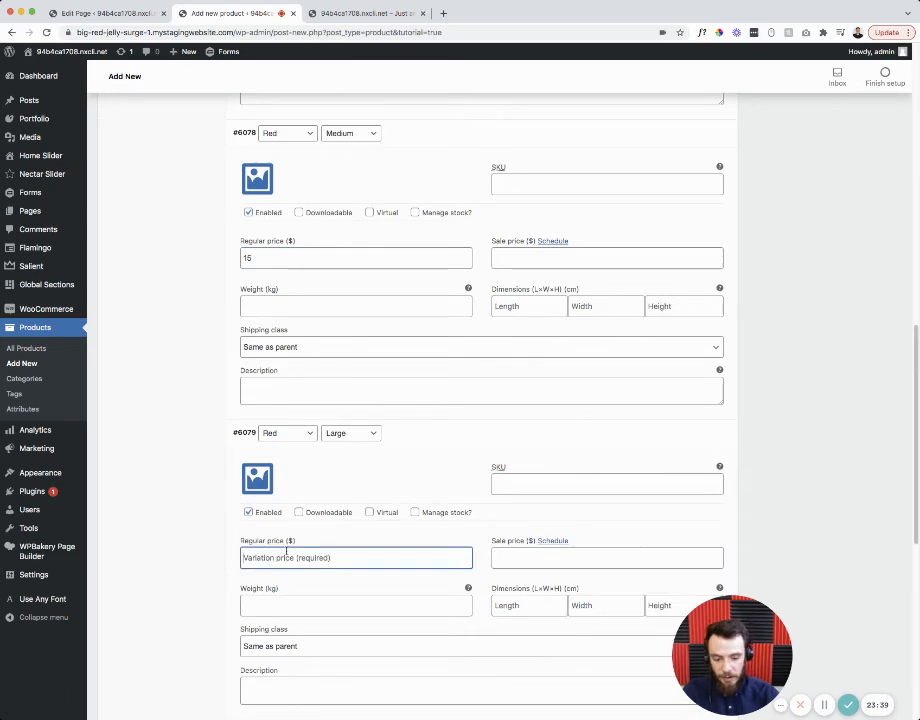
type("20")
scroll(330, 517, "down", 5)
left_click(429, 445)
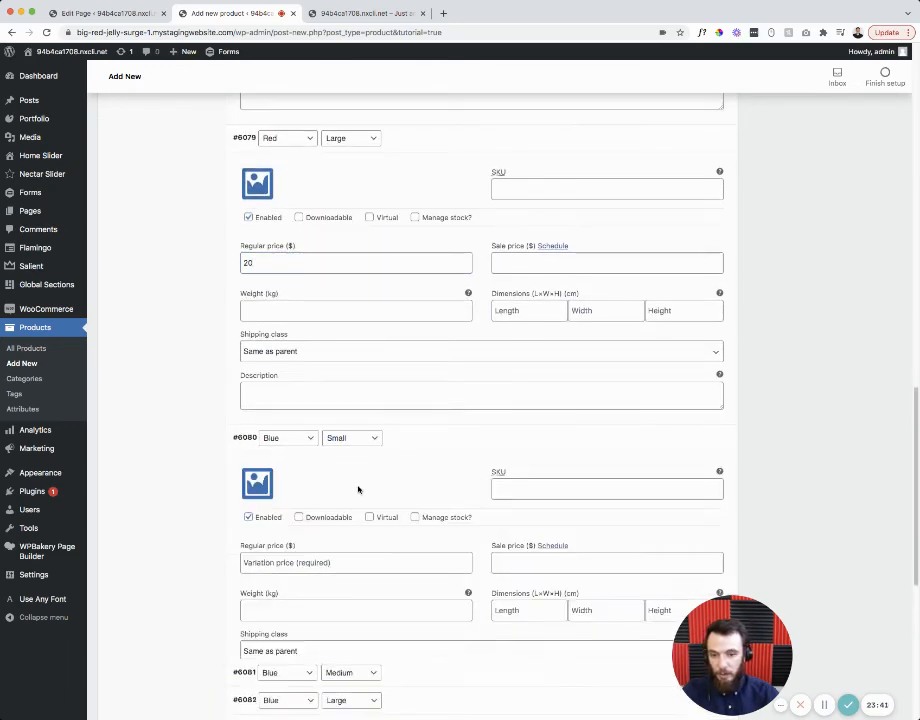
left_click(275, 565)
type("30")
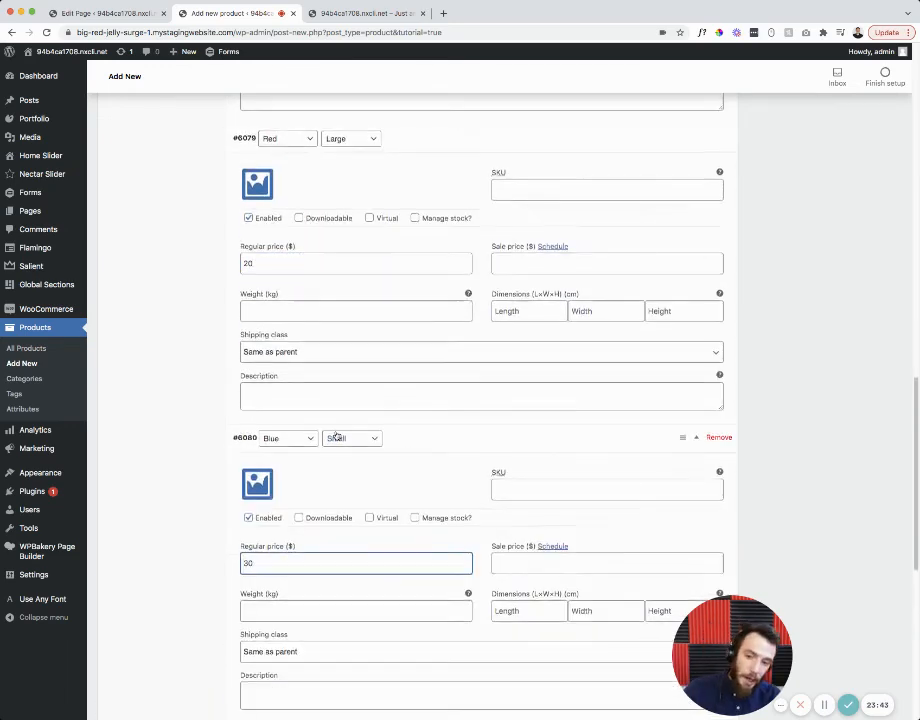
scroll(337, 435, "up", 4)
scroll(381, 486, "up", 8)
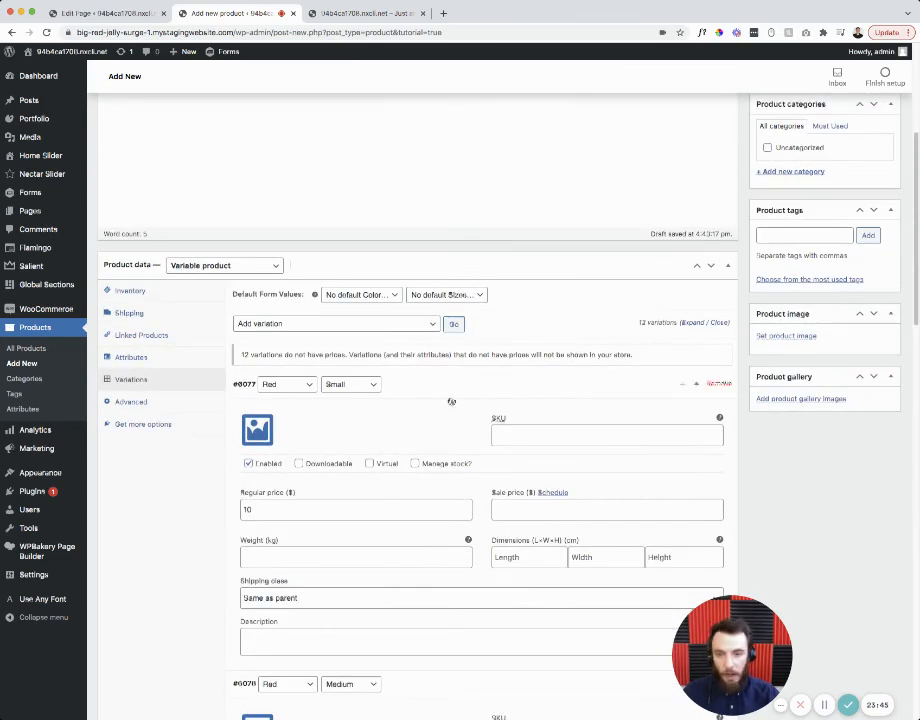
scroll(695, 448, "down", 3)
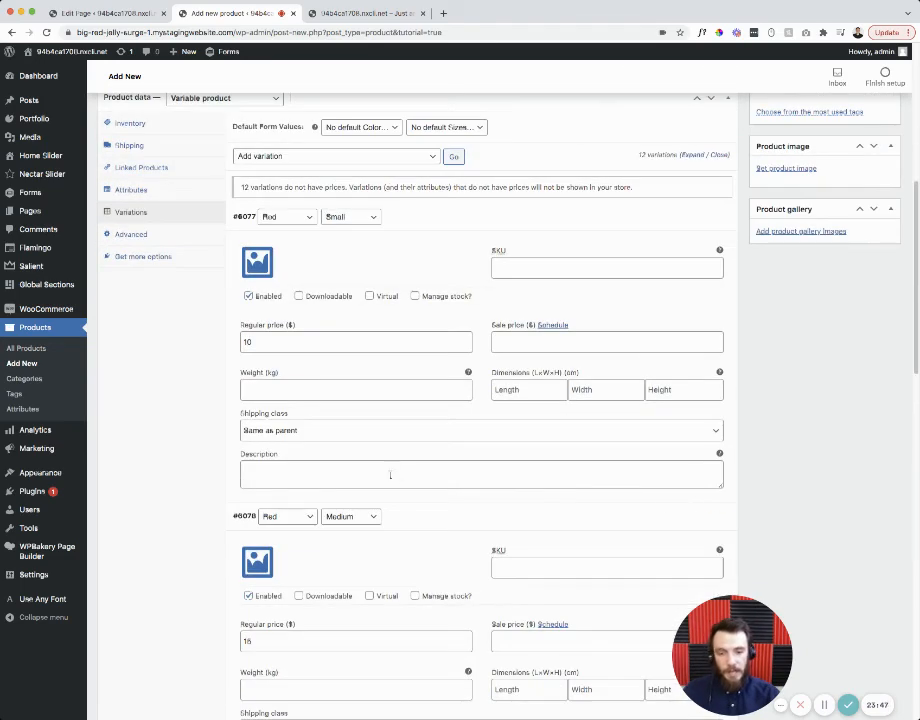
mouse_move(717, 516)
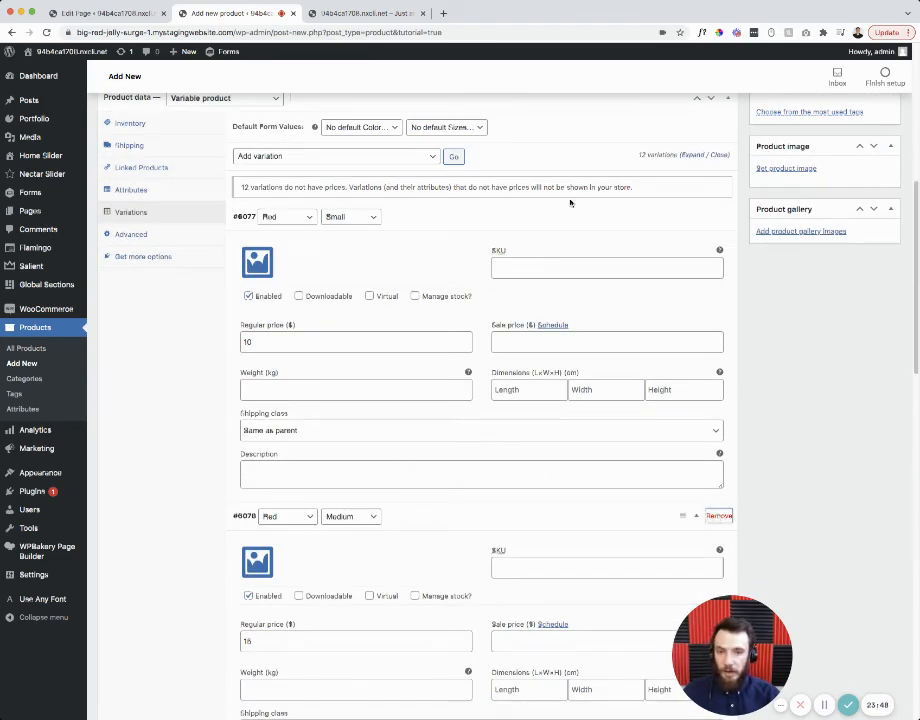
- Confirm removal of the Red Medium variation and collapse Blue Small's details
key("Return")
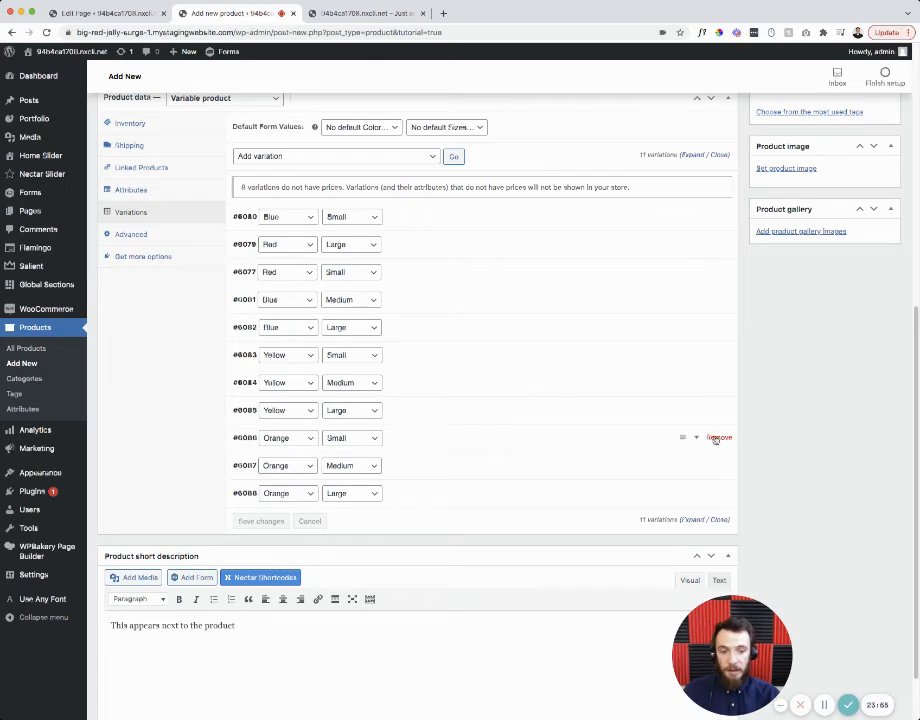
mouse_move(697, 485)
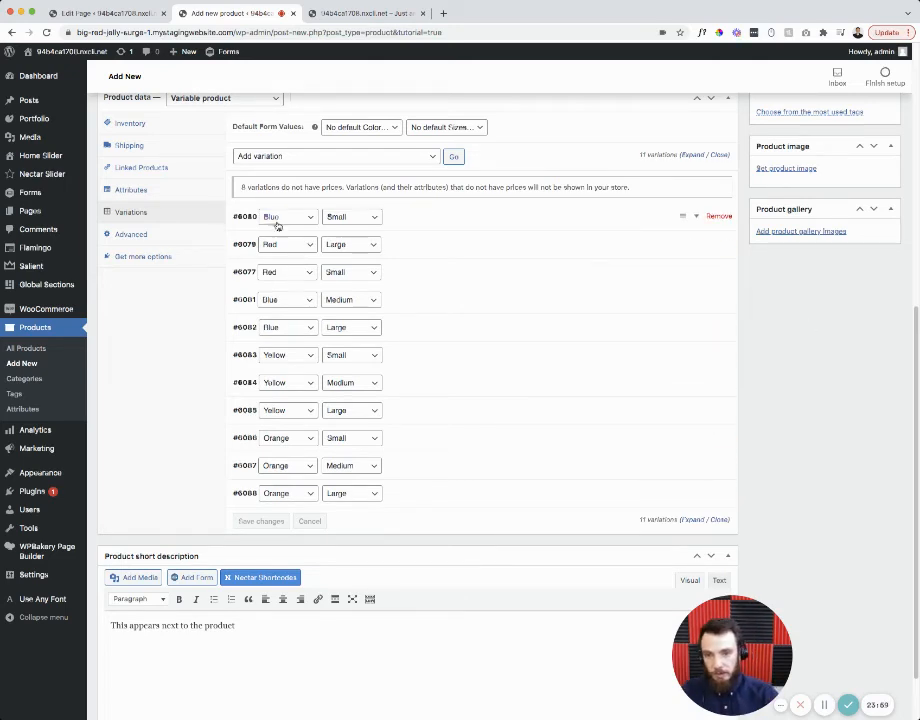
left_click(350, 220)
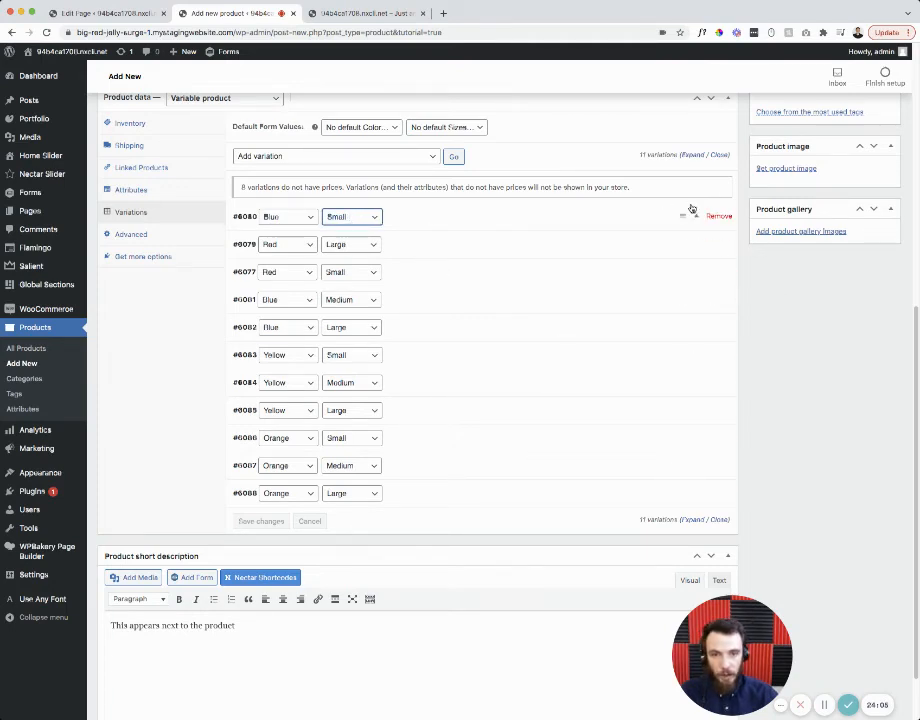
- Run the 'Delete all variations' bulk action on the product
left_click(337, 157)
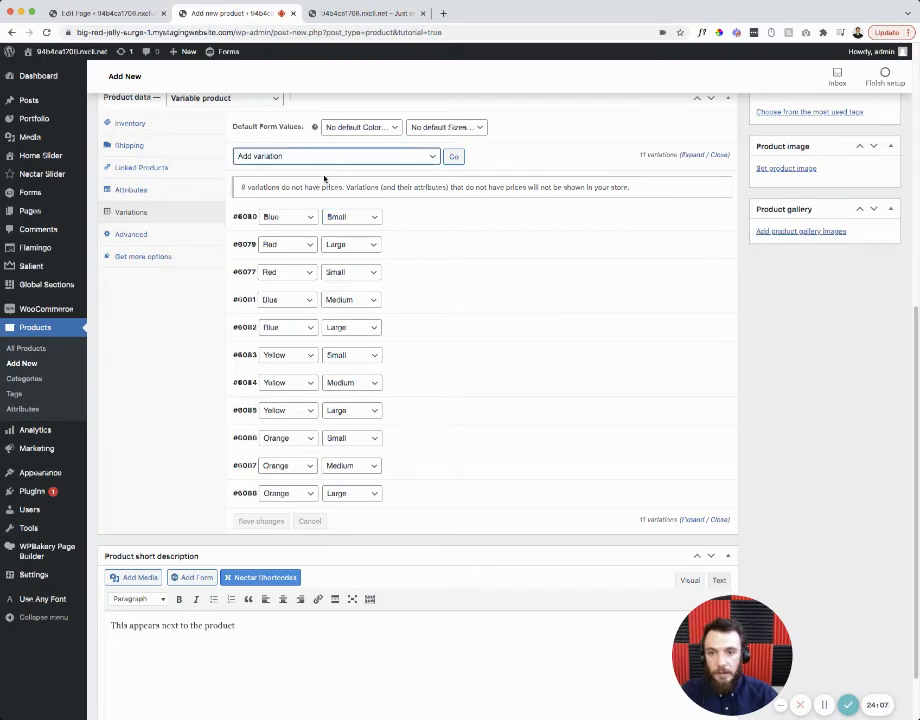
left_click(325, 181)
left_click(452, 158)
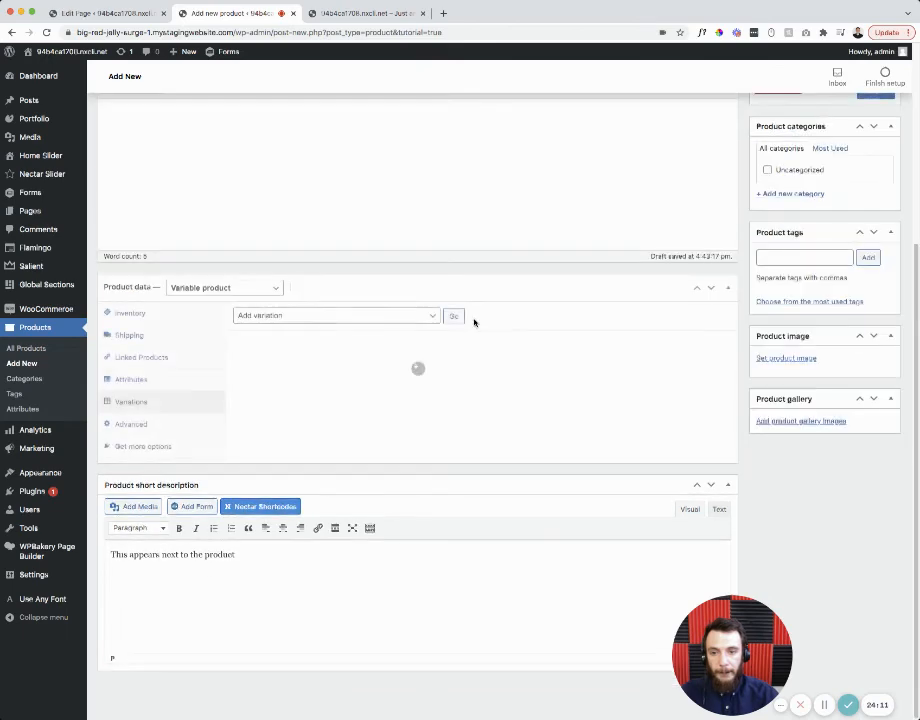
- Add a Small size variation for any colour priced at 5
left_click(453, 354)
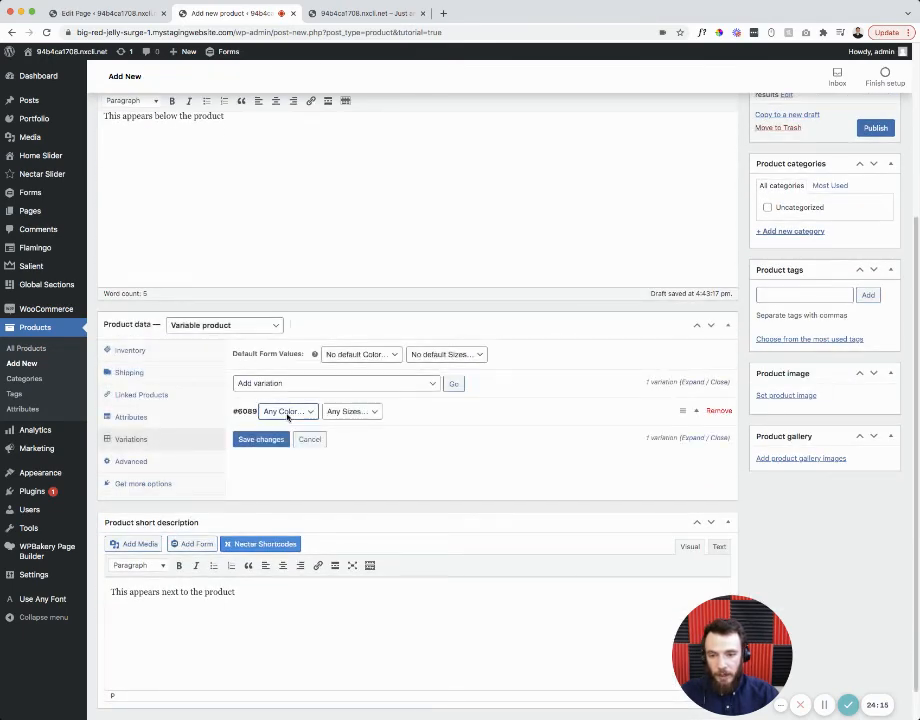
left_click(348, 411)
left_click(350, 437)
left_click(499, 410)
left_click(376, 538)
type("5")
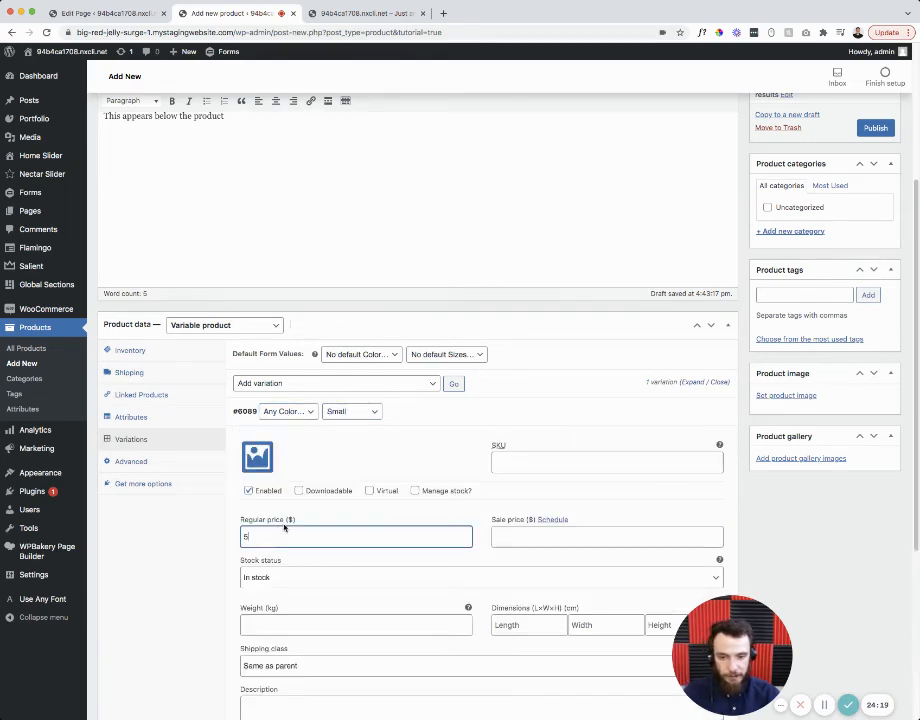
scroll(300, 500, "down", 2)
- Add a Medium size variation priced at 10
left_click(455, 272)
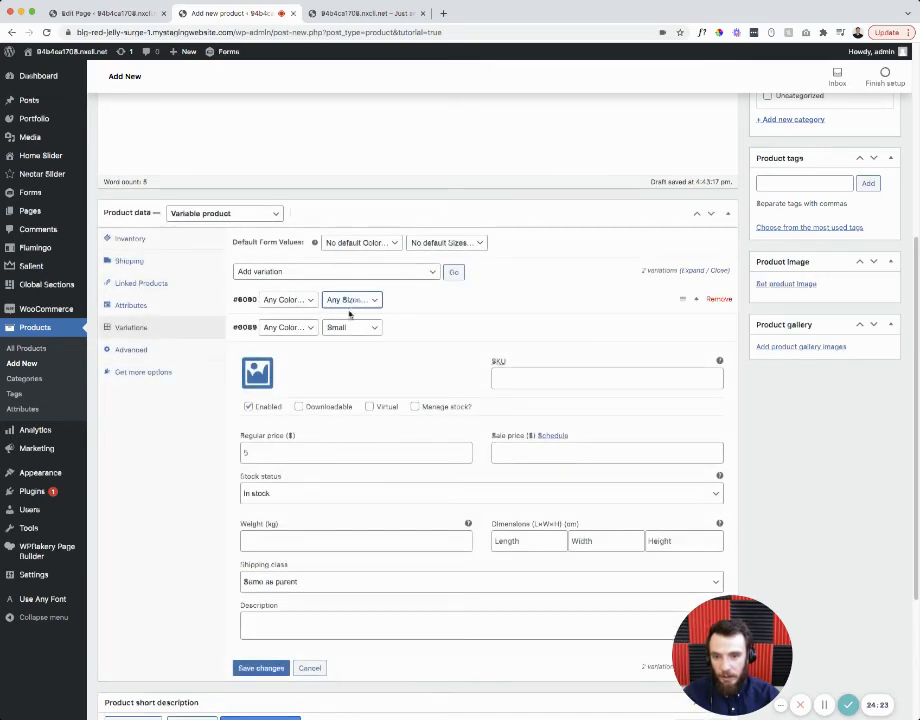
left_click(348, 323)
left_click(318, 308)
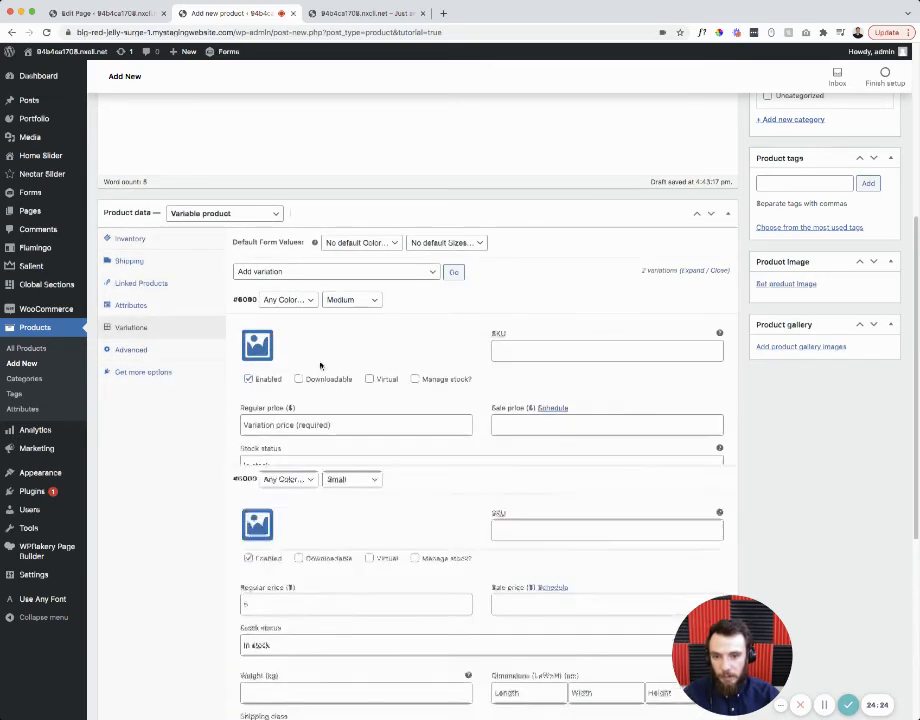
left_click(276, 424)
type("10")
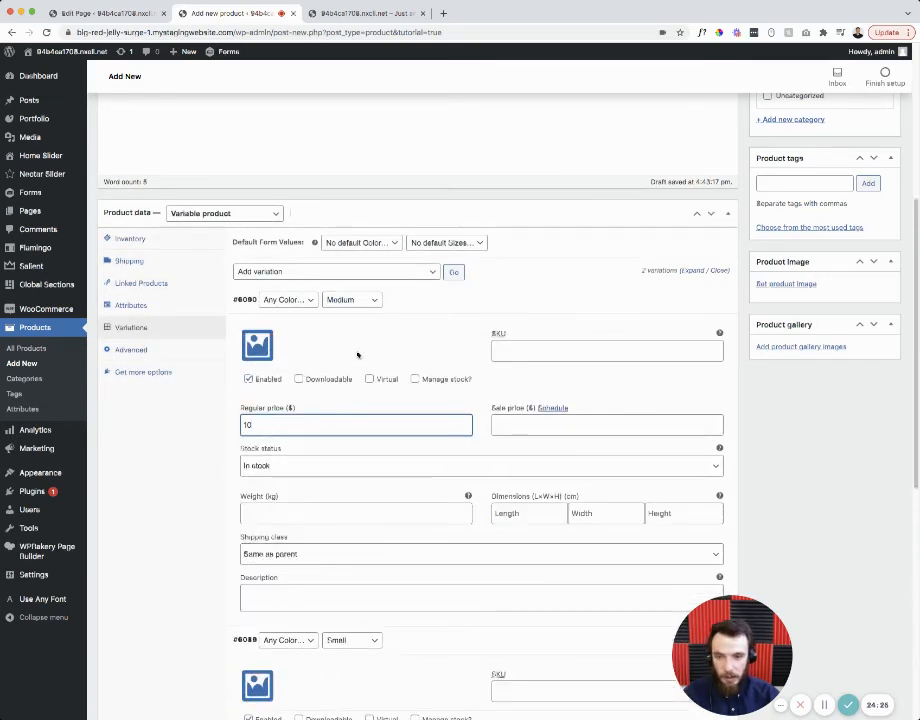
- Add a Large size variation priced at 15
left_click(452, 272)
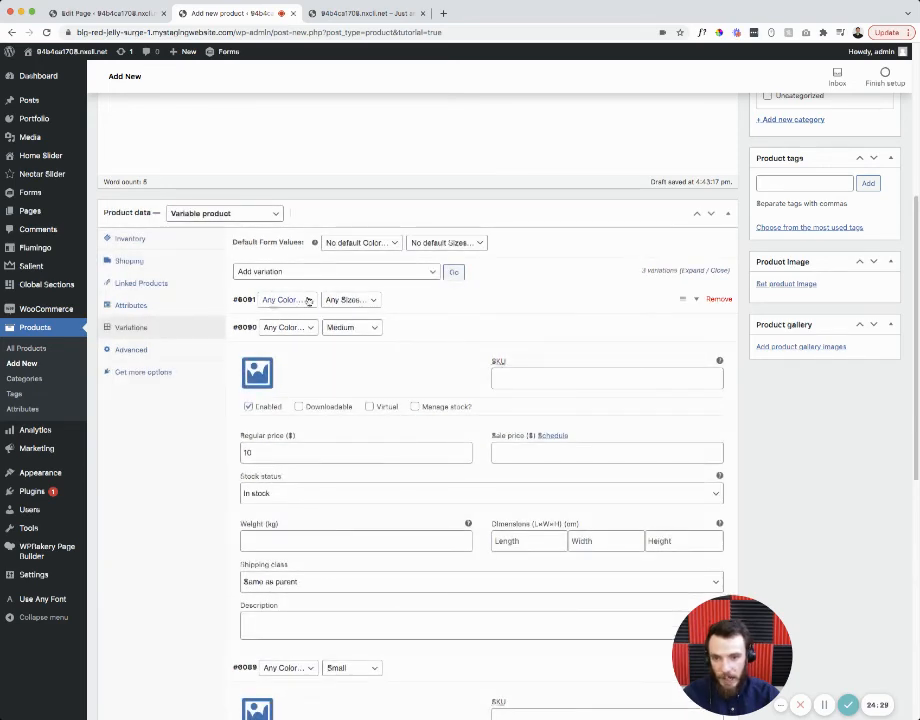
left_click(345, 339)
left_click(385, 312)
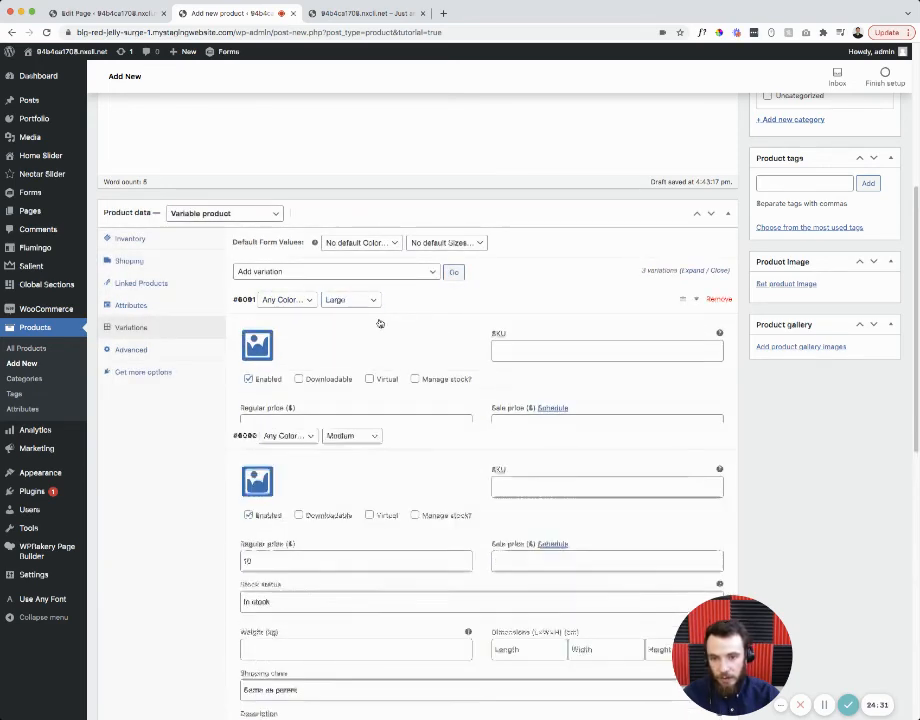
left_click(276, 424)
type("10")
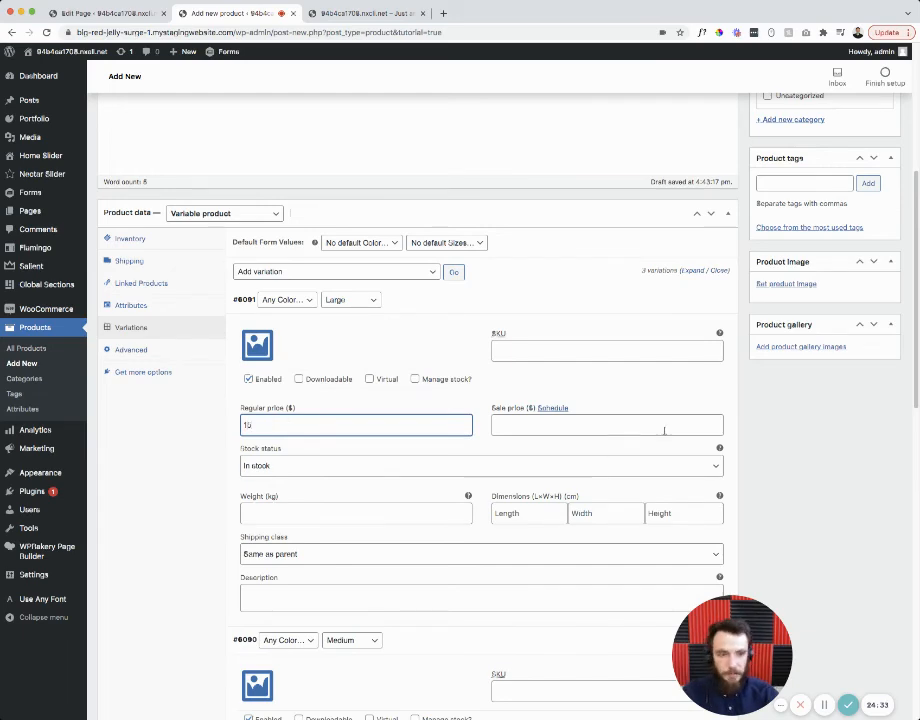
scroll(663, 431, "down", 2)
left_click_drag(696, 658, 96, 658)
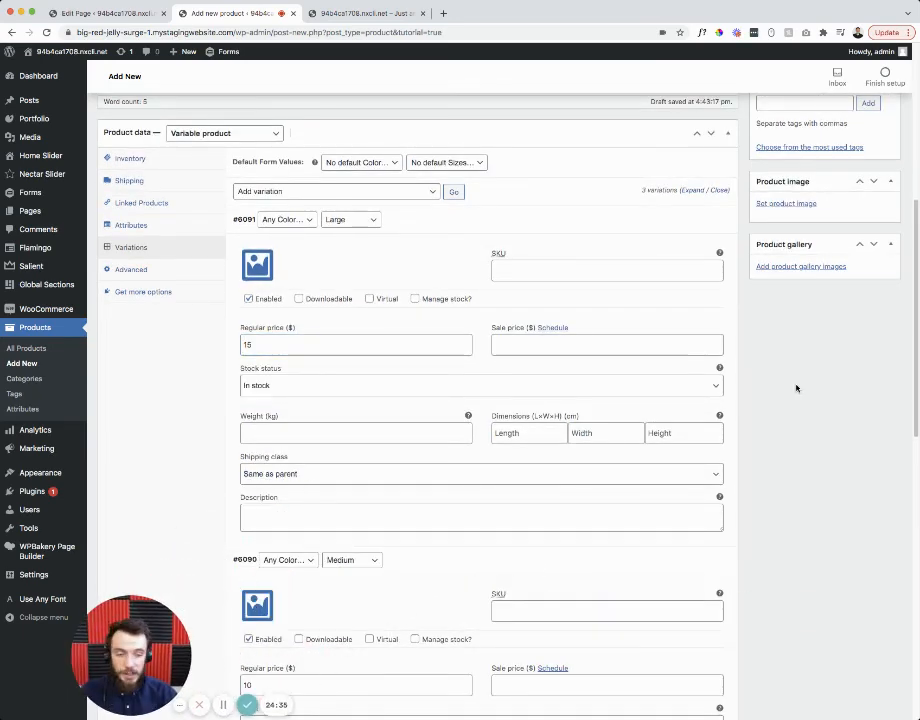
scroll(798, 380, "up", 4)
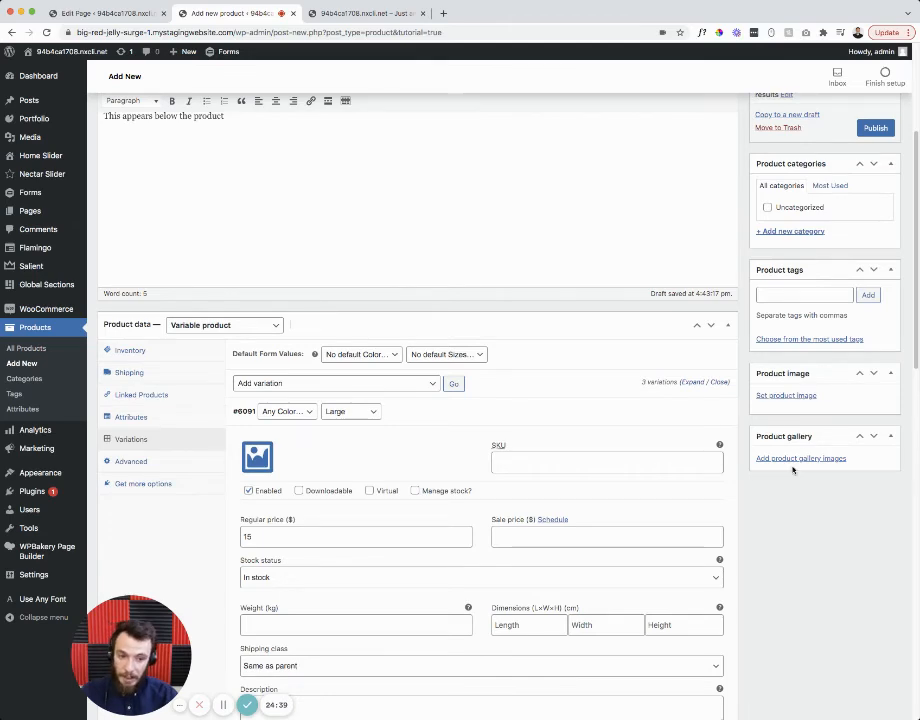
- Set the pink flower photo as product image and add a new 'products' category
left_click(780, 395)
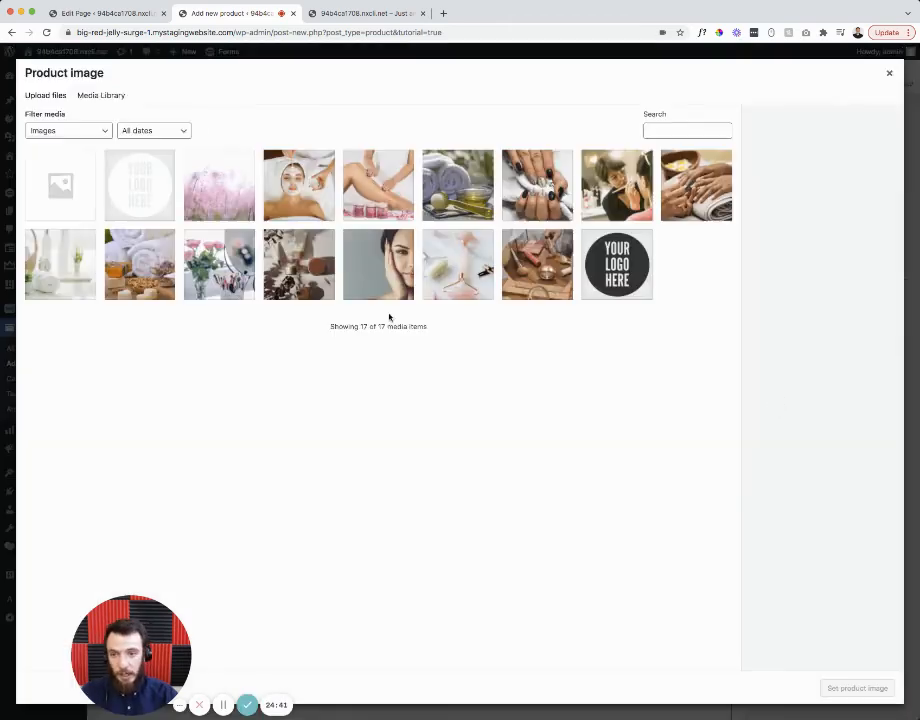
left_click(224, 192)
left_click(837, 686)
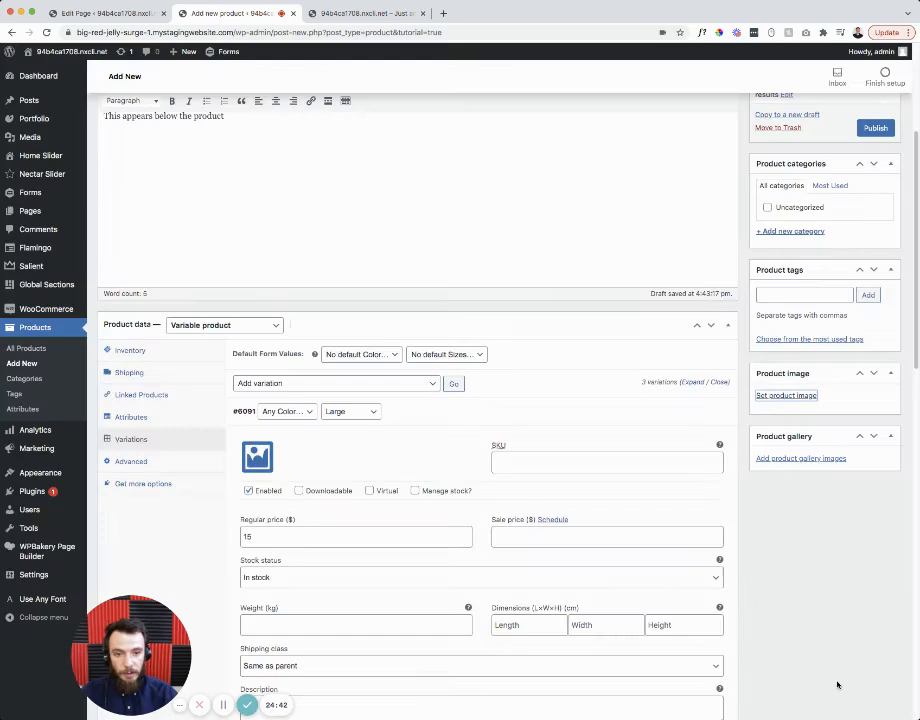
left_click(789, 312)
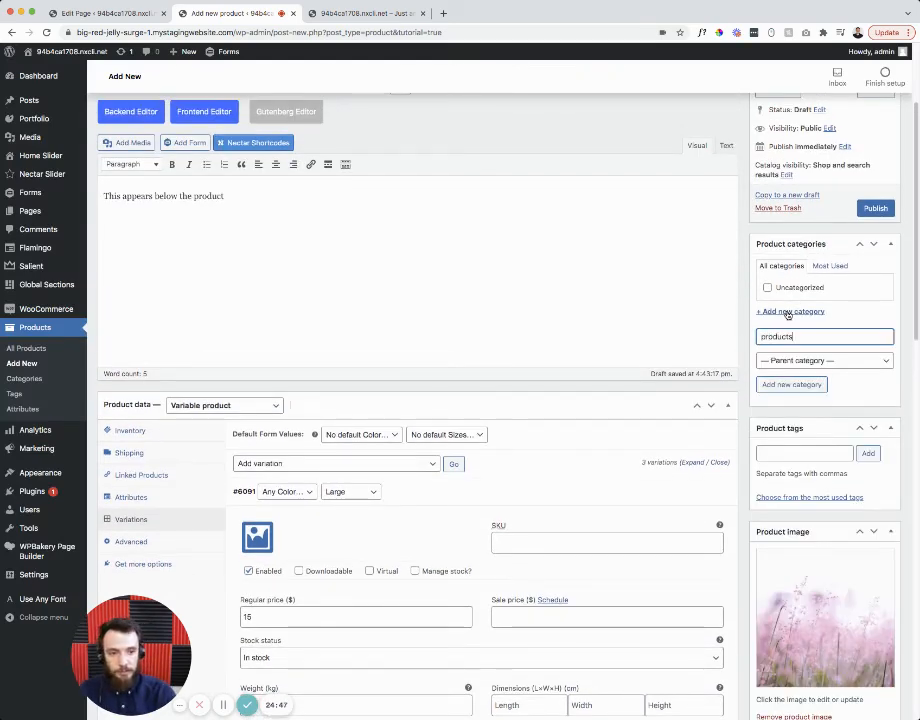
key("Return")
- Publish the product and open its storefront preview
scroll(827, 240, "up", 2)
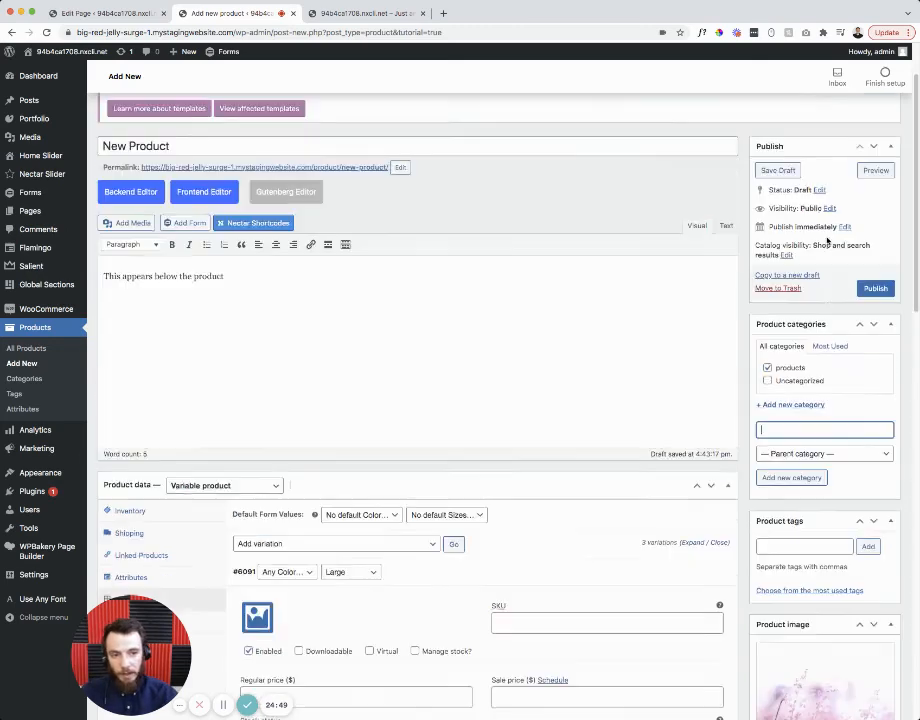
scroll(827, 240, "up", 1)
left_click(866, 210)
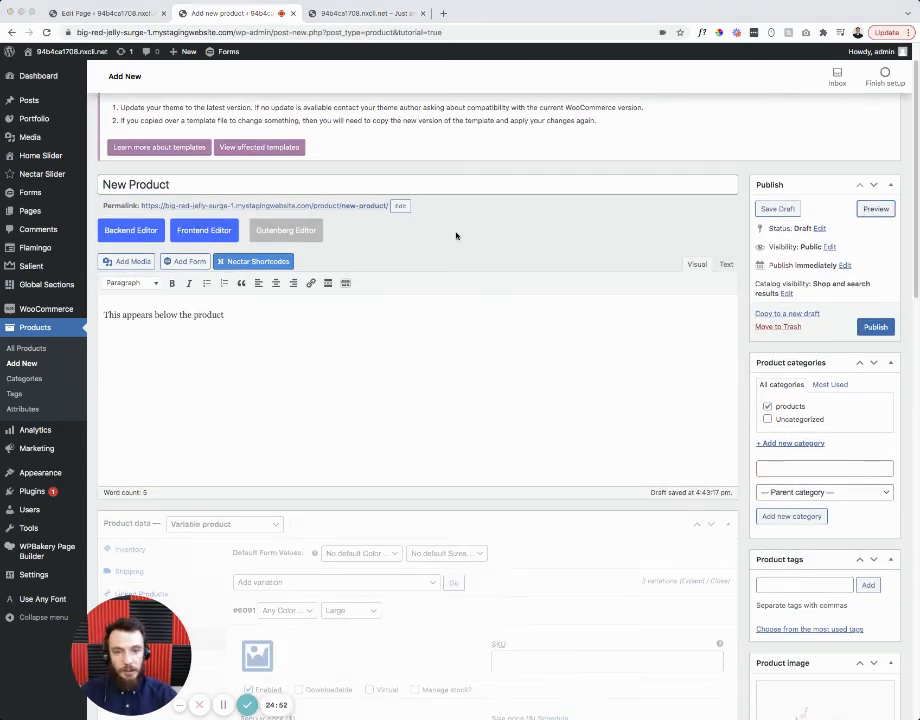
left_click(873, 326)
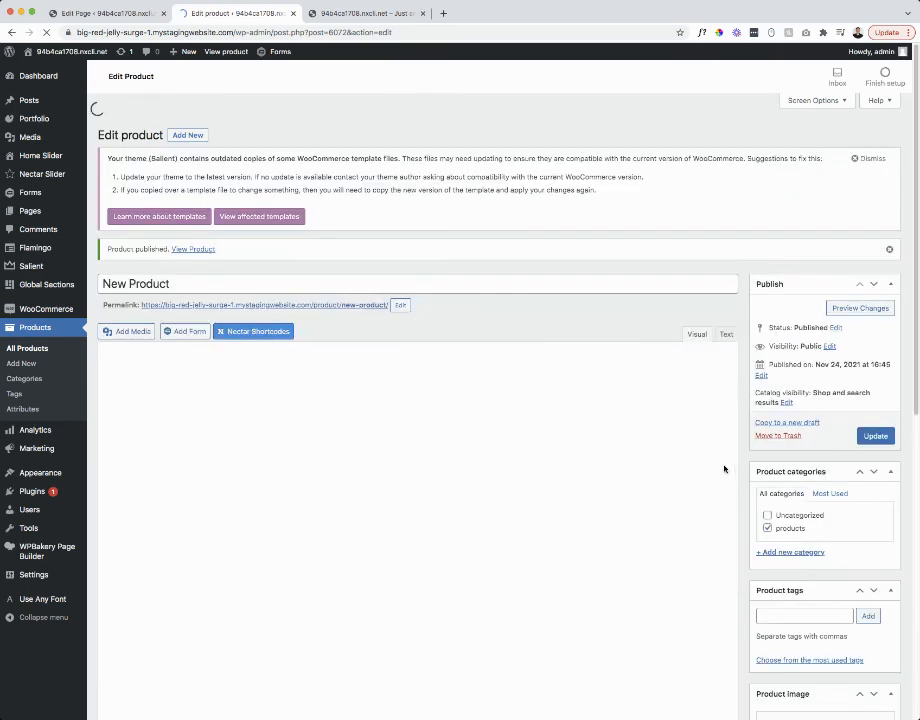
scroll(723, 468, "down", 5)
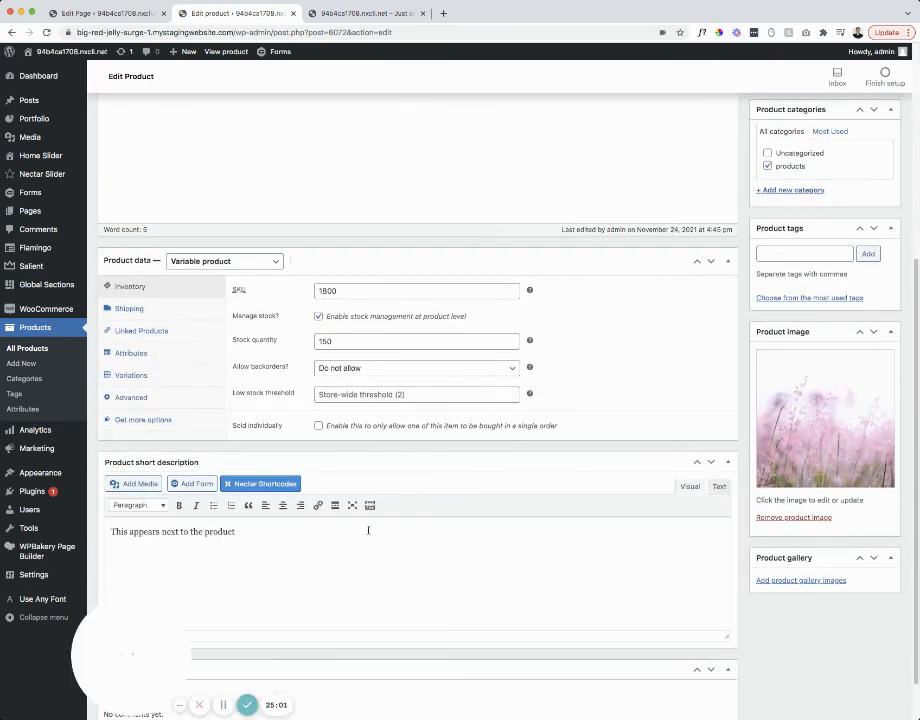
scroll(440, 489, "up", 5)
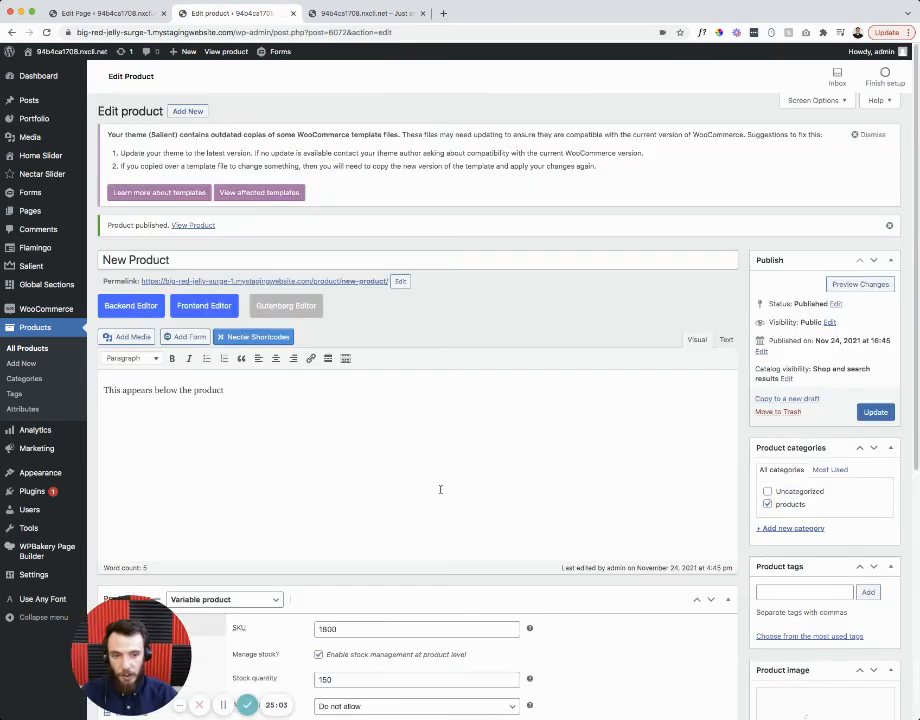
left_click(845, 285)
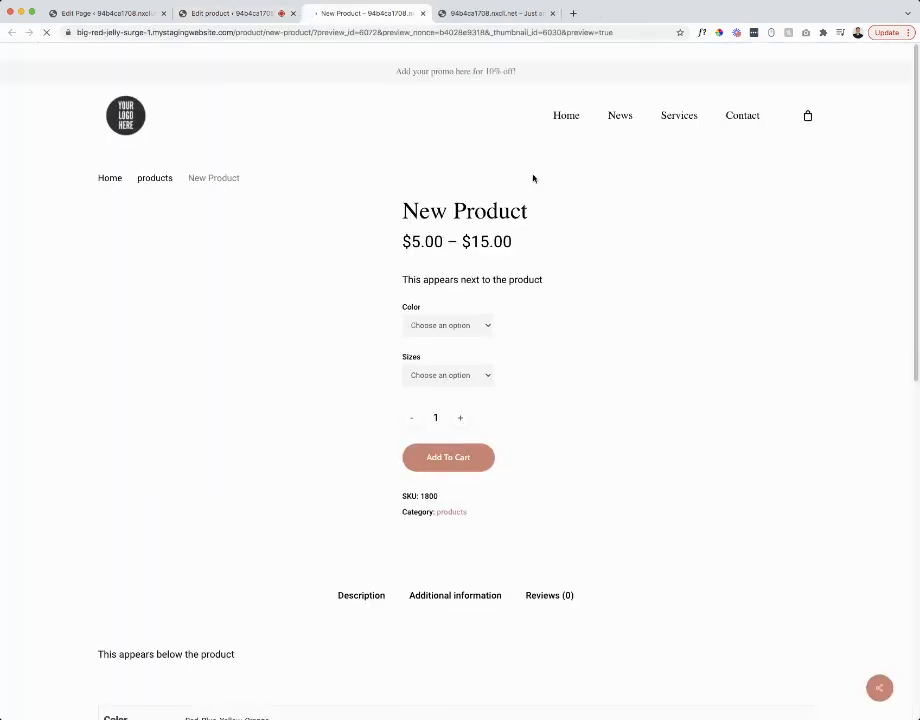
- Highlight the preview's title 'New Product', price range $5.00 – $15.00 and description text
left_click_drag(402, 211, 529, 212)
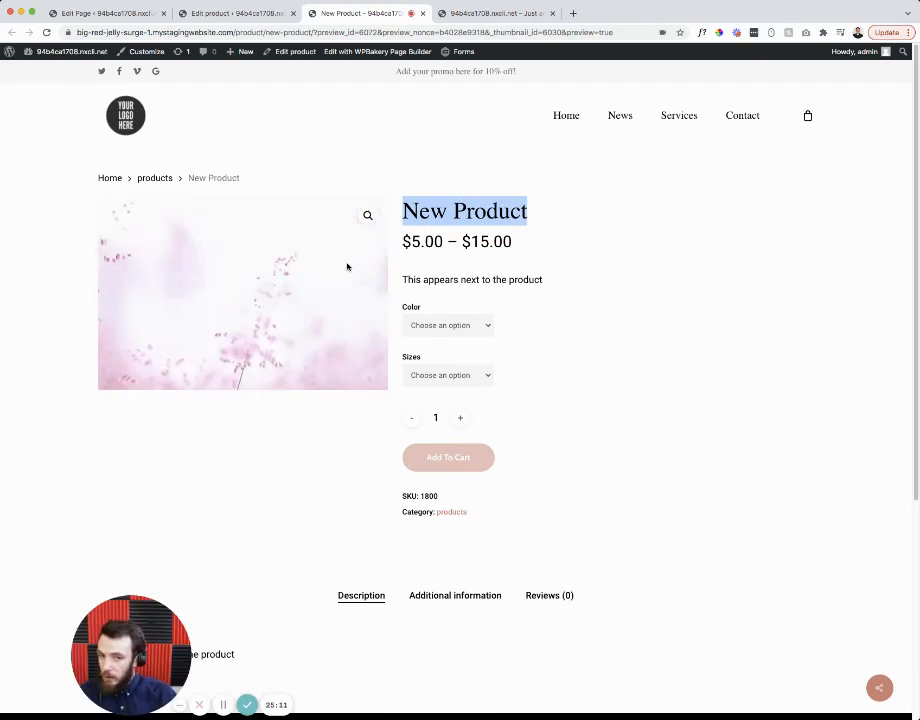
left_click_drag(402, 241, 531, 240)
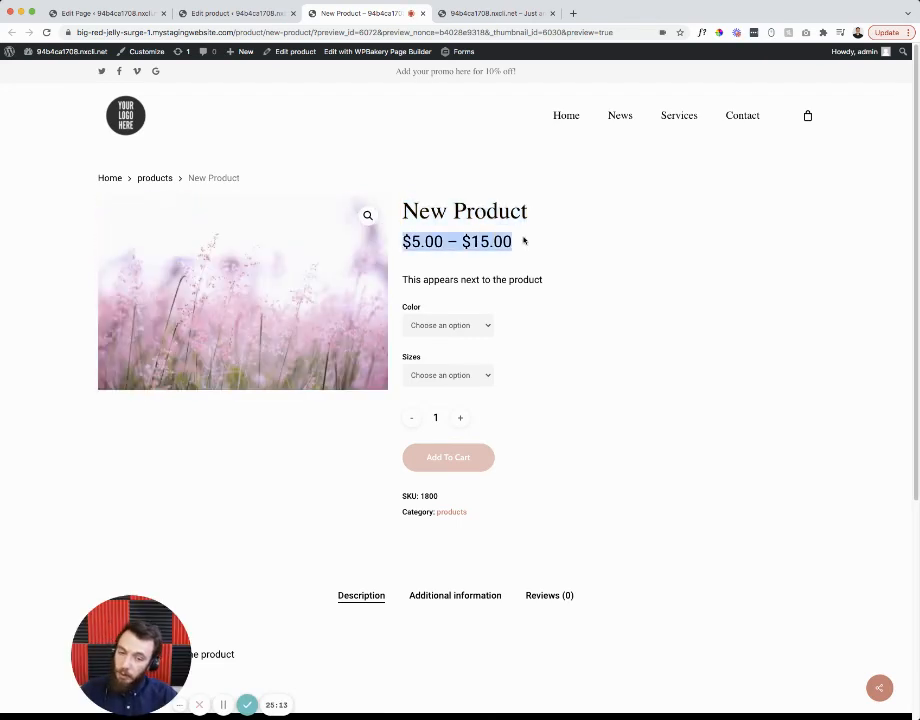
left_click(523, 241)
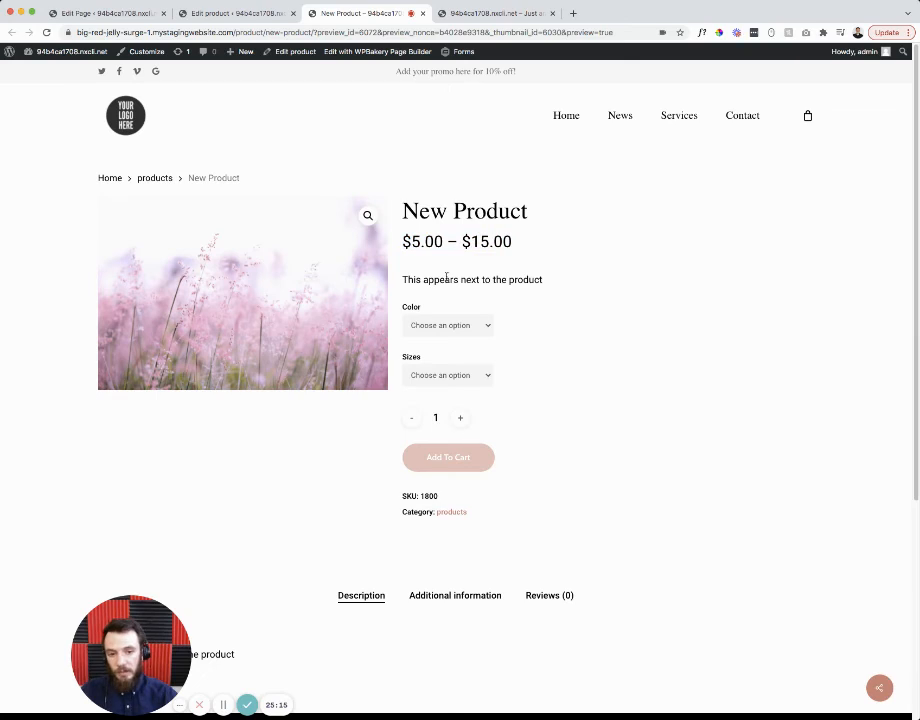
left_click_drag(405, 279, 540, 279)
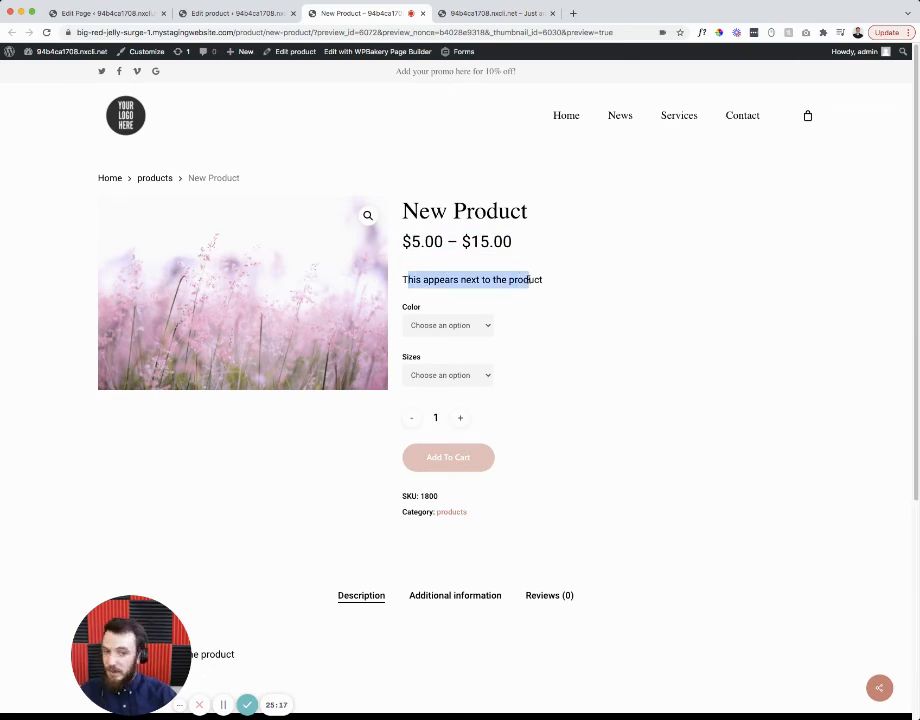
left_click(461, 279)
left_click_drag(416, 279, 509, 279)
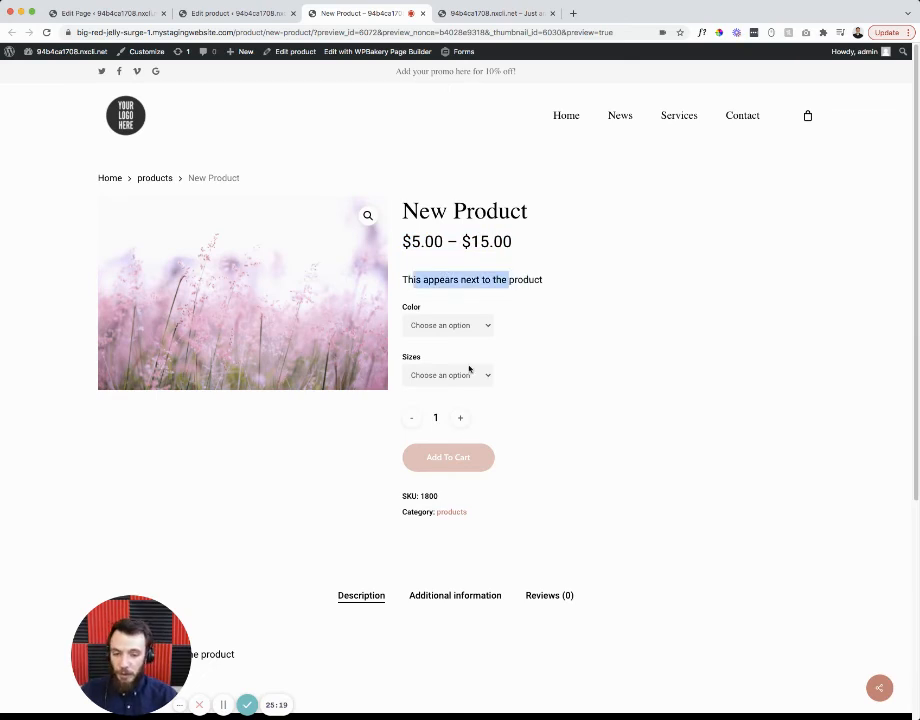
scroll(469, 369, "down", 3)
left_click_drag(130, 456, 215, 456)
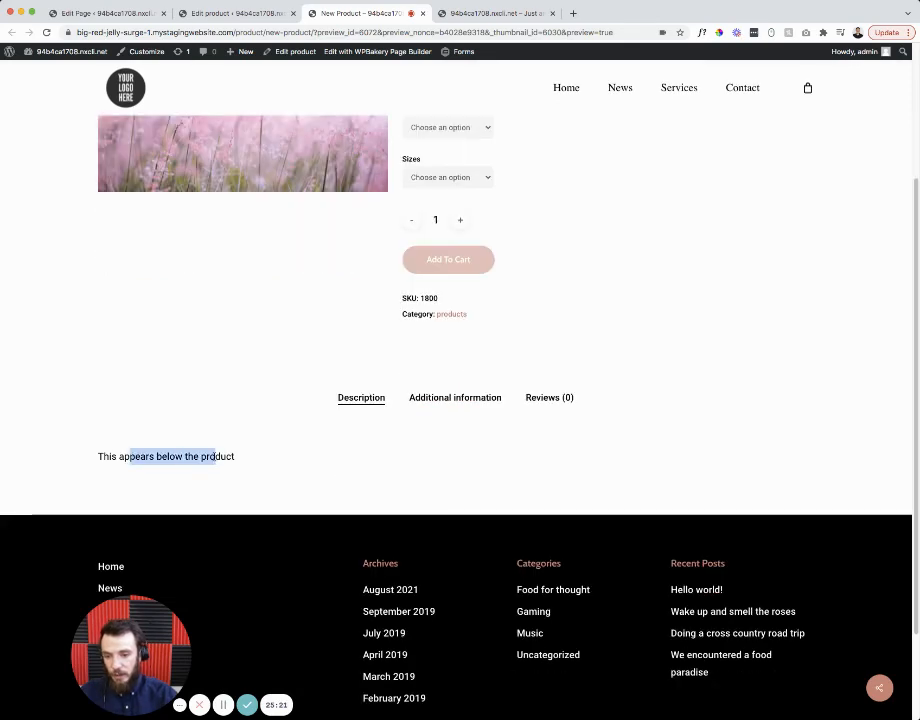
left_click(376, 433)
scroll(396, 414, "up", 3)
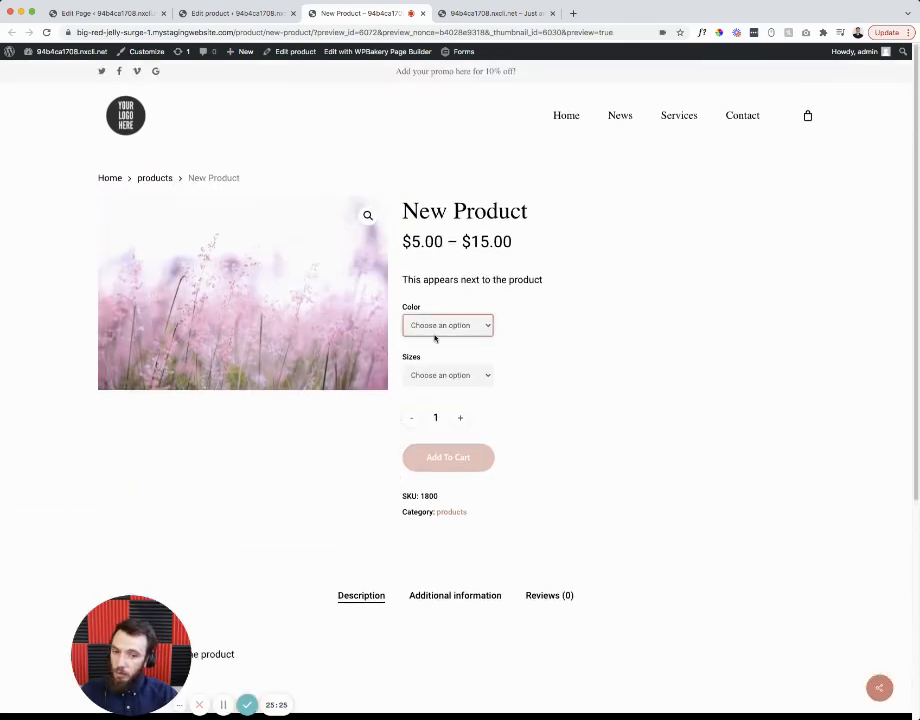
- Choose Red and Small in the preview, then switch colour to Blue, Yellow and Orange
left_click(434, 338)
left_click(436, 346)
left_click(435, 377)
left_click(436, 386)
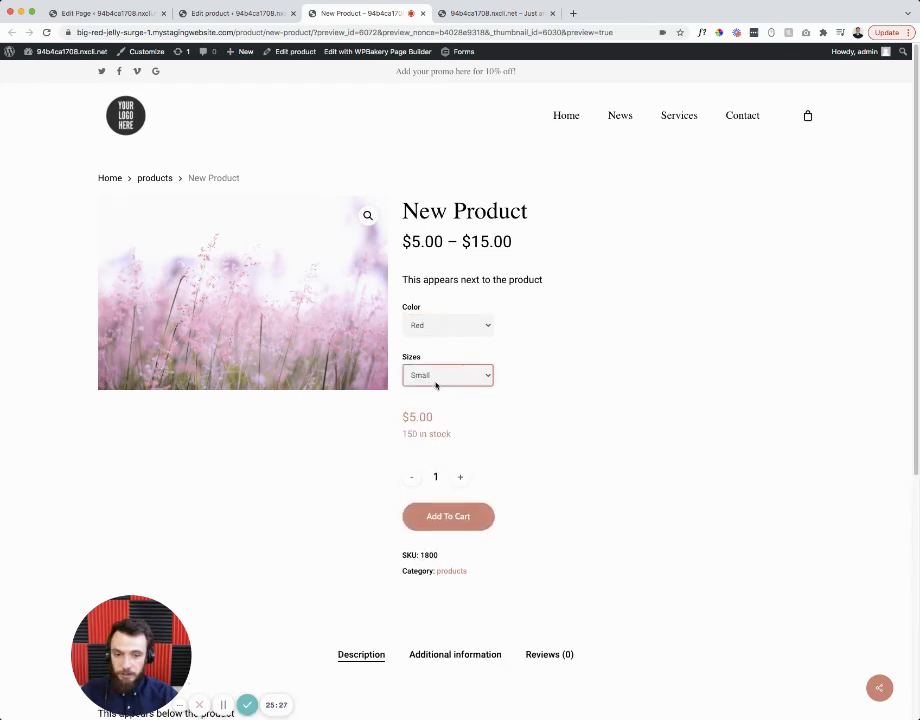
left_click(438, 328)
left_click(451, 330)
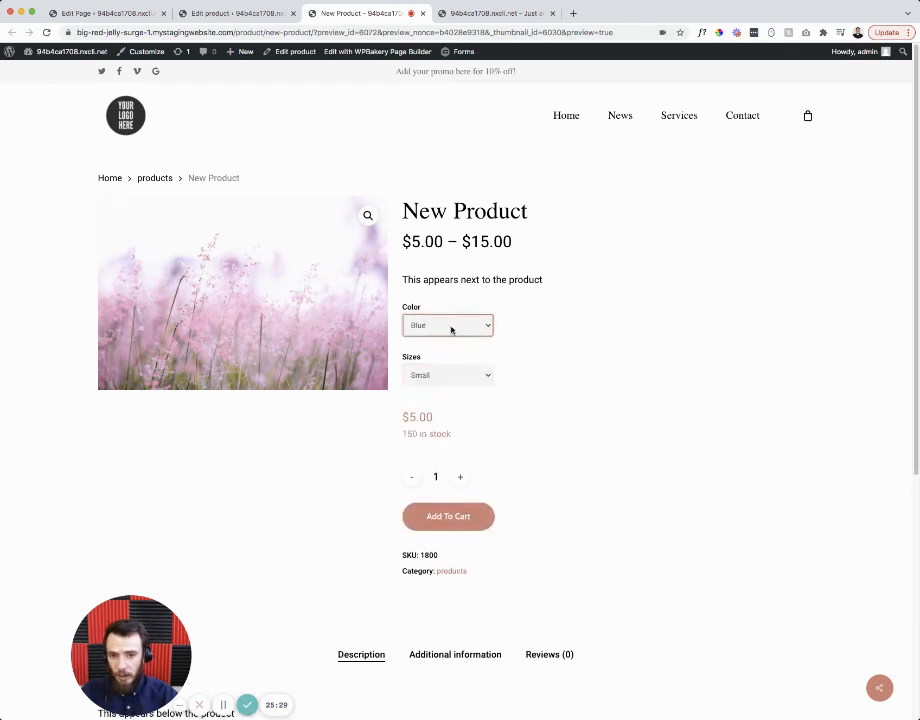
left_click(450, 340)
left_click(452, 343)
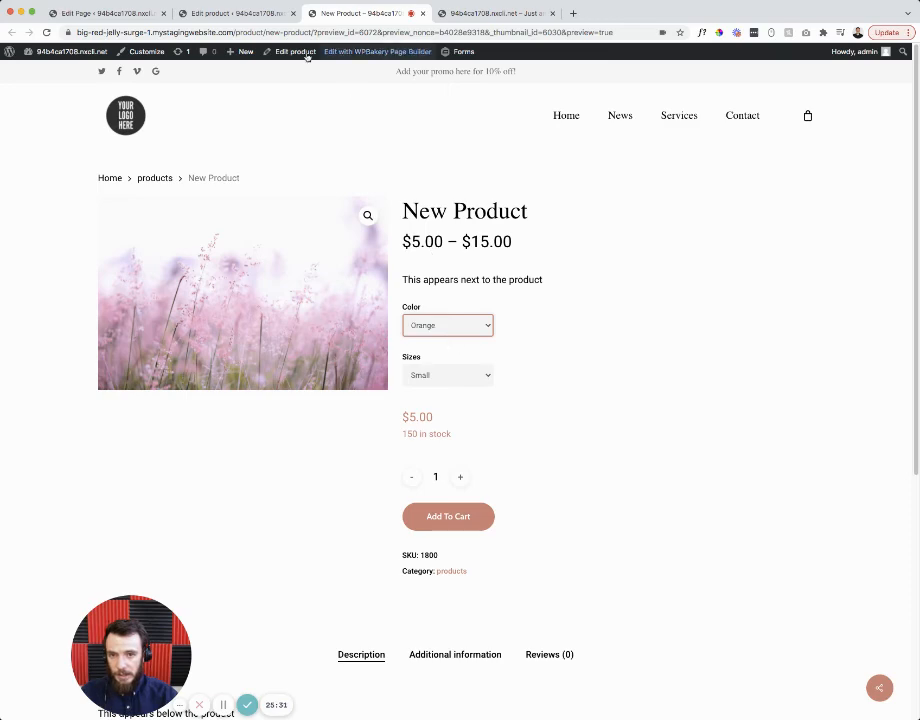
- Show the product's three variations in the editor's Variations tab
left_click(252, 15)
scroll(292, 427, "down", 4)
left_click(164, 362)
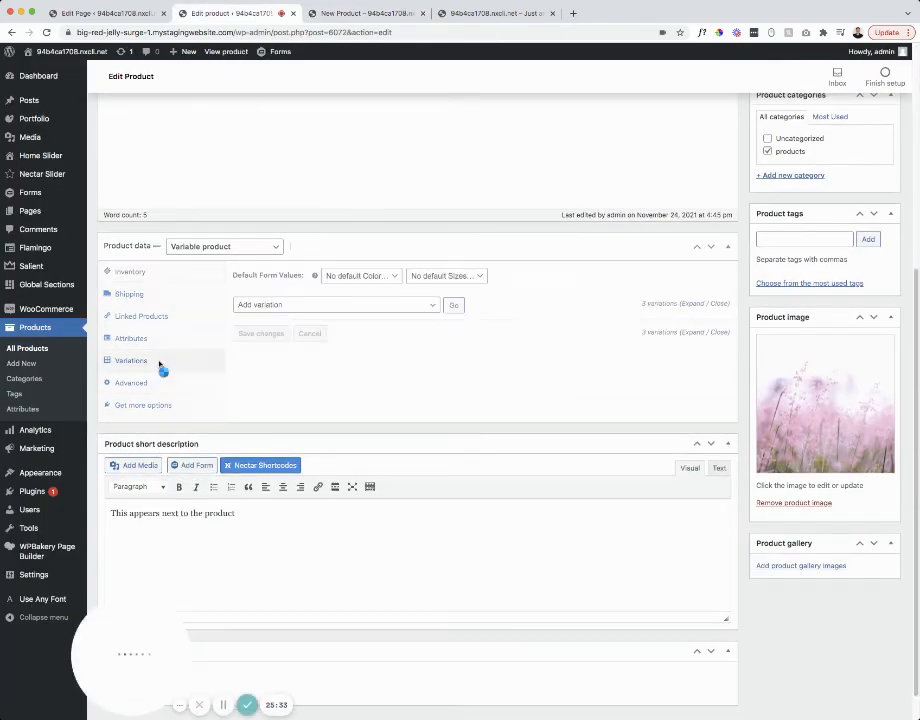
- Try another size's price in the preview, revert to Small, and return to the editor
left_click(368, 13)
left_click(440, 376)
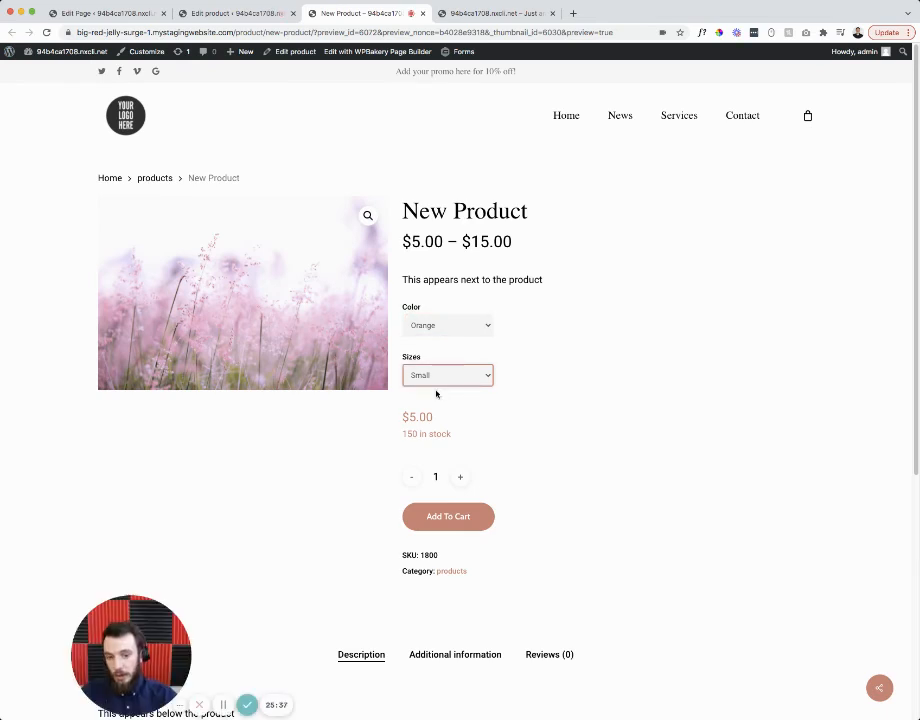
left_click(444, 381)
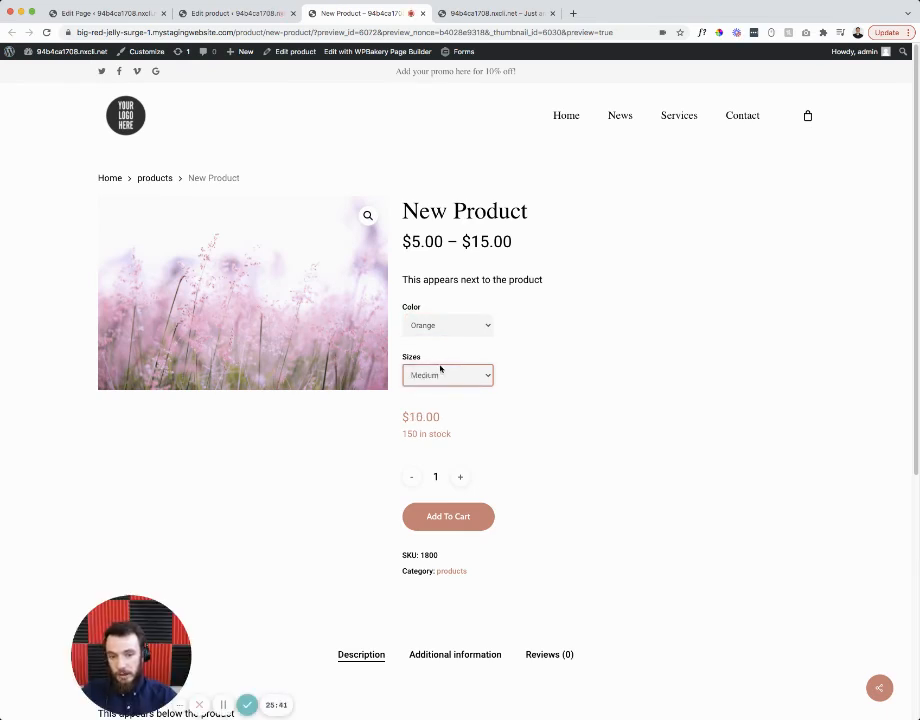
left_click(440, 369)
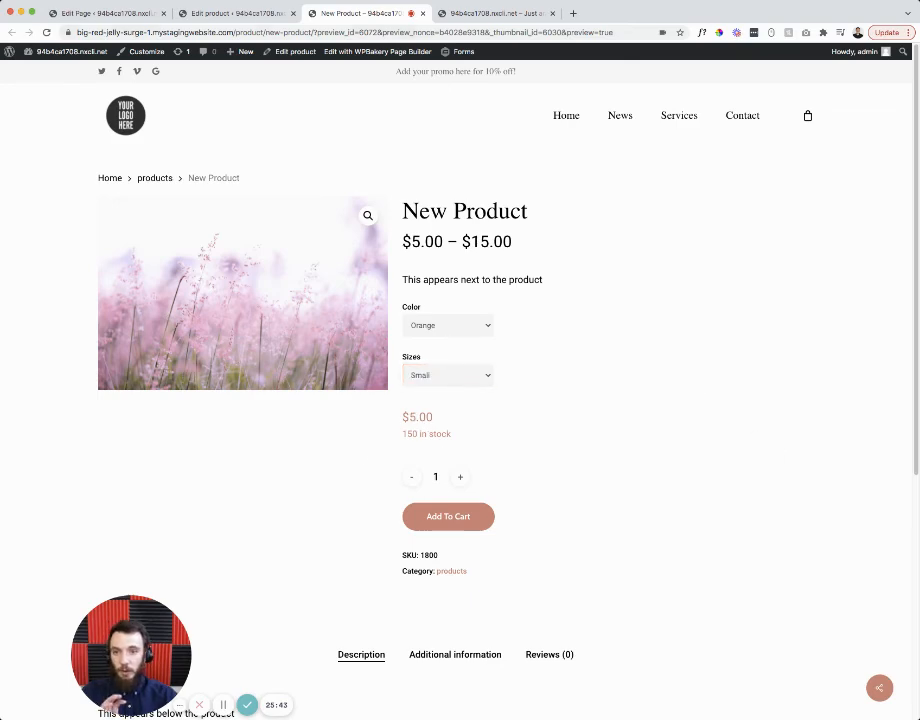
left_click(250, 14)
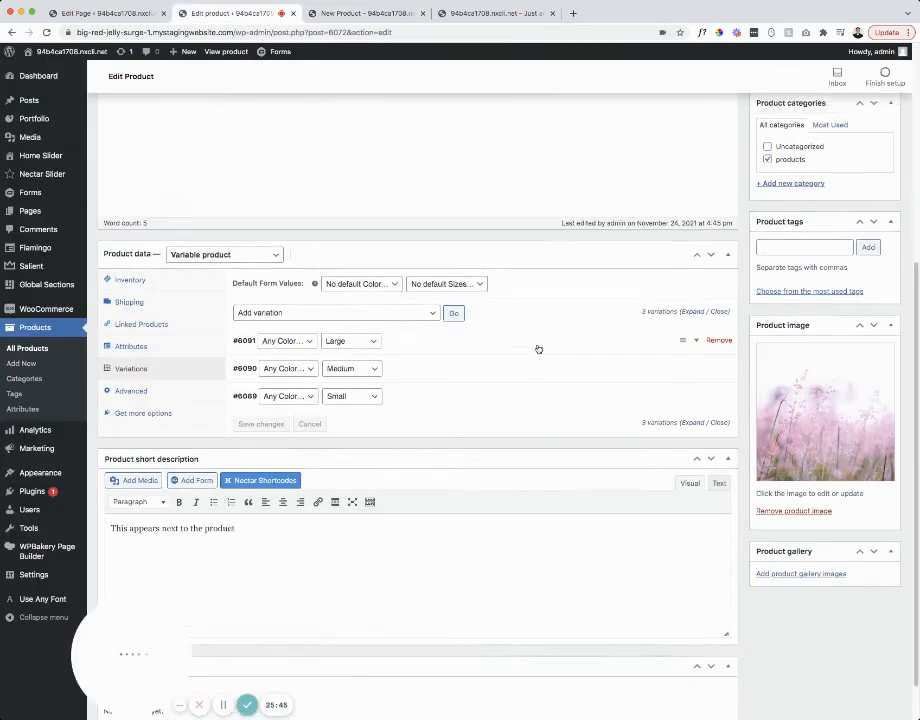
scroll(538, 349, "up", 5)
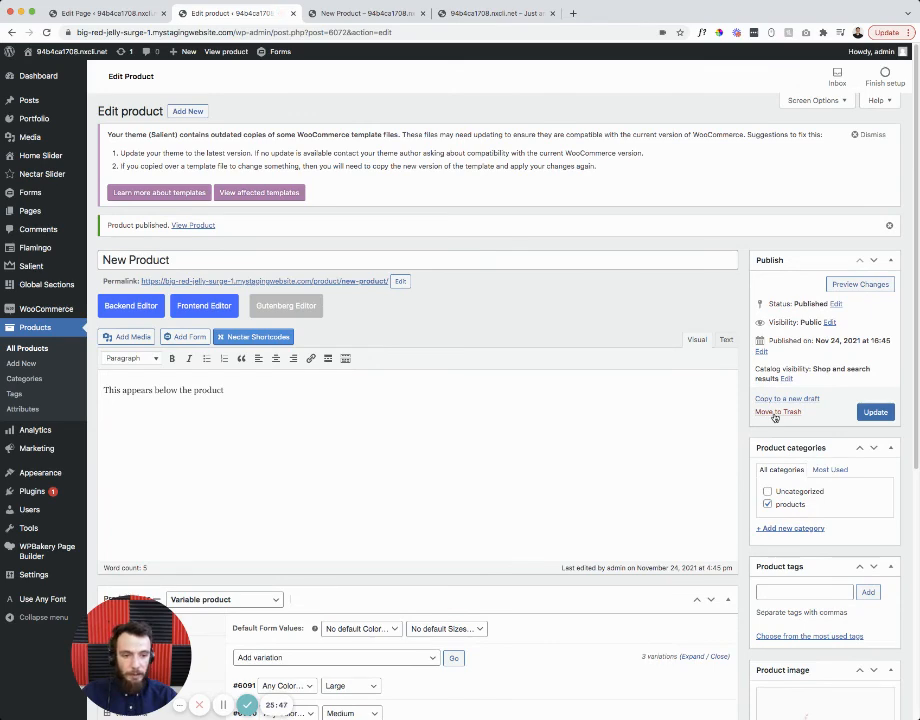
- Move New Product to the trash and head to Marketing > Coupons
left_click(27, 333)
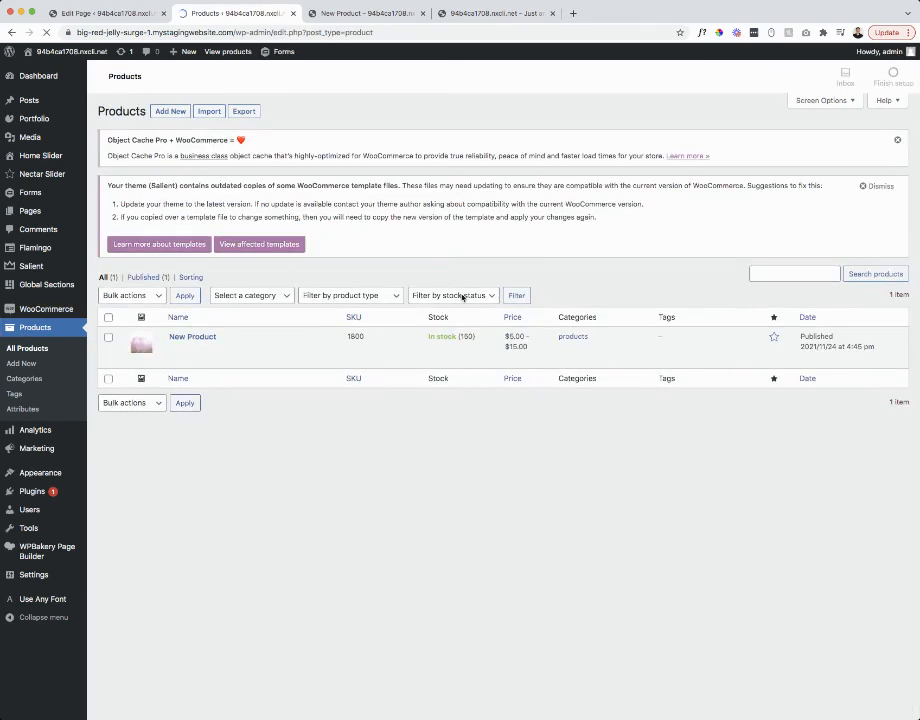
mouse_move(324, 337)
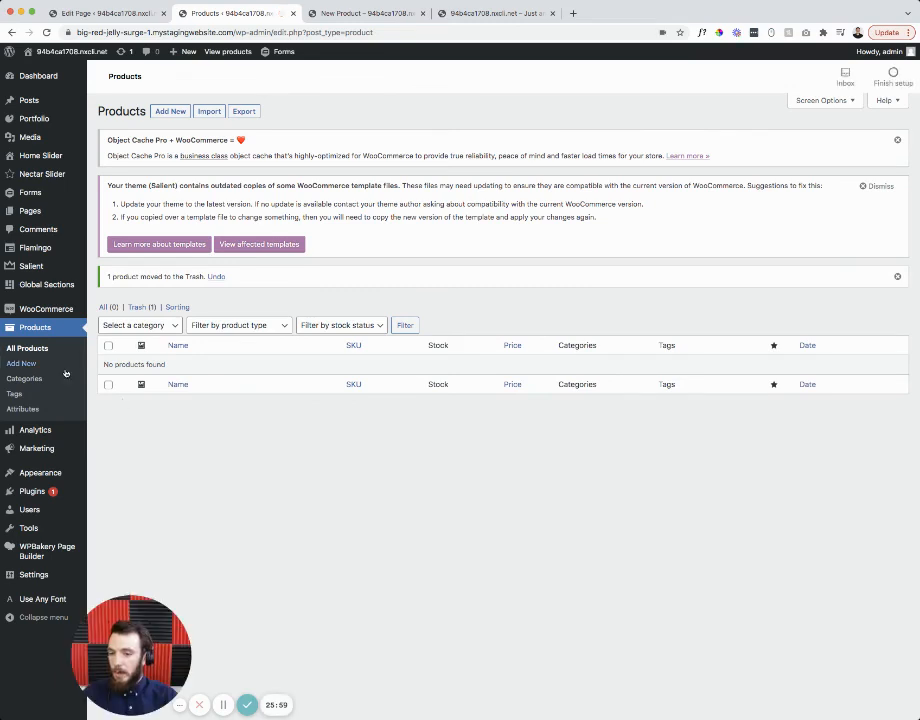
mouse_move(48, 303)
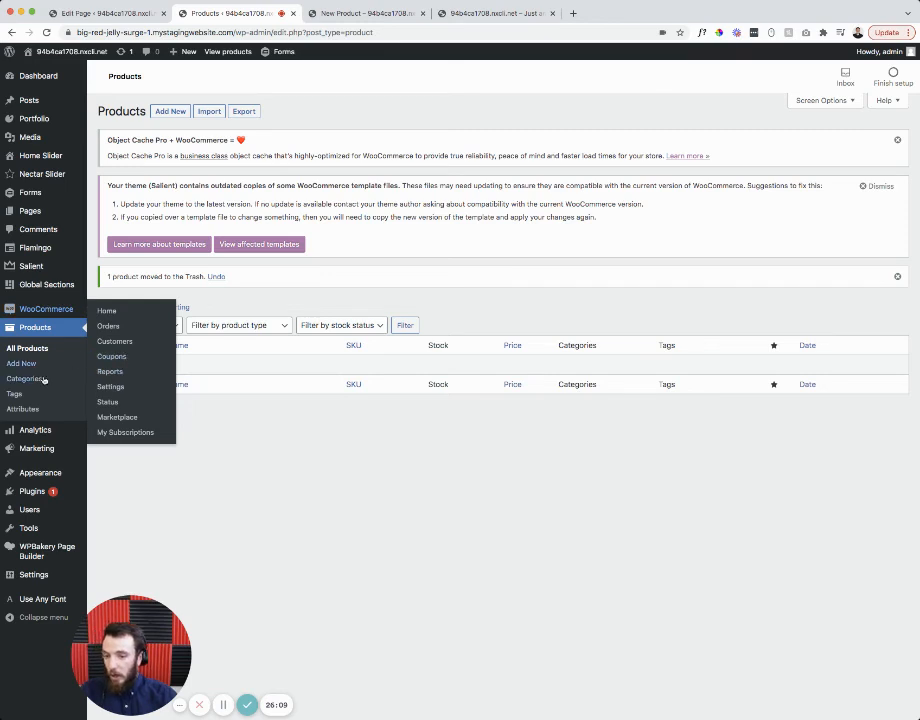
mouse_move(31, 455)
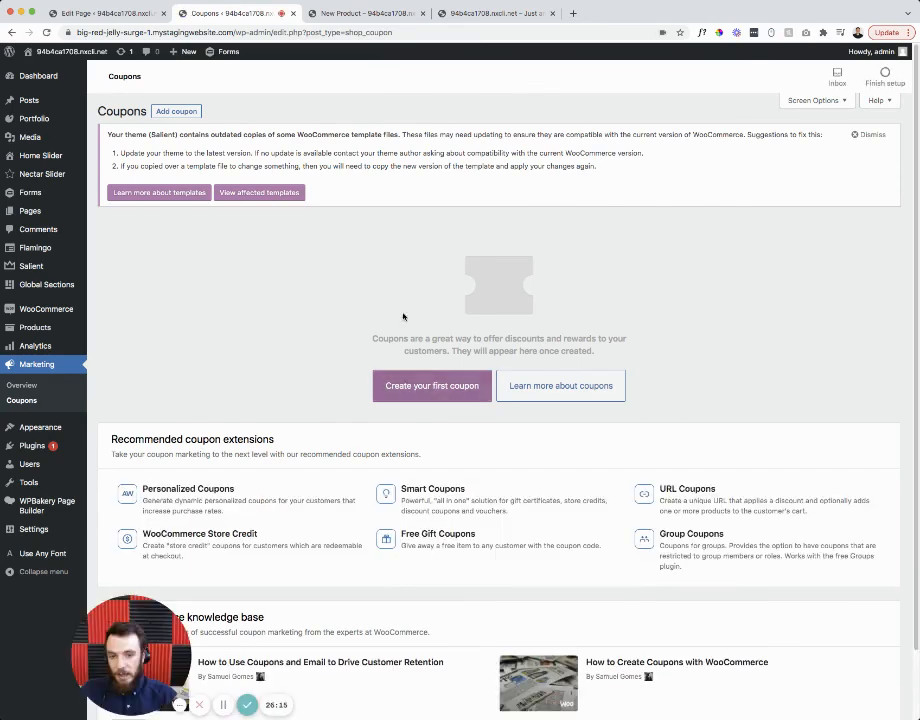
- Create a new coupon with the code 'bigredjelly100'
left_click(405, 392)
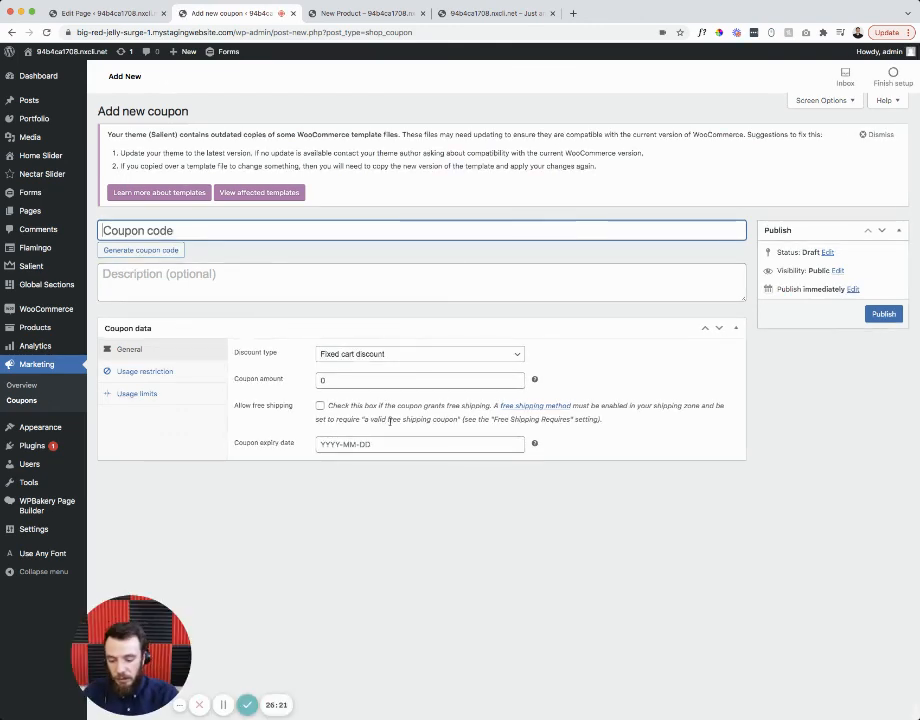
type("bigredjelly10")
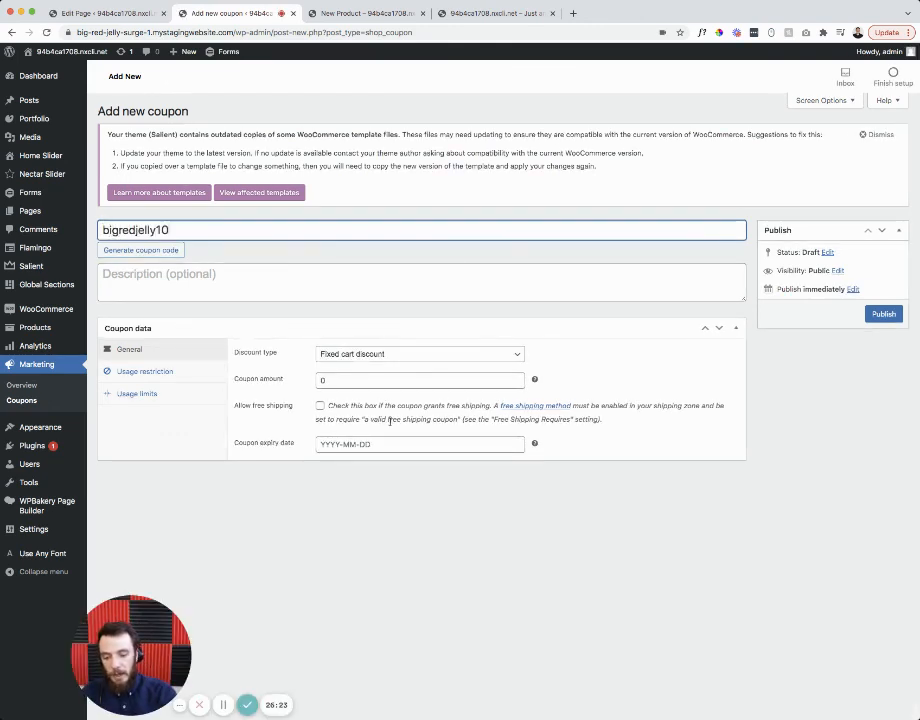
type("0")
key("Tab")
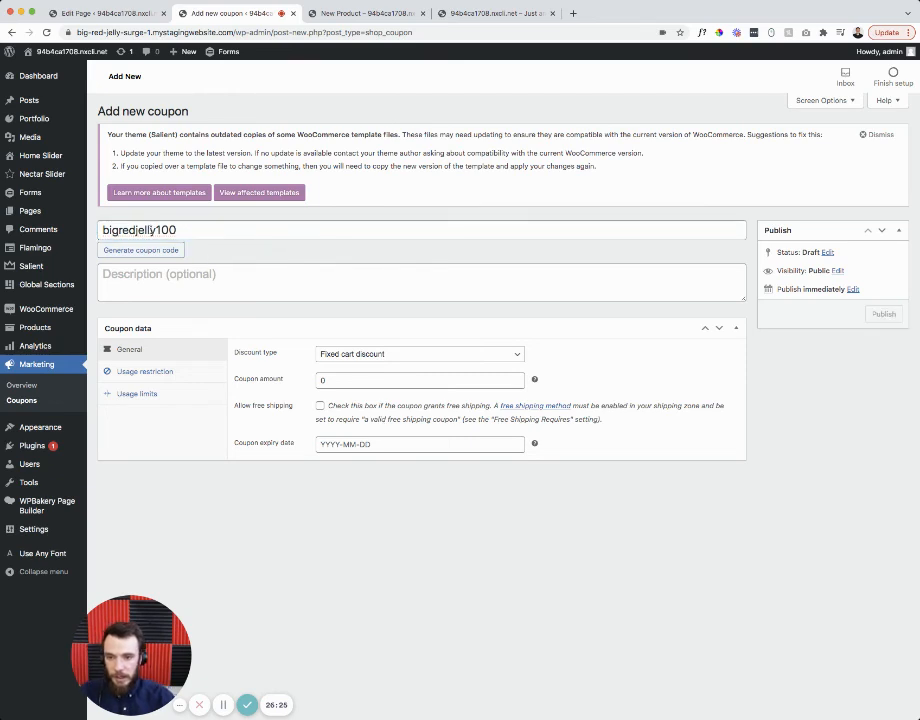
left_click_drag(205, 231, 60, 250)
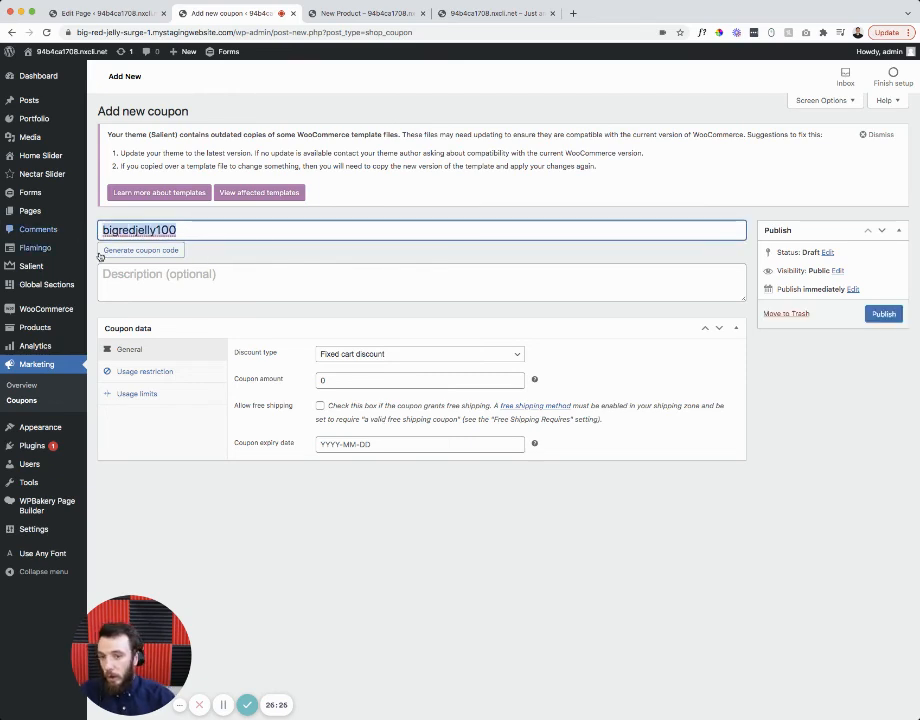
left_click(237, 251)
left_click(208, 230)
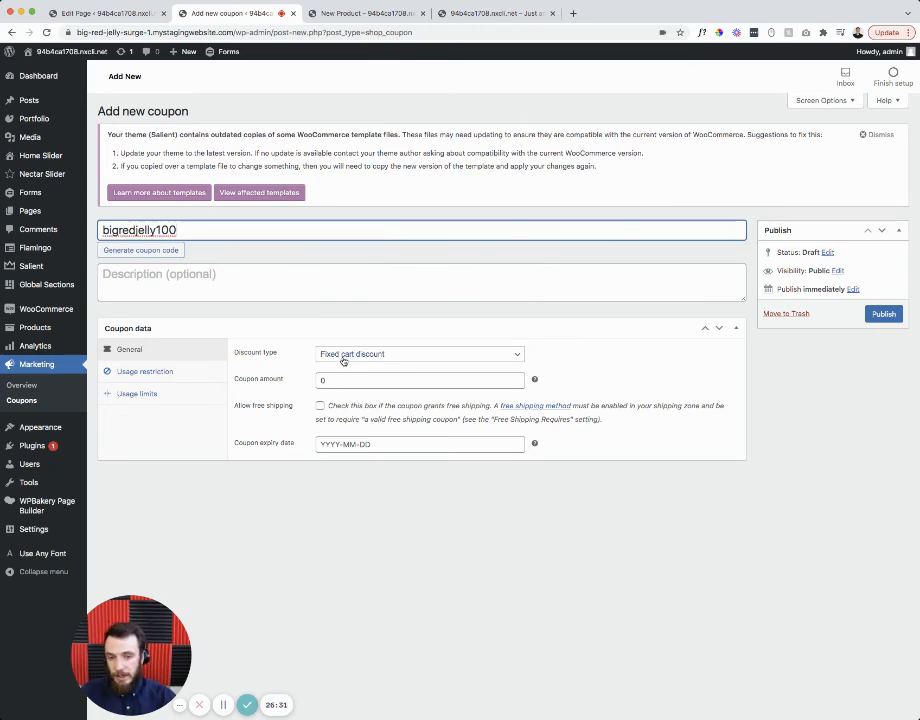
- Try a coupon amount of 100, then a percentage discount of 50
left_click(373, 356)
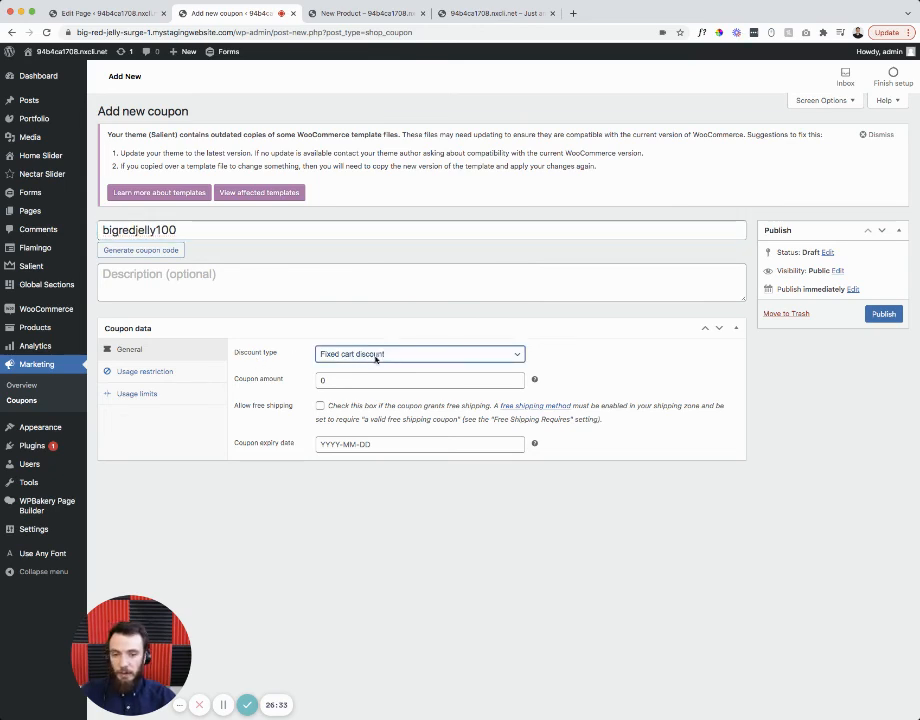
left_click(309, 381)
type("100")
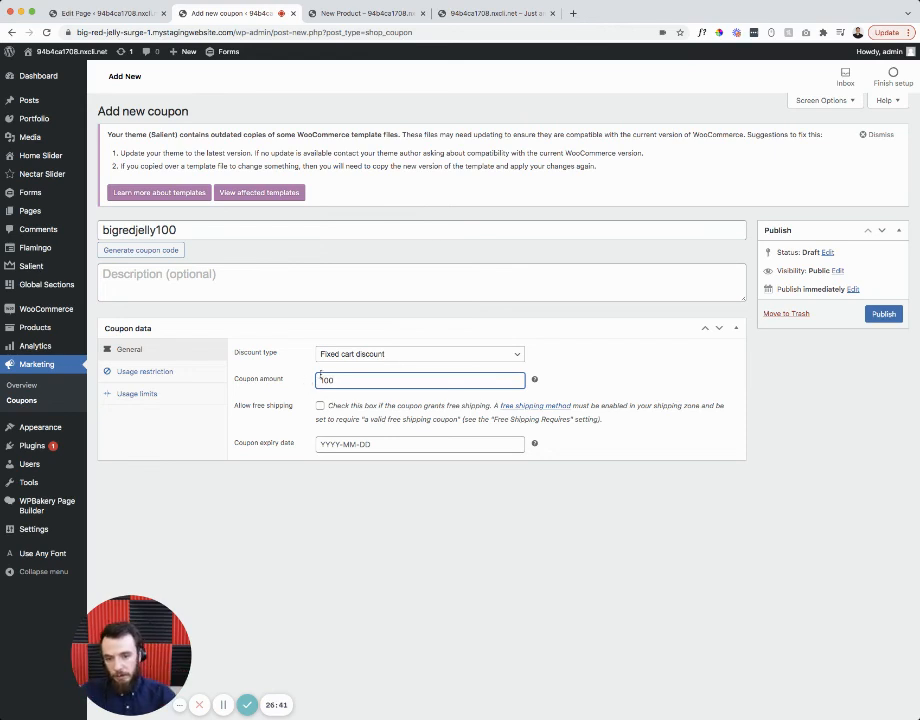
left_click(379, 355)
left_click(382, 344)
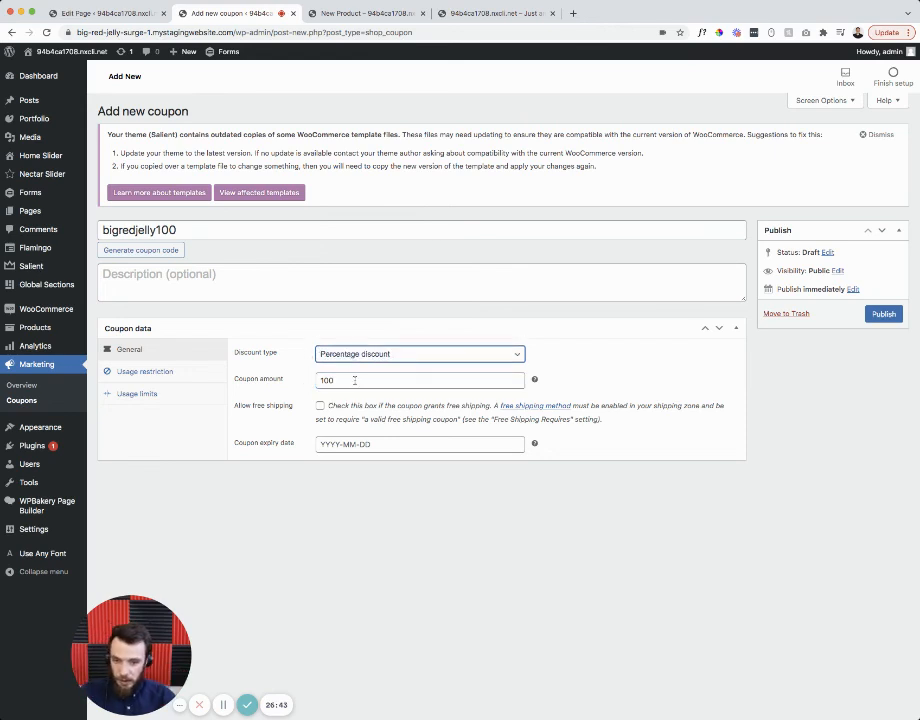
left_click_drag(352, 381, 312, 382)
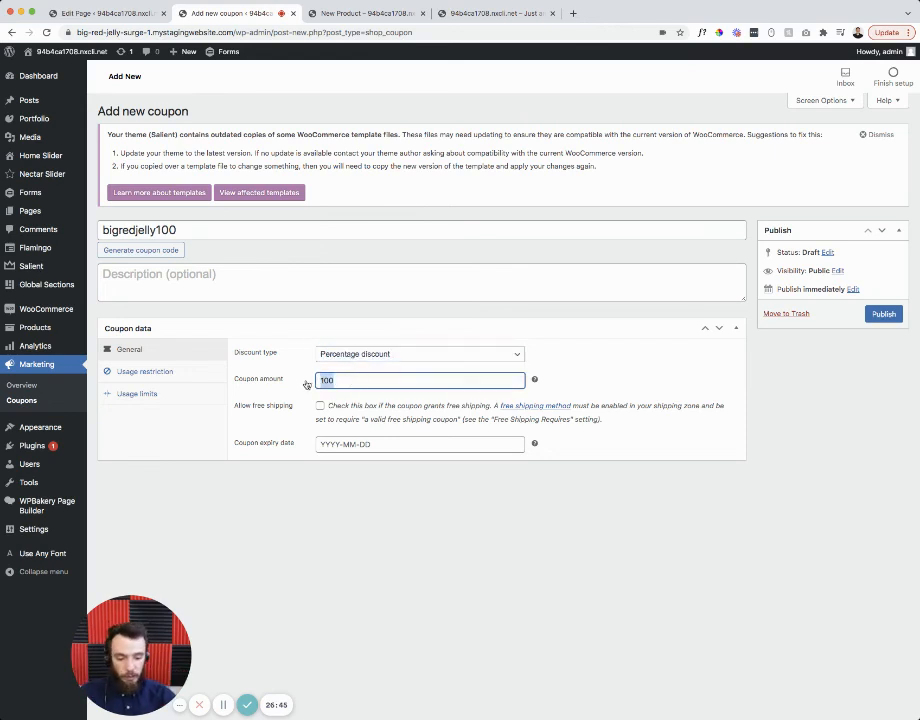
type("50")
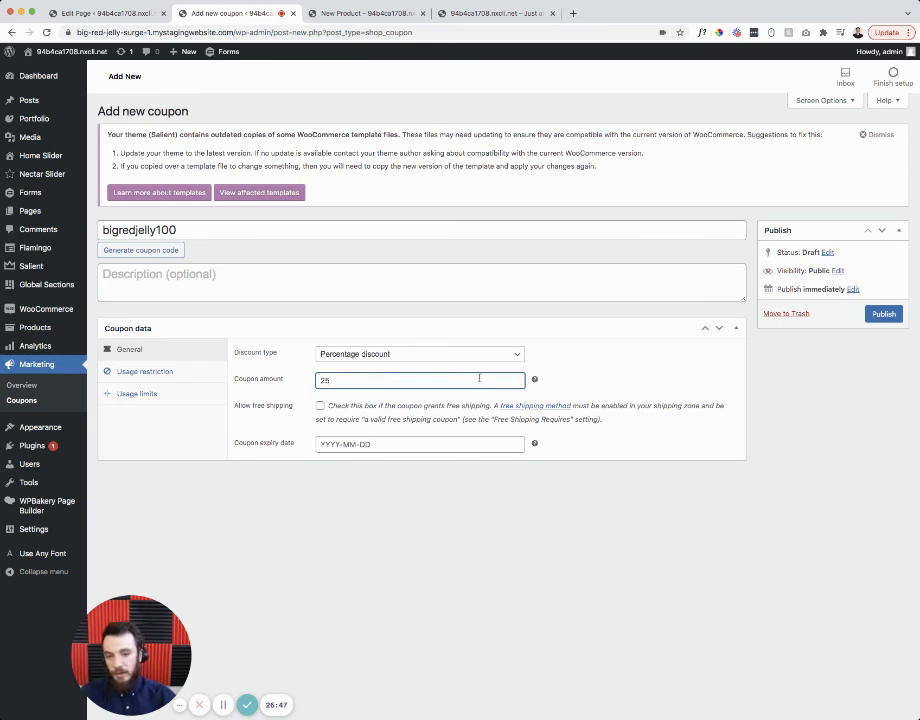
- Switch the discount type to Fixed product discount with coupon amount 25
left_click(402, 350)
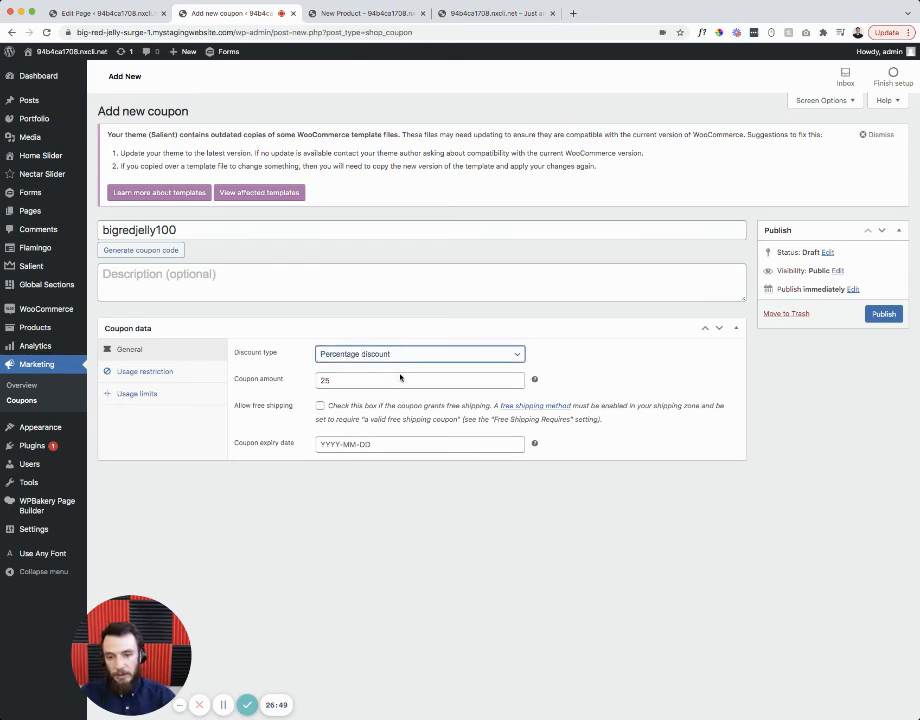
left_click(393, 377)
left_click(374, 380)
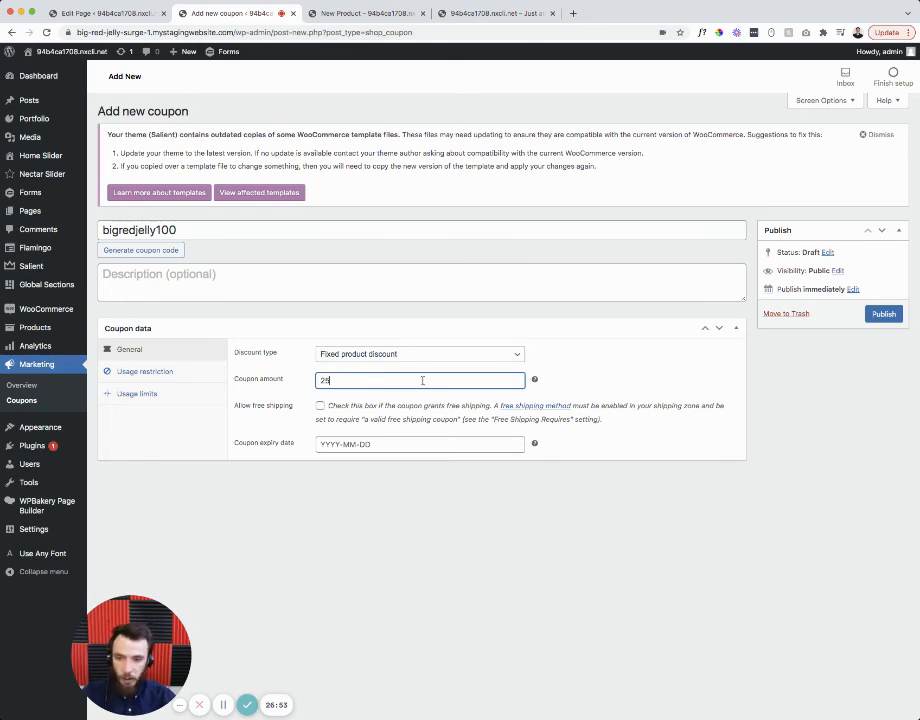
left_click(576, 373)
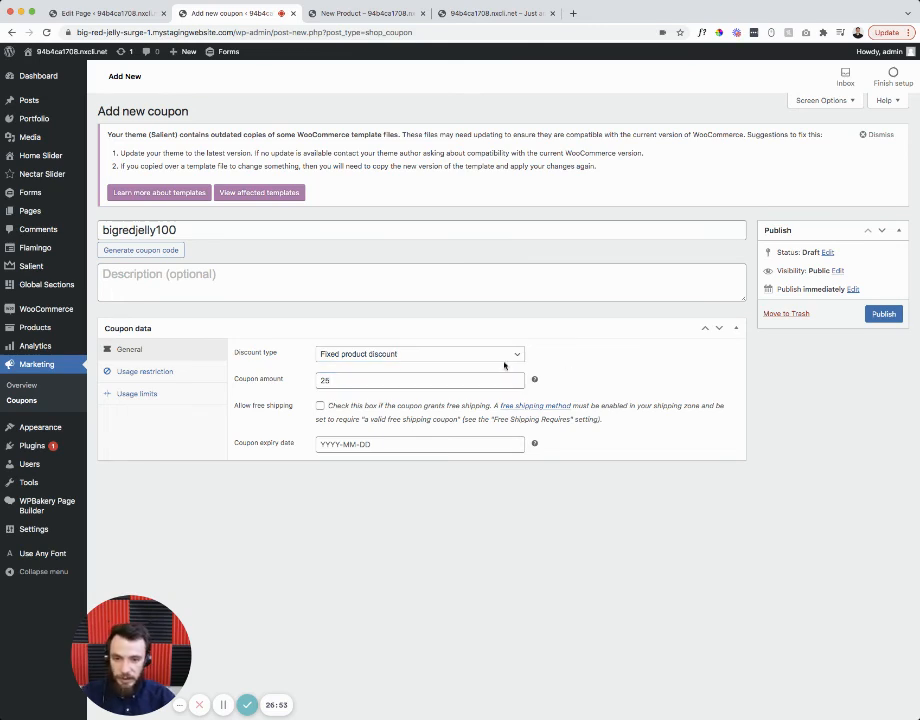
- Inspect the Usage restriction fields: min/max spend, products, exclusions and categories
left_click(152, 372)
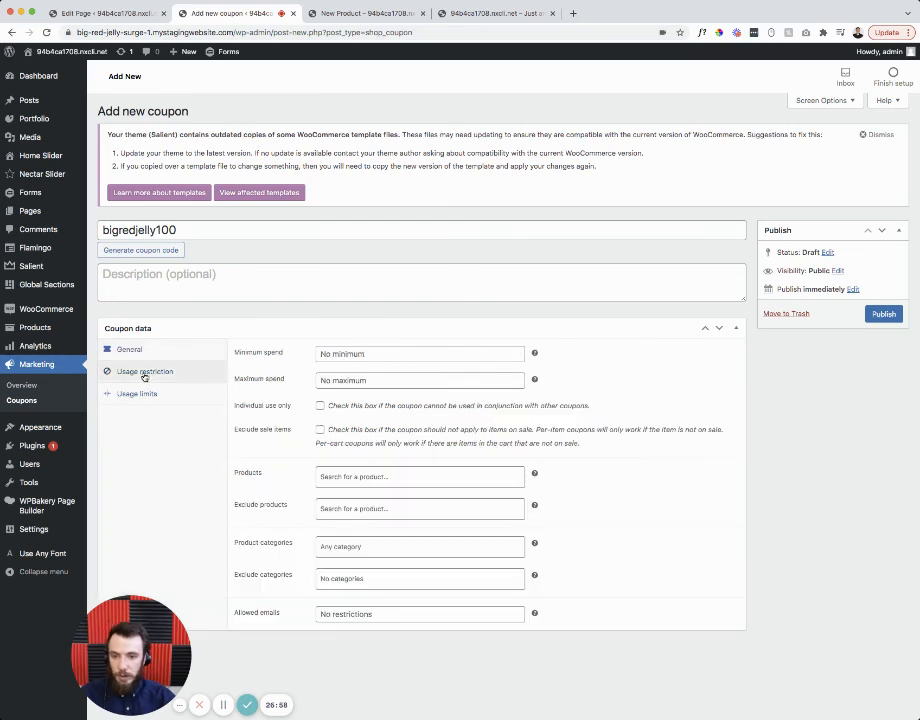
left_click(345, 354)
left_click(341, 378)
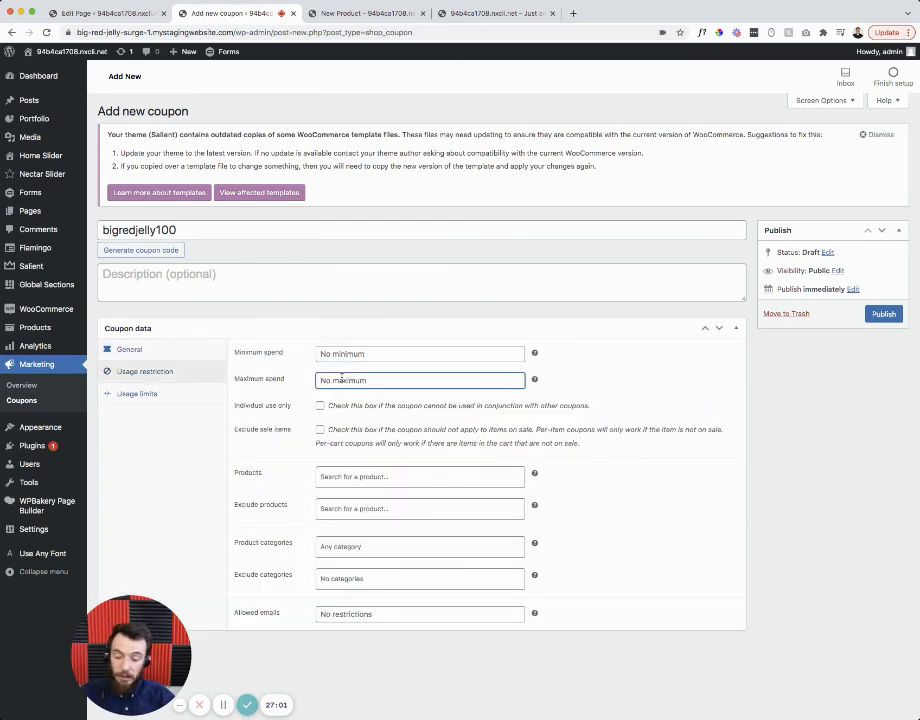
left_click(370, 478)
left_click(296, 495)
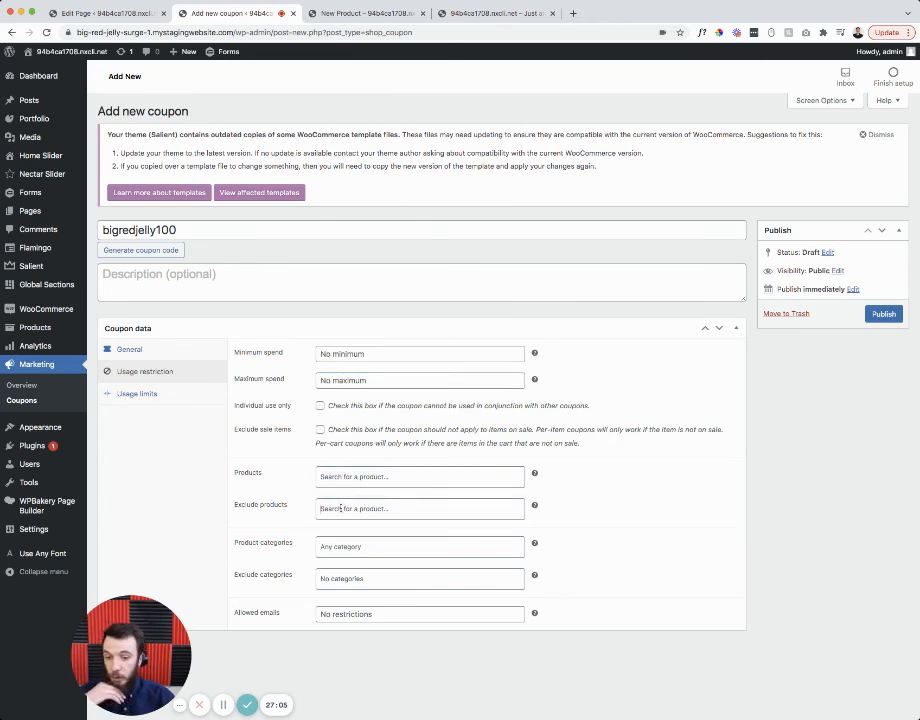
left_click(341, 509)
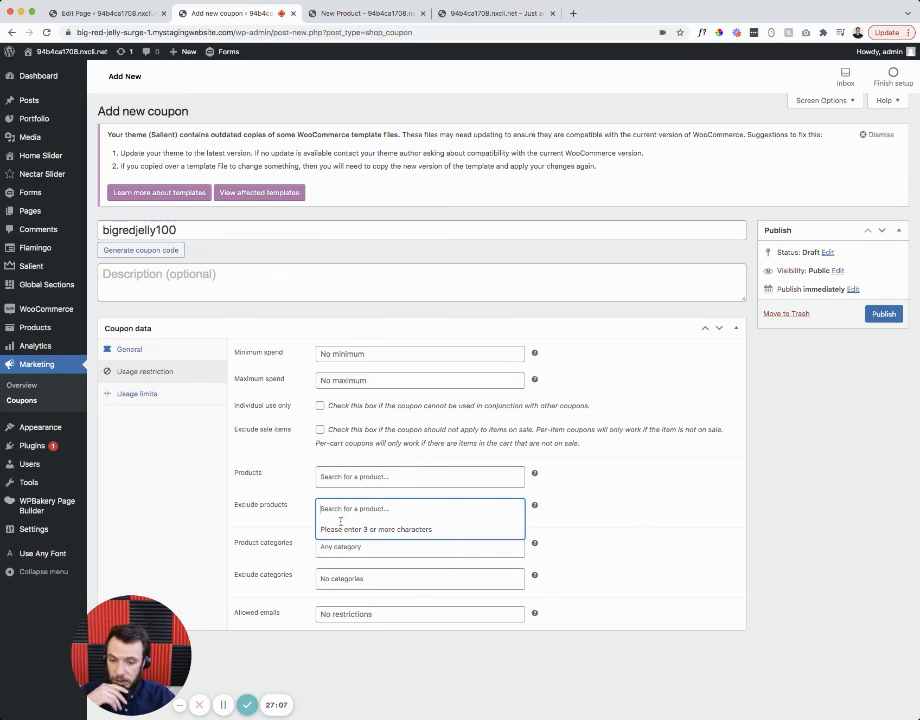
left_click(330, 548)
left_click(330, 552)
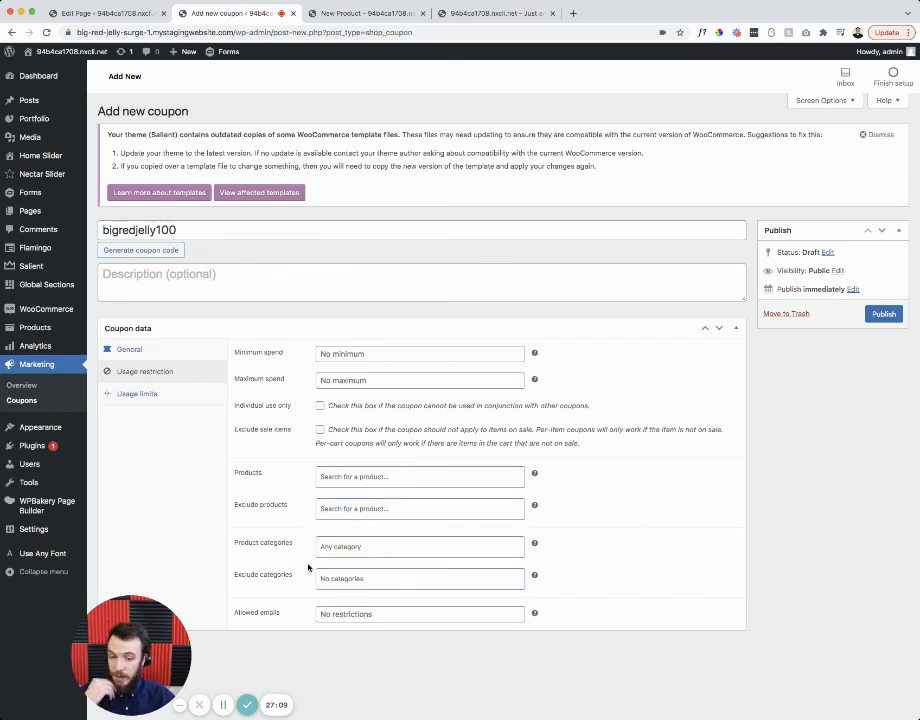
left_click(327, 578)
left_click(285, 567)
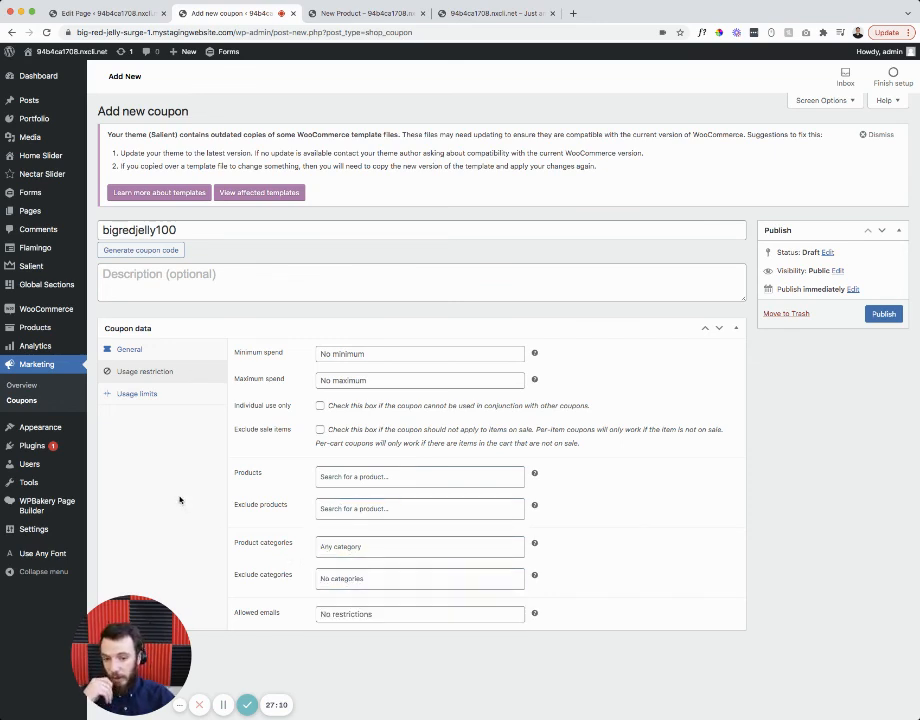
- In Usage limits, try 1 for per-coupon and item limits, then clear both
left_click(149, 395)
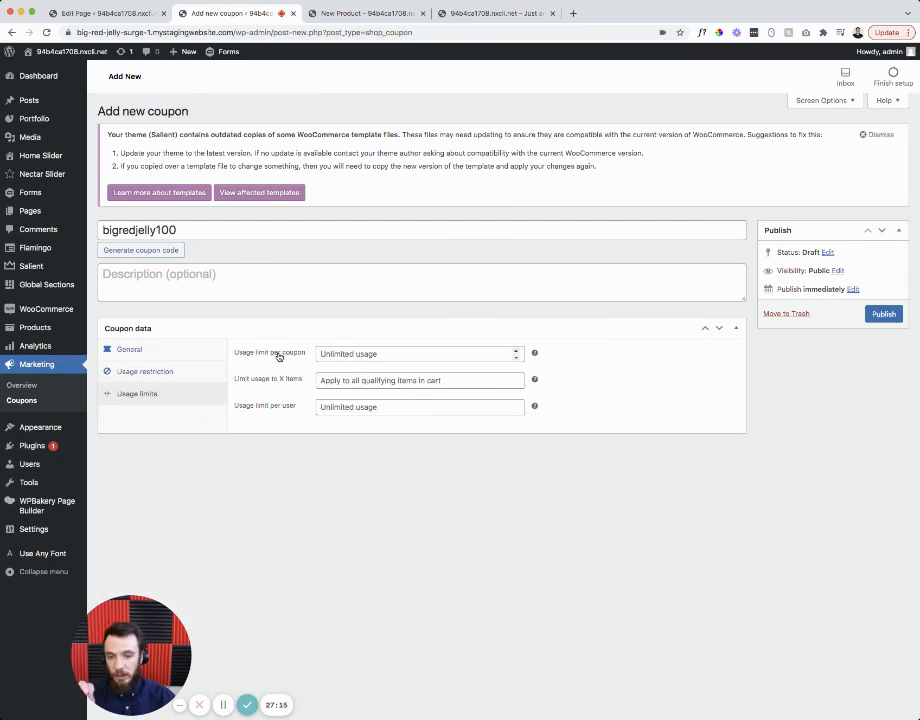
left_click(339, 353)
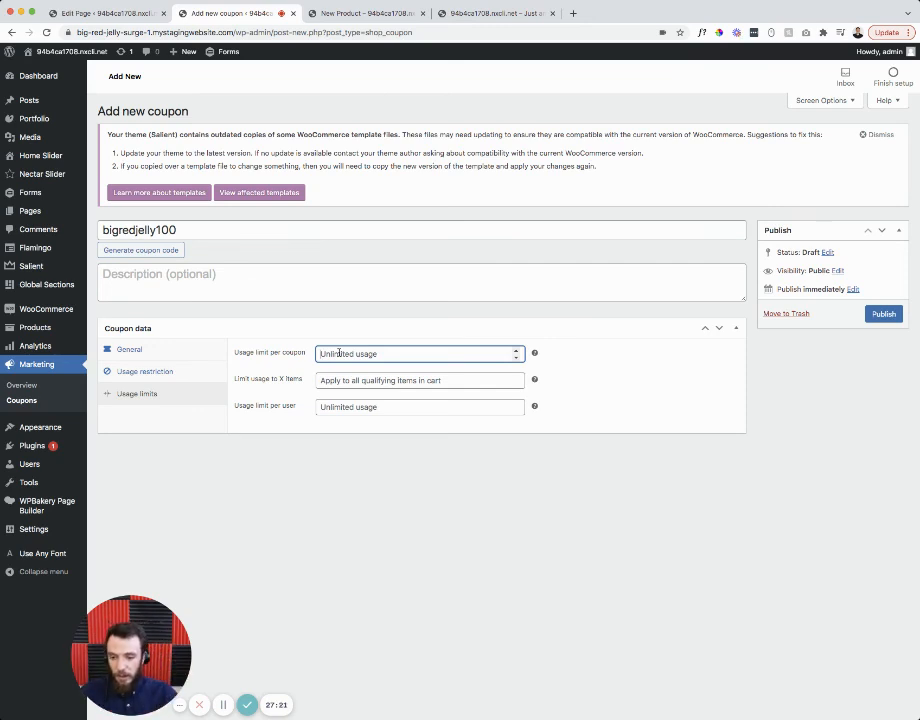
type("1")
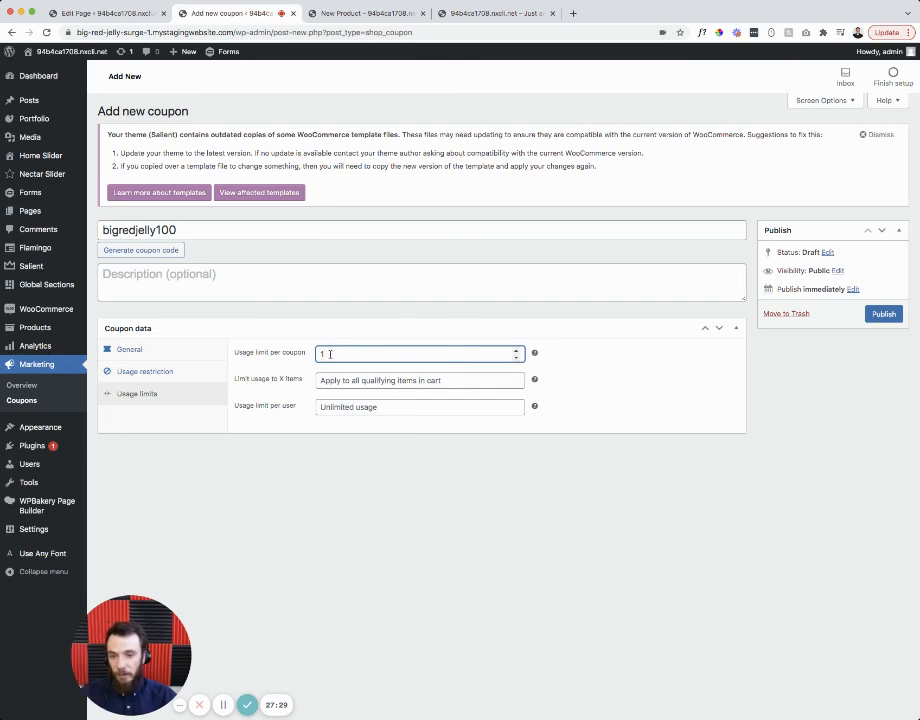
key("BackSpace")
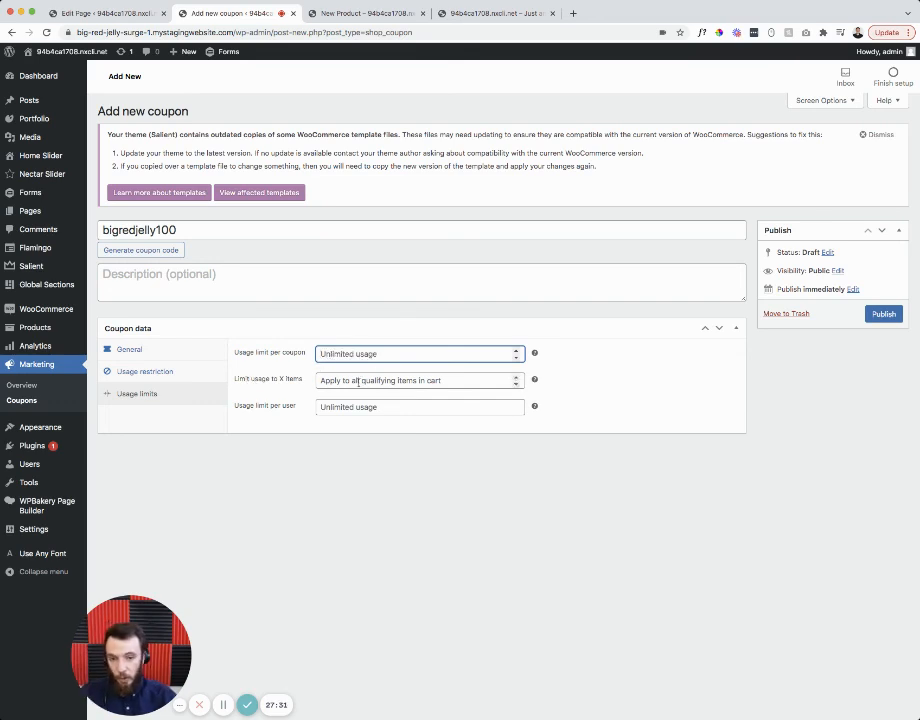
left_click(329, 380)
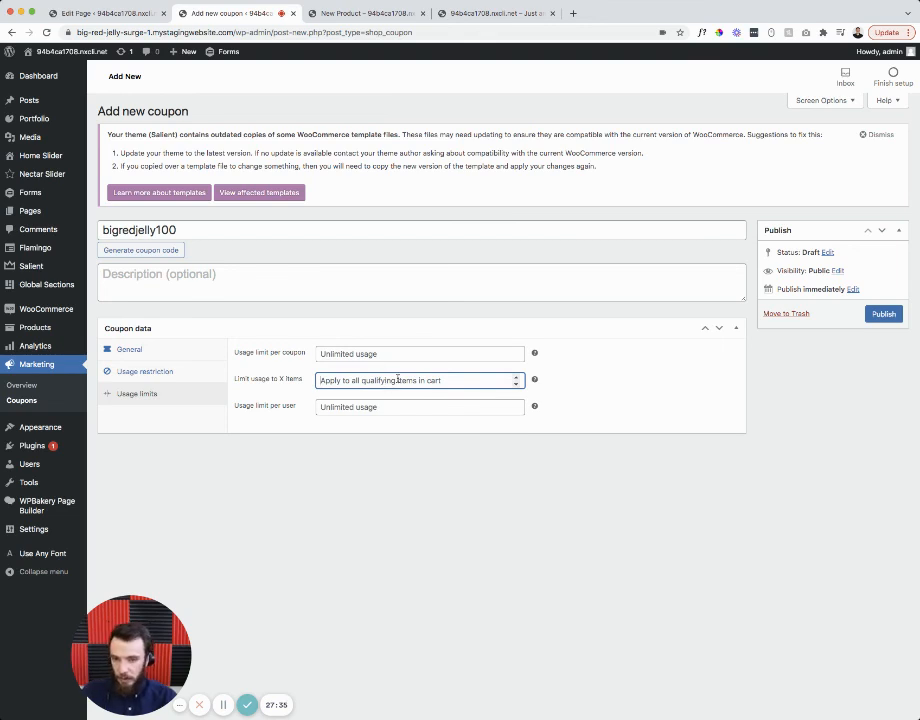
type("1")
key("BackSpace")
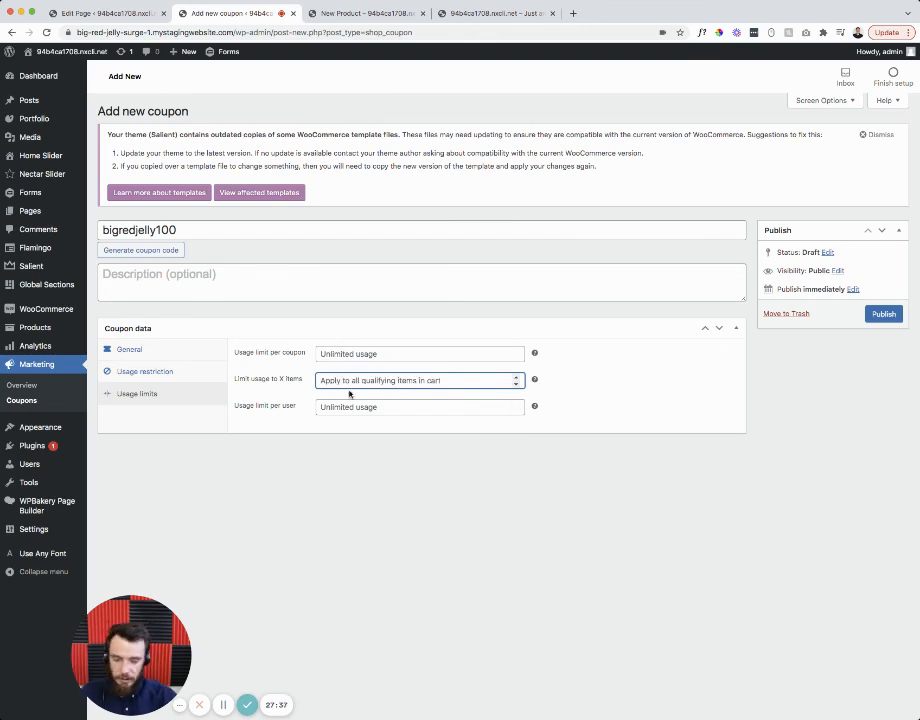
- Try per-user limits of 1 and 2, leave it empty, and trash the draft coupon
left_click(330, 407)
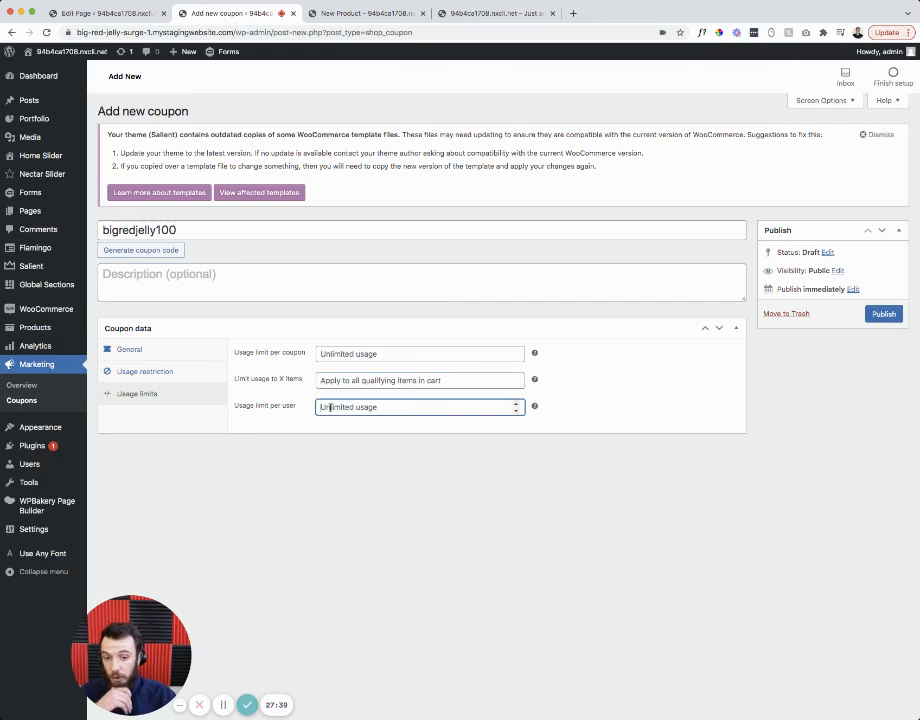
mouse_move(535, 408)
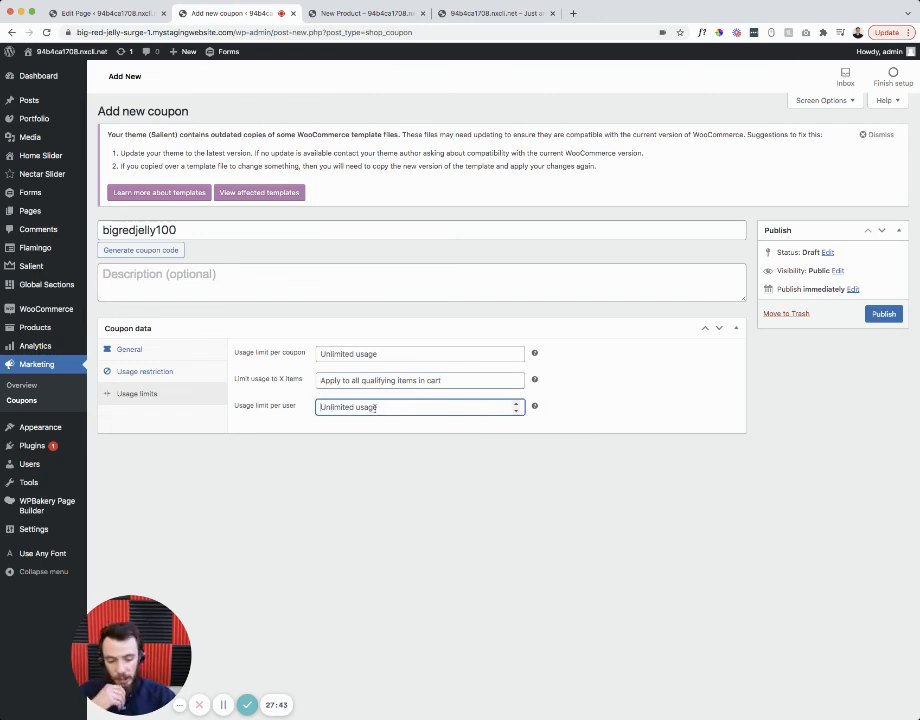
type("1")
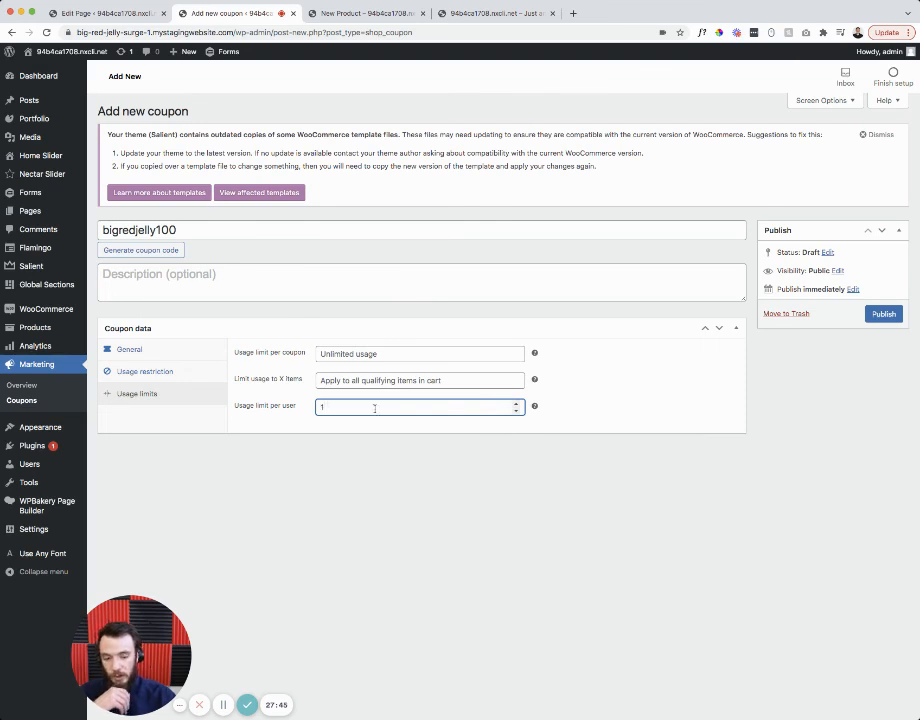
key("BackSpace")
type("2")
left_click(350, 429)
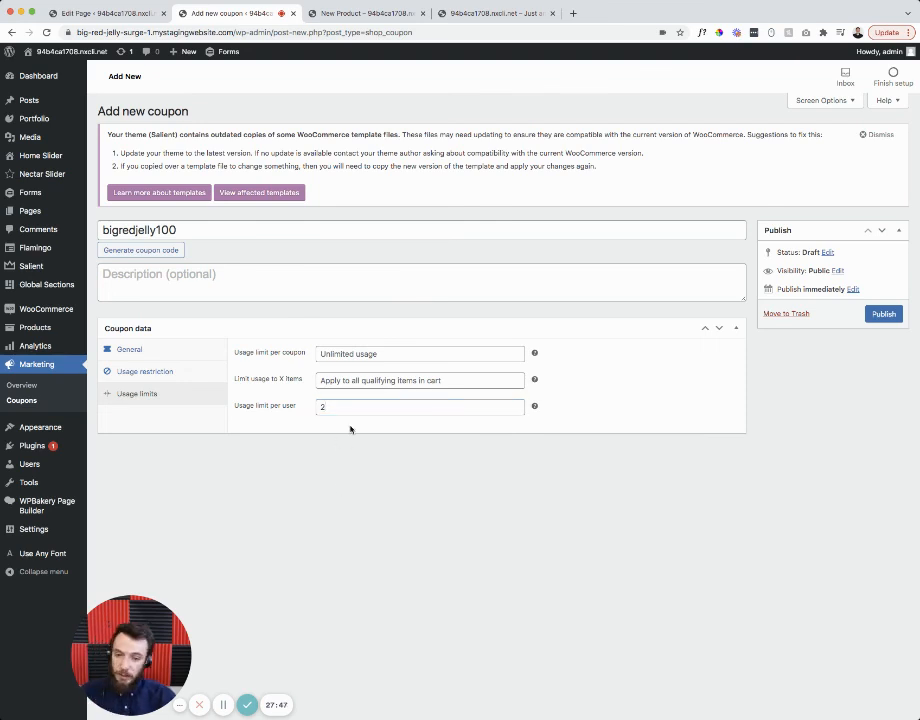
left_click(352, 407)
key("BackSpace")
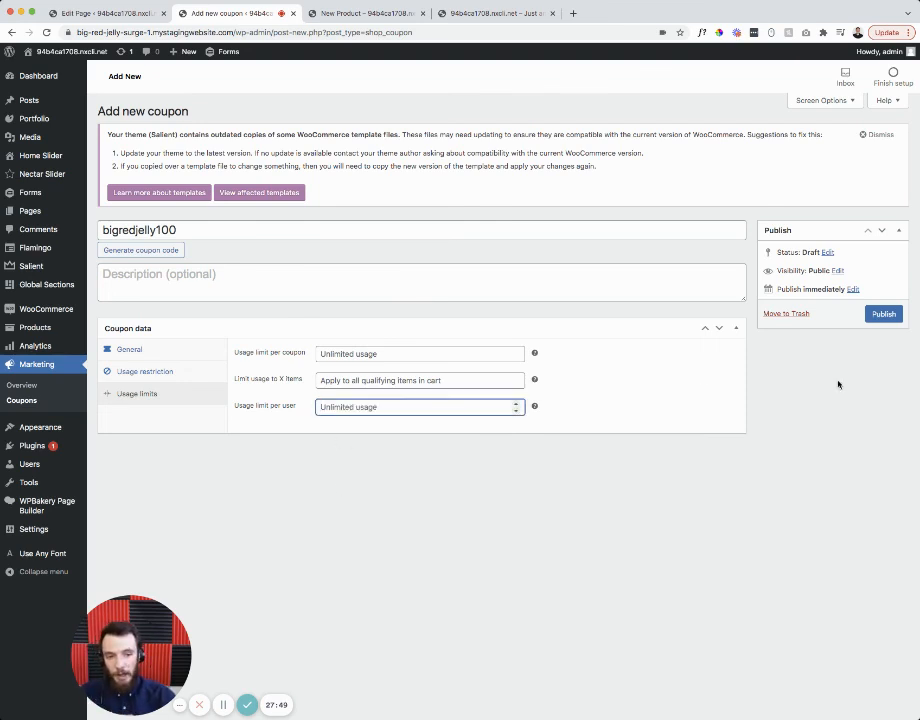
left_click(838, 383)
left_click(778, 314)
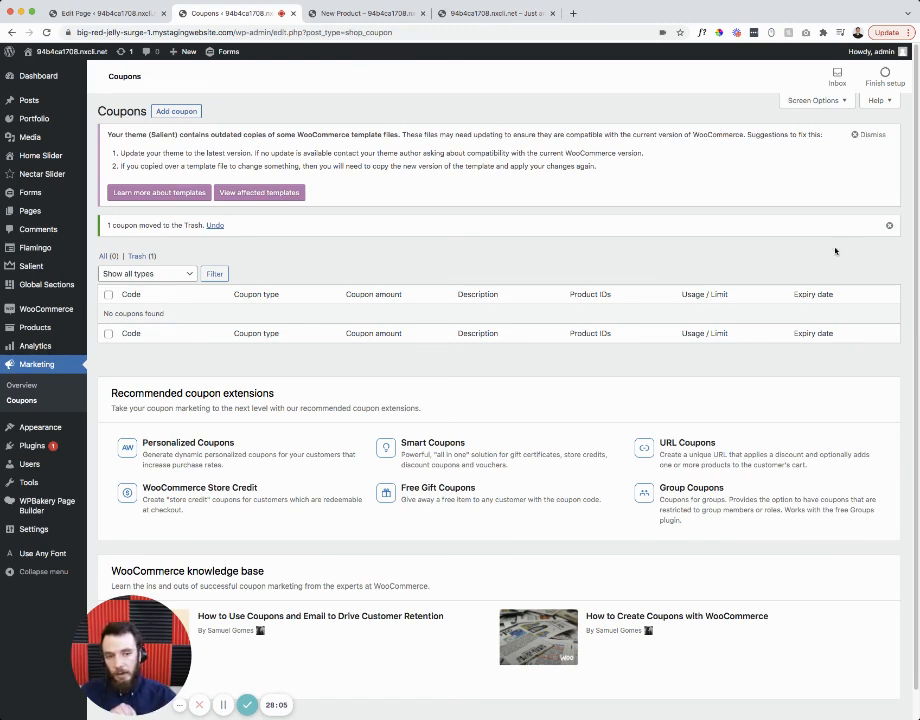
- Dismiss the moved-to-trash notice and open WooCommerce Orders
left_click(889, 225)
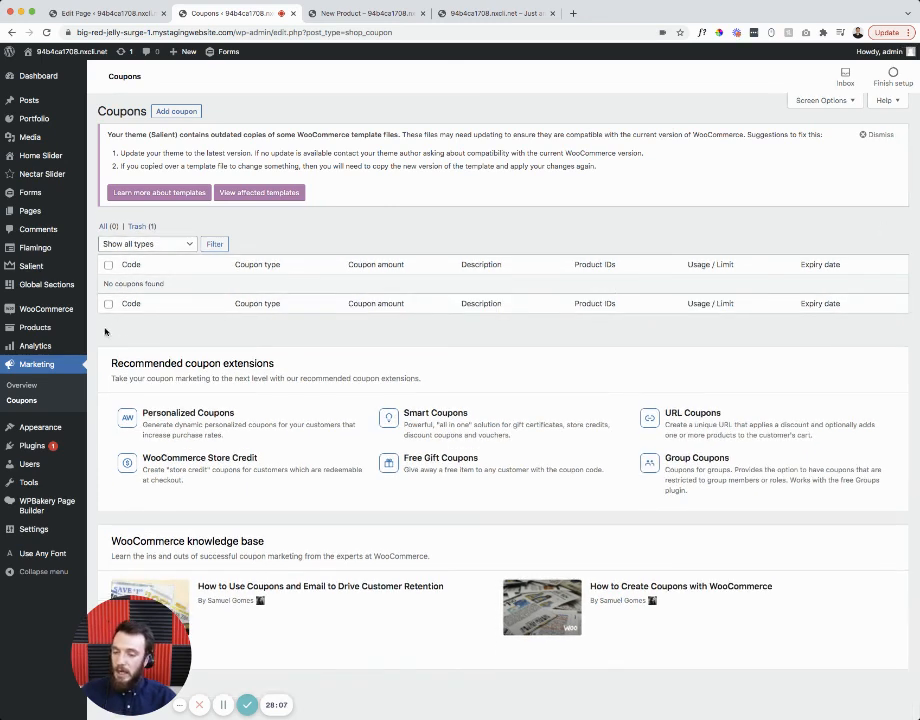
mouse_move(78, 316)
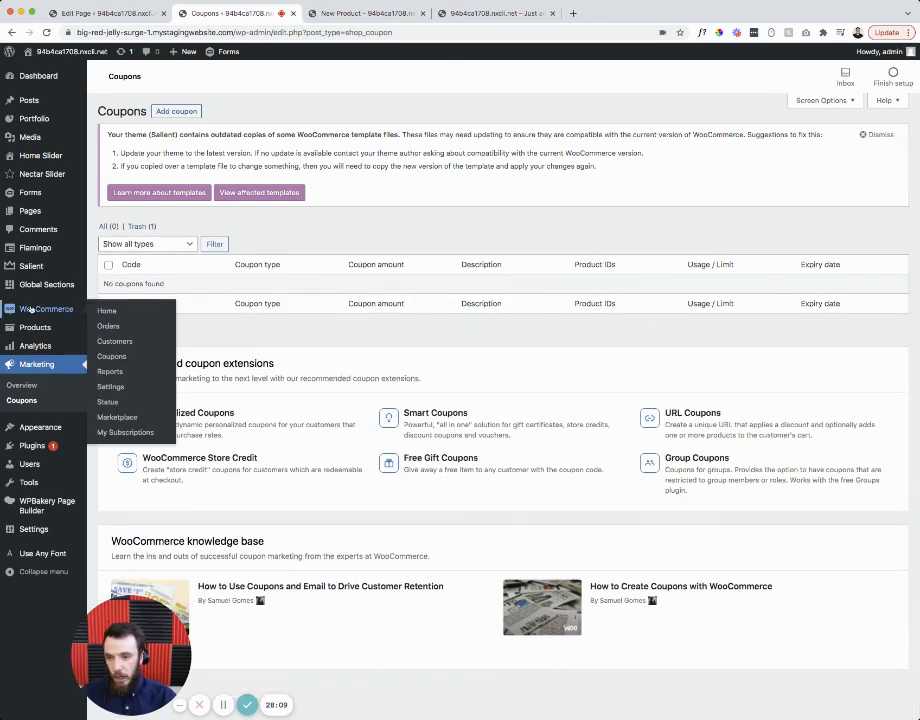
left_click(110, 327)
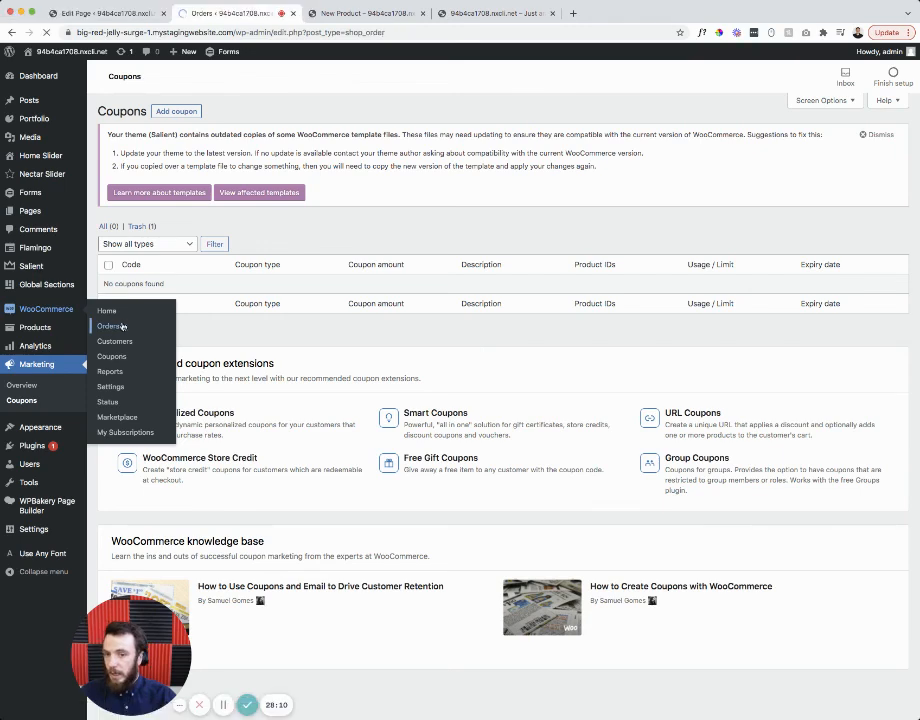